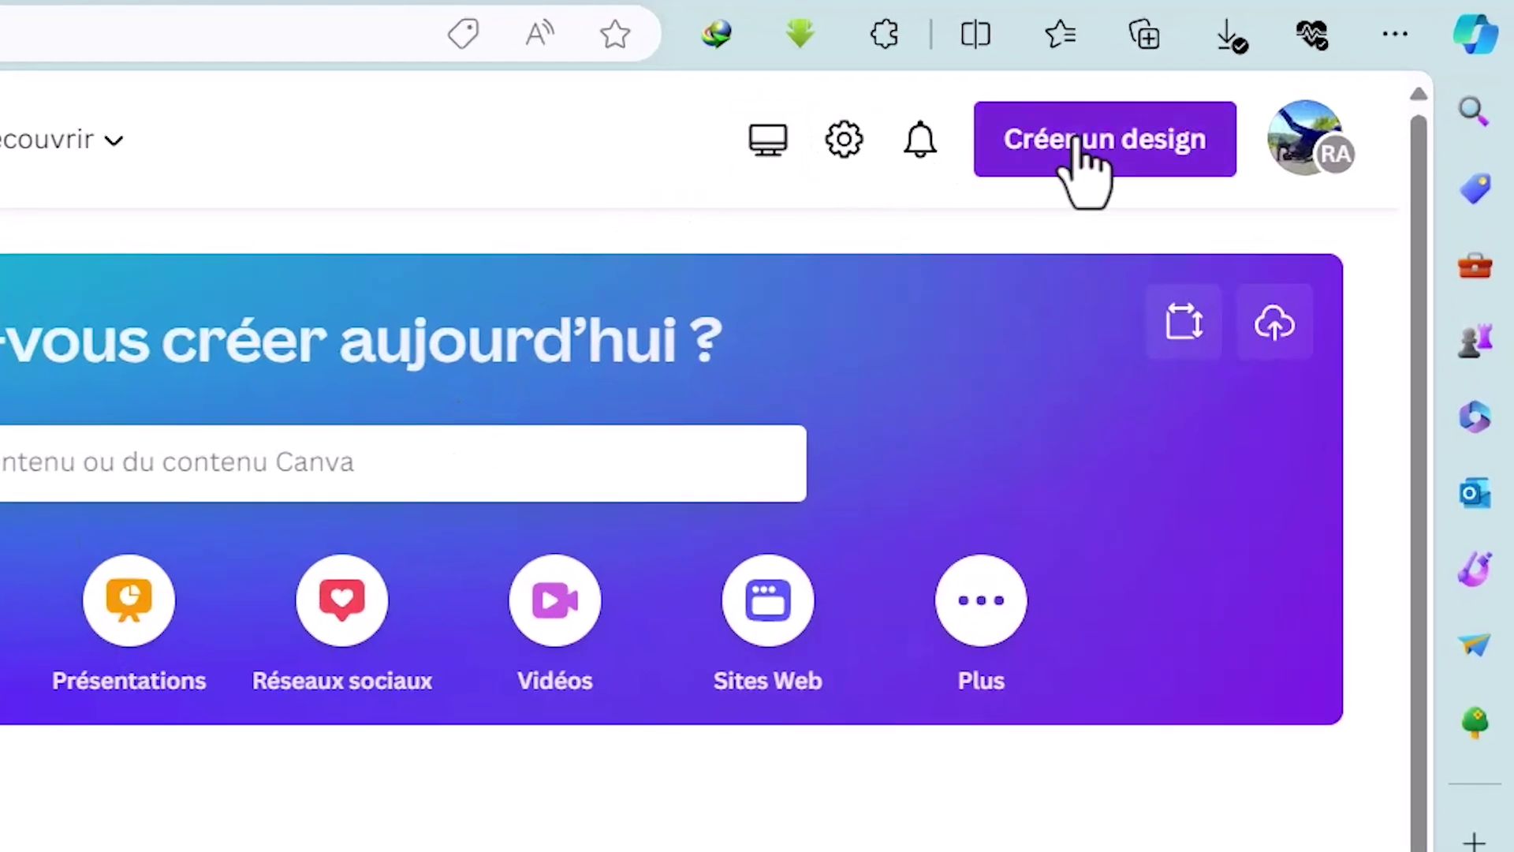
Create a blank 1920 × 1080 px video design from the Vidéos category.
click(1276, 131)
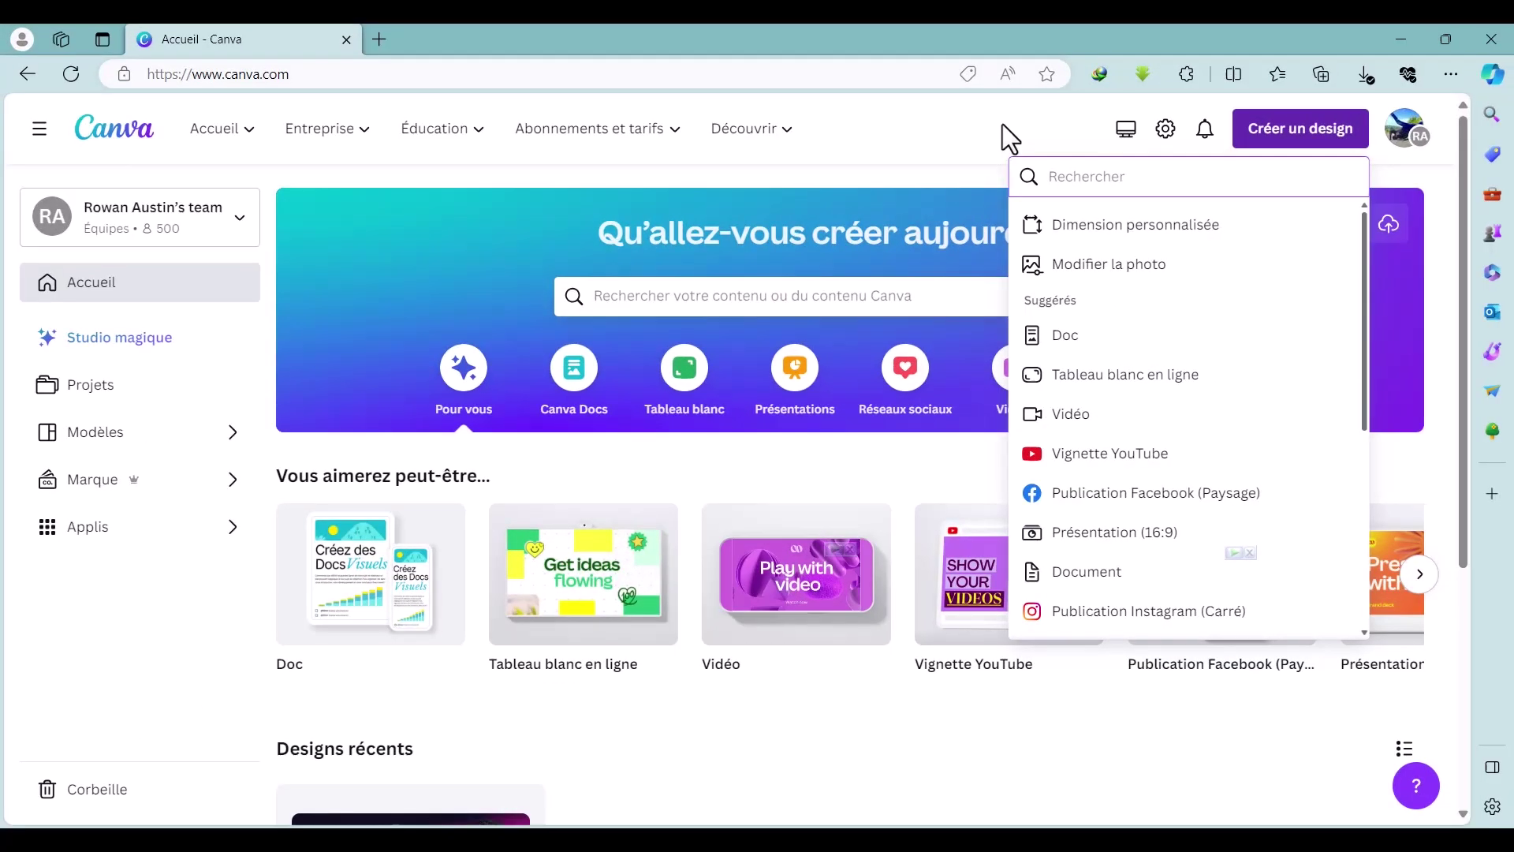
click(530, 132)
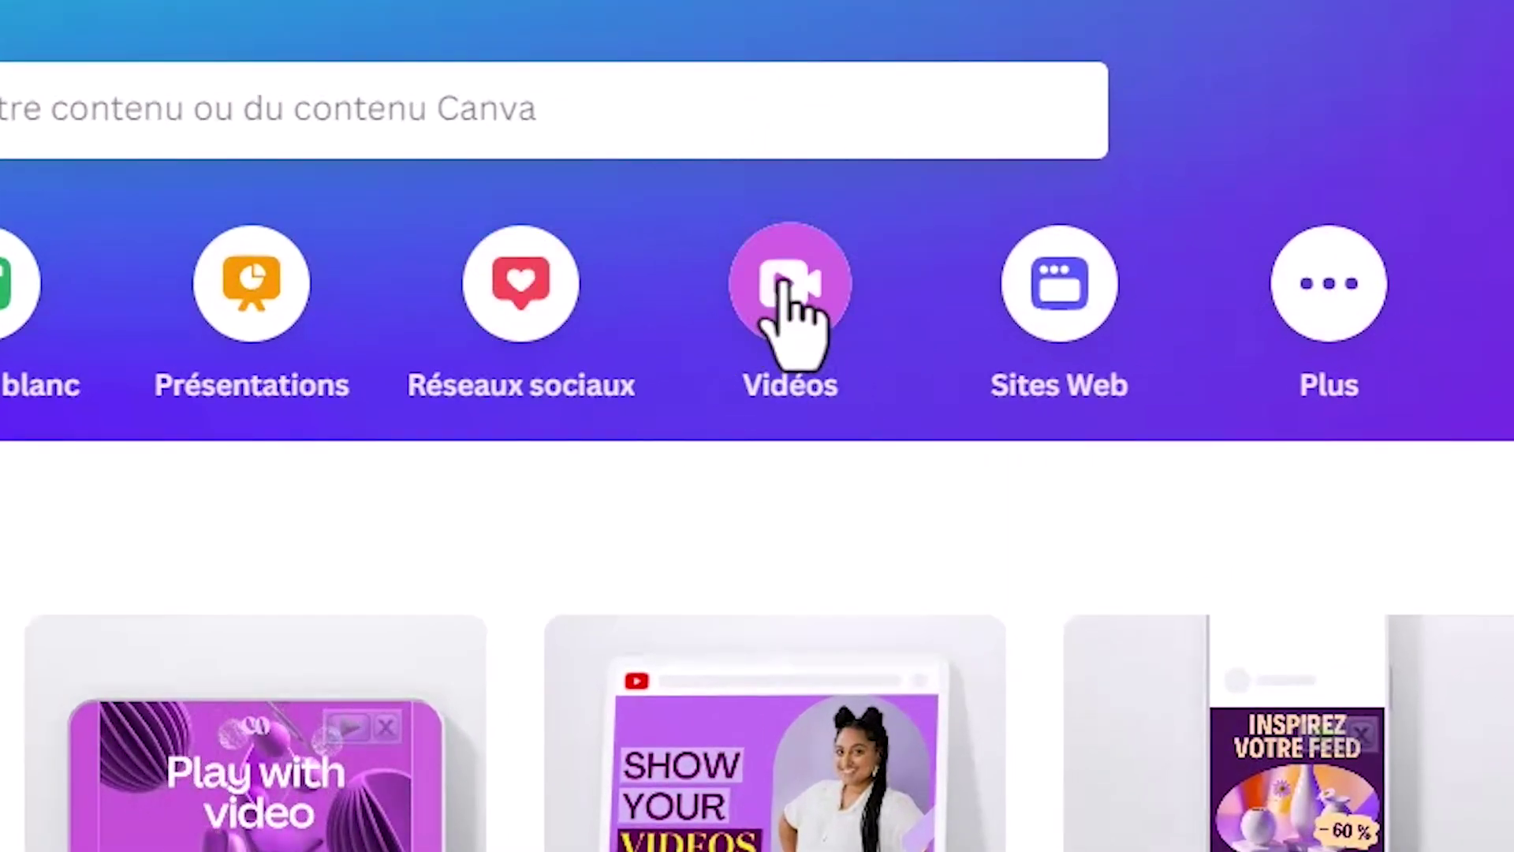
click(785, 297)
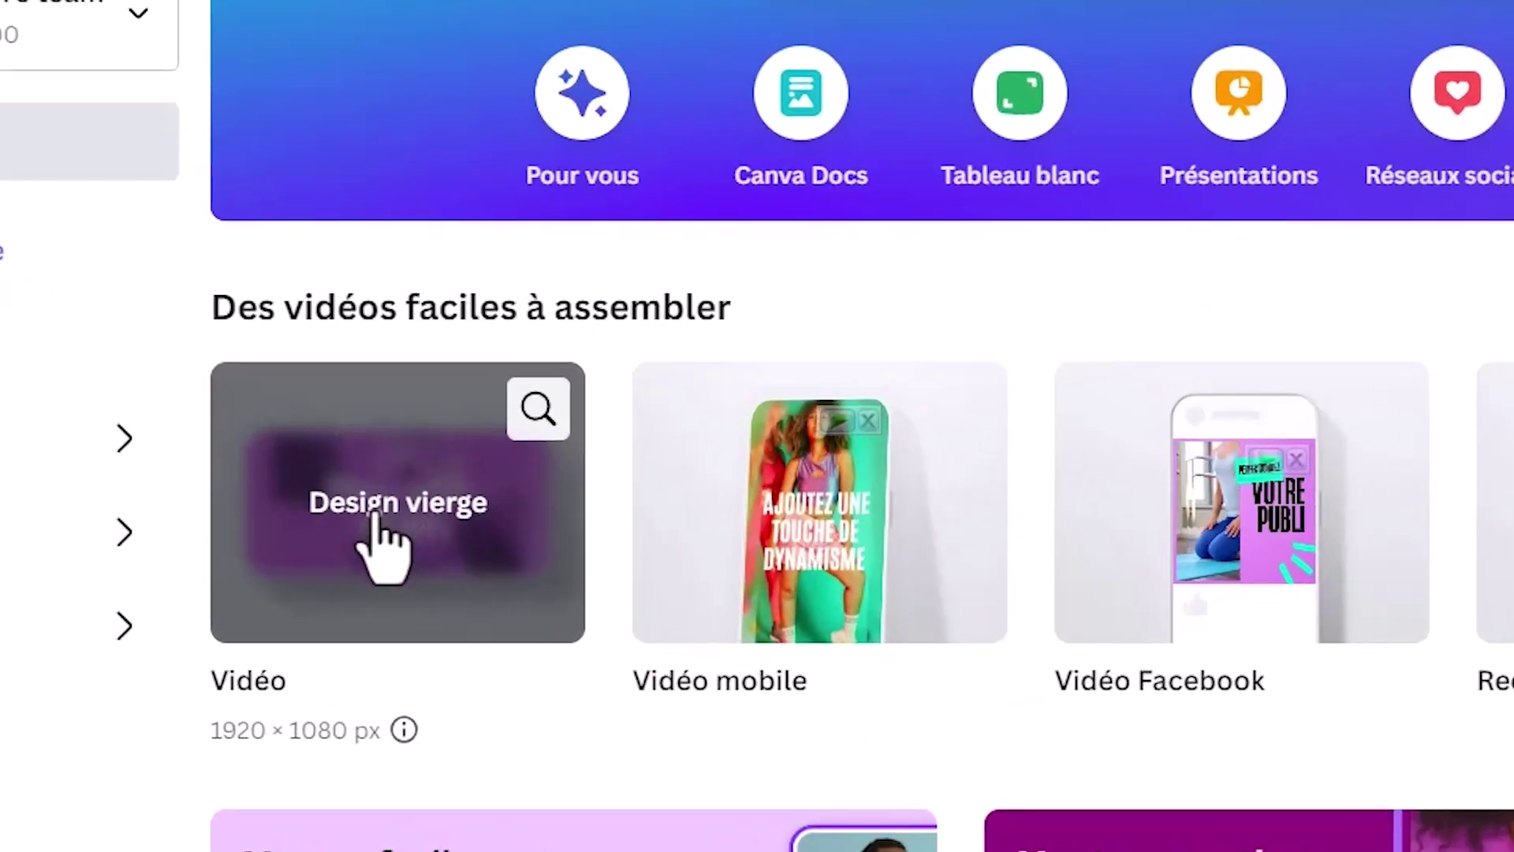
click(377, 501)
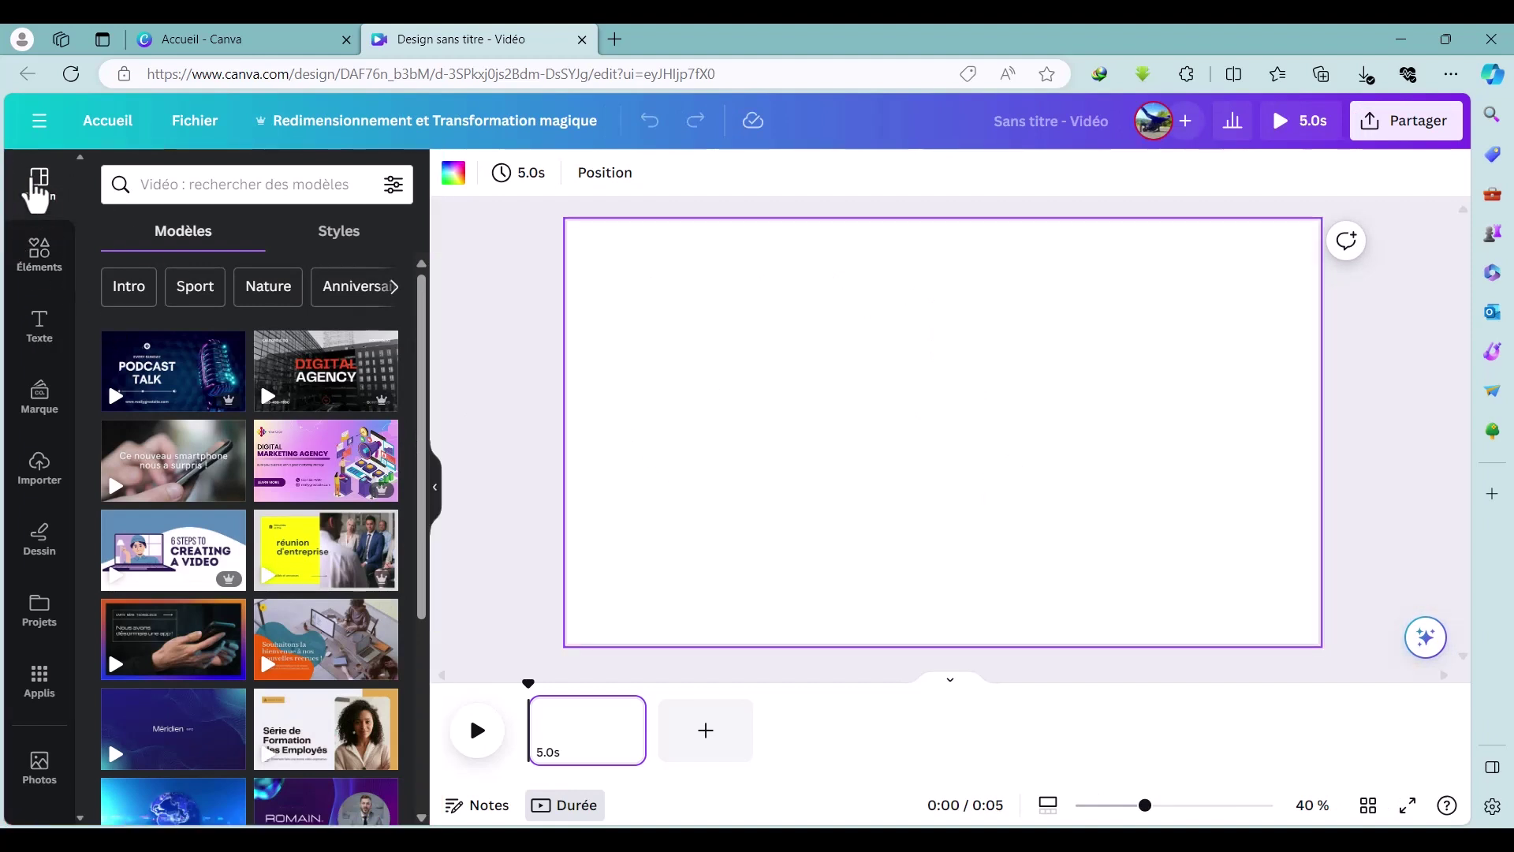
Look through the video templates, the elements library, the text, brand and import resources, and the timeline.
scroll(230, 372, down, 10)
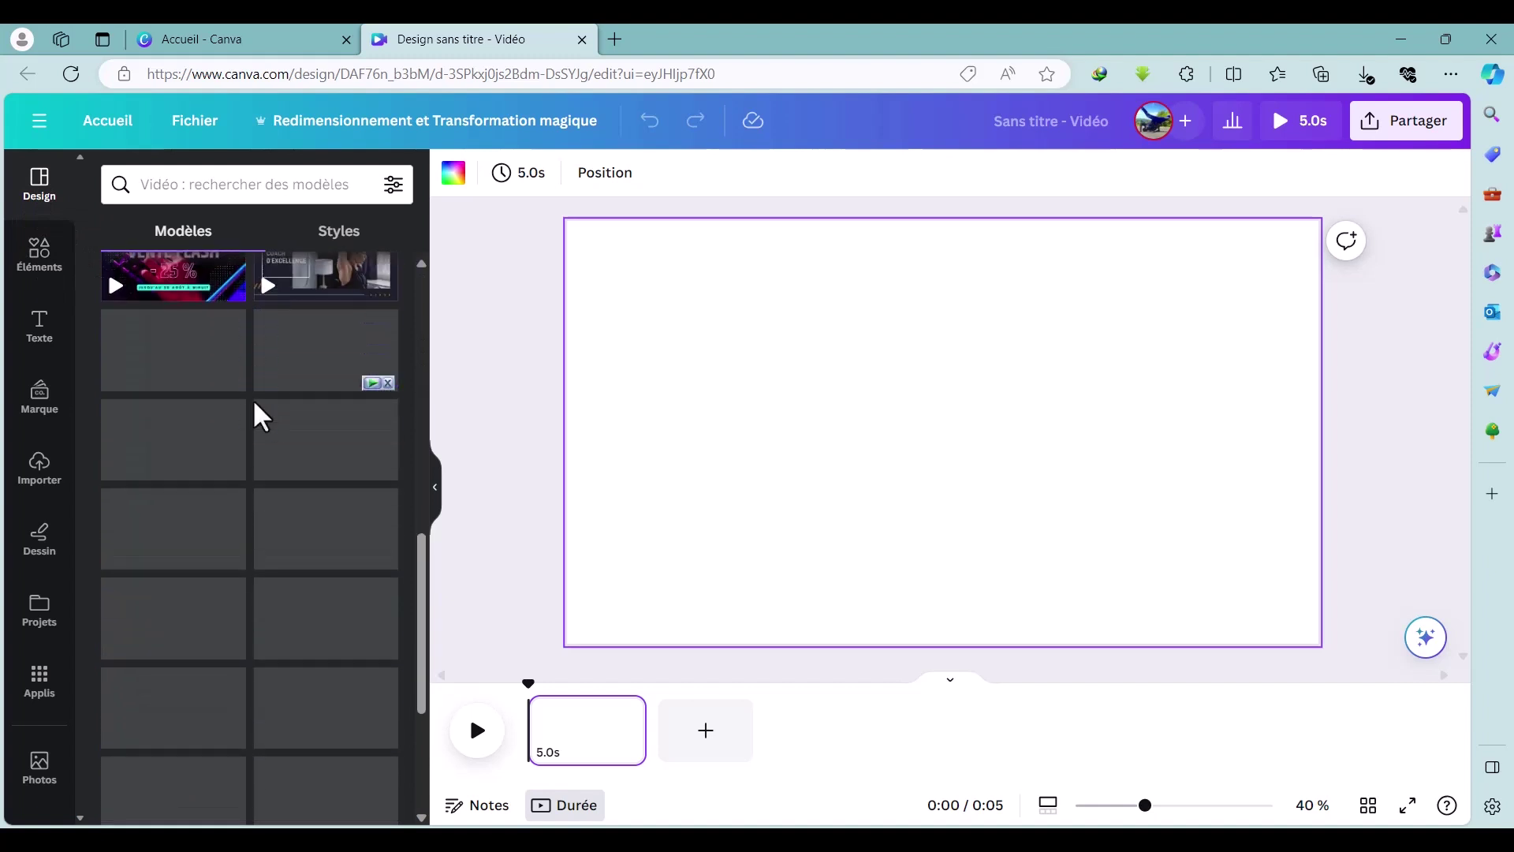
click(38, 254)
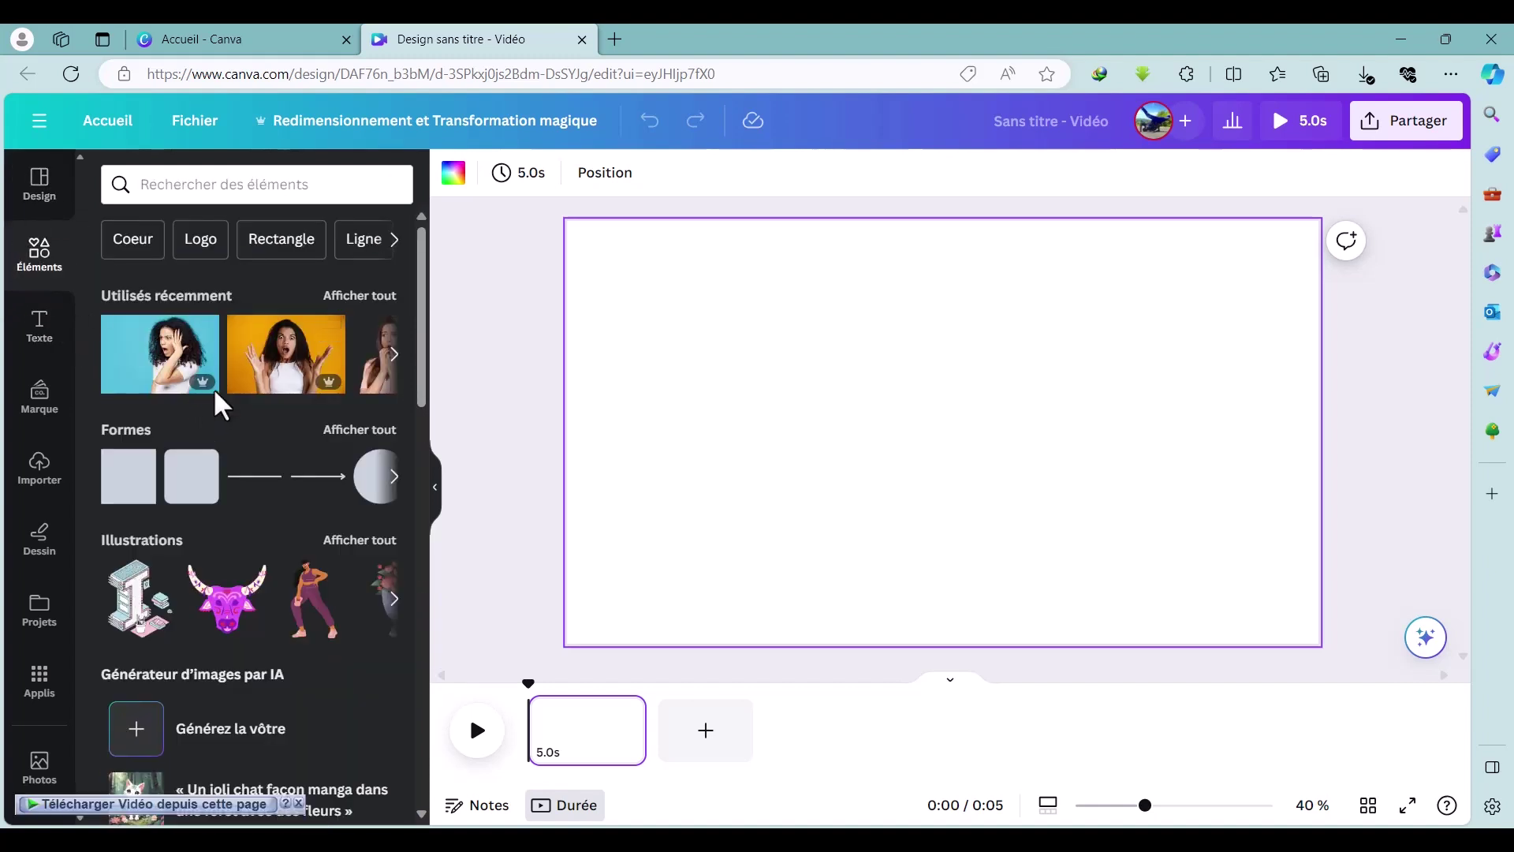
click(394, 476)
scroll(264, 533, down, 7)
scroll(261, 527, up, 3)
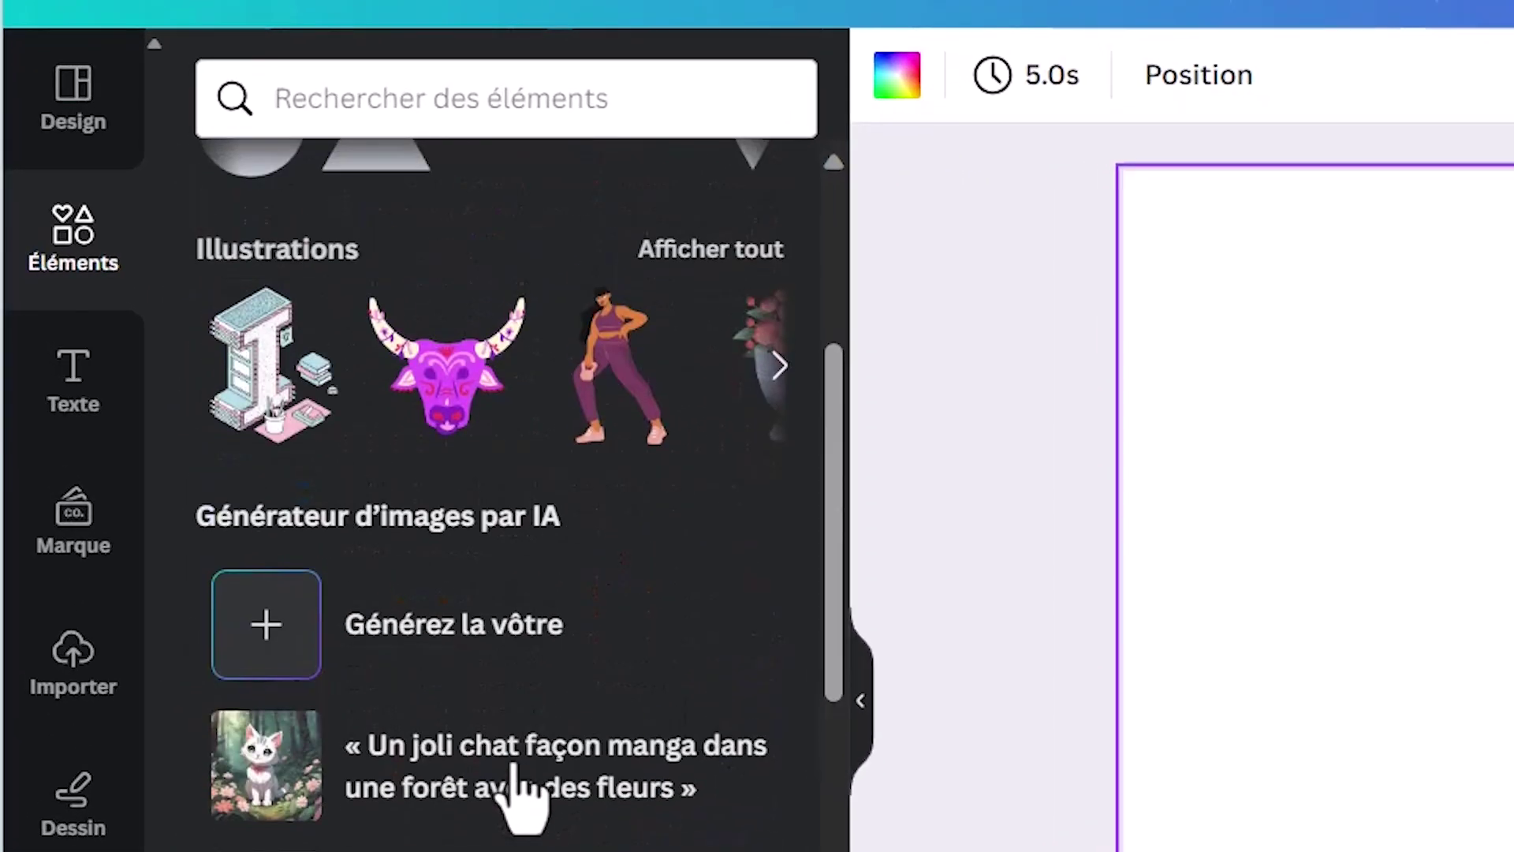
scroll(516, 789, down, 8)
scroll(511, 785, up, 5)
scroll(514, 789, down, 2)
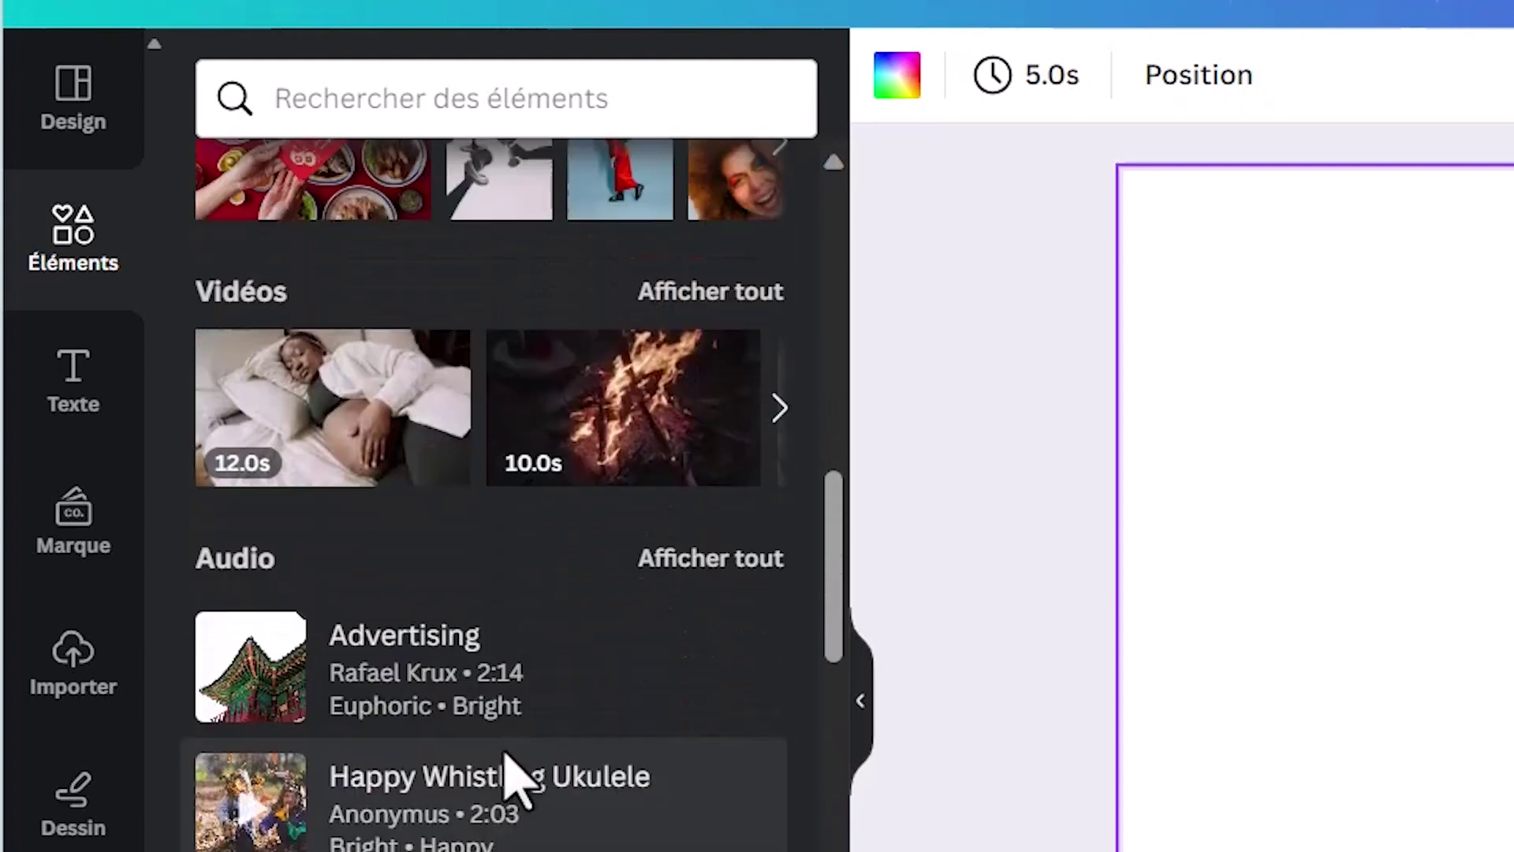
scroll(509, 777, up, 5)
click(74, 399)
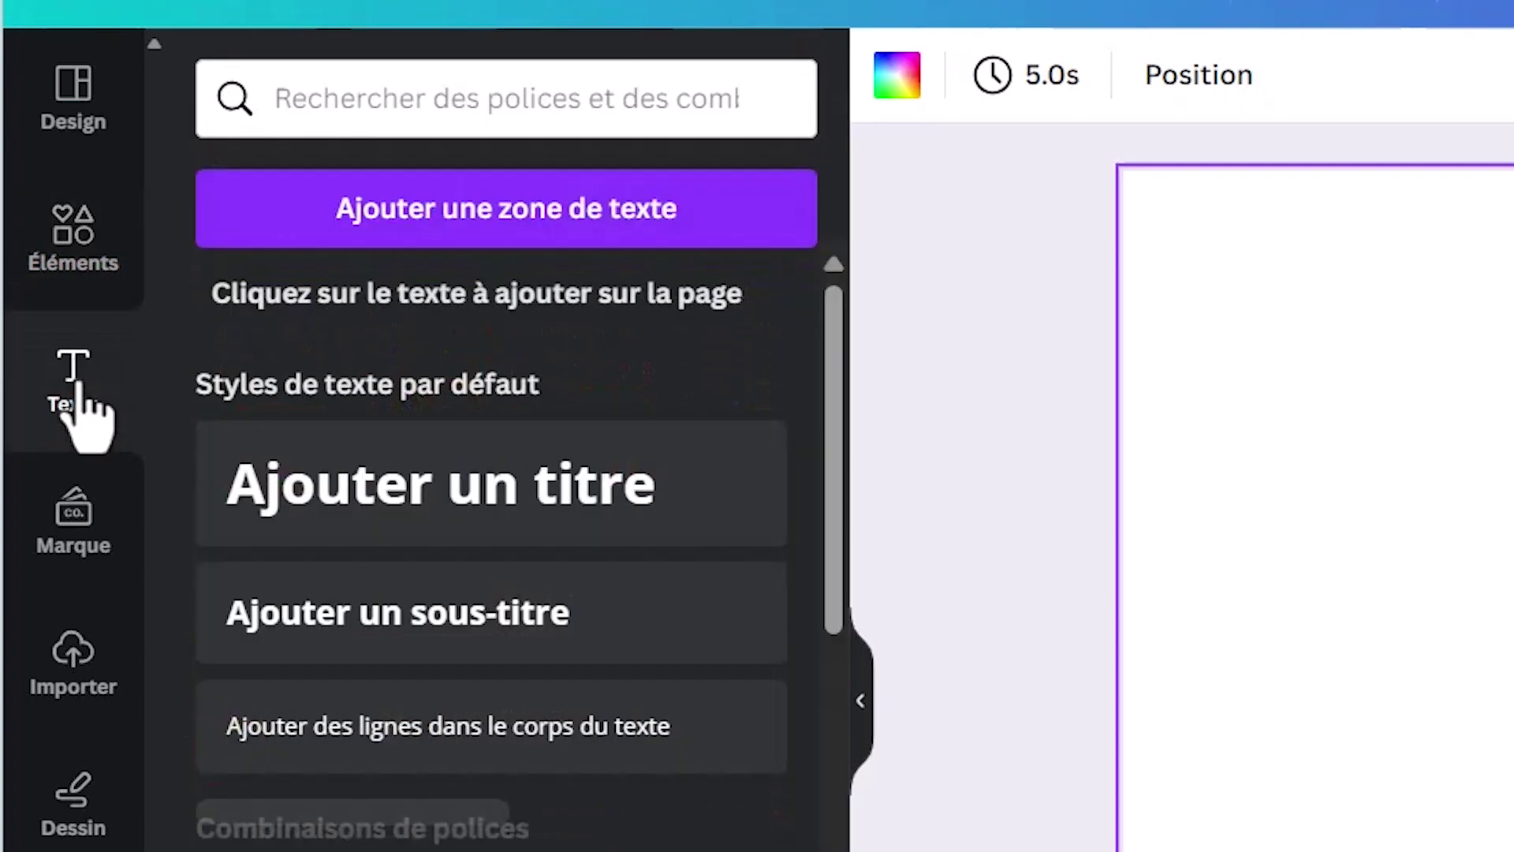
click(59, 541)
click(68, 653)
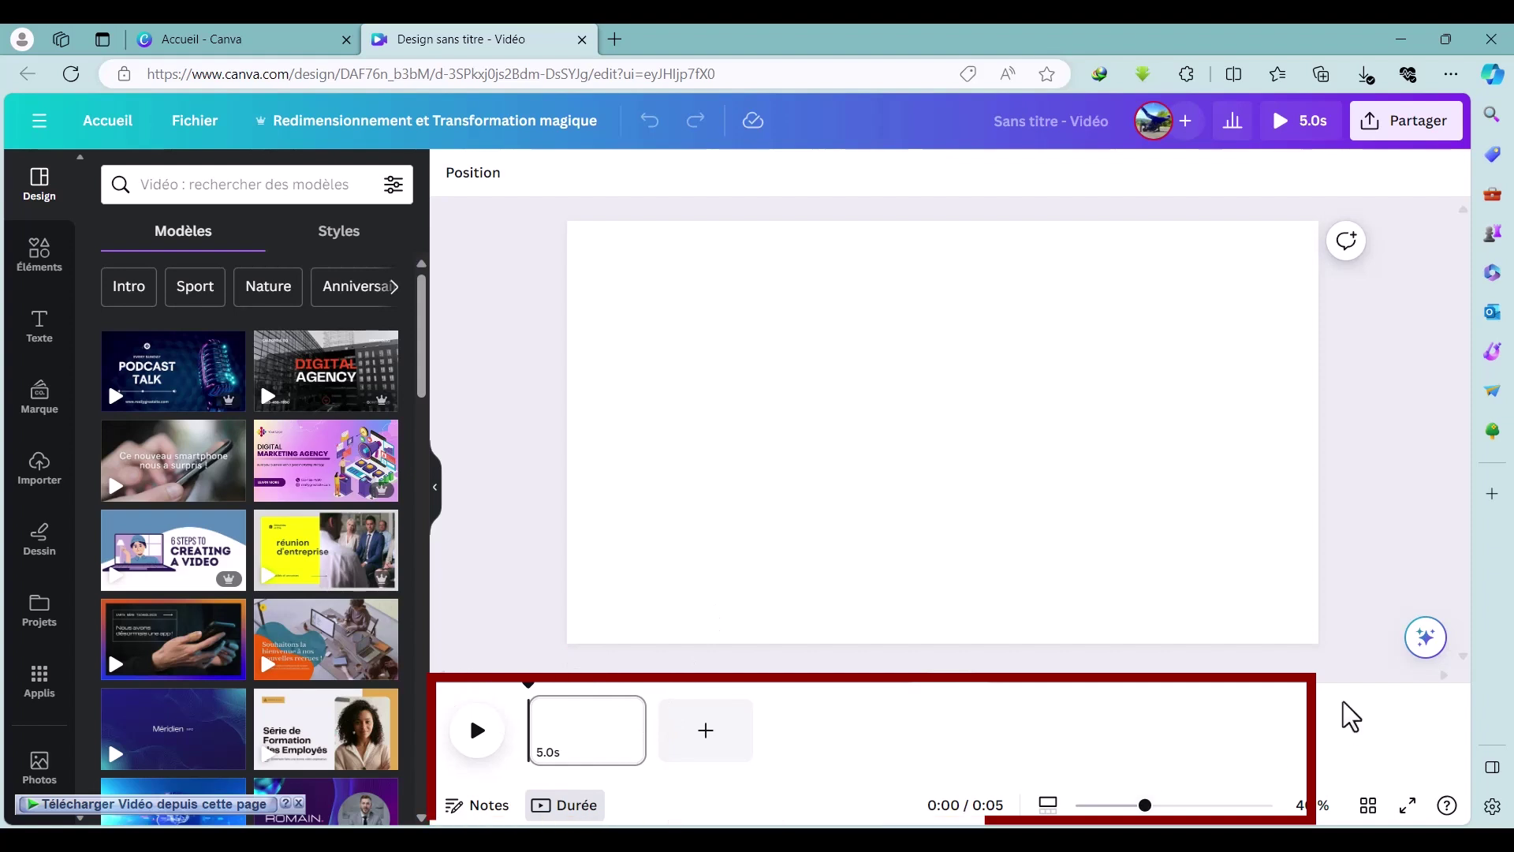
mouse_move(631, 716)
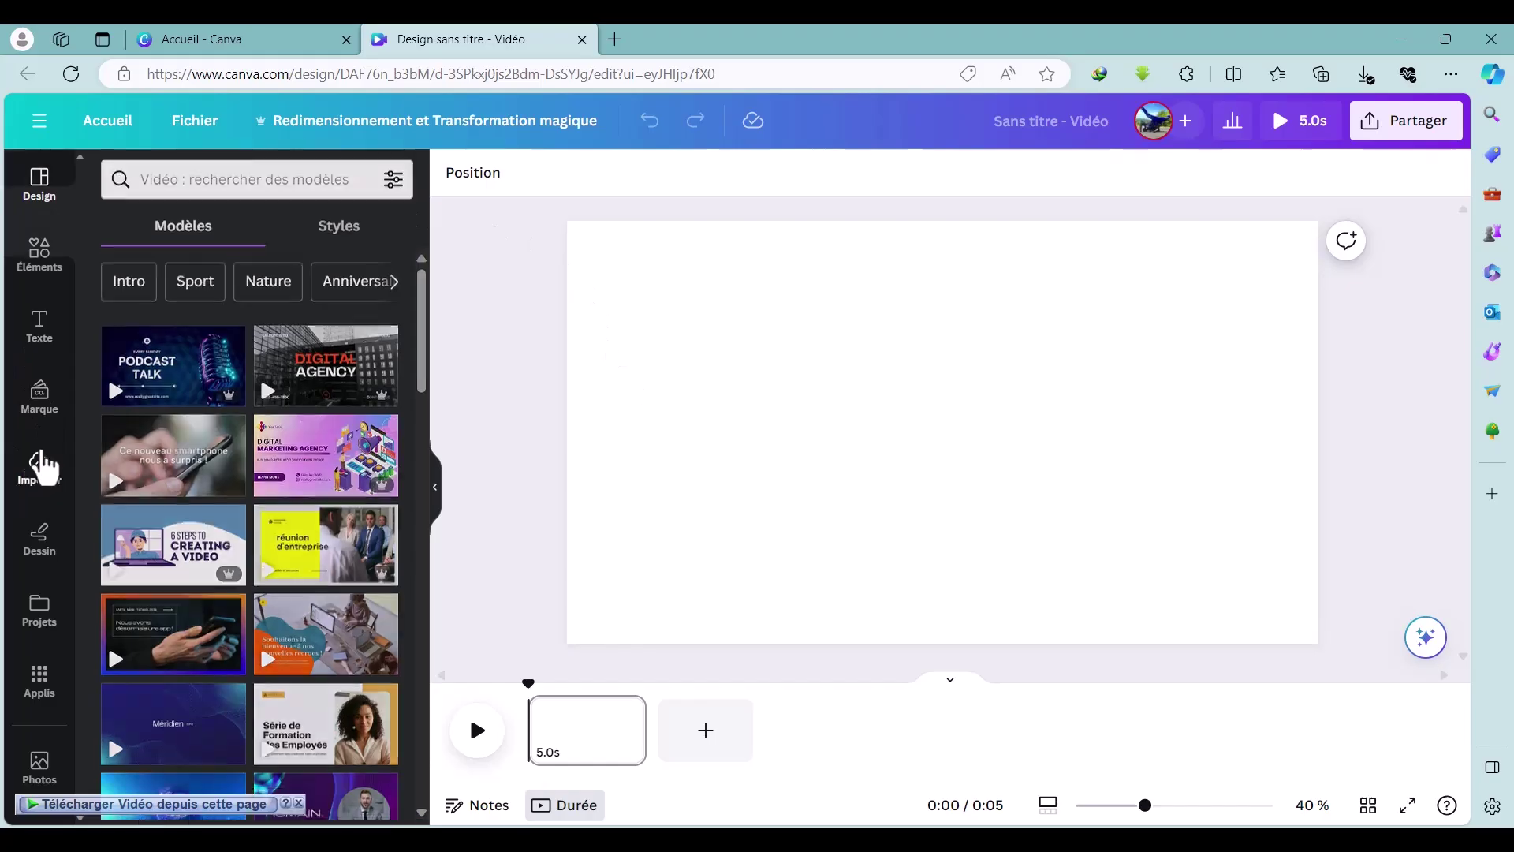
Import all the video files from 139633 (Original) to video_-_67825 (1080p) out of the MONTAGE VIDEO AVEC IA SUR CANVA folder.
click(30, 482)
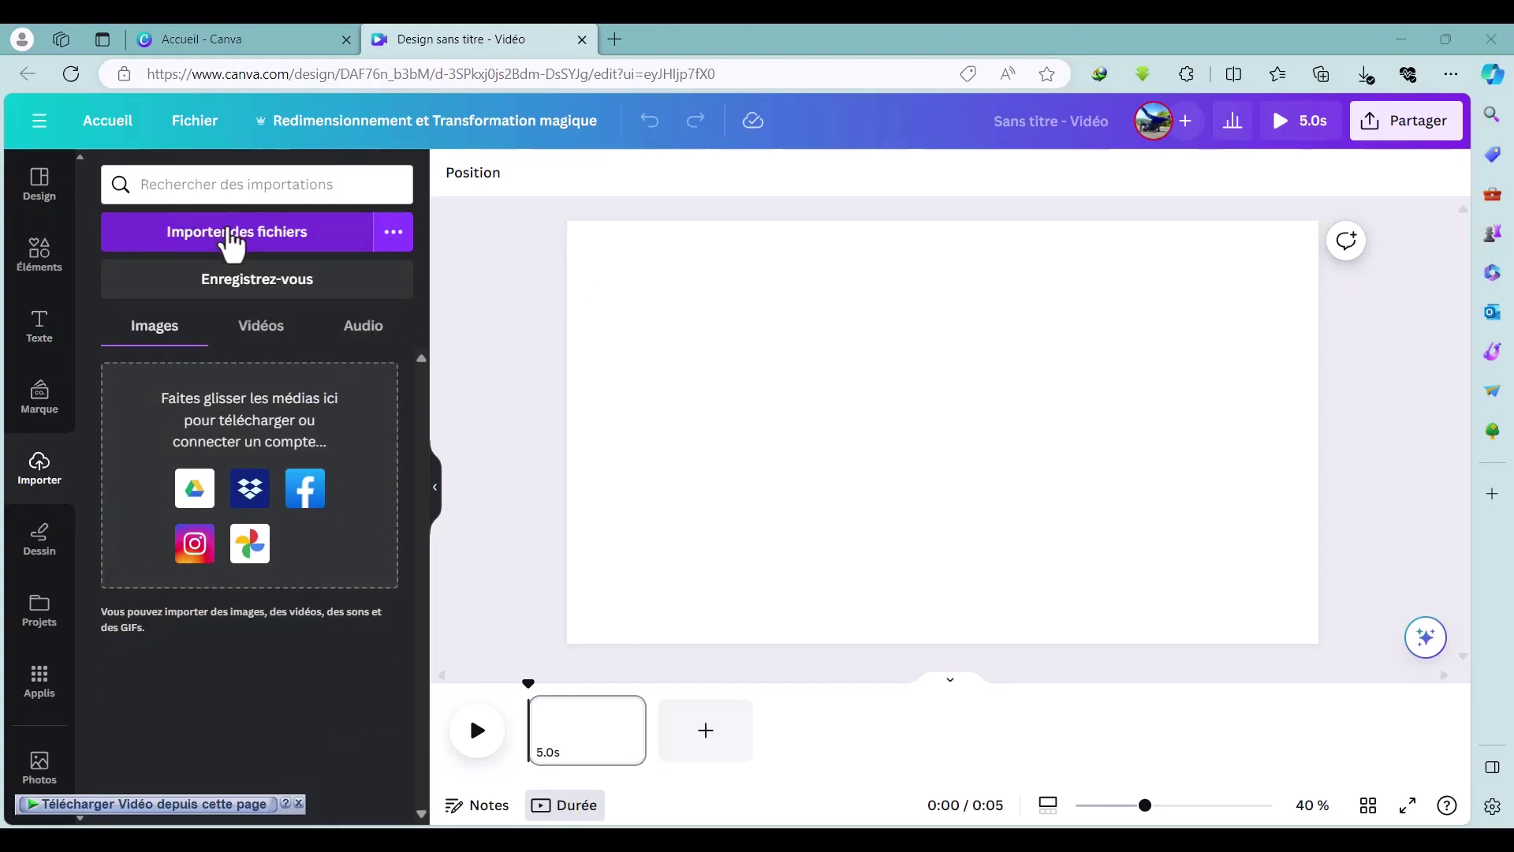
click(231, 237)
click(220, 79)
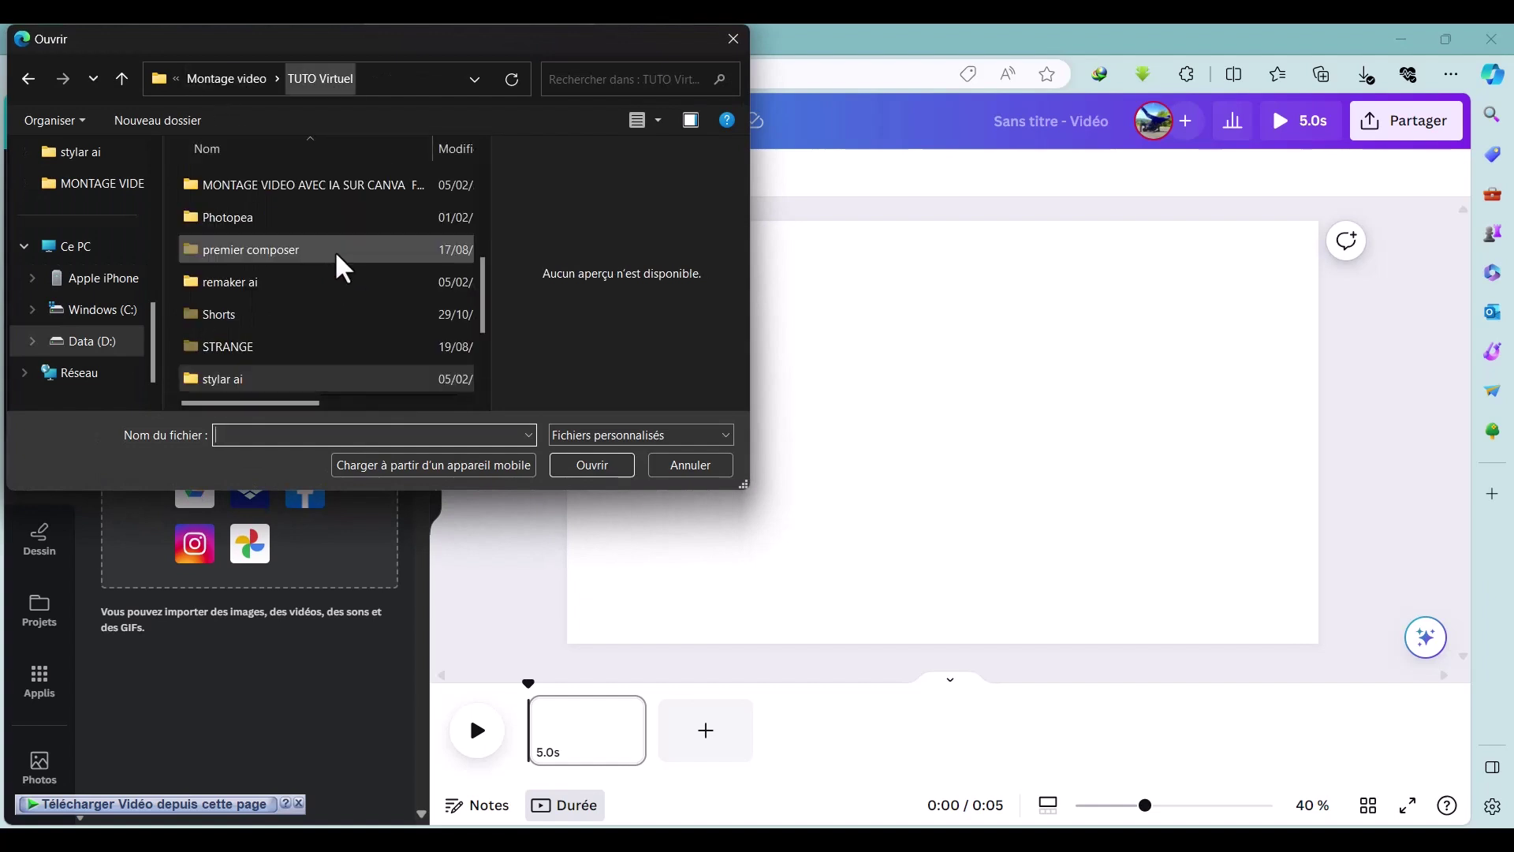
scroll(307, 265, up, 1)
double_click(304, 285)
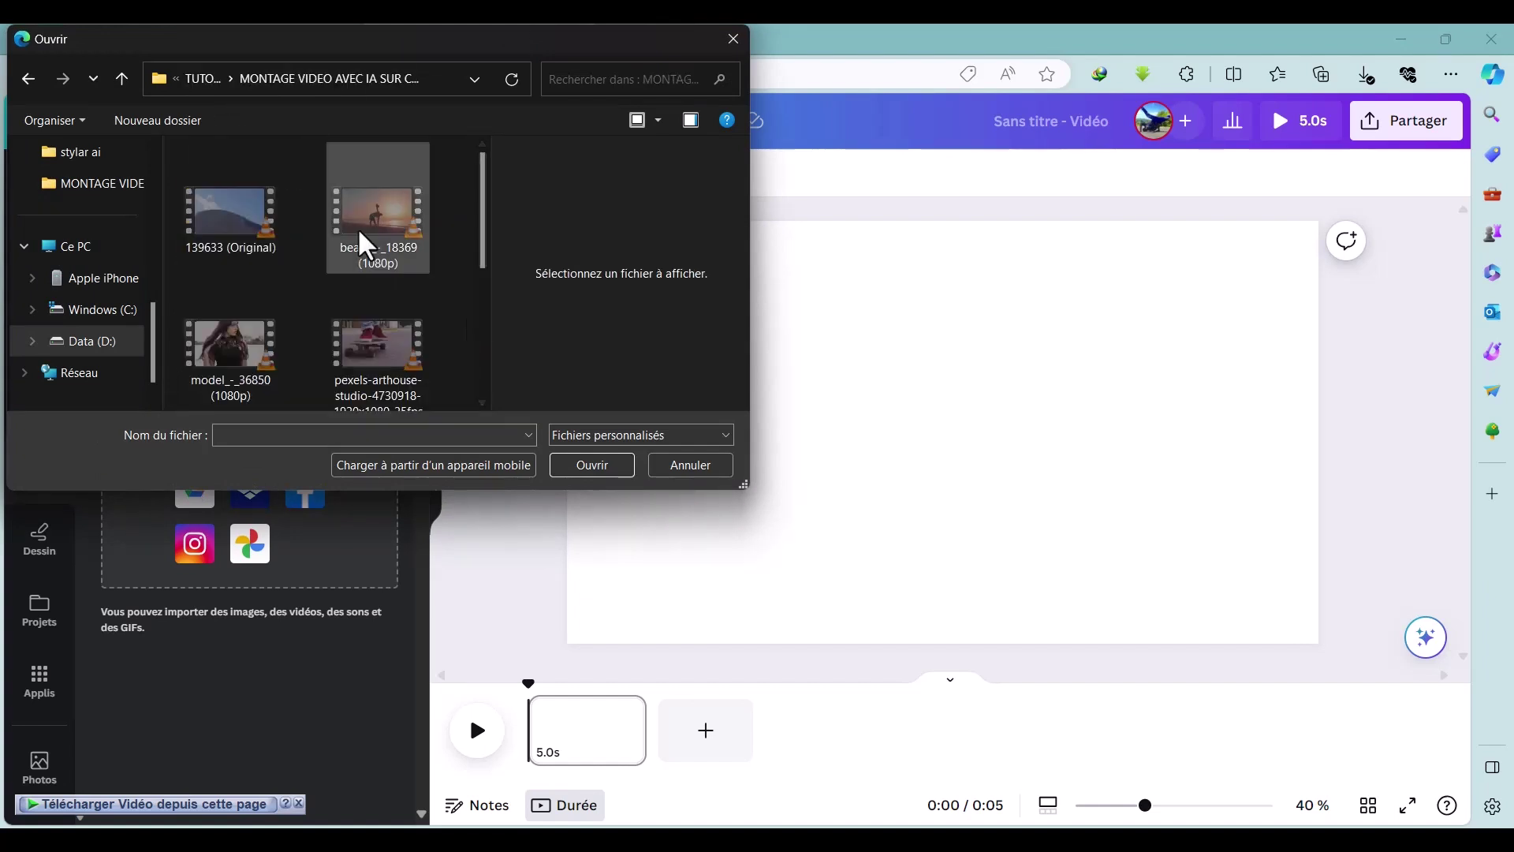
click(213, 206)
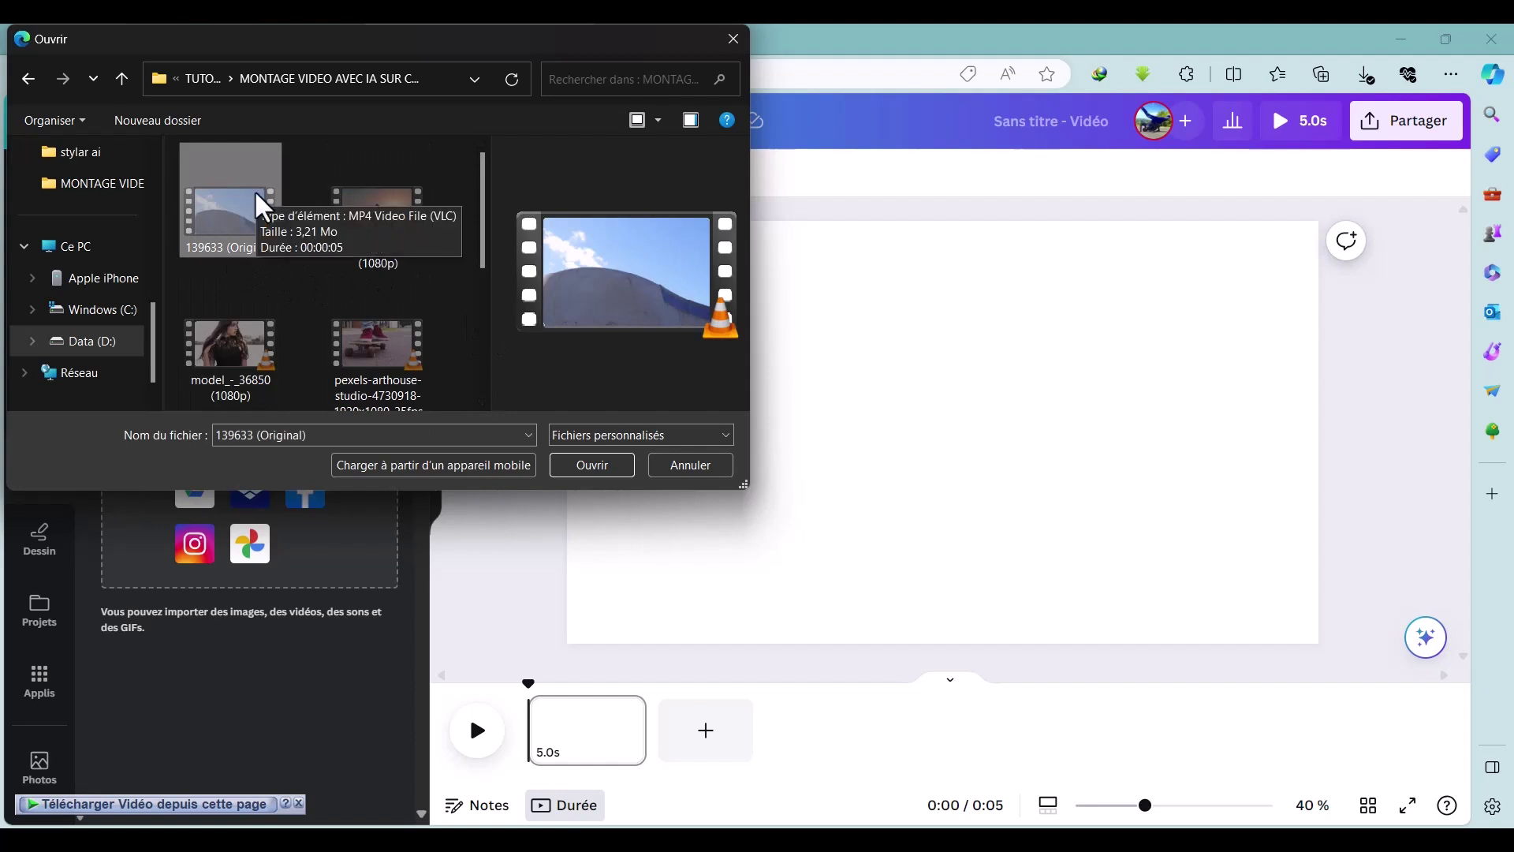
scroll(263, 237, down, 3)
shift+click(215, 341)
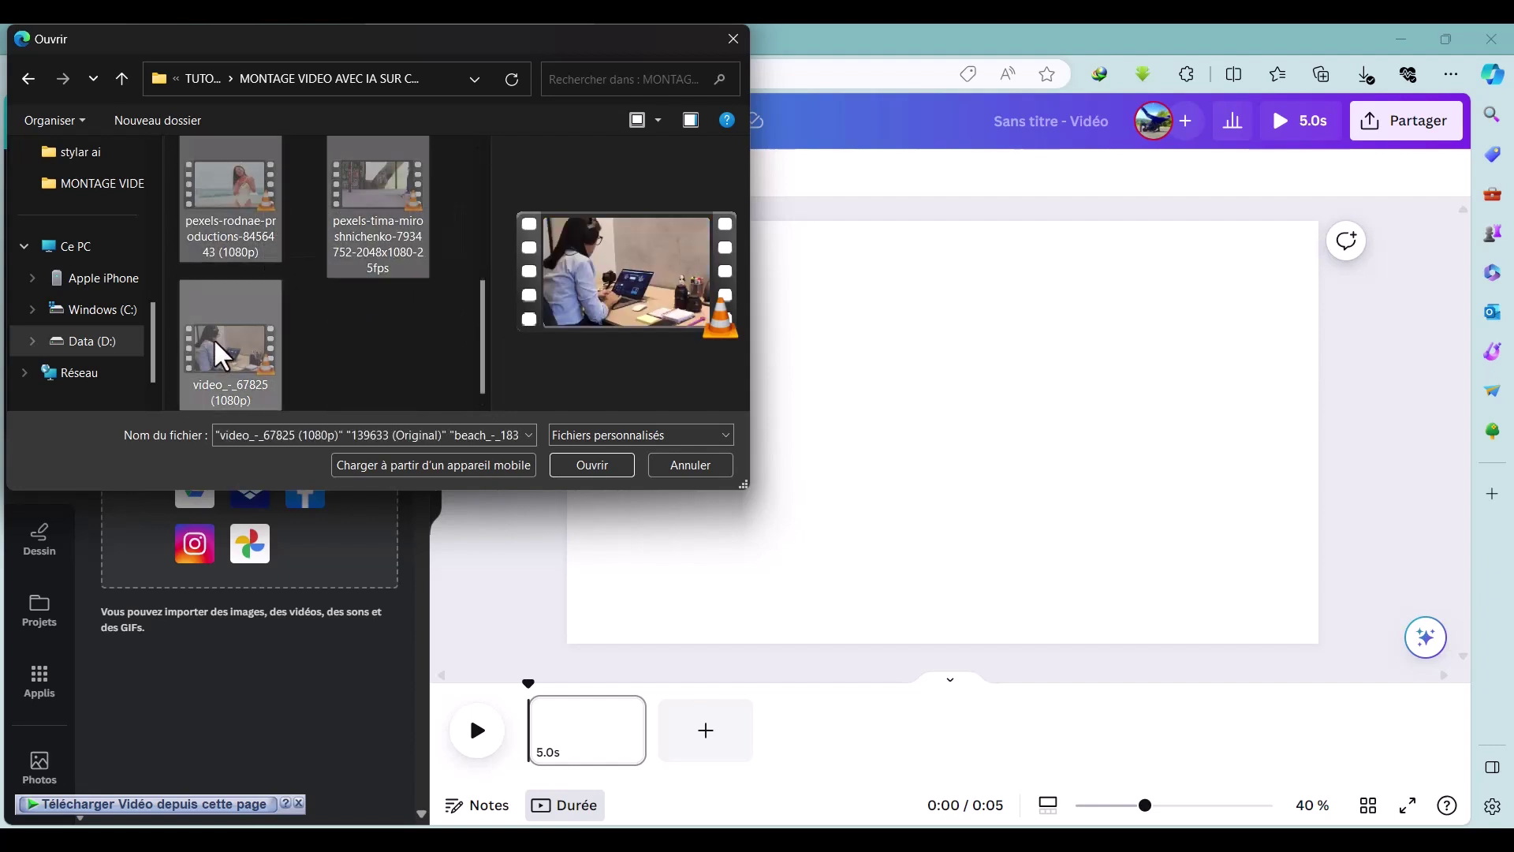
click(583, 462)
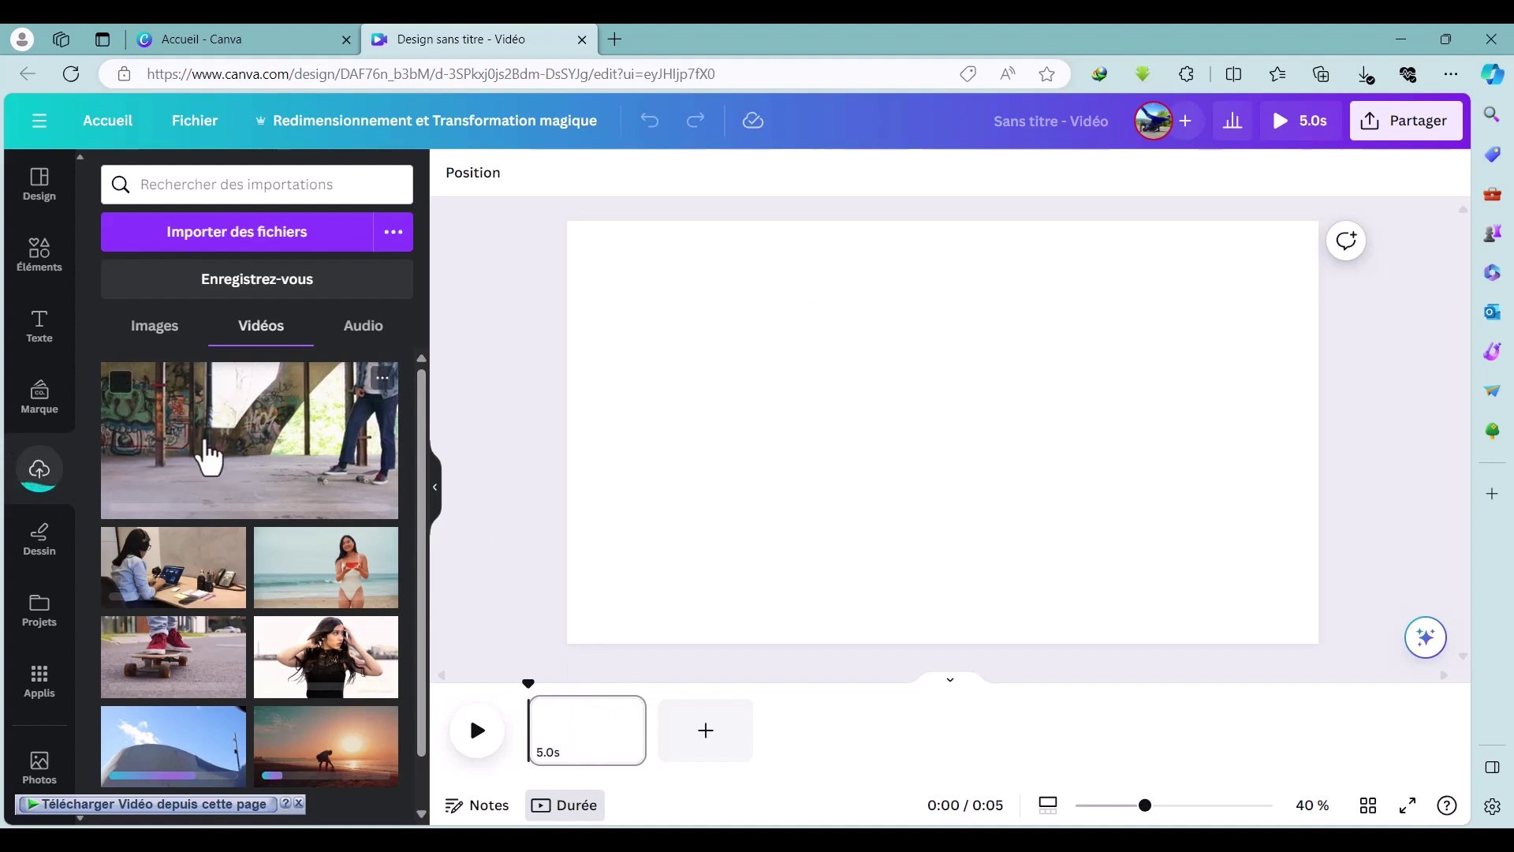
Add the imported graffiti skateboard clip to the first page and enlarge it to fill the whole page.
scroll(249, 576, down, 1)
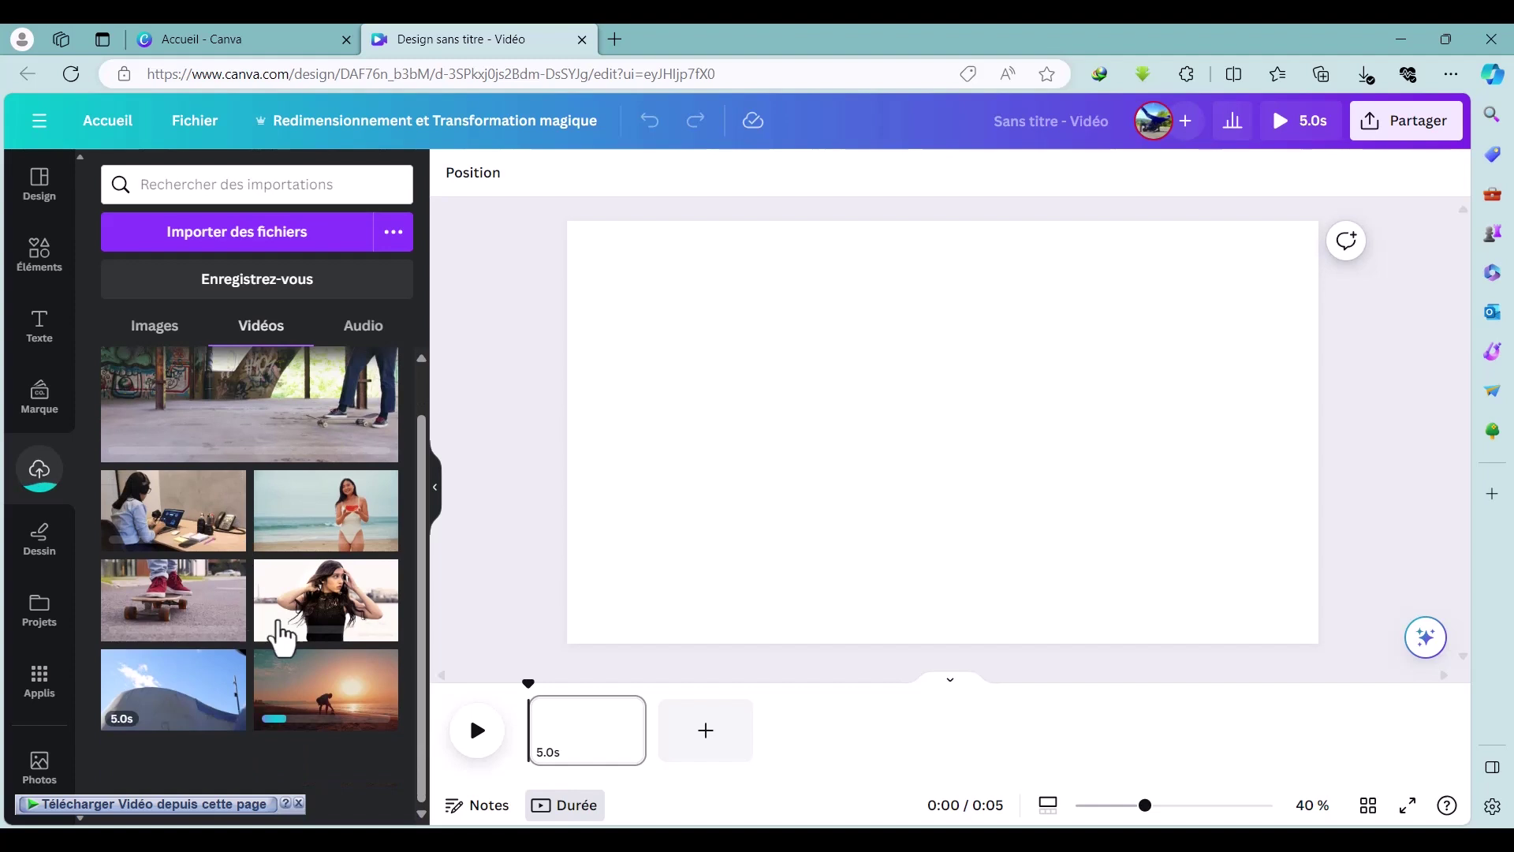
click(227, 406)
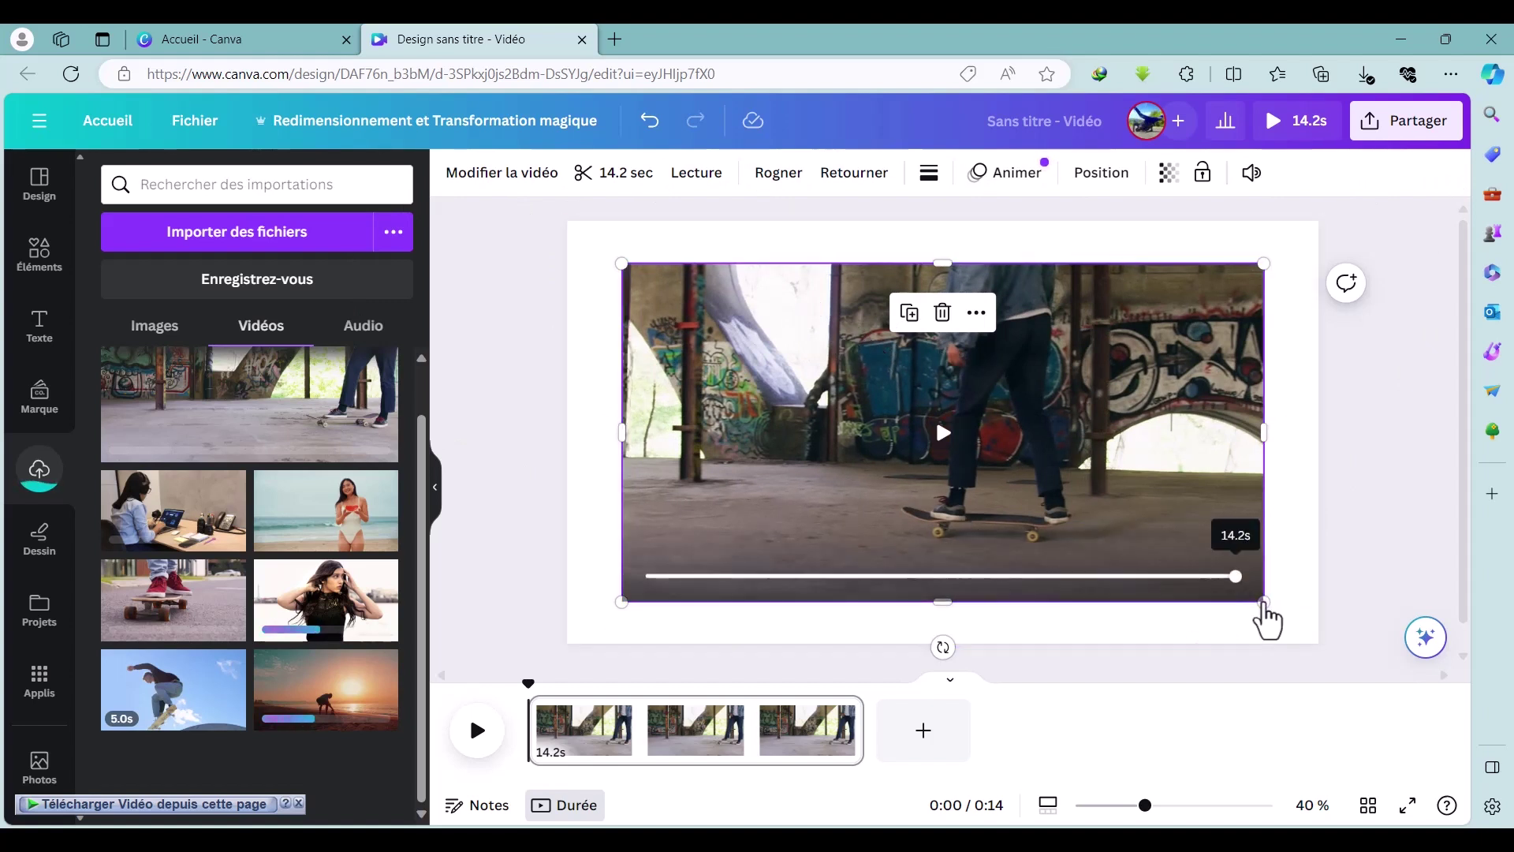
drag(1266, 604, 1322, 648)
click(1322, 645)
click(623, 265)
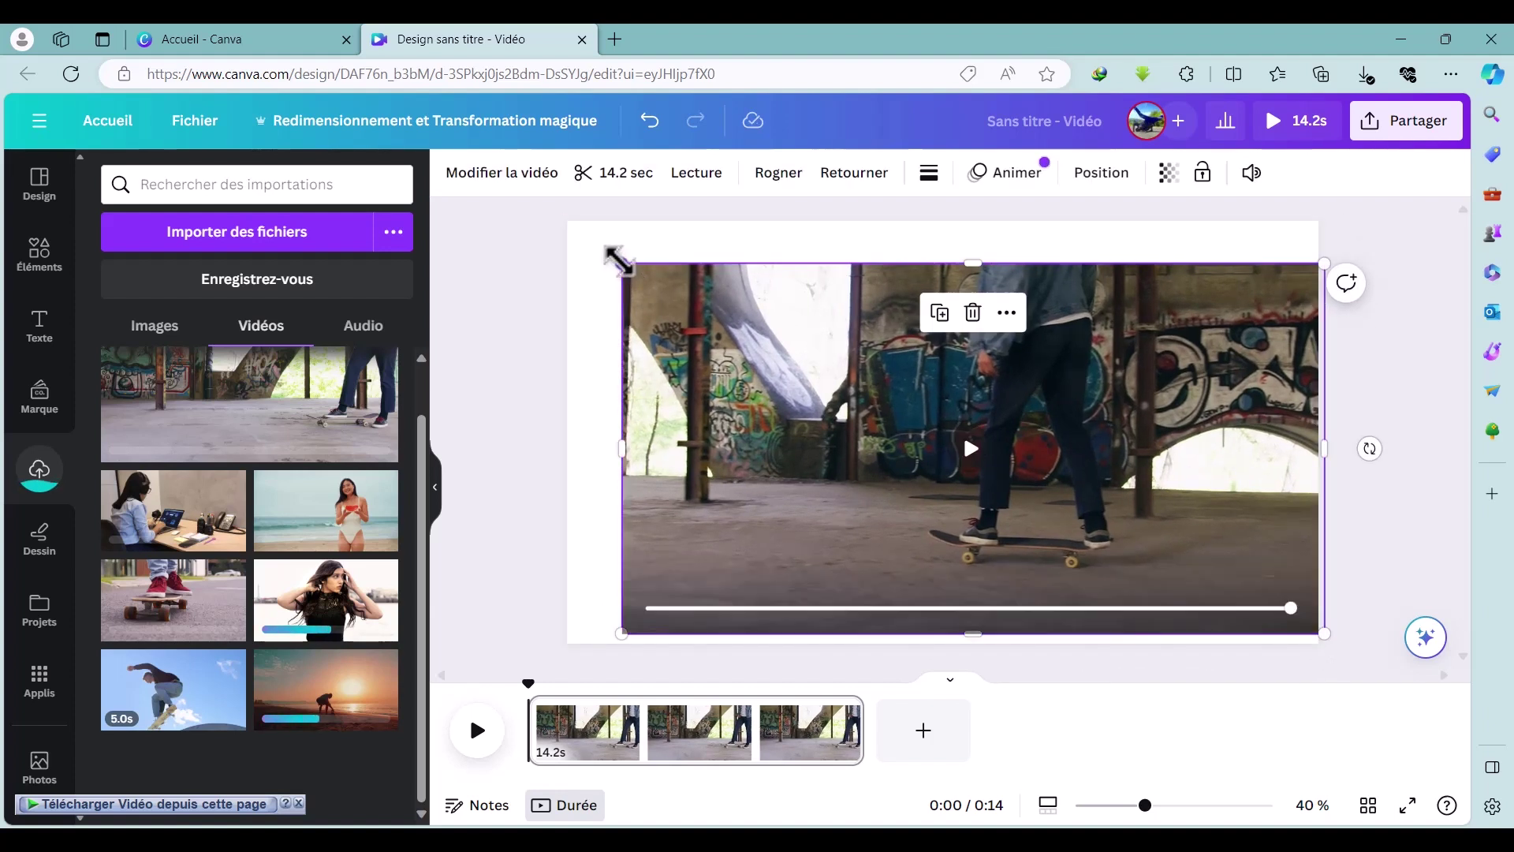
drag(619, 261, 569, 224)
click(509, 544)
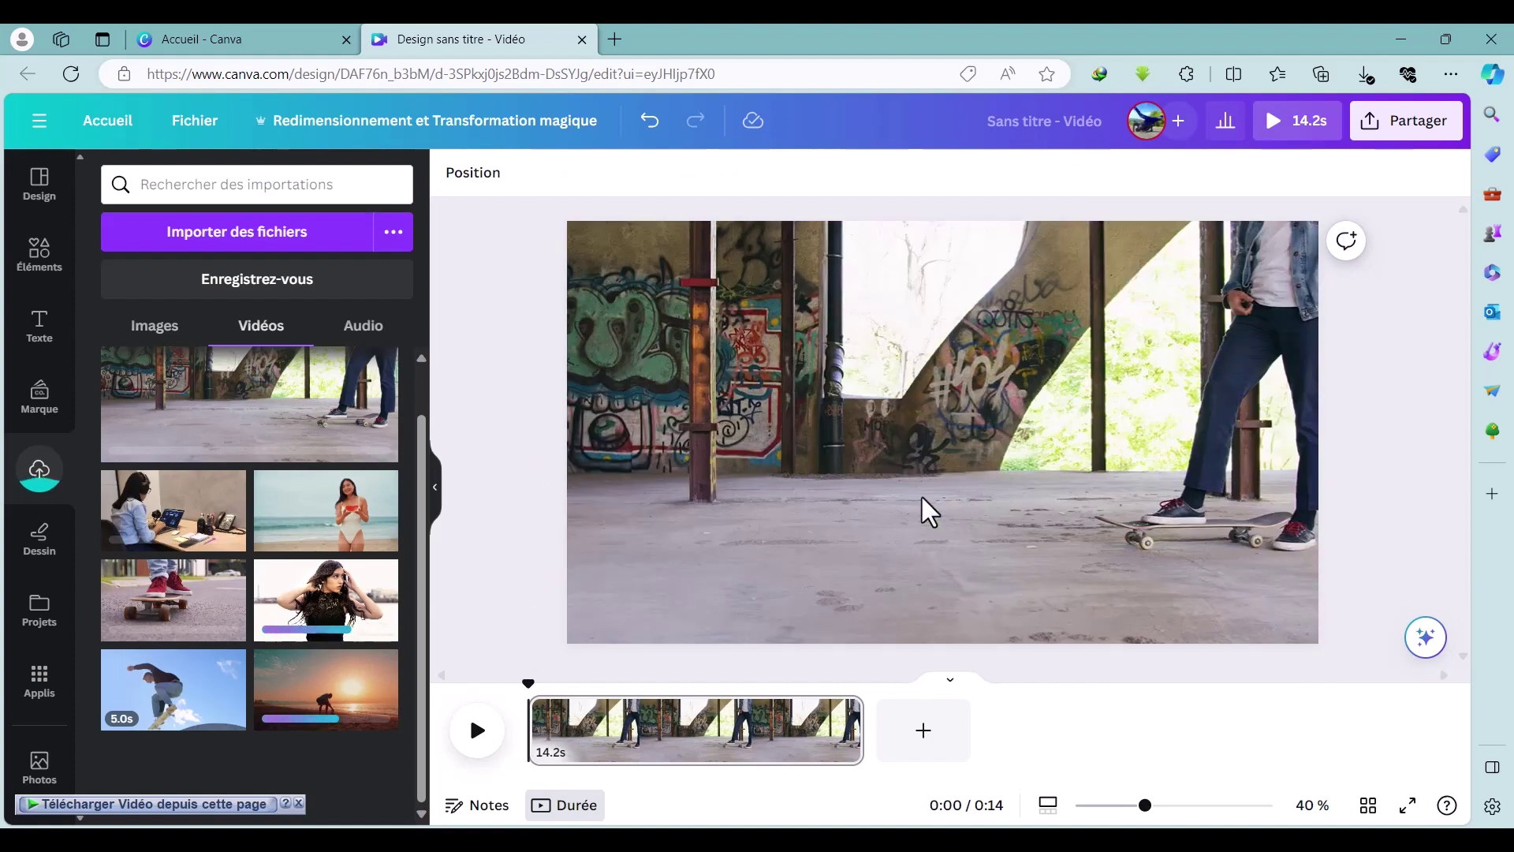
Preview the skateboard clip up to about 0:06 and try out the page and timeline zoom levels.
click(477, 737)
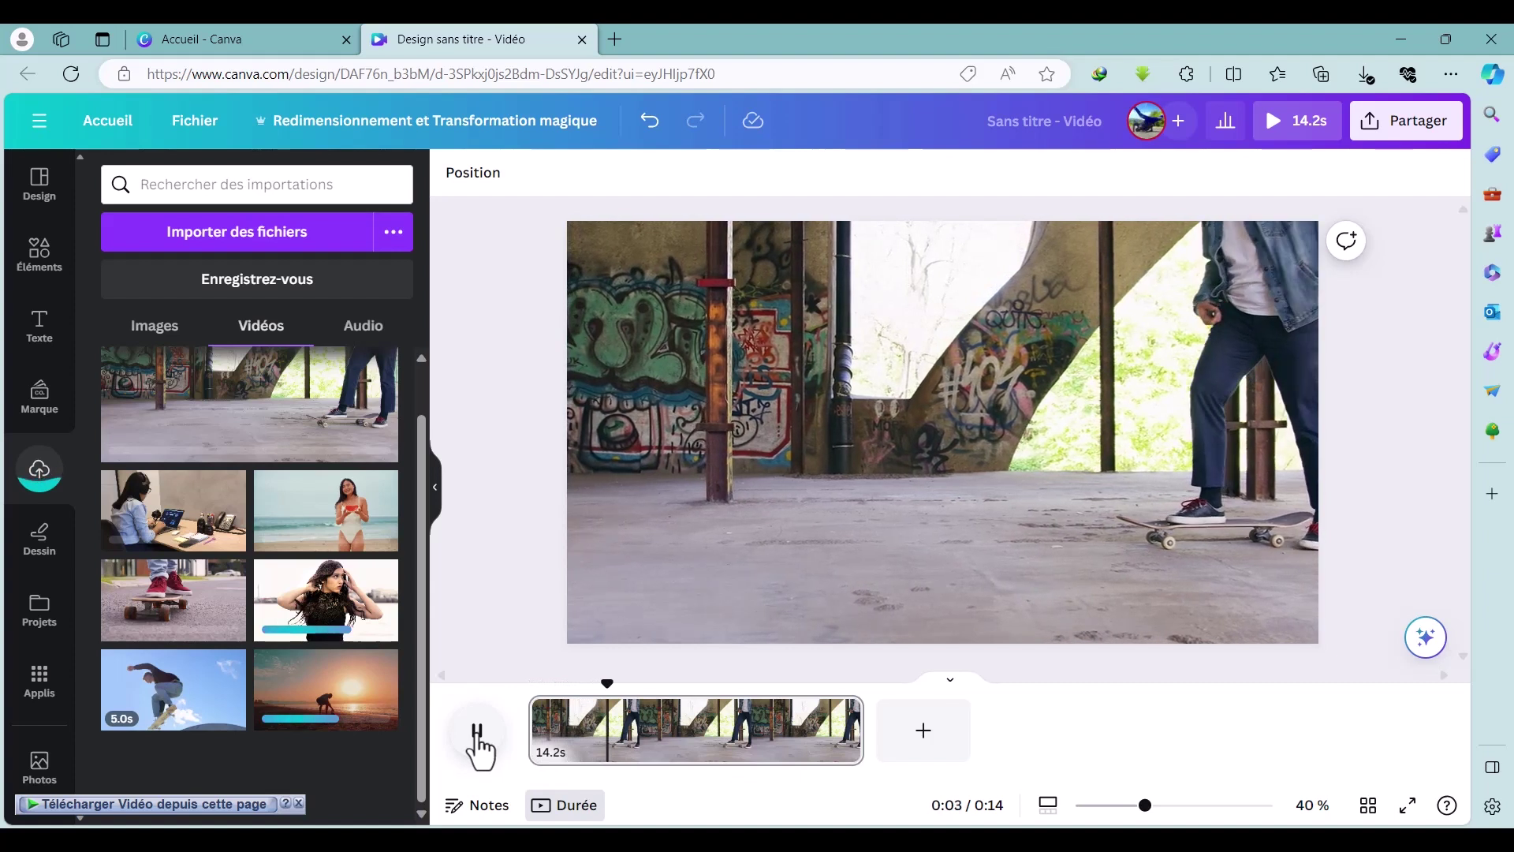
click(477, 738)
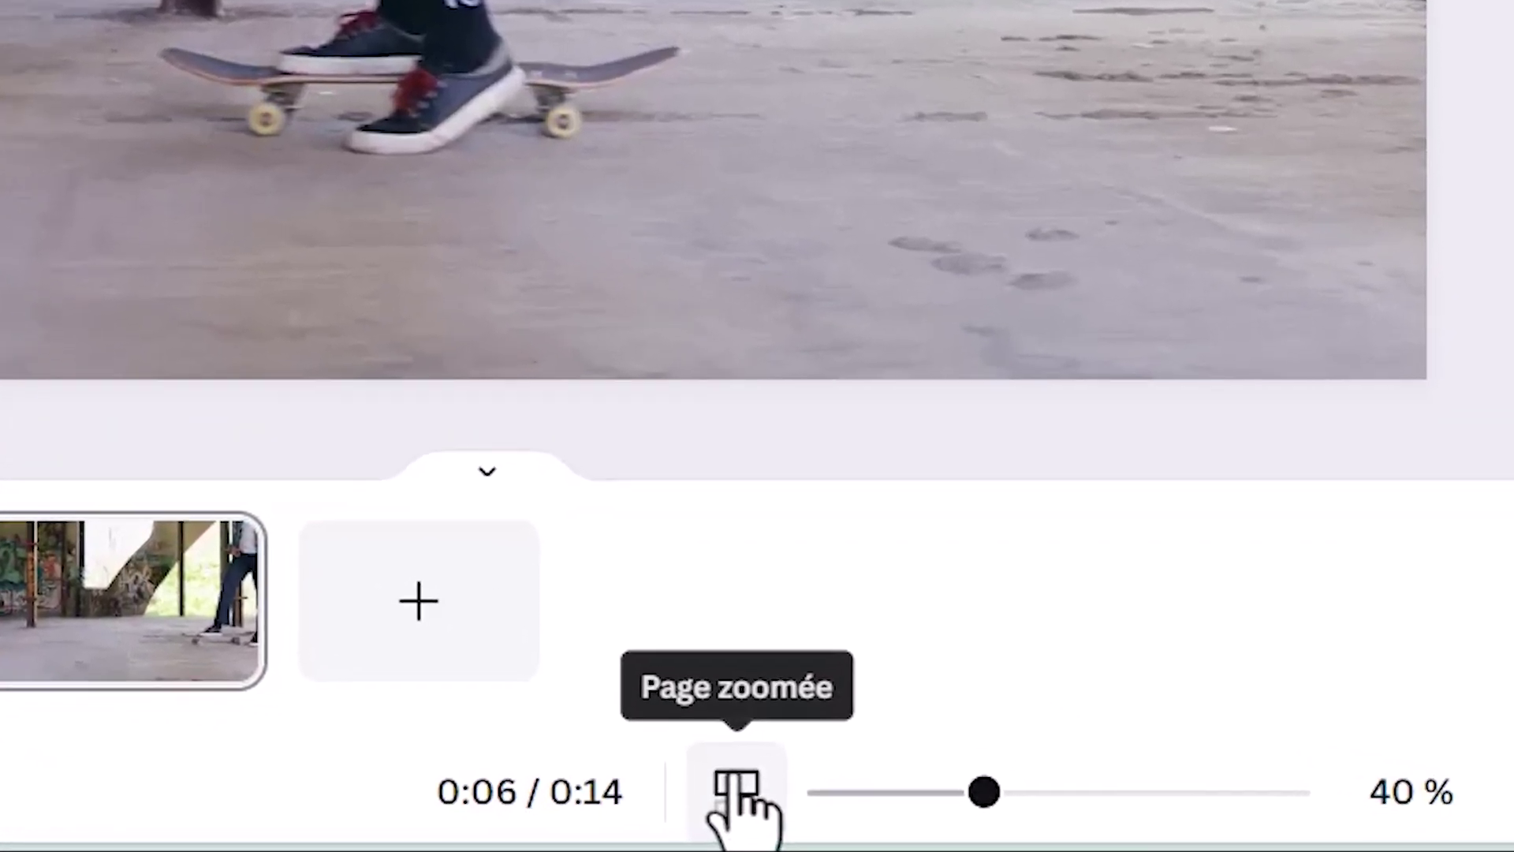
drag(1020, 795, 1144, 807)
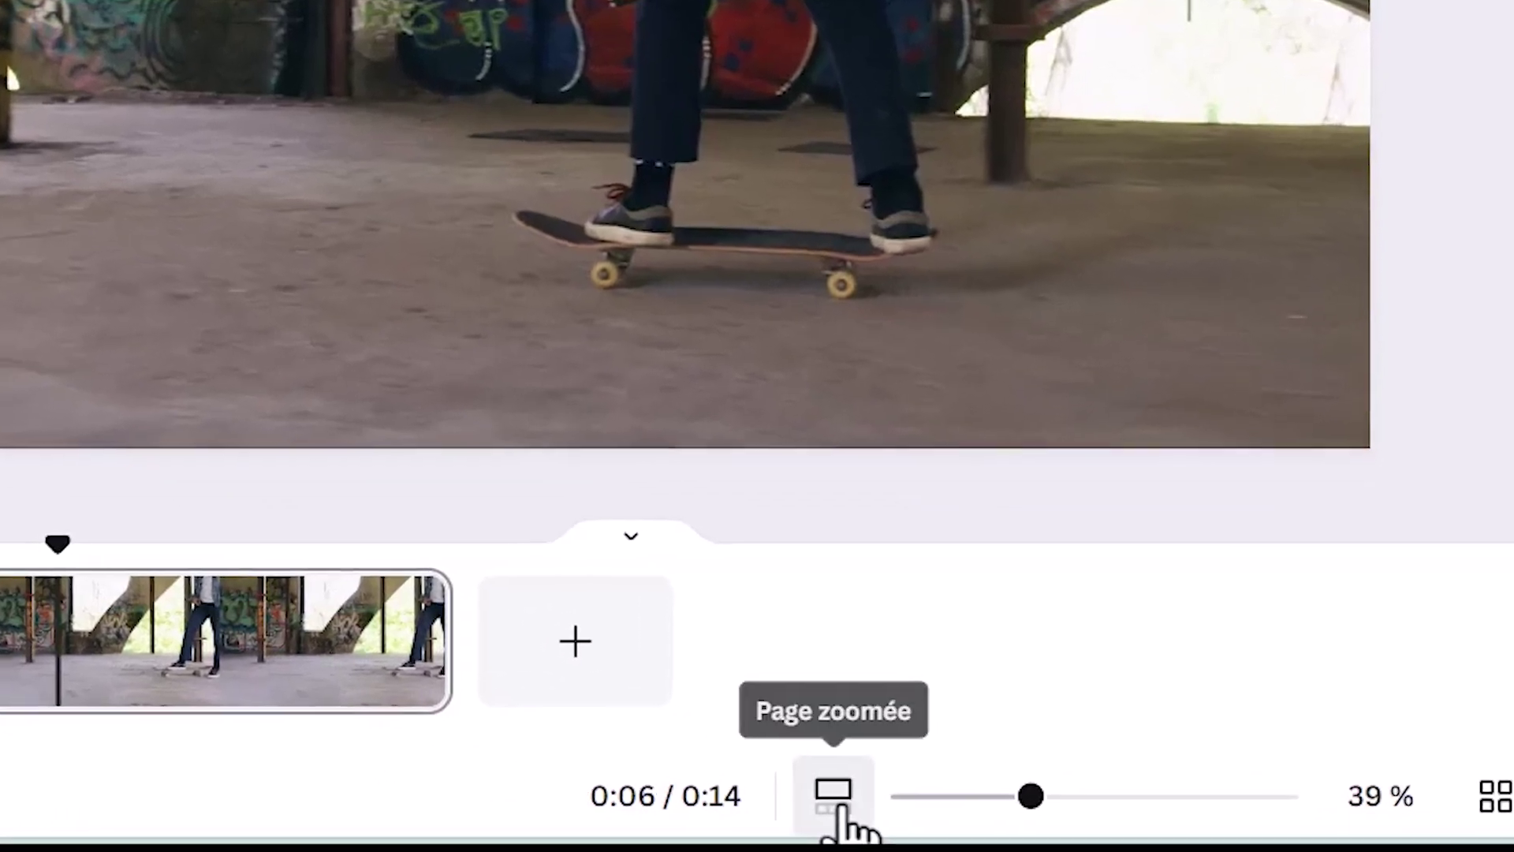
click(915, 799)
click(753, 789)
click(754, 788)
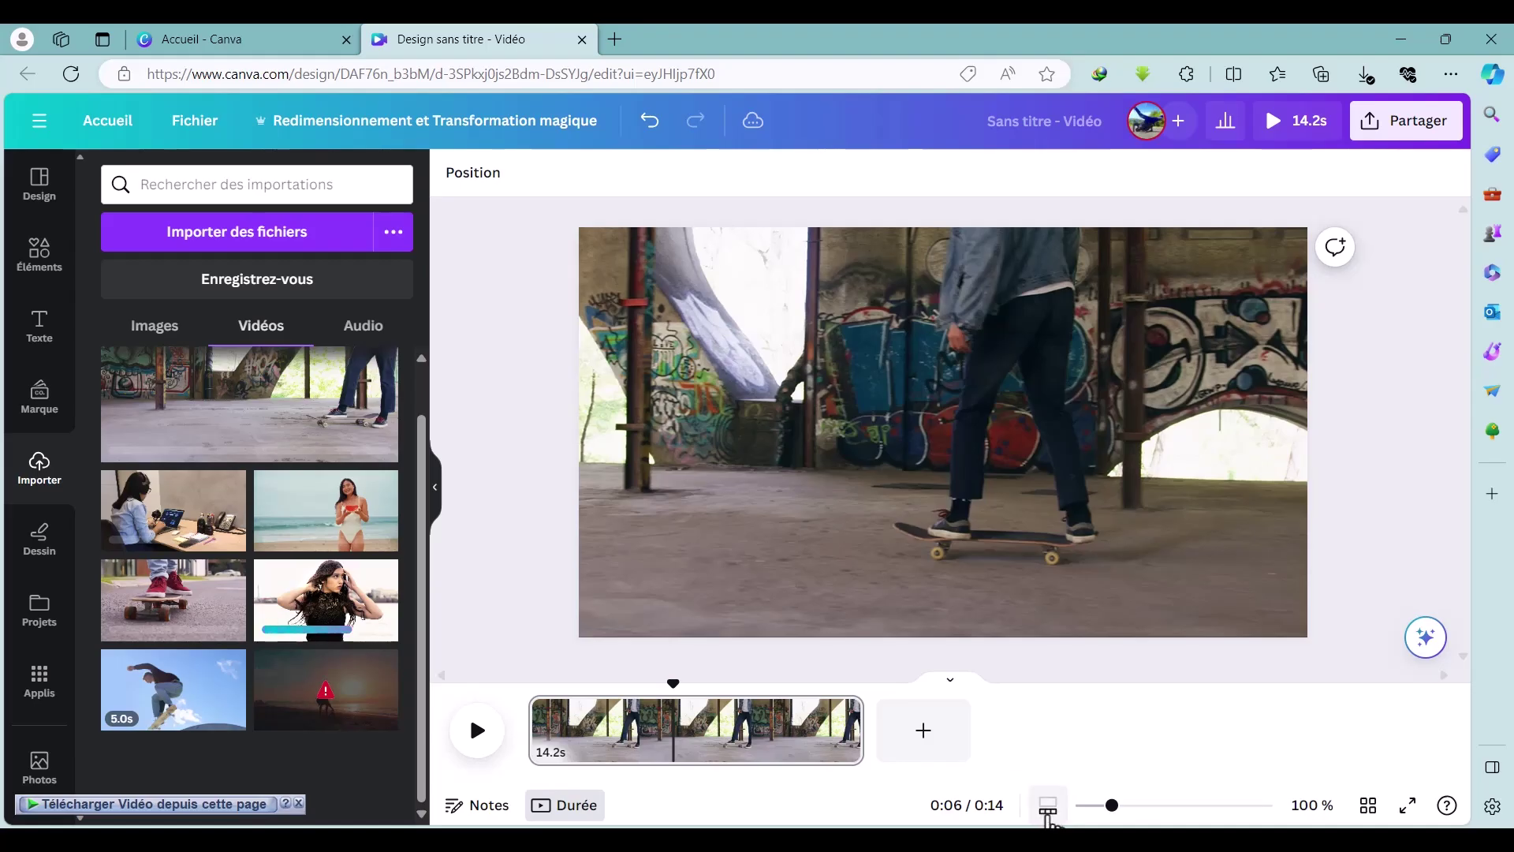
drag(1113, 805, 1160, 813)
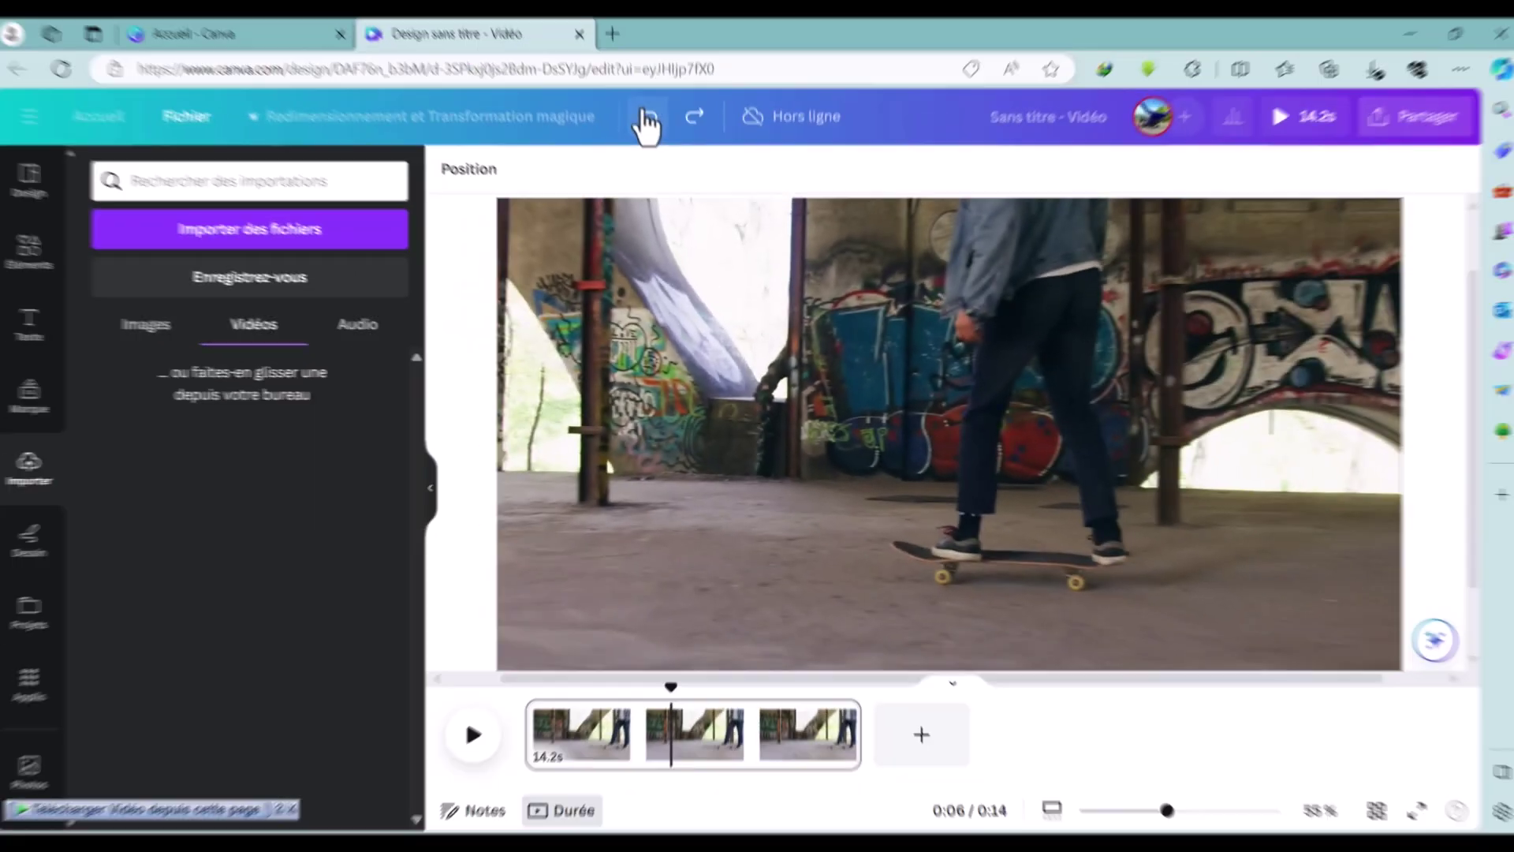
Undo the recent clip edits and redo them.
click(497, 161)
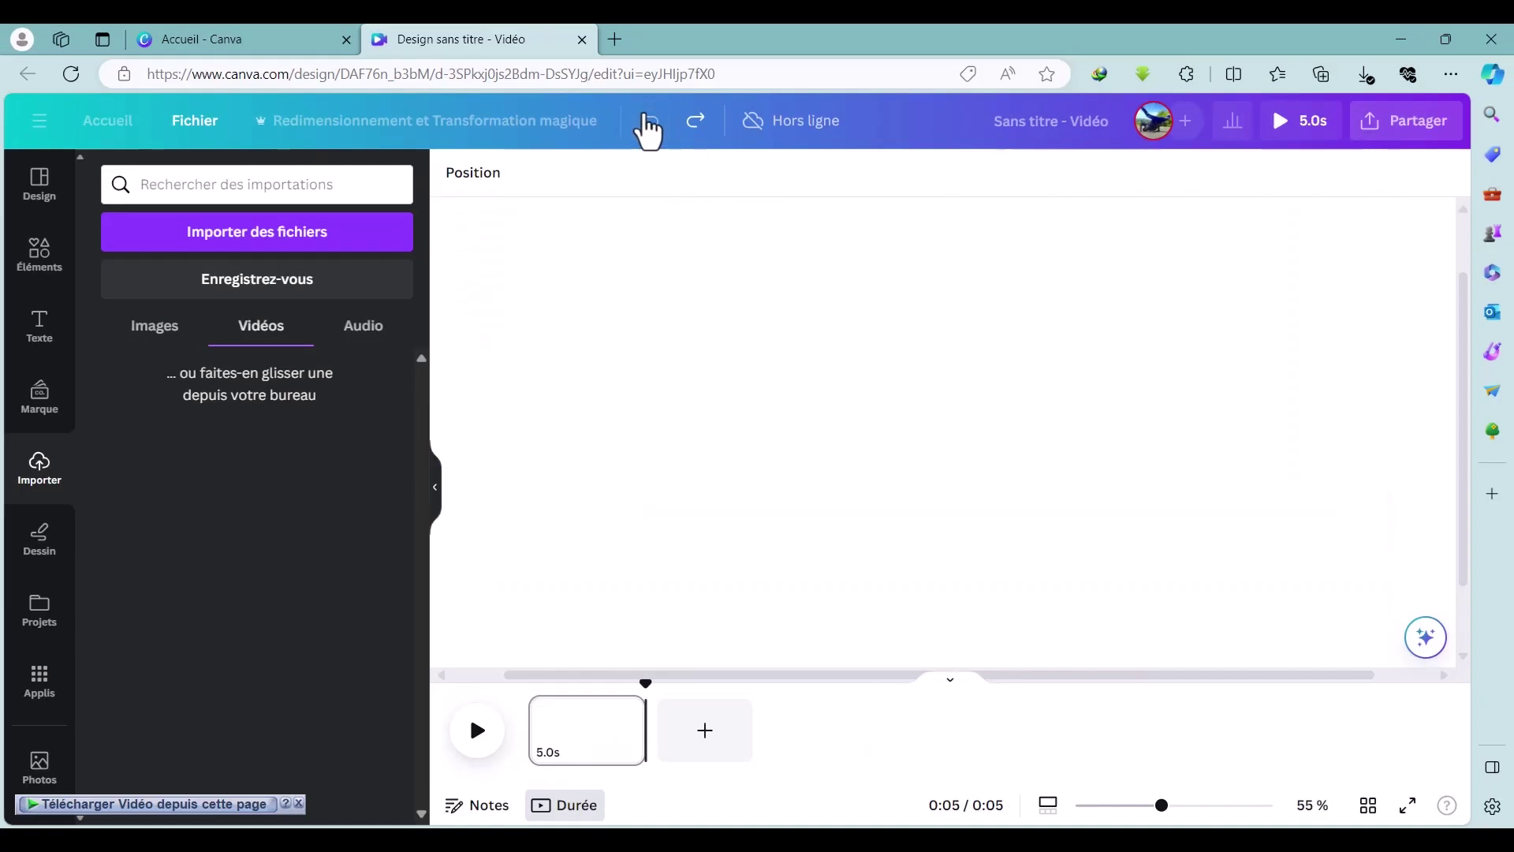
click(701, 133)
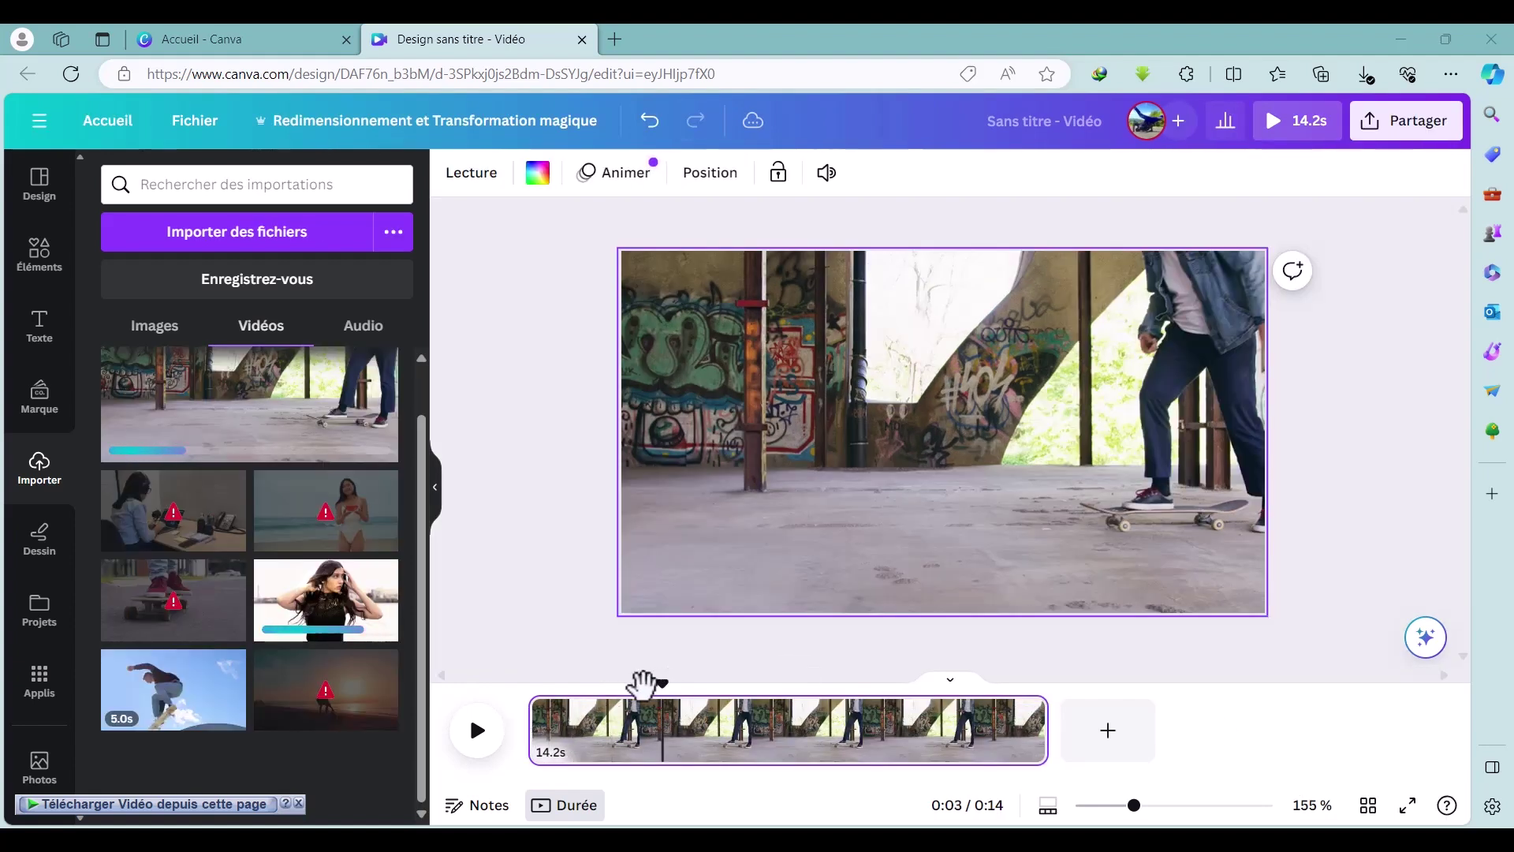
Split the skateboard clip at about 3.4 s and delete the first part.
click(551, 683)
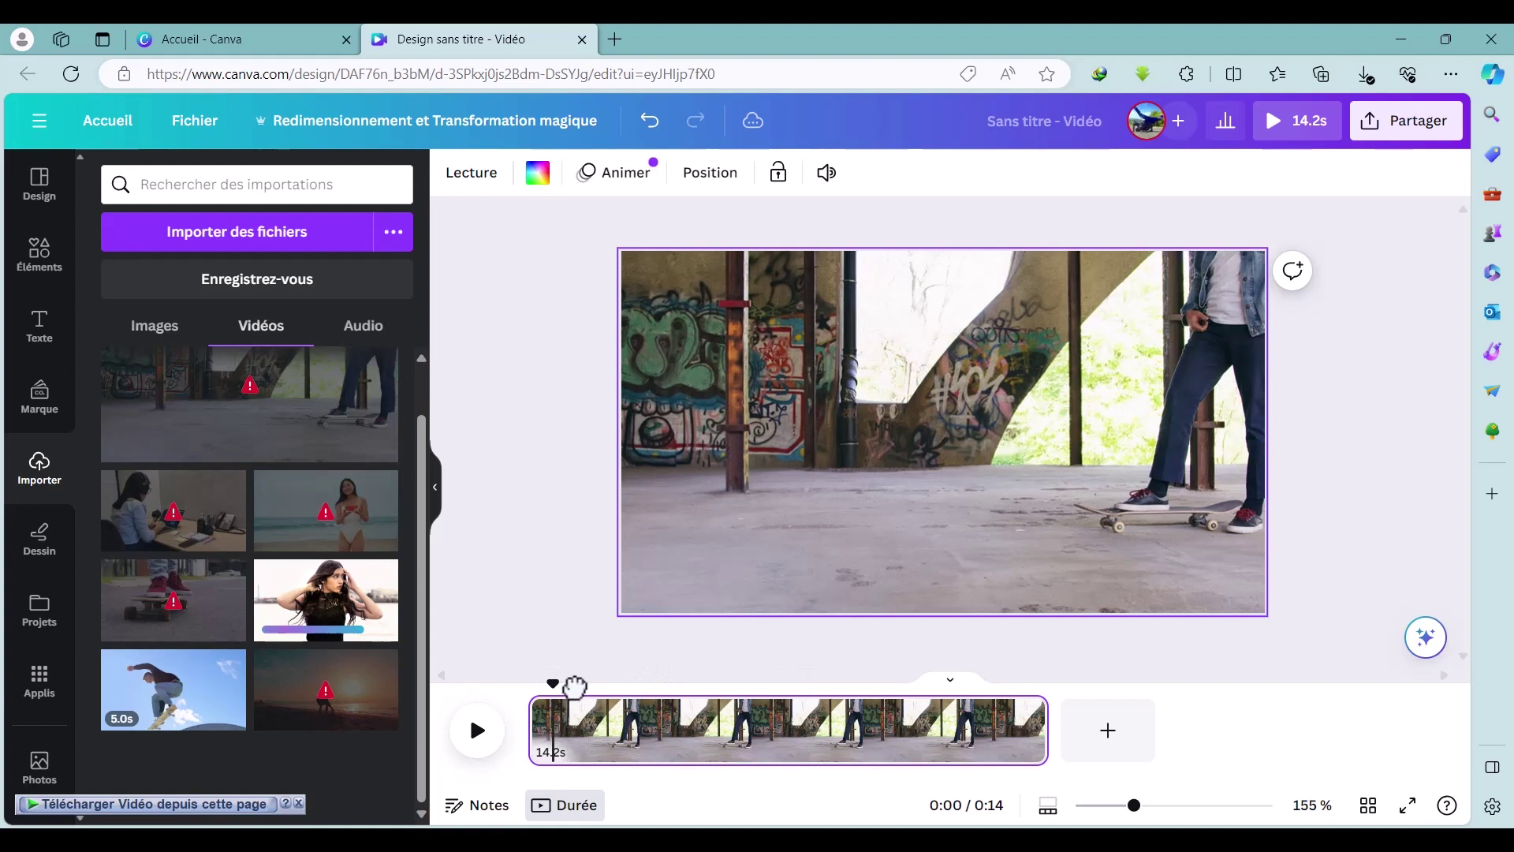
drag(606, 684, 660, 683)
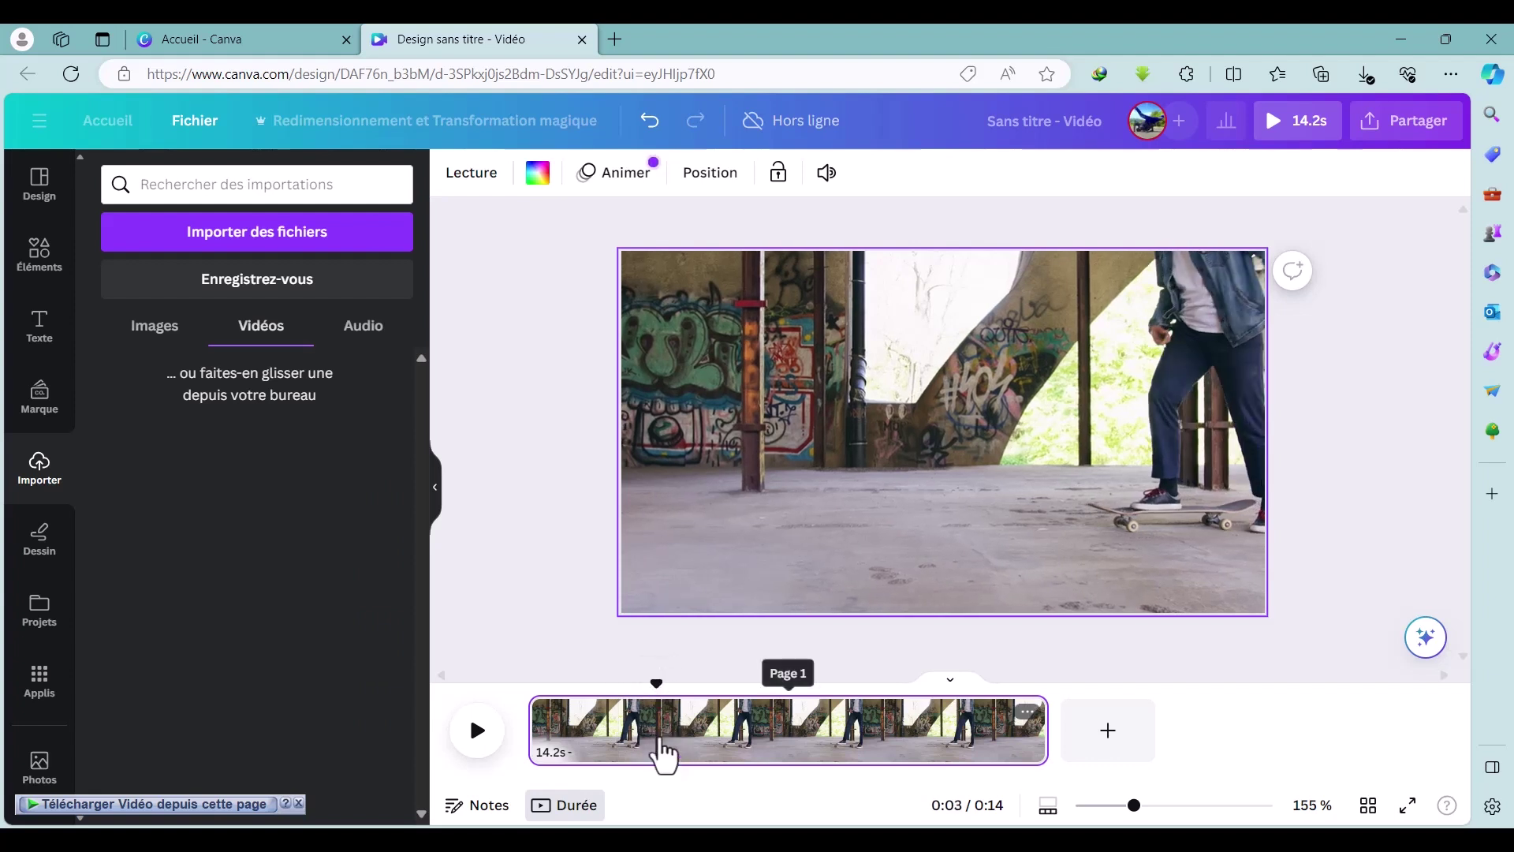
right_click(638, 742)
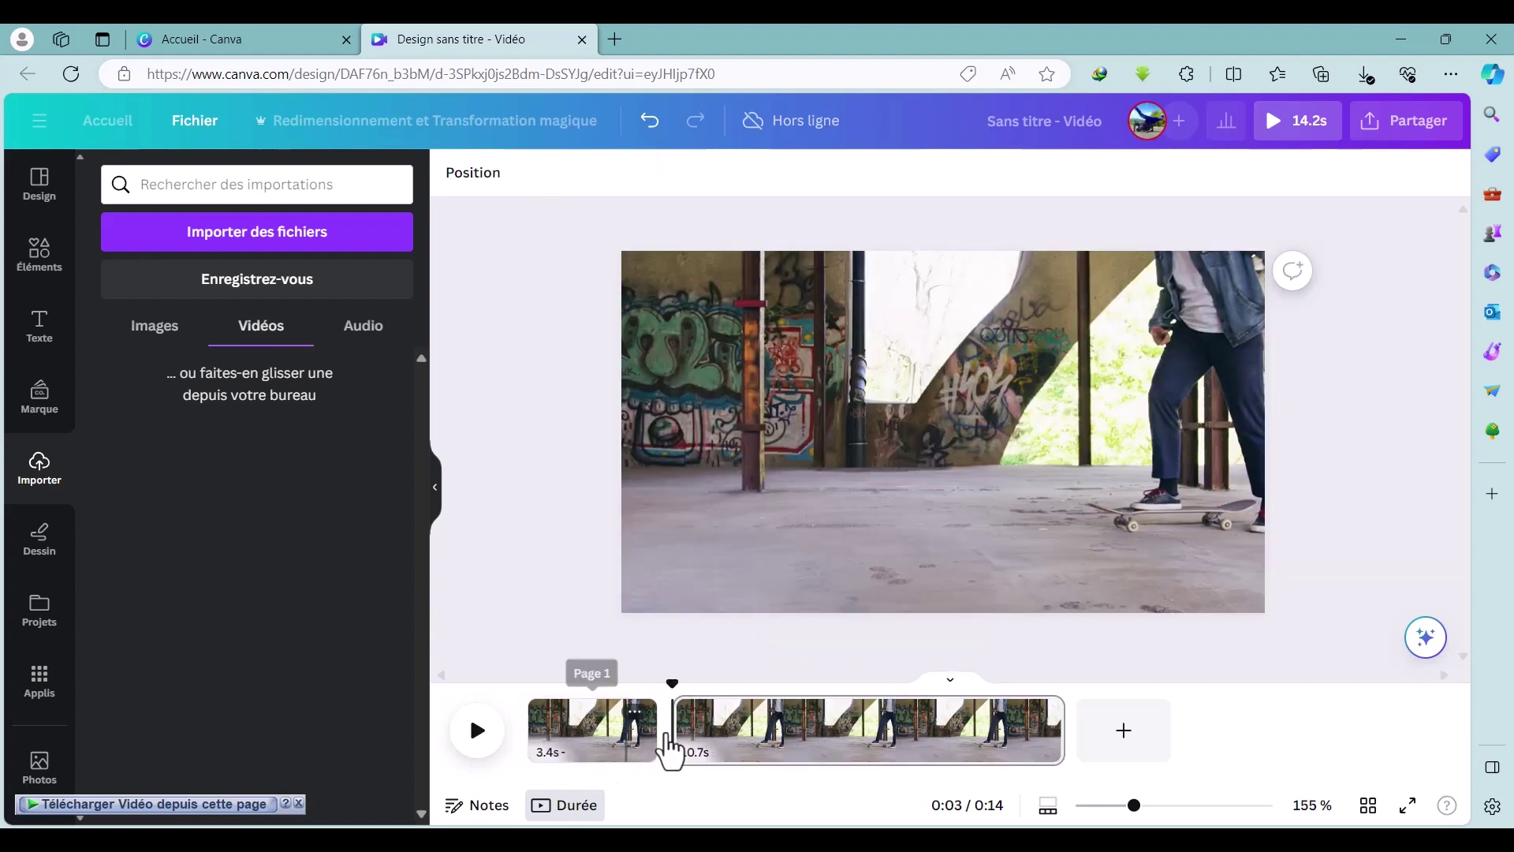
click(585, 749)
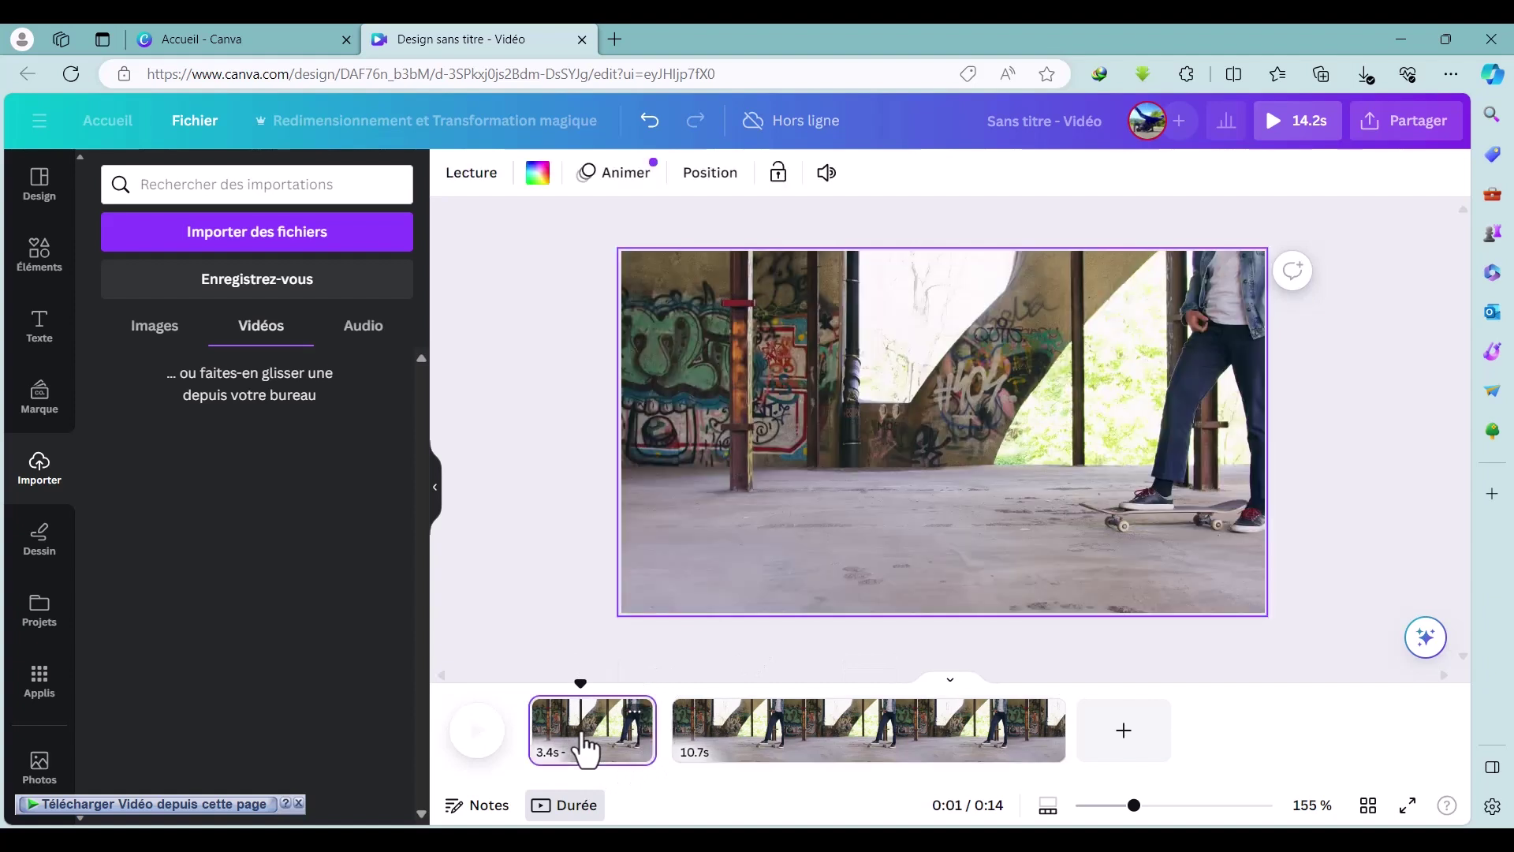
key(Delete)
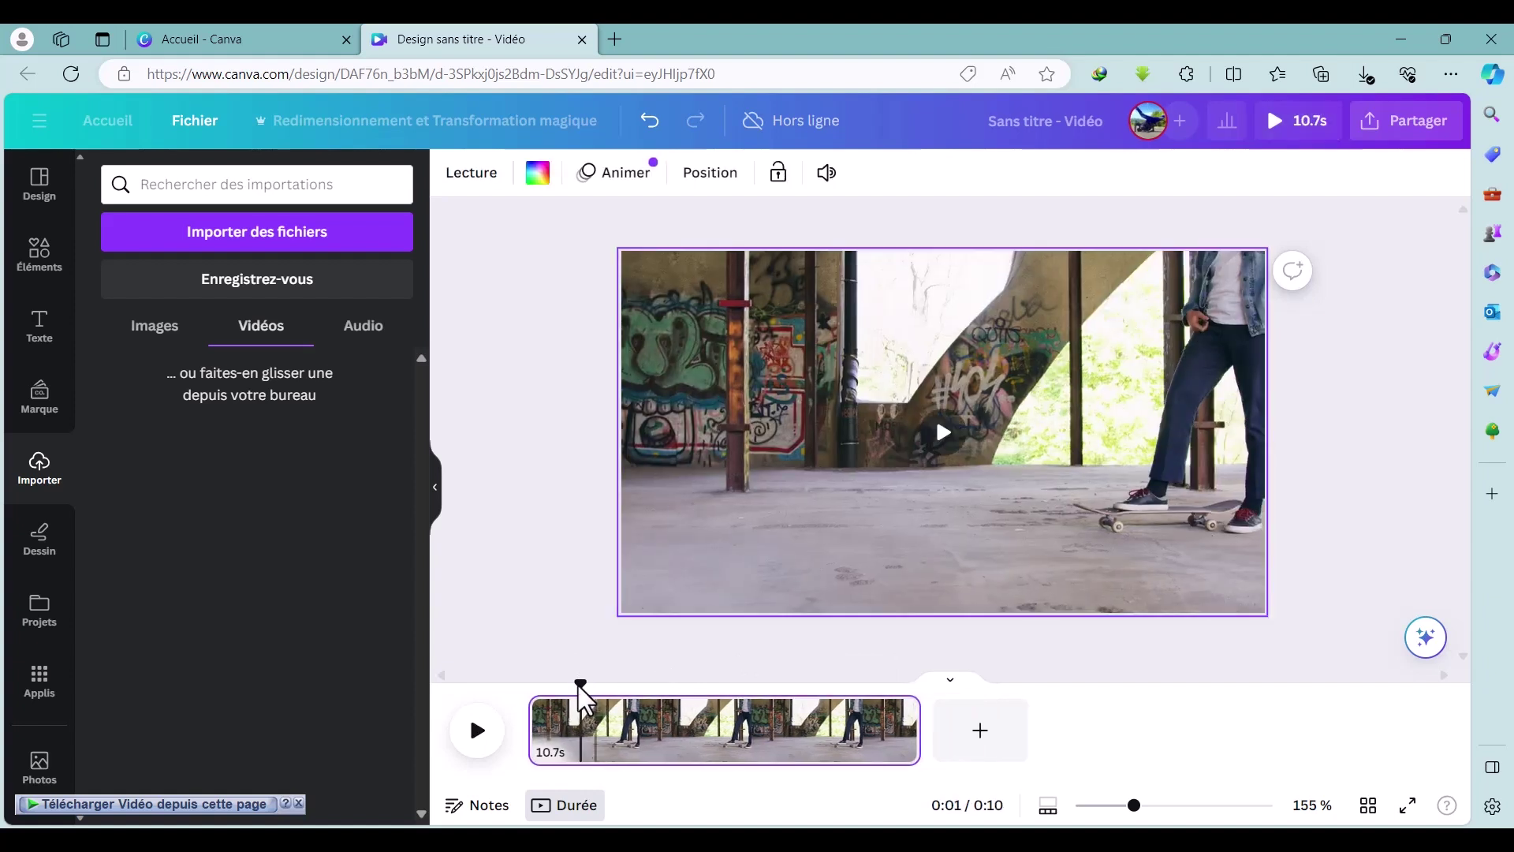
Split the remaining skateboard clip at about 9.2 s and delete the part after the cut.
drag(615, 680, 866, 685)
right_click(794, 762)
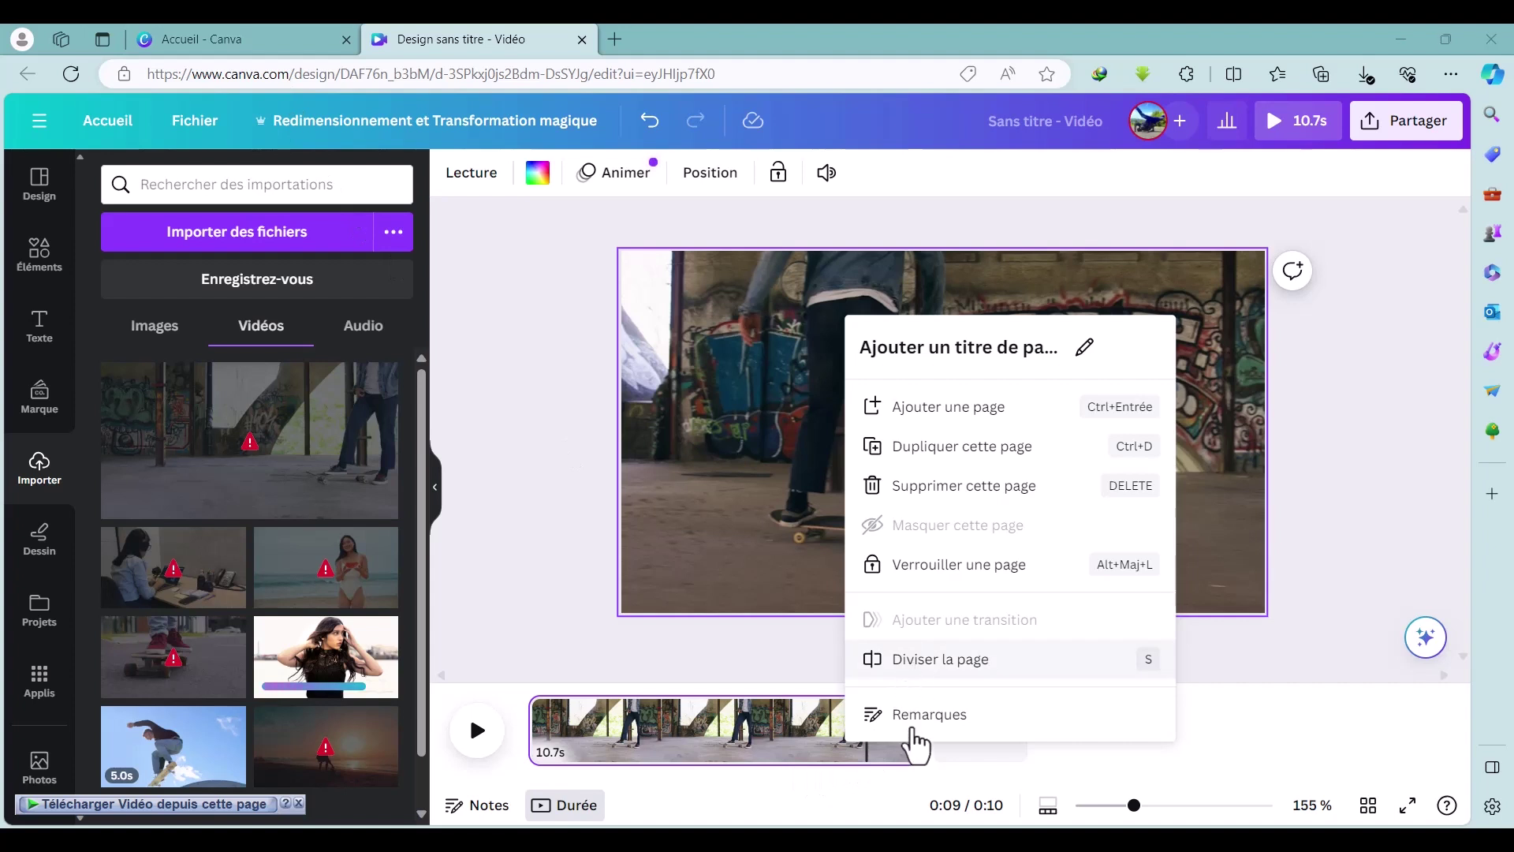
key(s)
key(Delete)
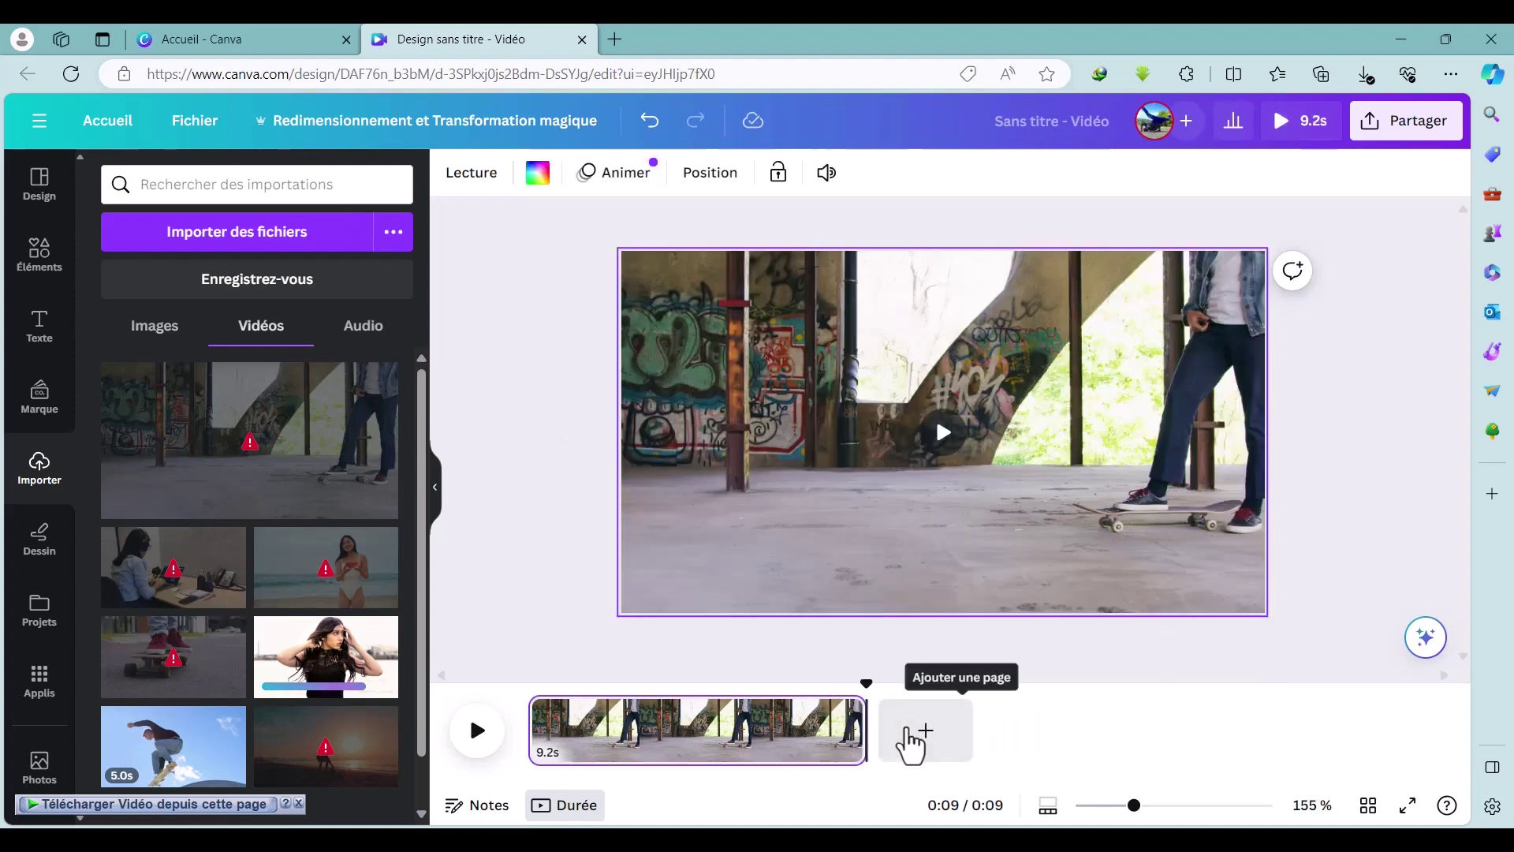
Add the clip of the woman at the office desk as a new page after the skateboard clip.
click(572, 697)
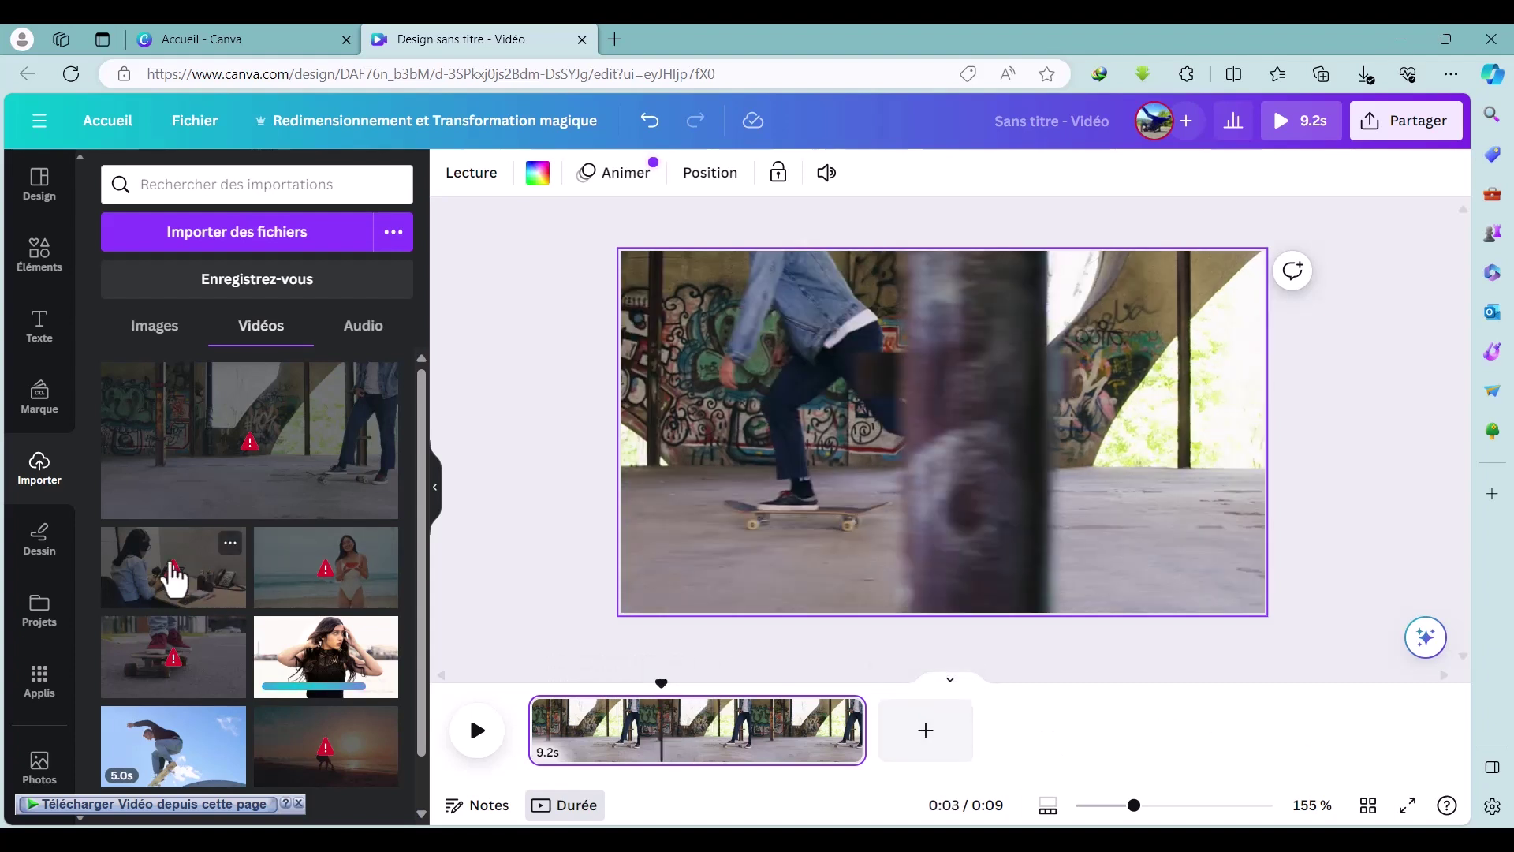
mouse_move(146, 574)
drag(272, 612, 944, 744)
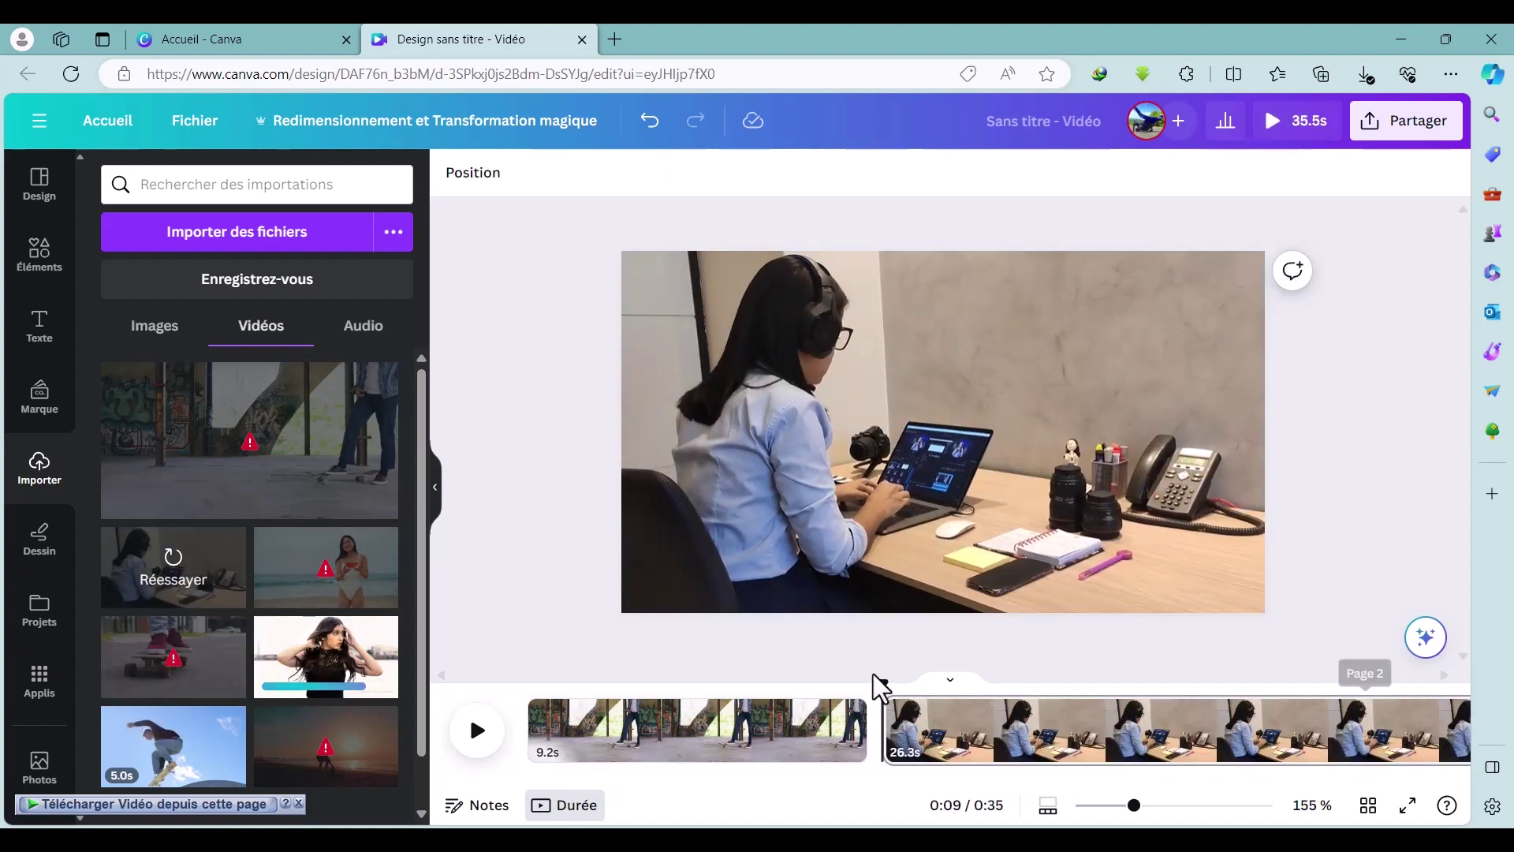
Trim the start of the office clip on the timeline so that it lasts 21.8 s.
drag(883, 686, 1024, 688)
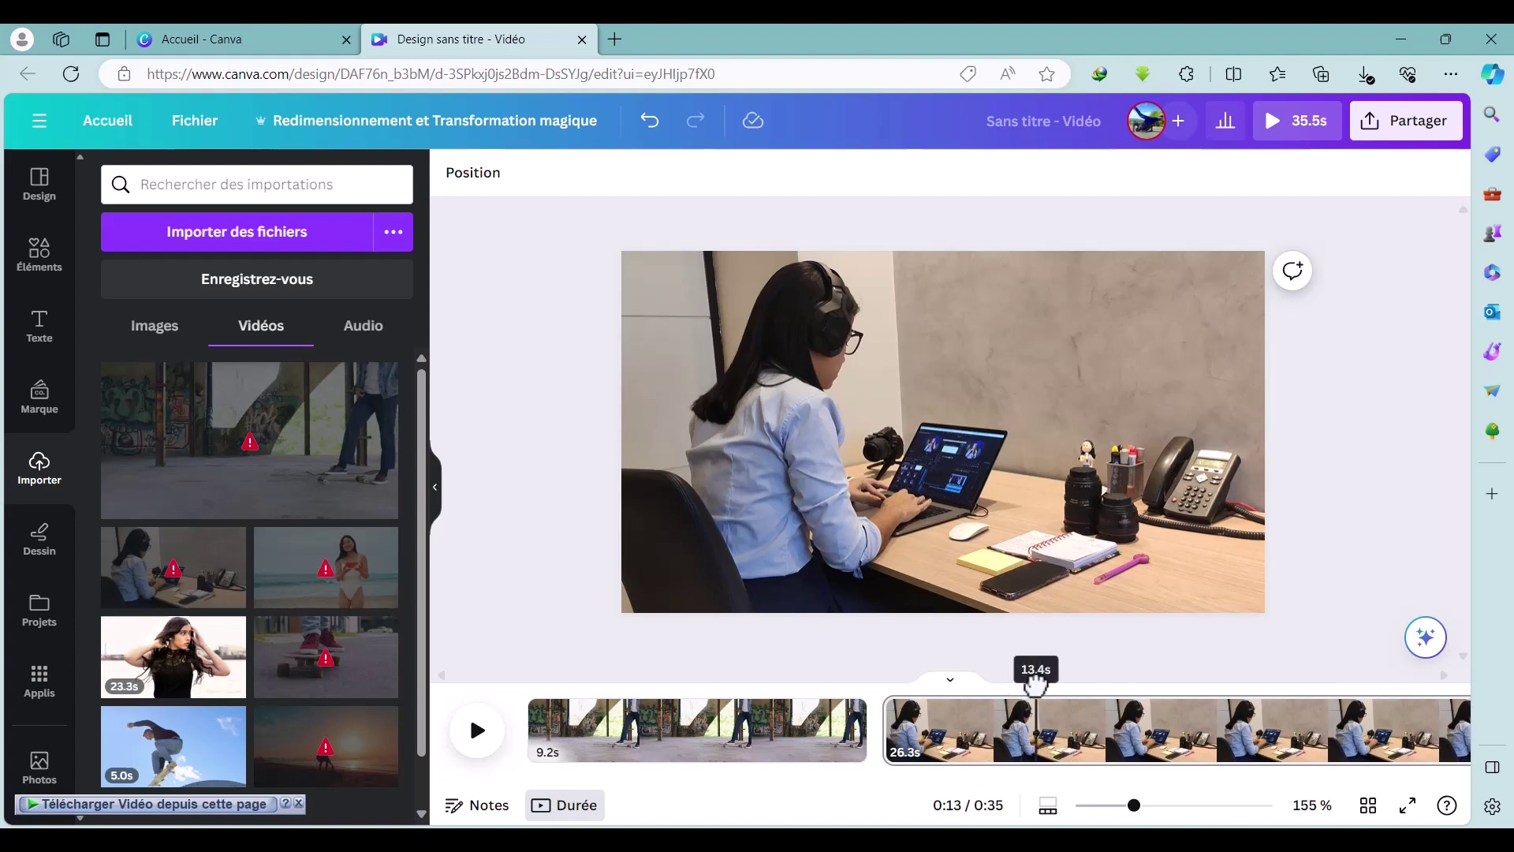
right_click(1047, 753)
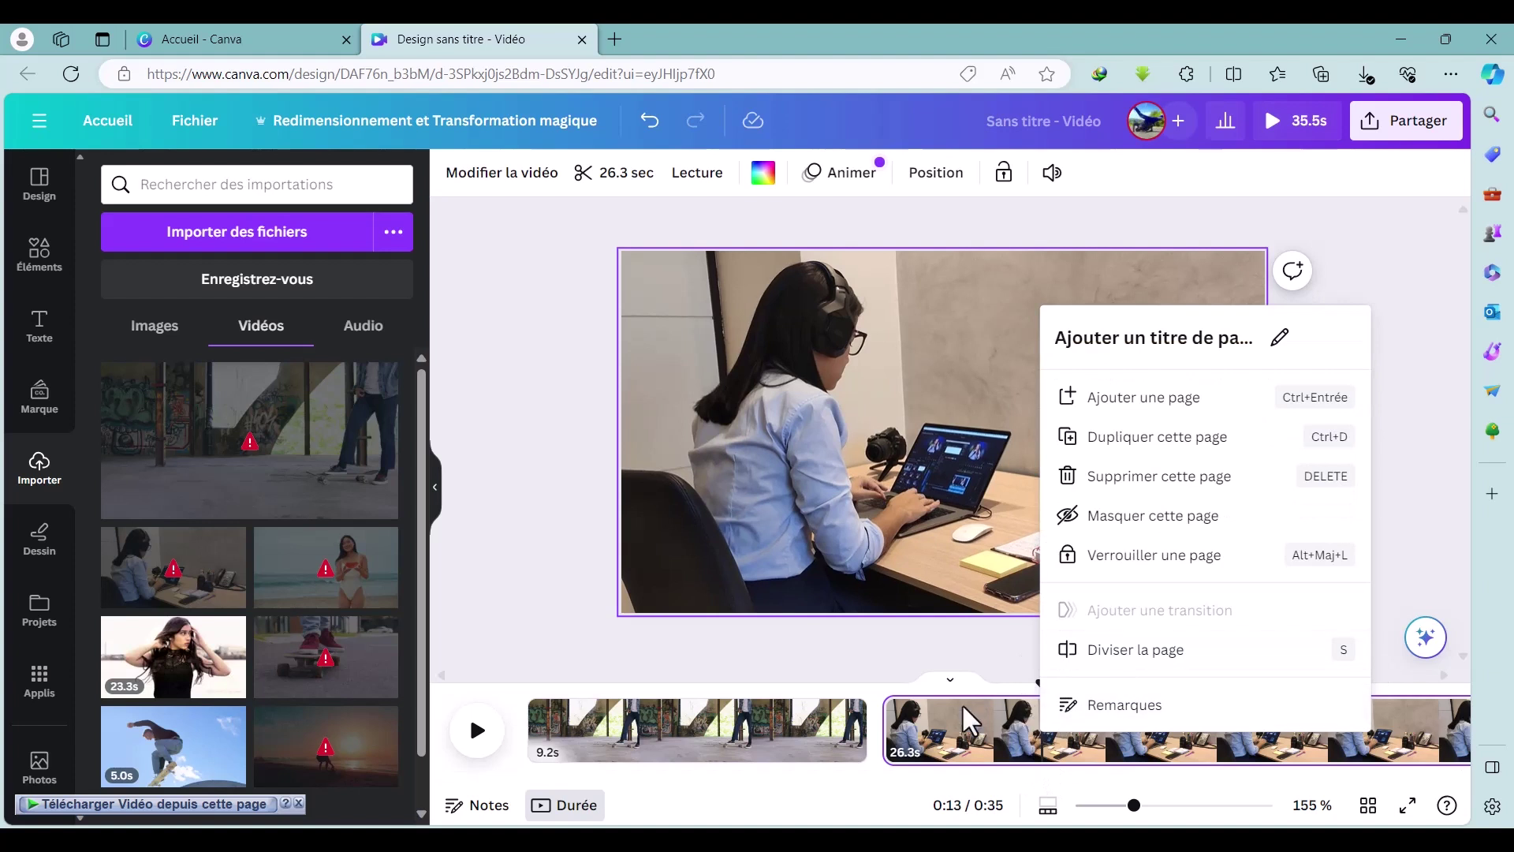
key(Escape)
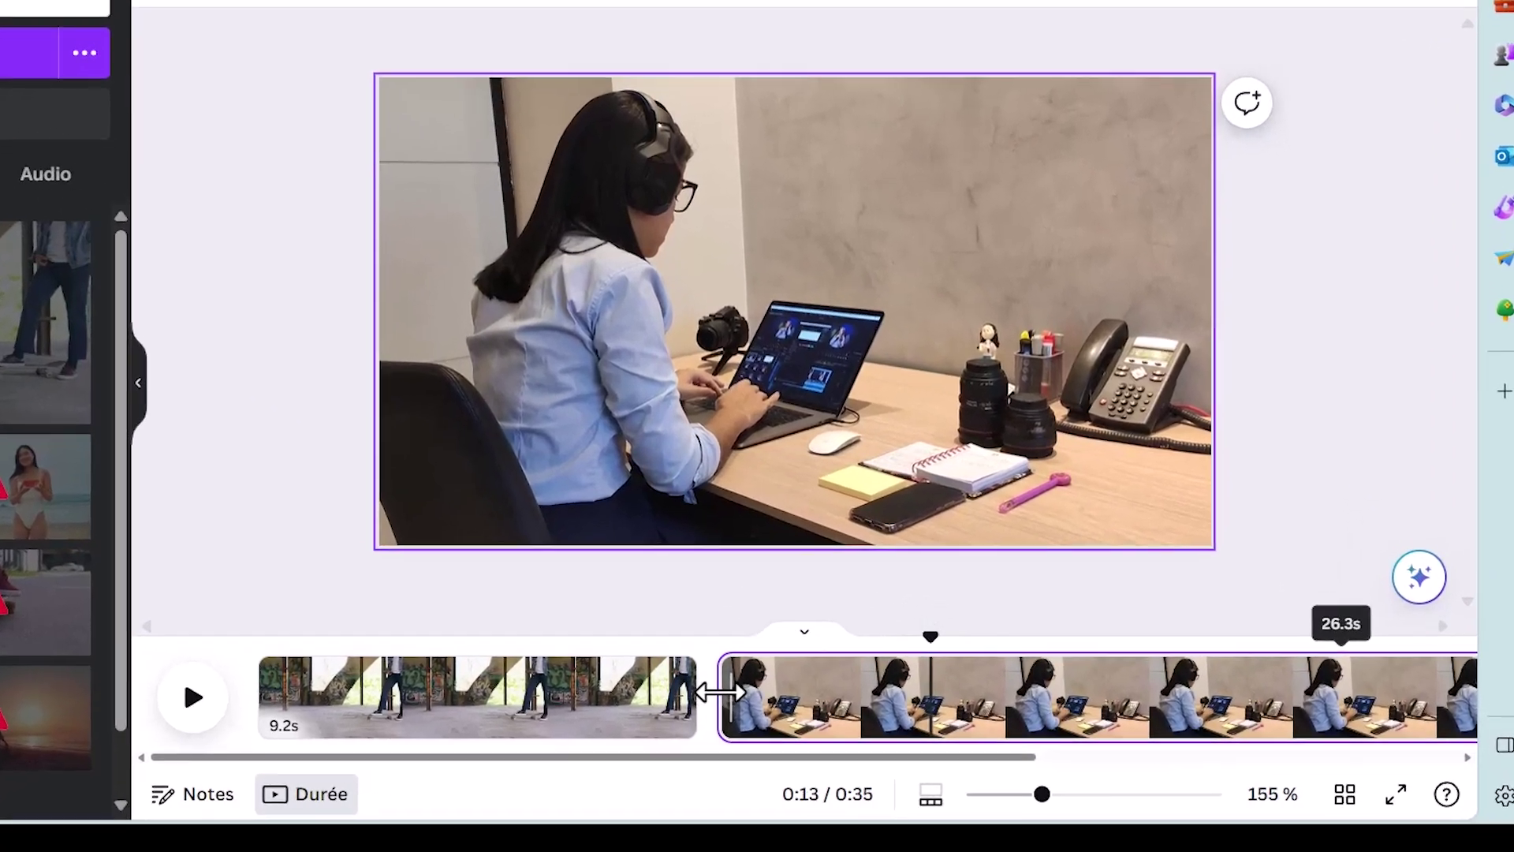
drag(791, 704, 933, 709)
Trim the end of the office clip so that its page lasts 8.4 s.
drag(809, 679, 908, 681)
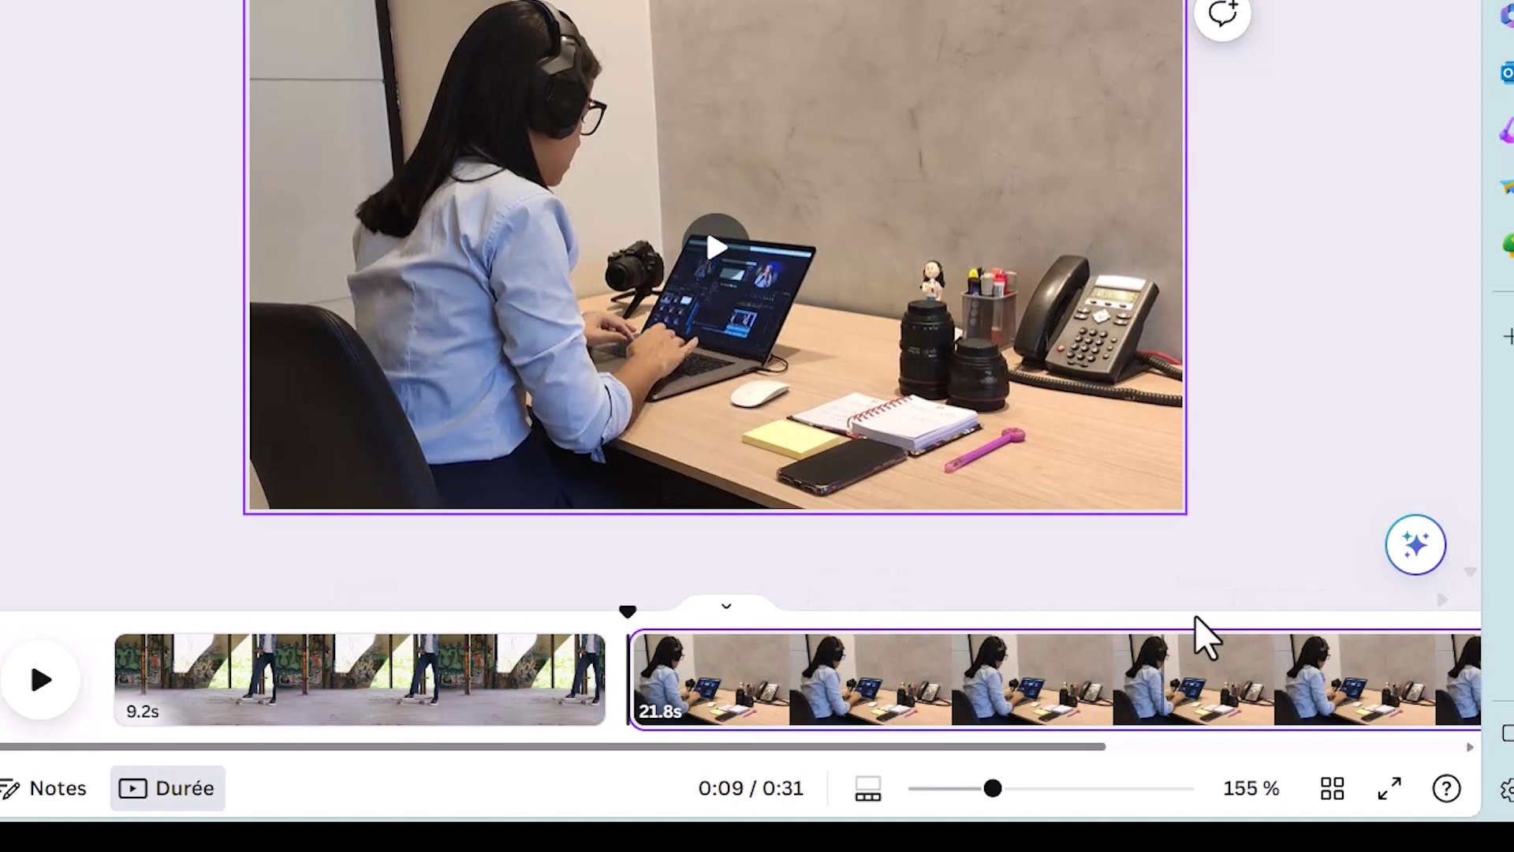
drag(1163, 619, 1262, 623)
drag(631, 747, 978, 785)
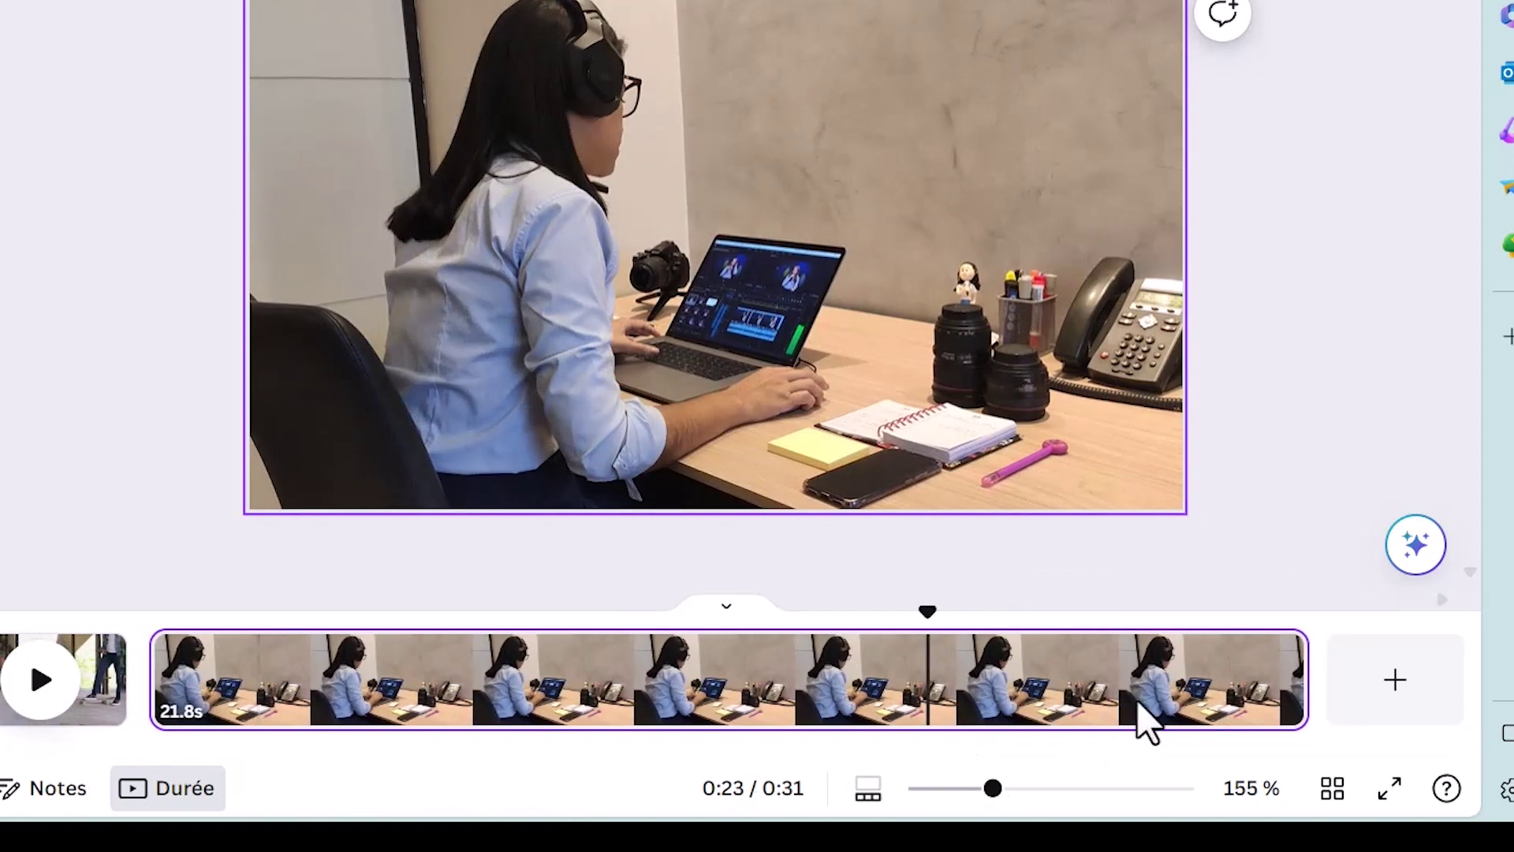
drag(1301, 688, 906, 680)
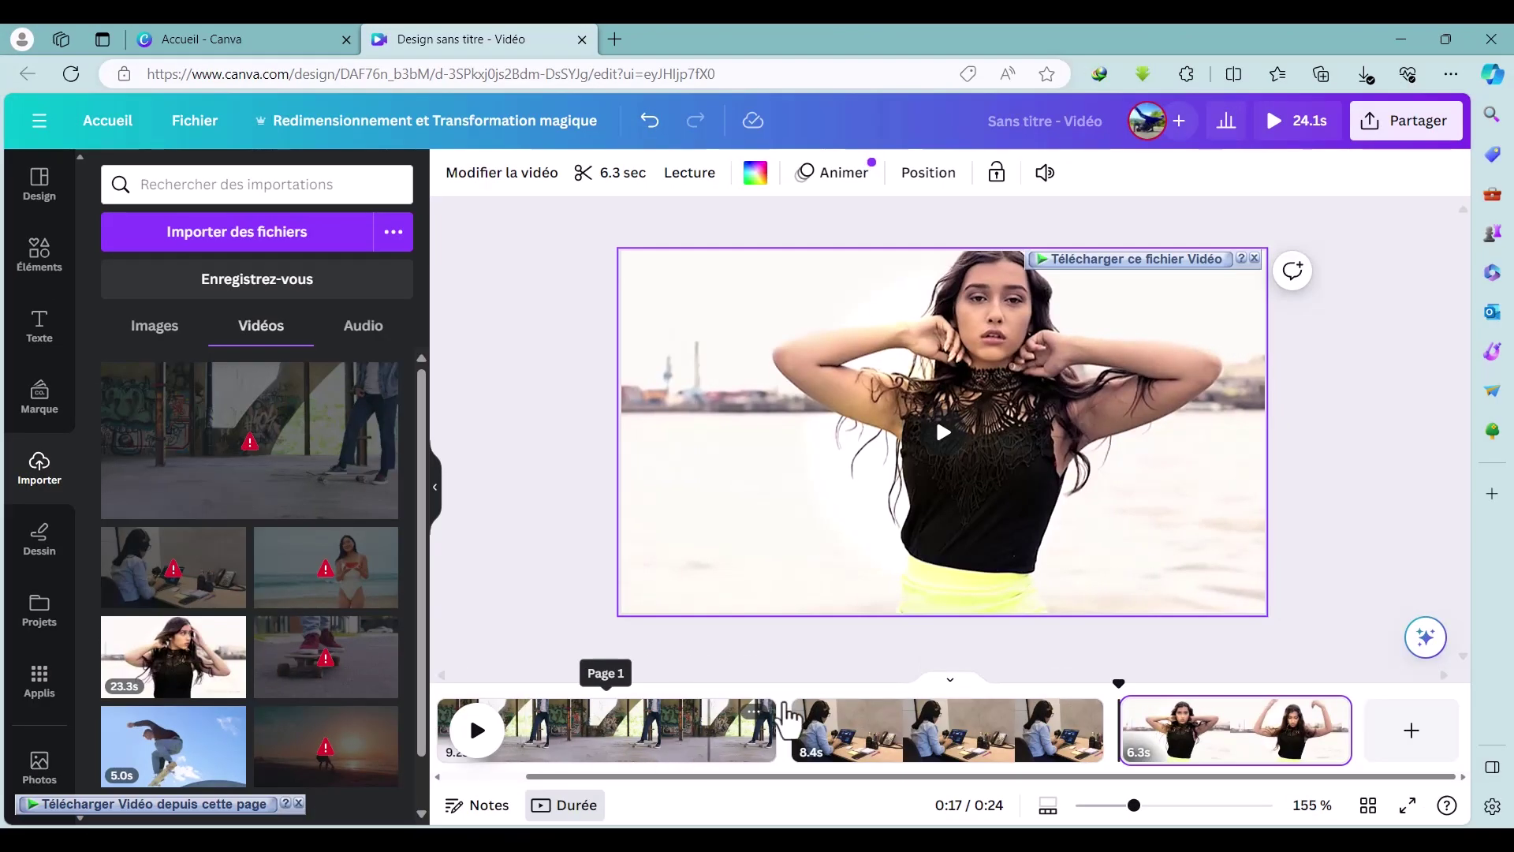
Insert the red-sneaker skateboard clip between the first skateboard page and the office page.
drag(326, 657, 784, 726)
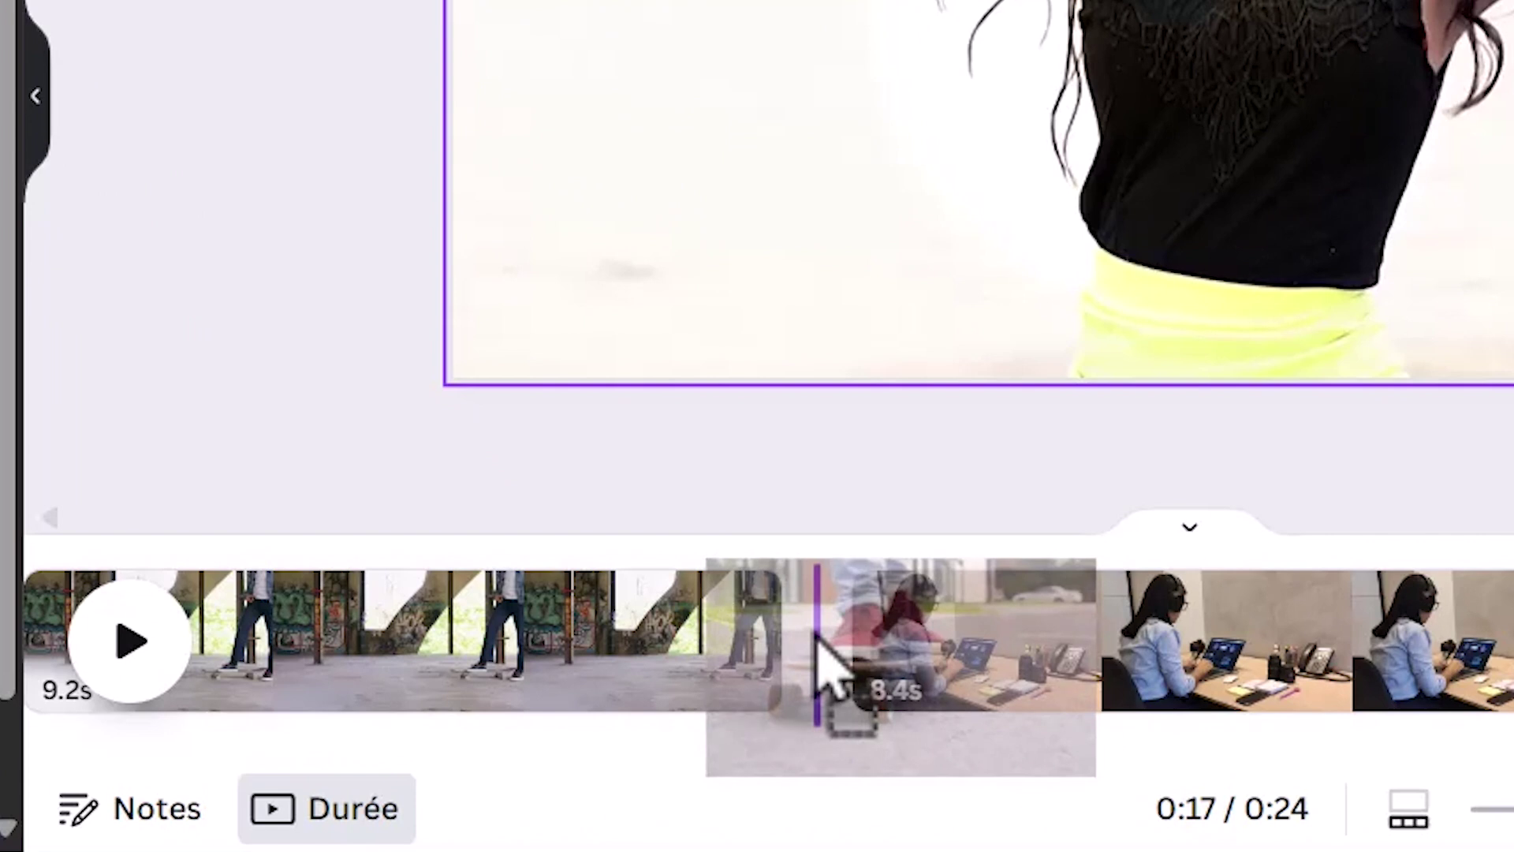
drag(818, 645, 821, 643)
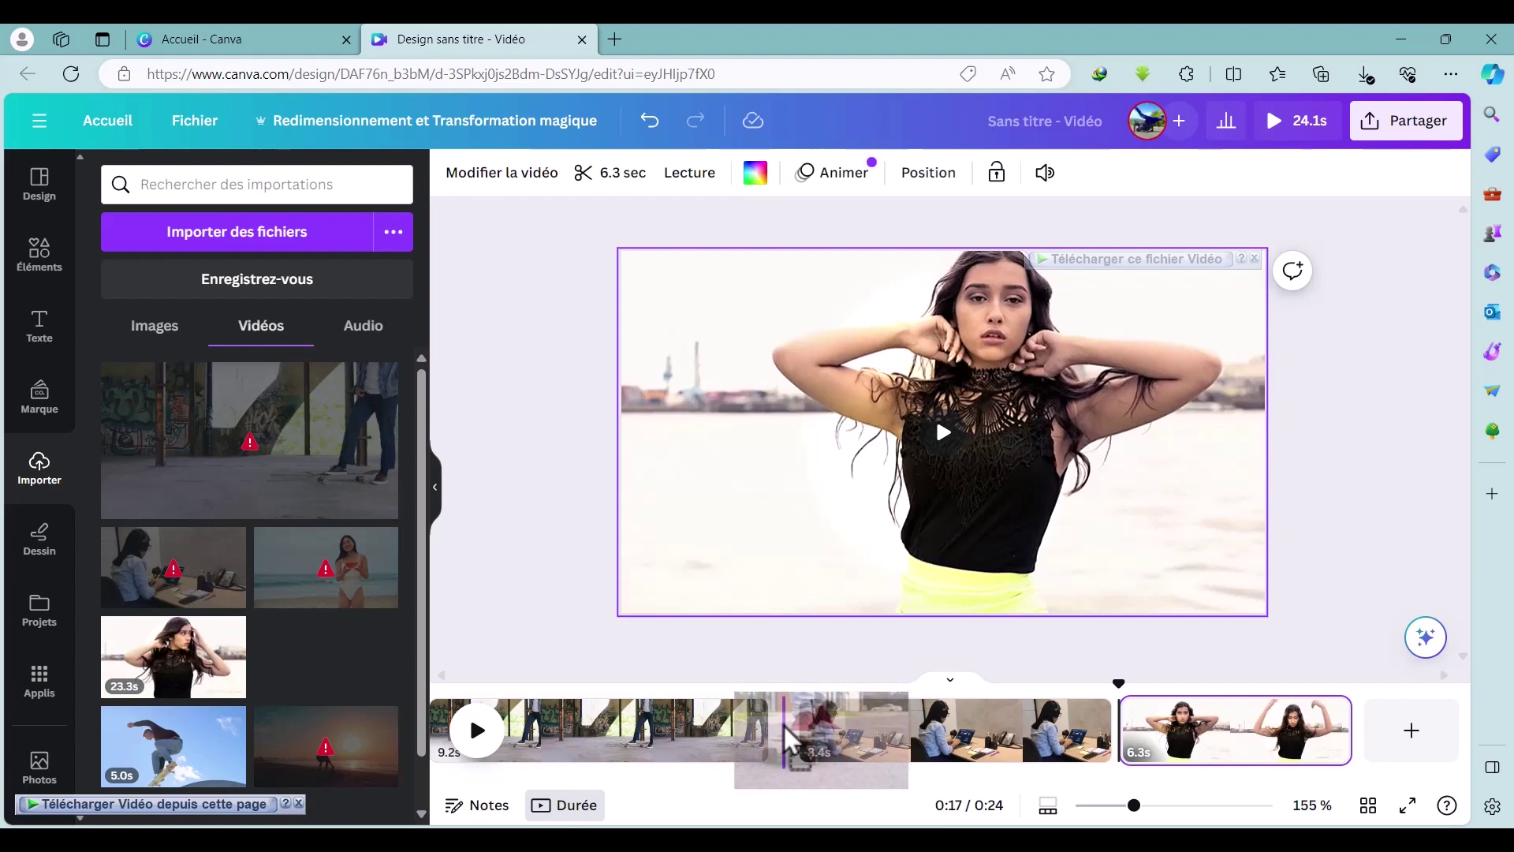
drag(786, 727, 789, 730)
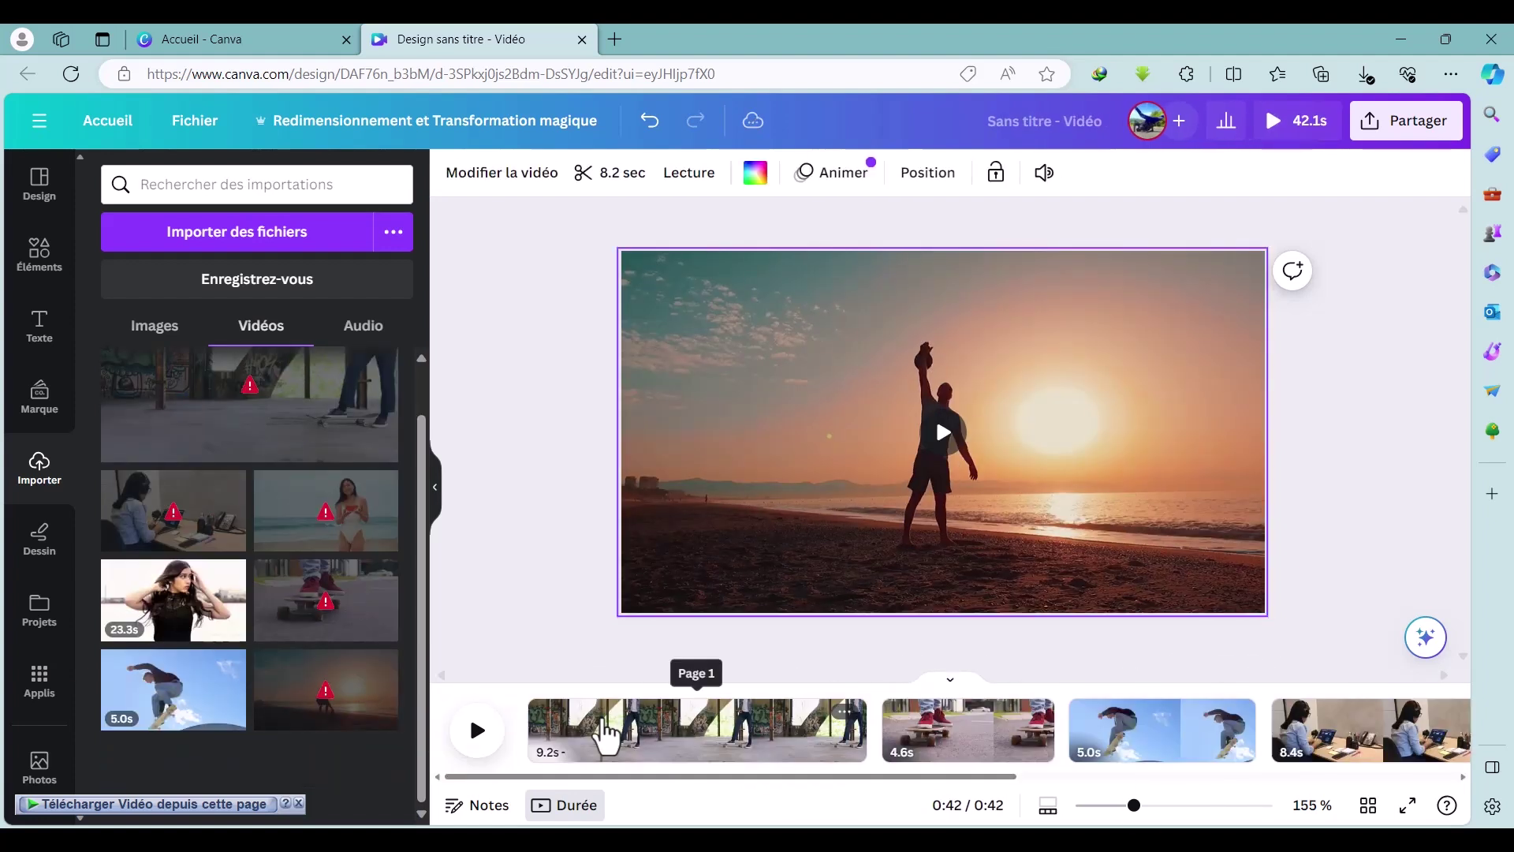
click(741, 750)
click(967, 737)
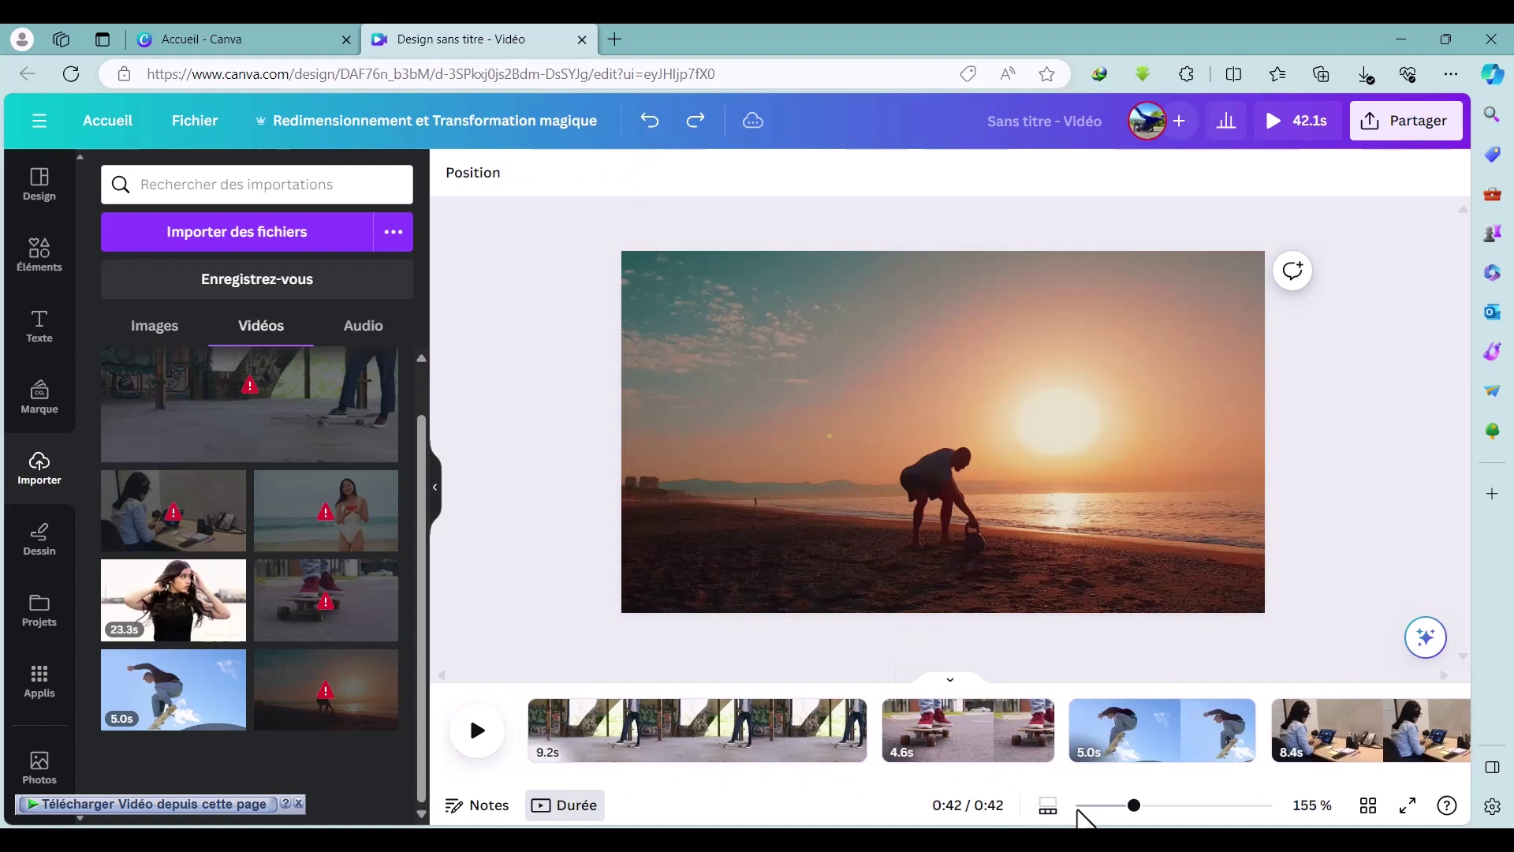
mouse_move(1042, 840)
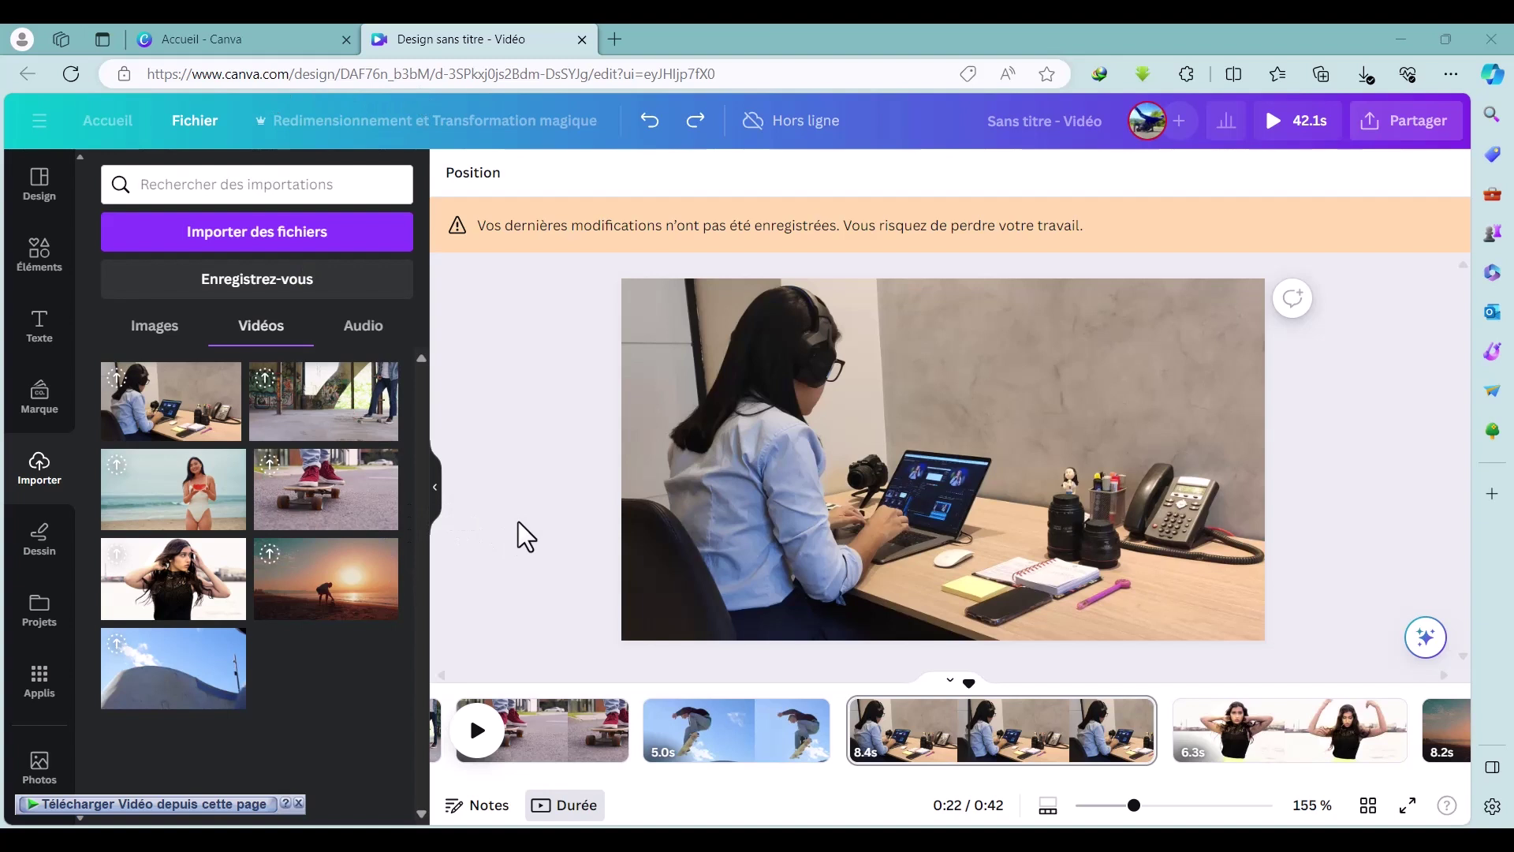
Try replacing the office clip on its page with the beach clip and undo the replacement.
drag(162, 501, 821, 416)
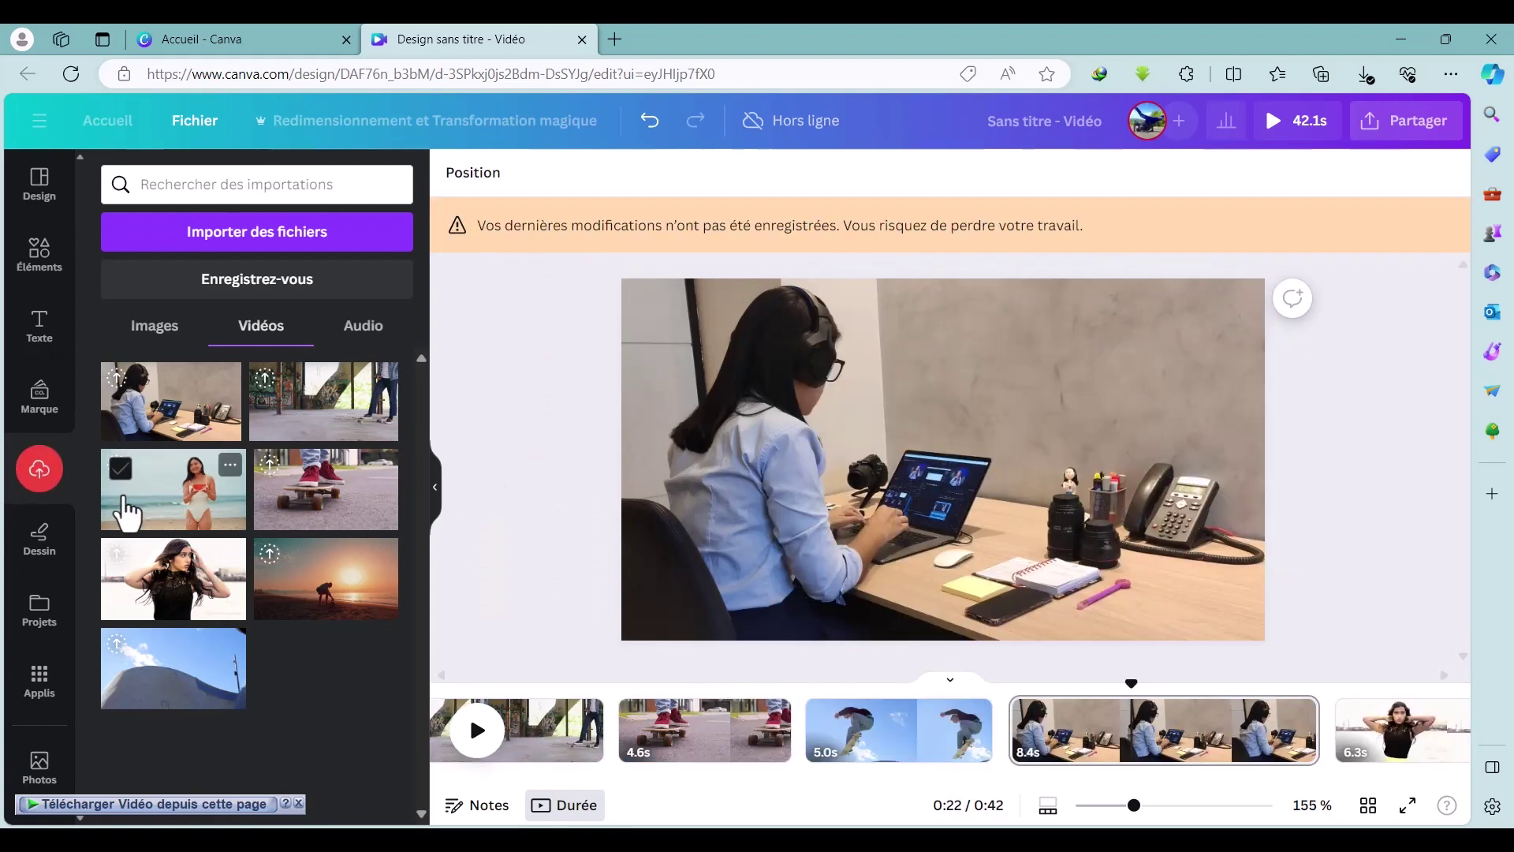
drag(185, 505, 1120, 729)
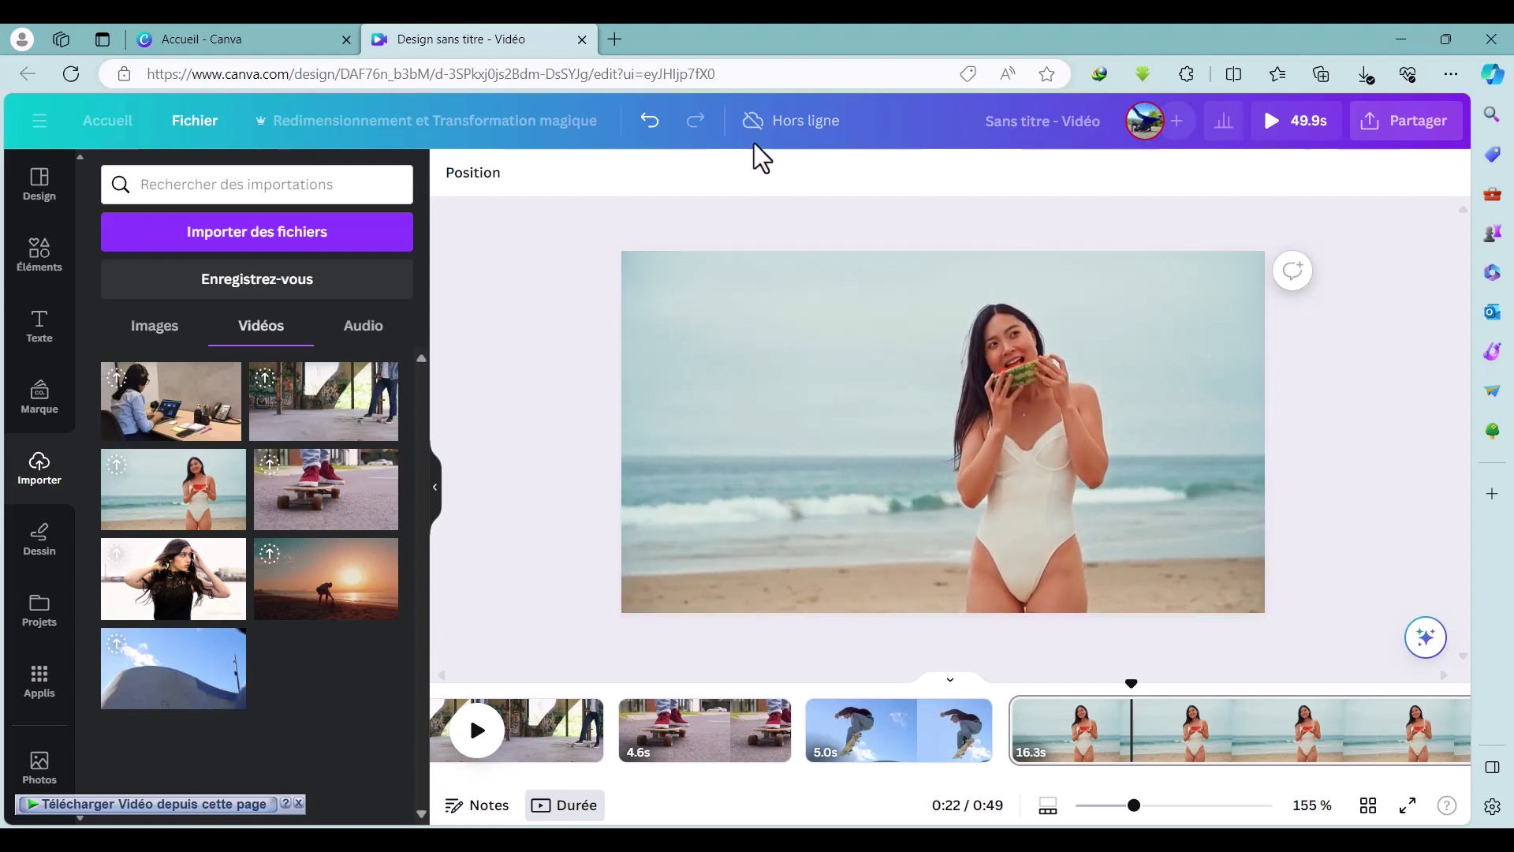
click(650, 128)
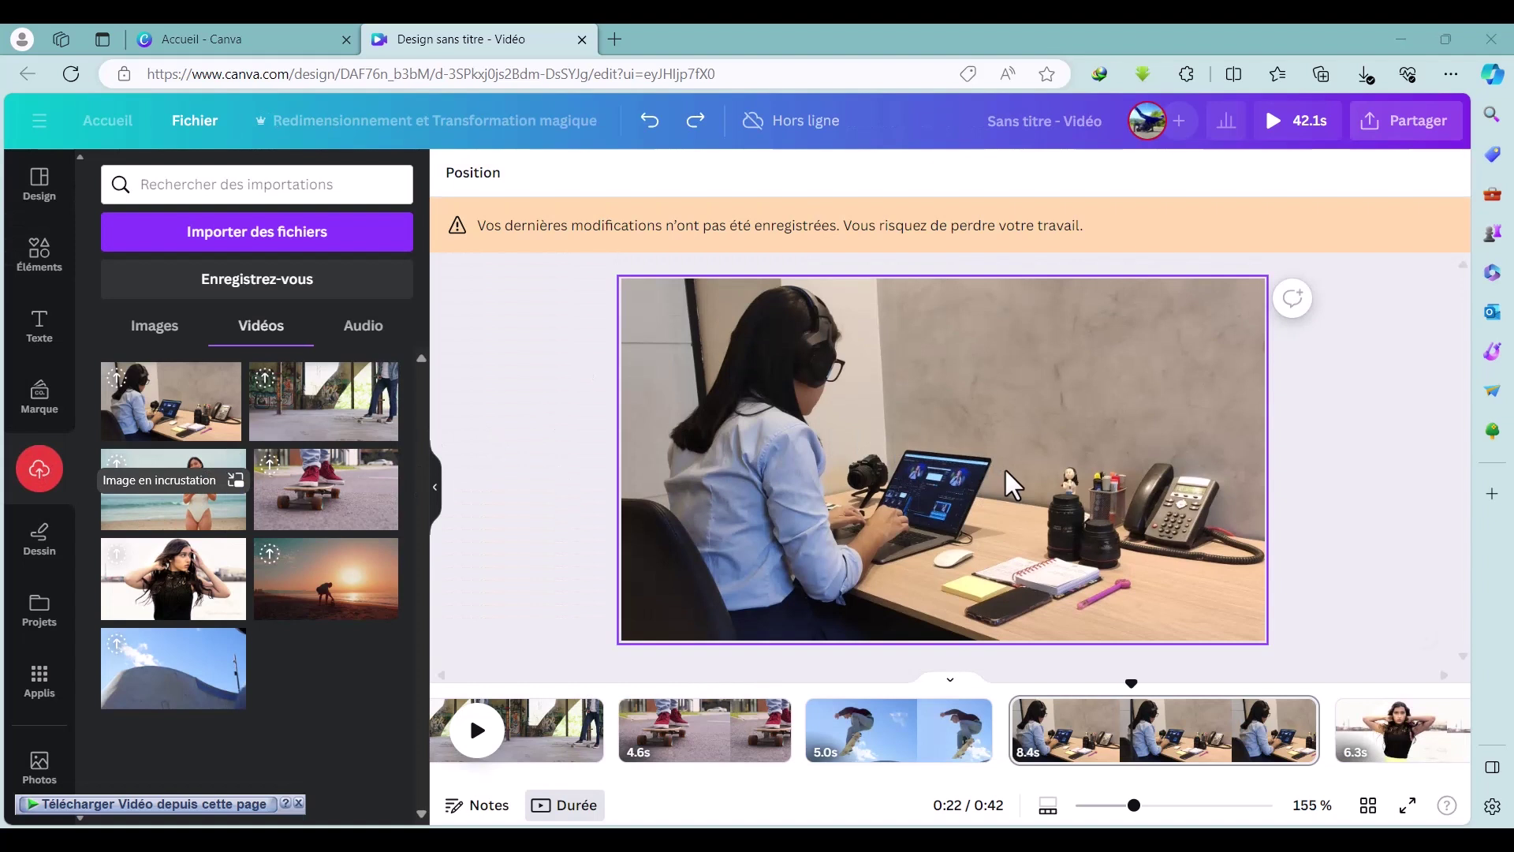
Overlay the beach clip on the office page, shrinking it and placing it in the page's lower-right corner.
drag(203, 521, 936, 415)
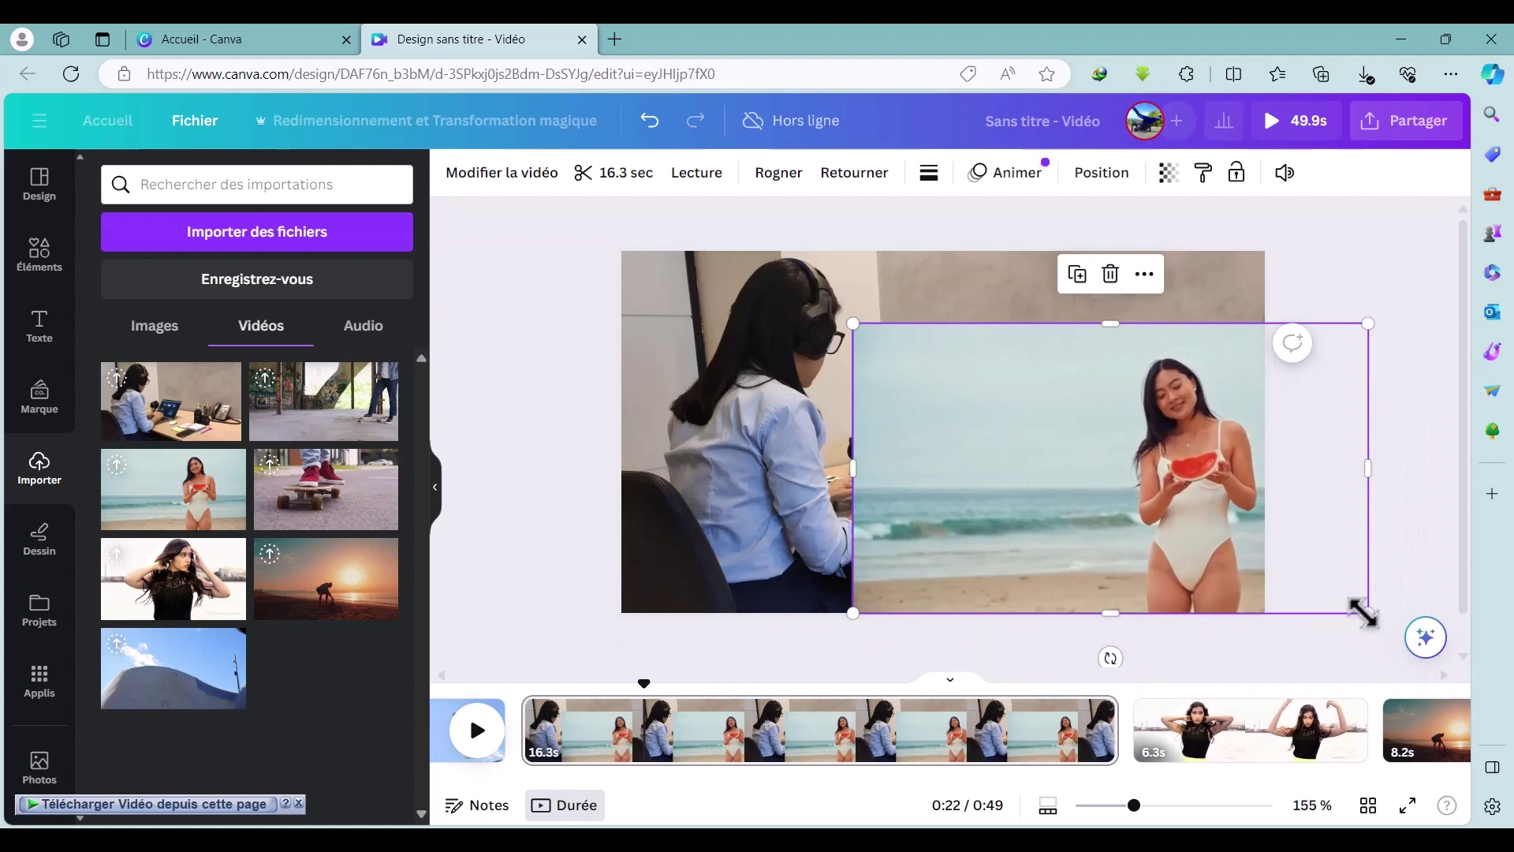
drag(1369, 617, 1167, 507)
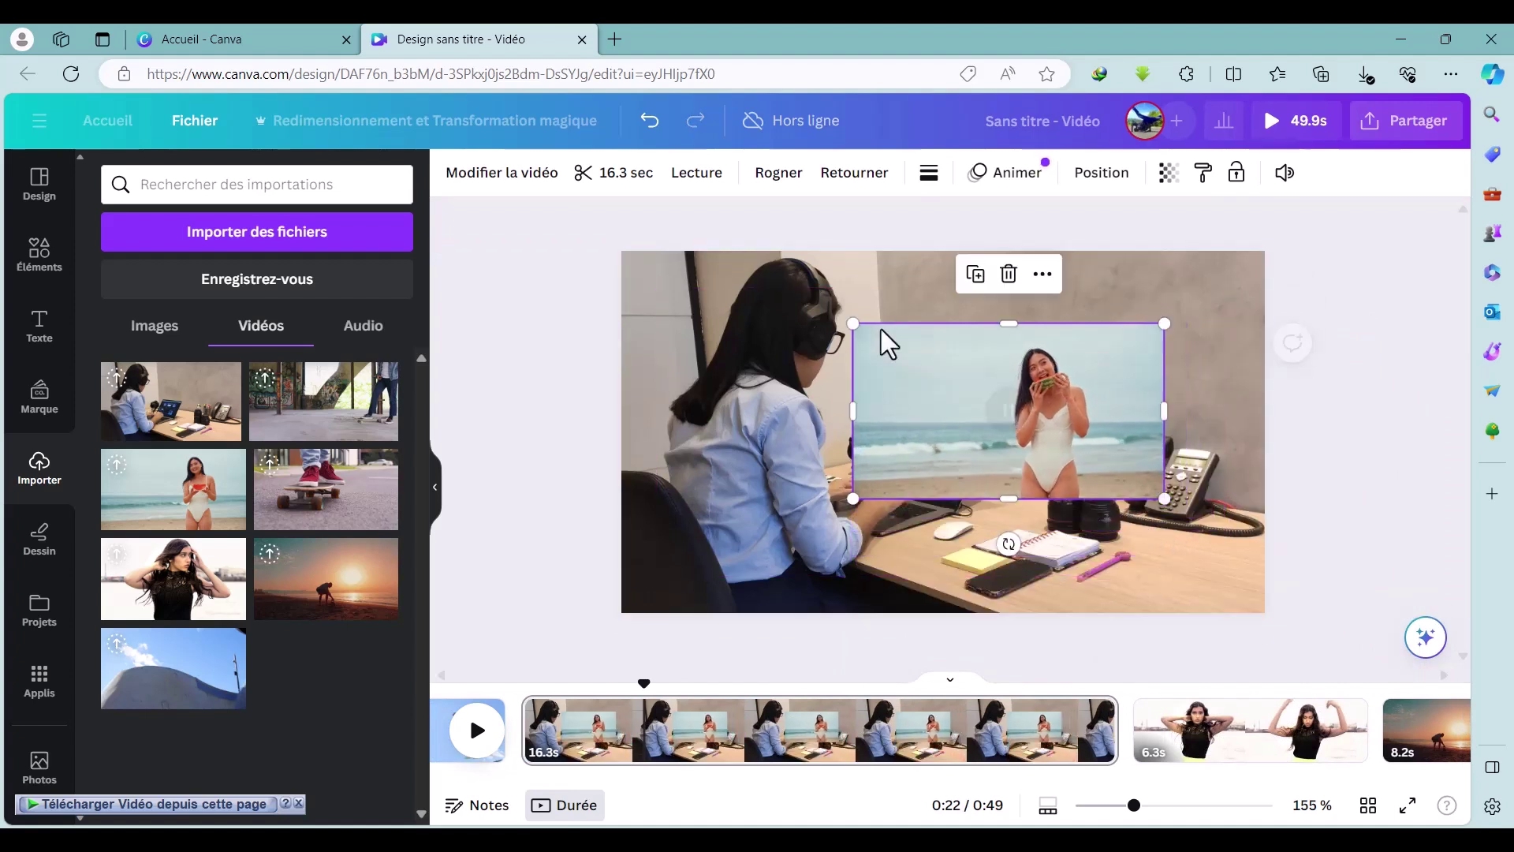
drag(855, 324, 920, 361)
drag(972, 414, 1069, 530)
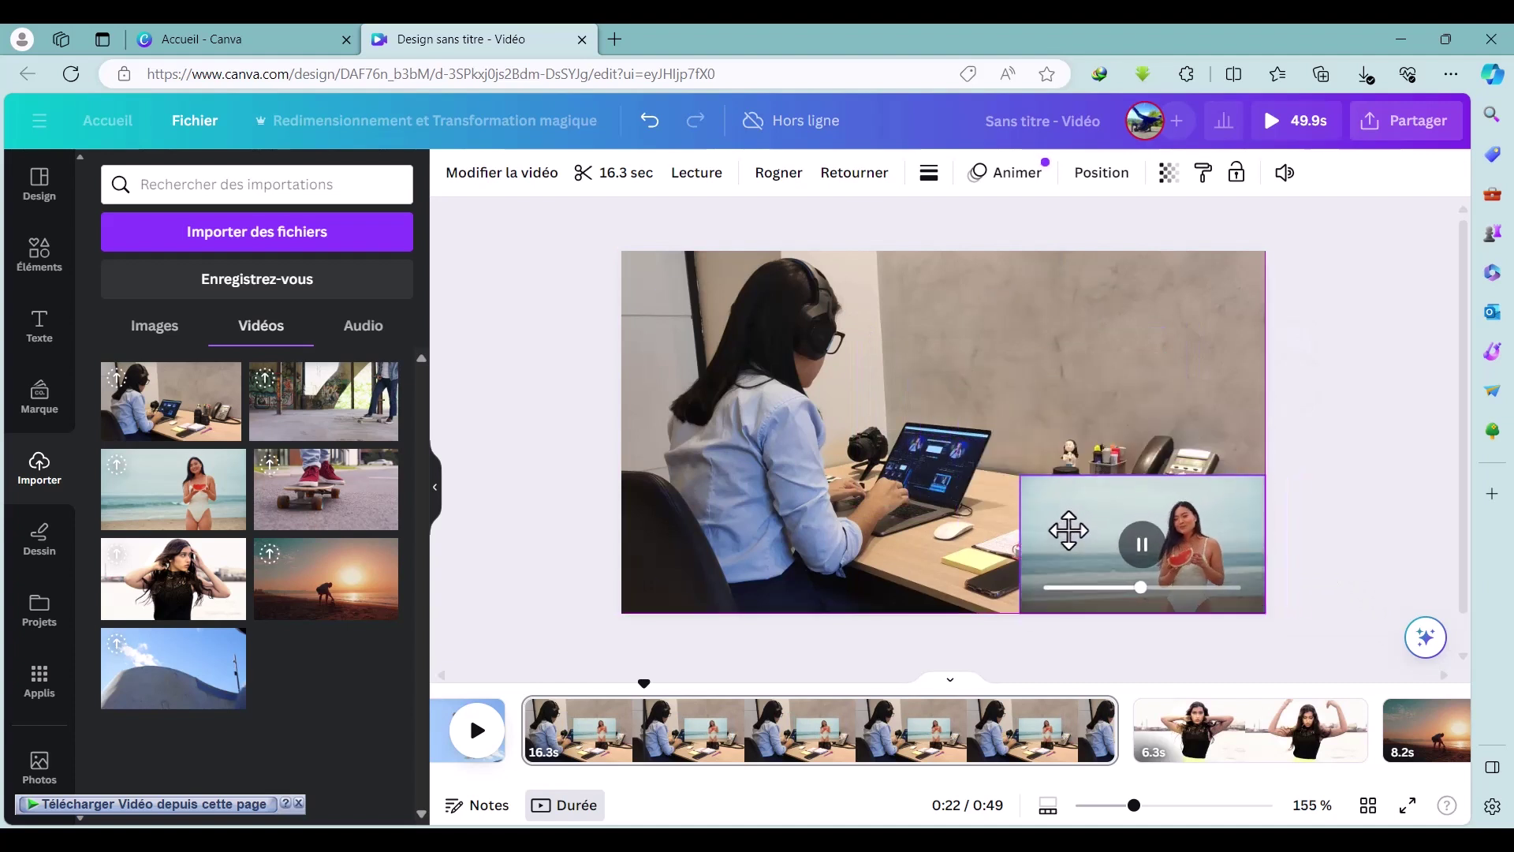
Detach the office video from the background of the 16.3 s page.
click(811, 729)
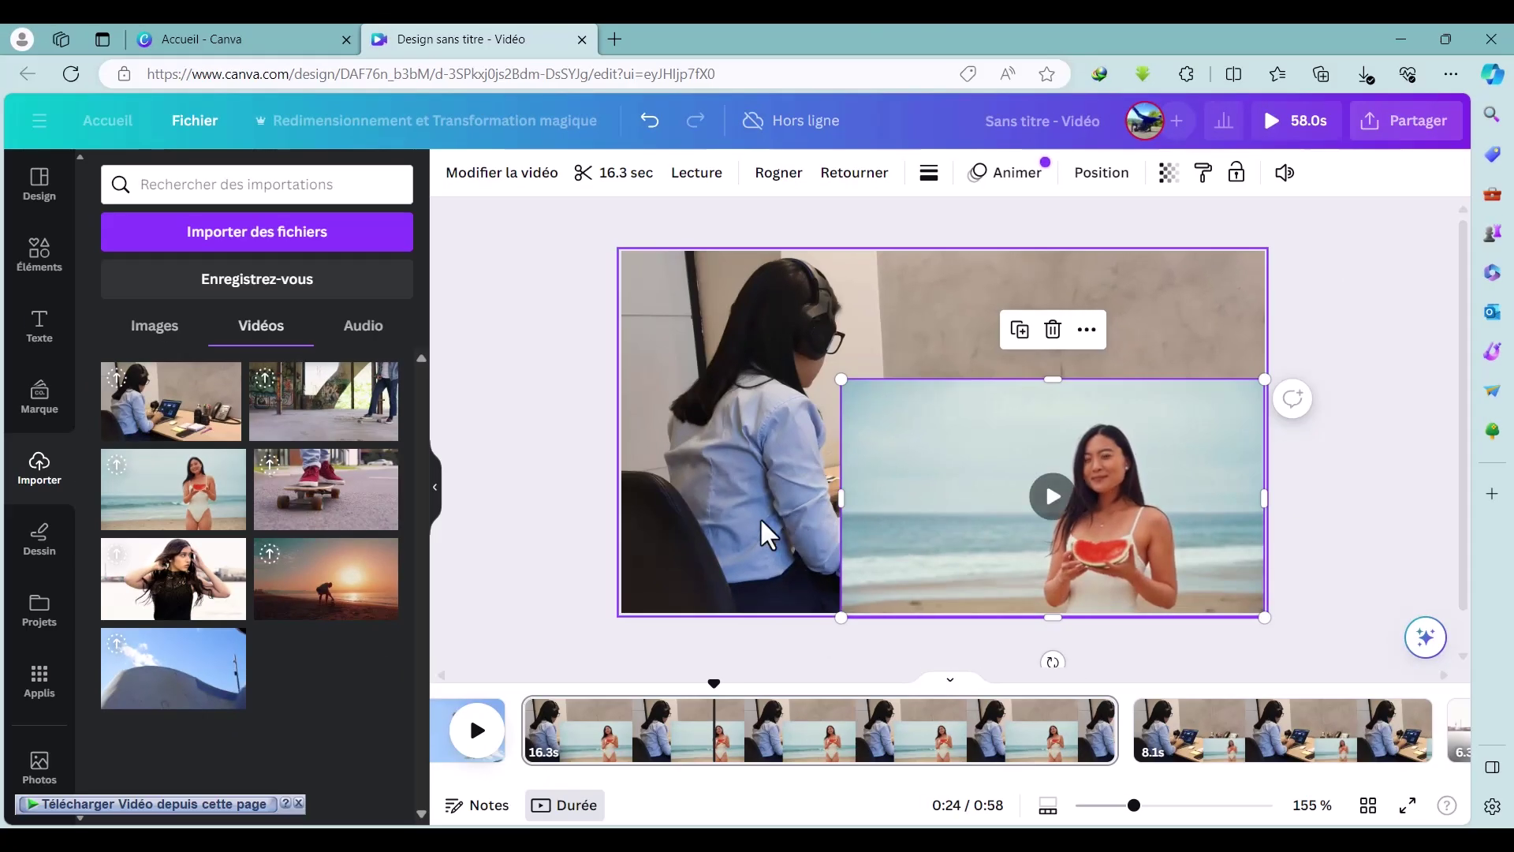
mouse_move(1033, 477)
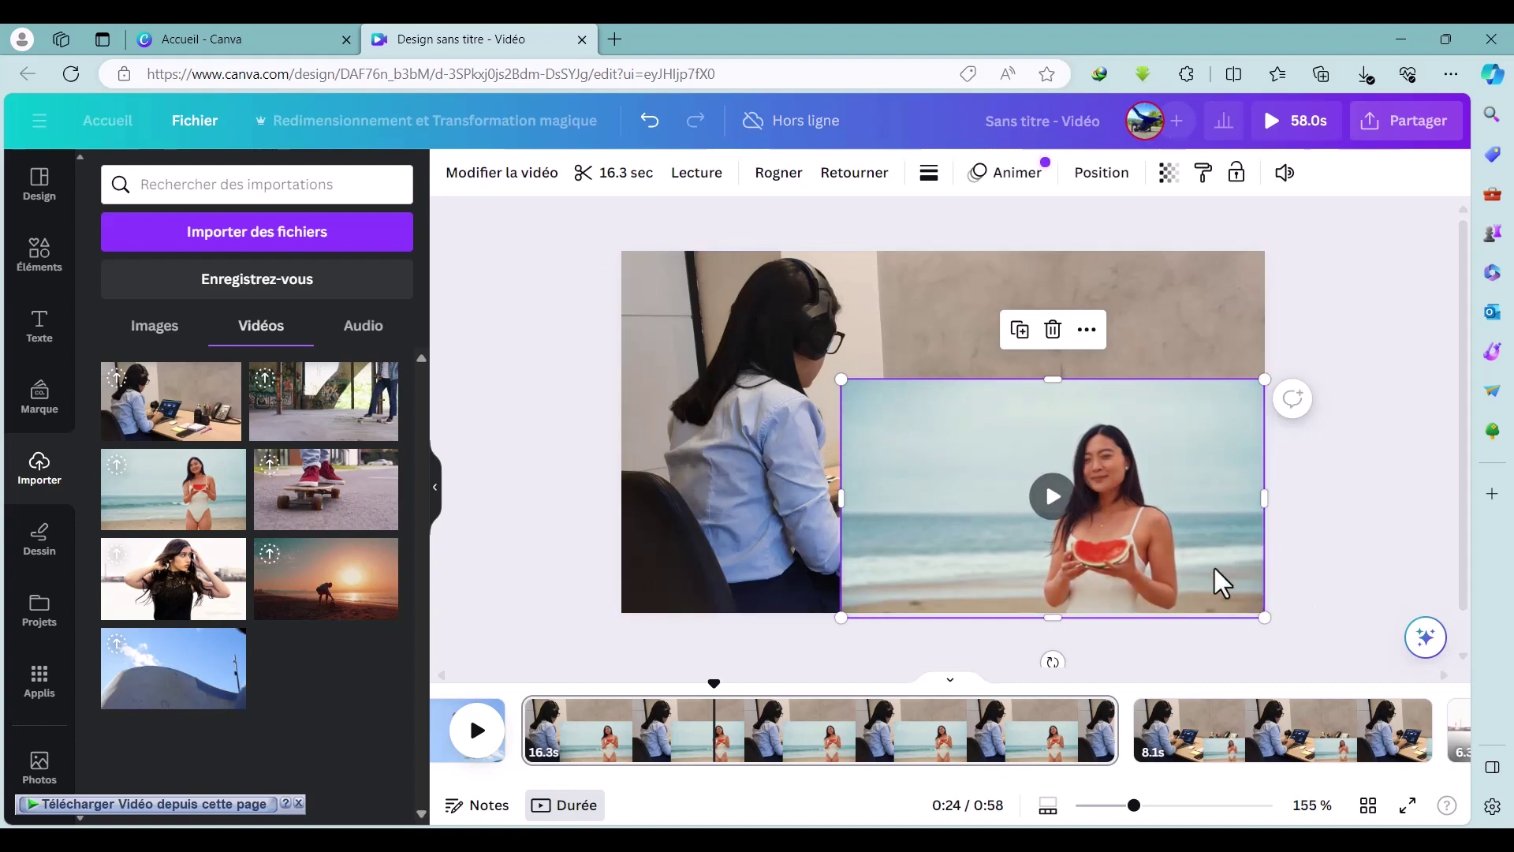
mouse_move(1102, 524)
click(718, 371)
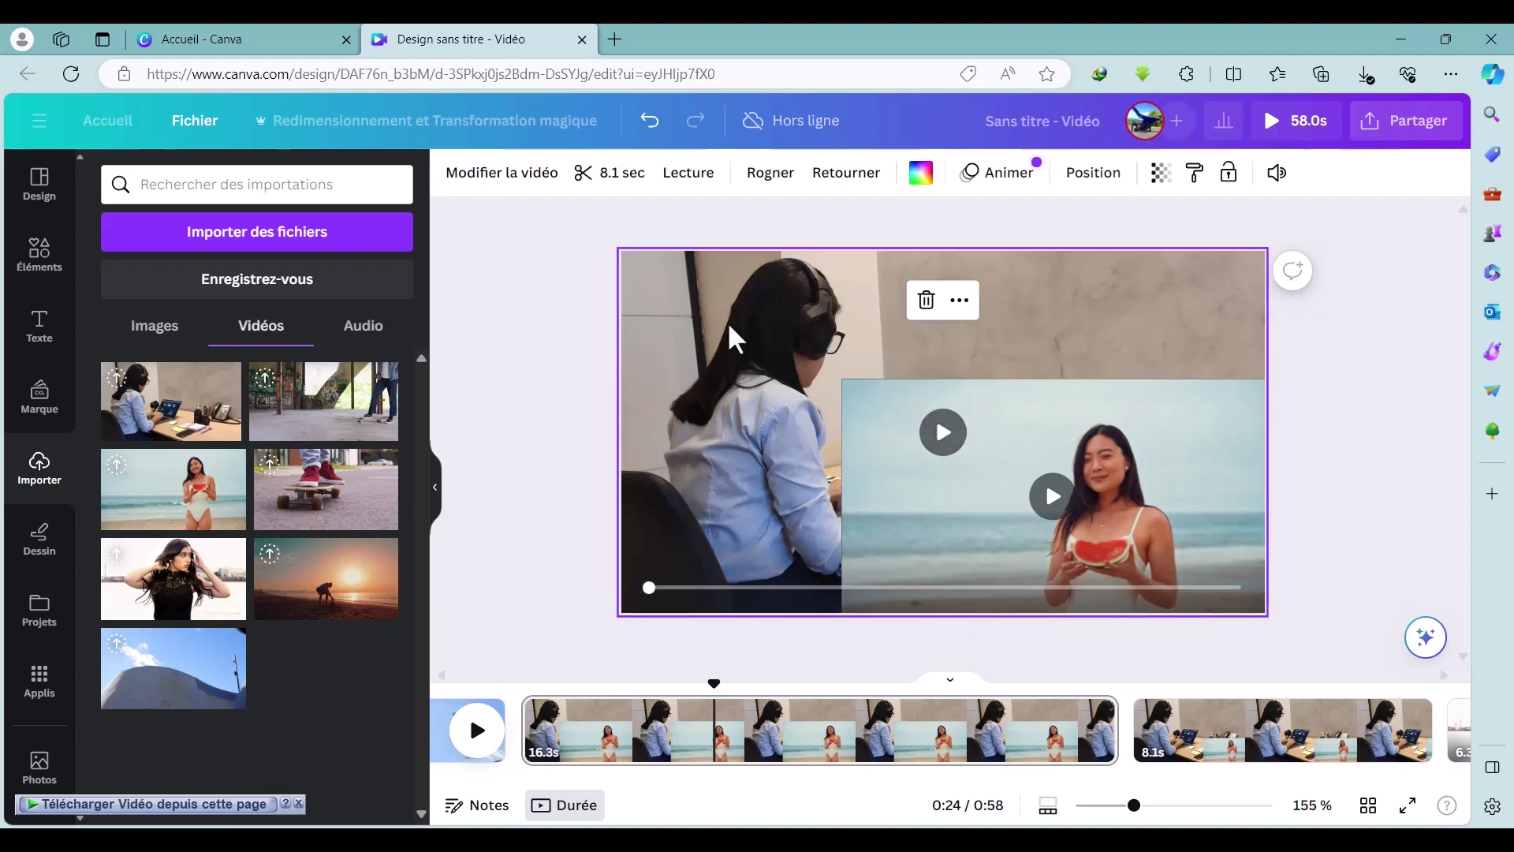
right_click(694, 324)
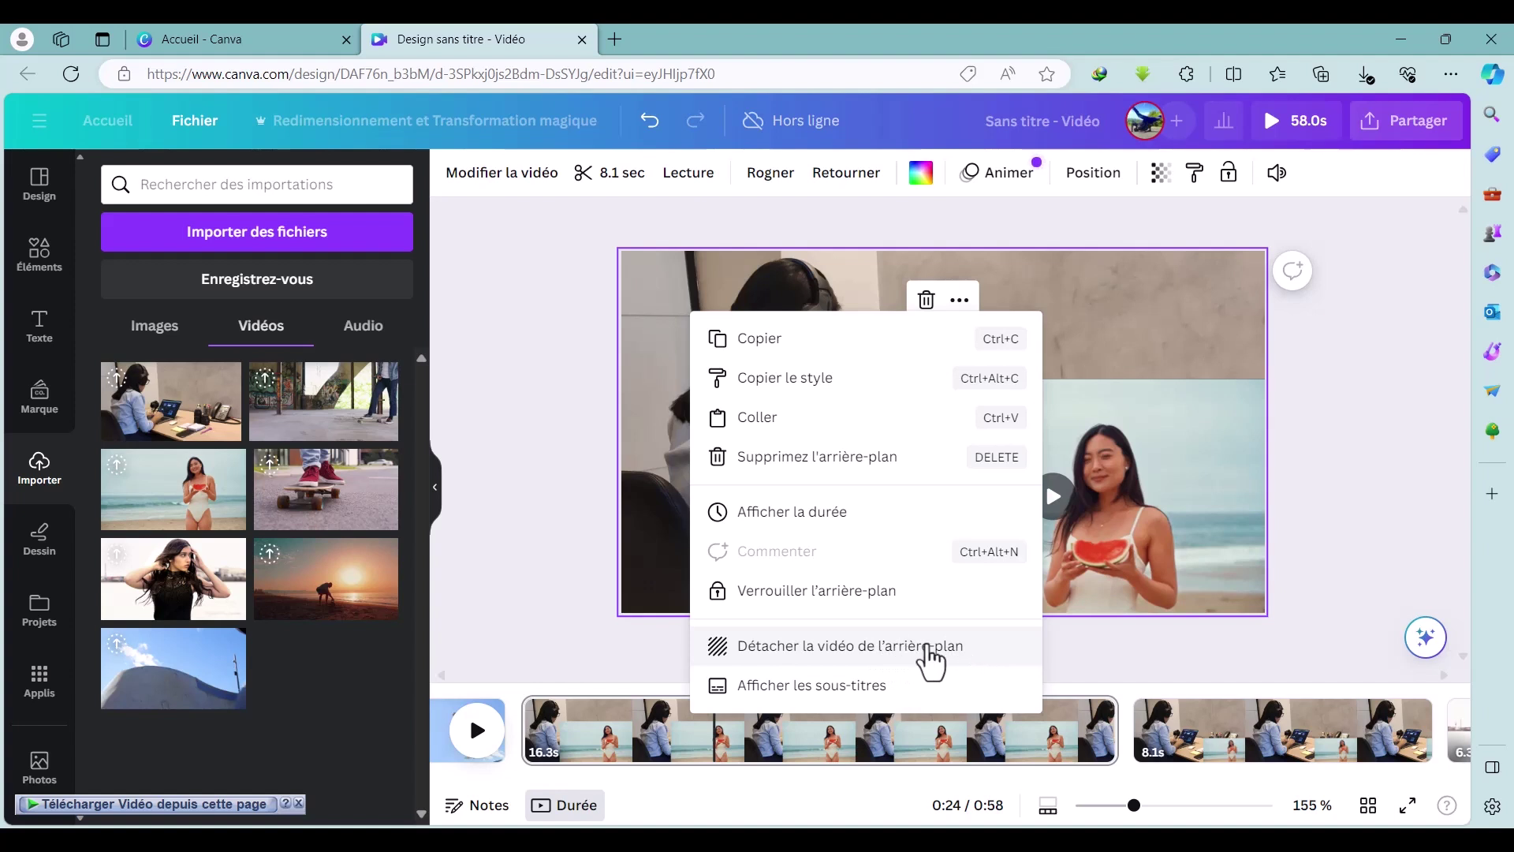
click(787, 647)
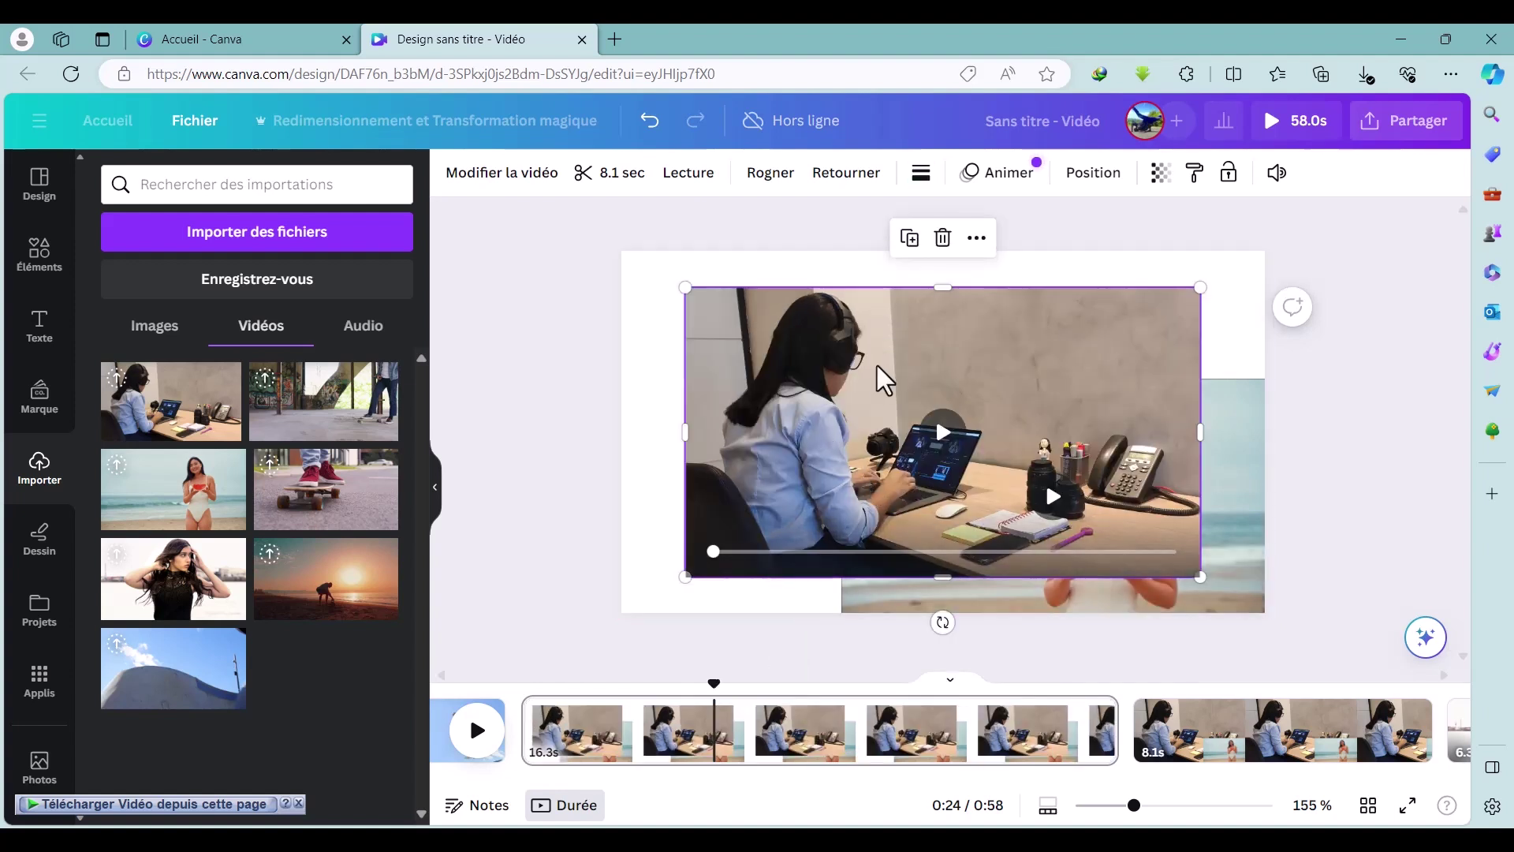
Shrink the office clip into the page's lower-right corner and enlarge the beach clip to fill the page.
drag(685, 287, 921, 421)
drag(1018, 485, 1025, 490)
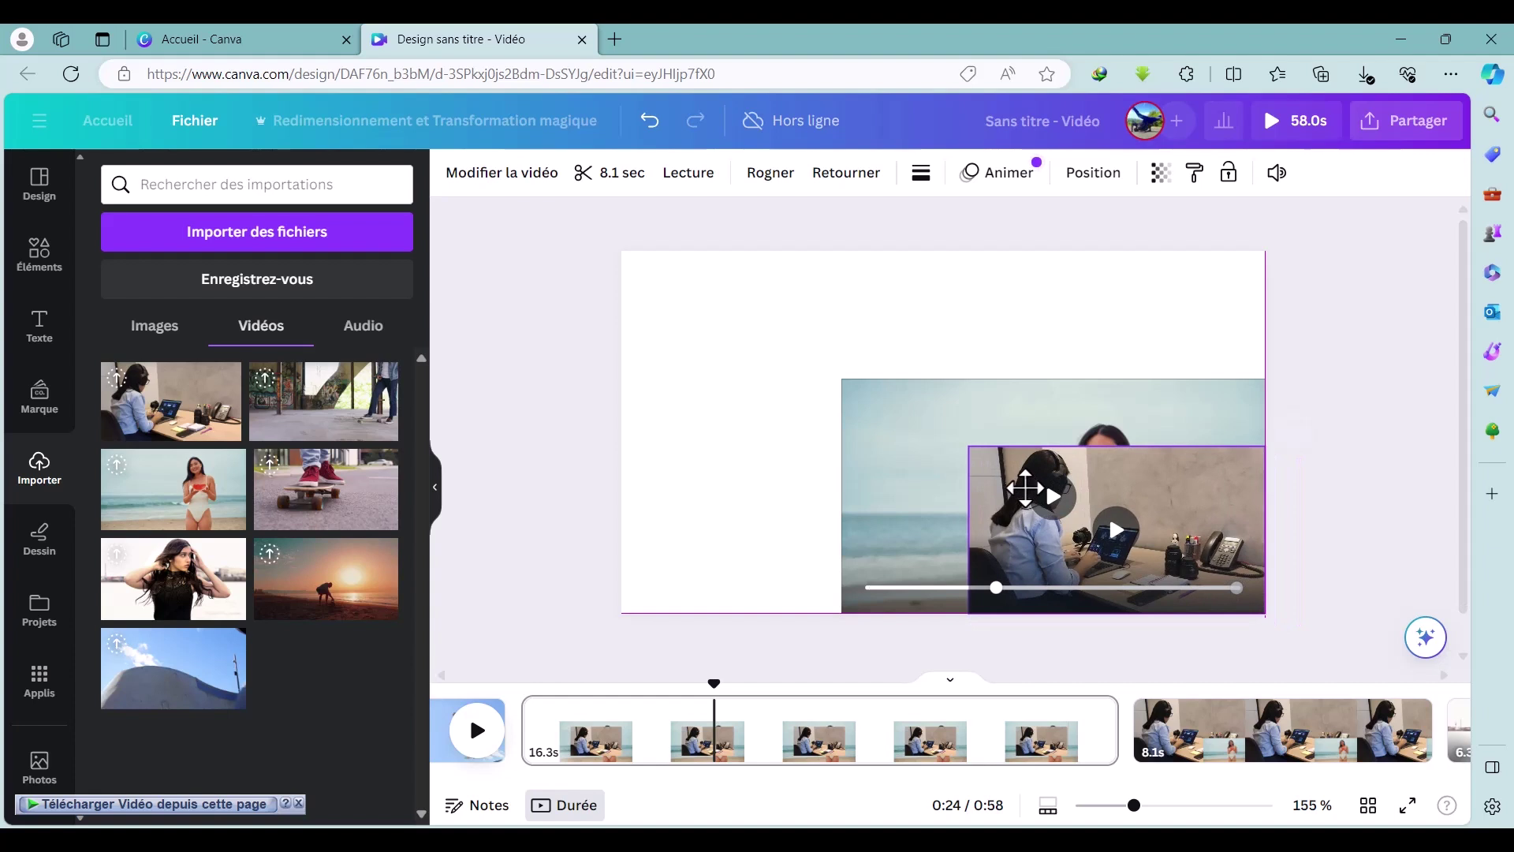
click(872, 438)
drag(843, 381, 614, 251)
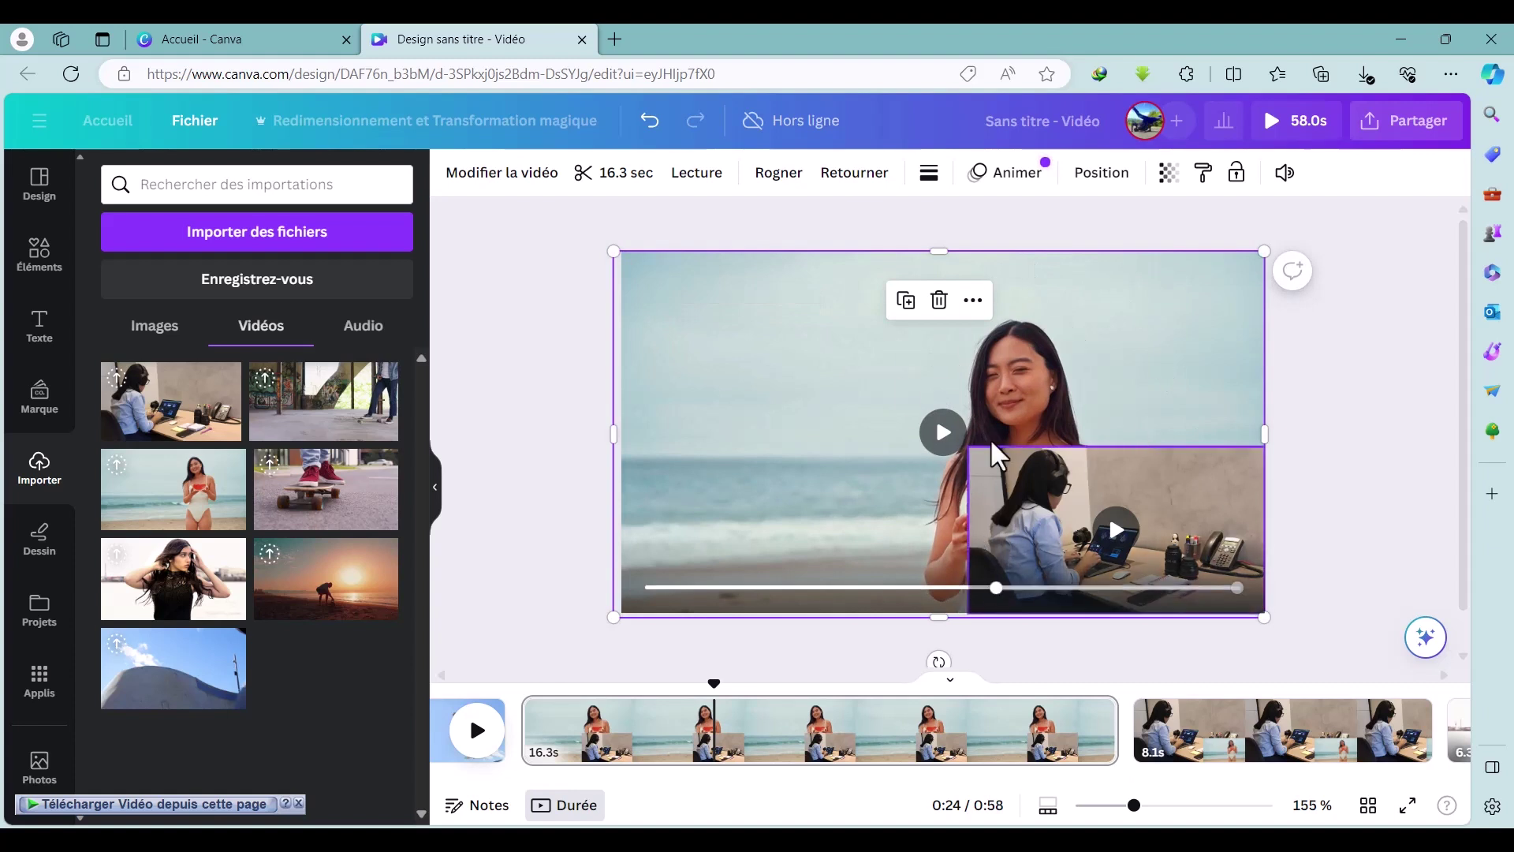
Preview the two overlaid-clip pages at several points on the timeline to compare their layouts.
click(812, 730)
mouse_move(811, 683)
mouse_down()
mouse_move(764, 678)
mouse_move(831, 677)
mouse_up()
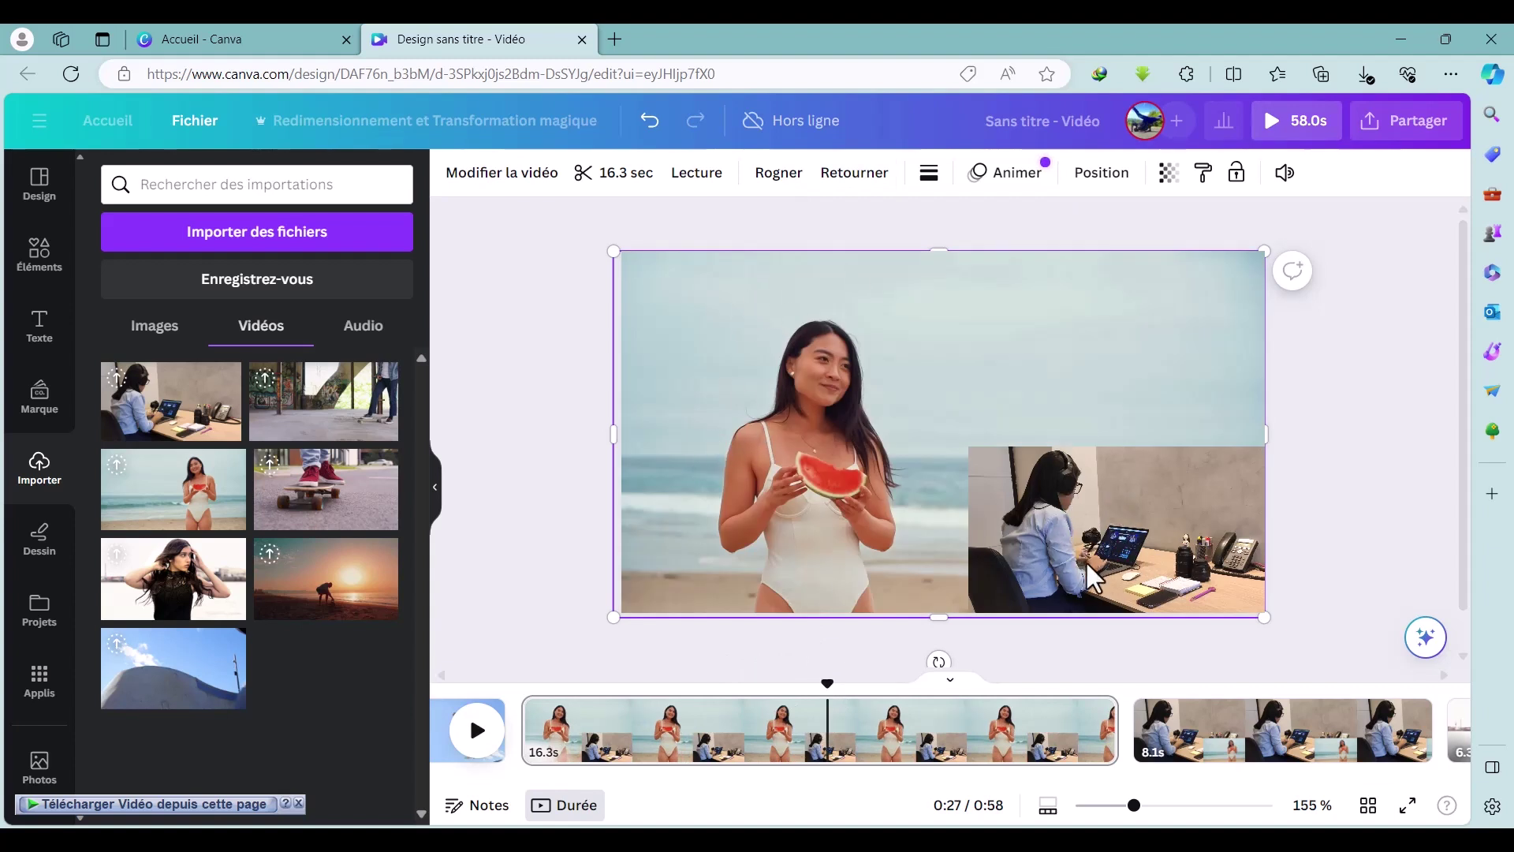
drag(826, 683, 1178, 700)
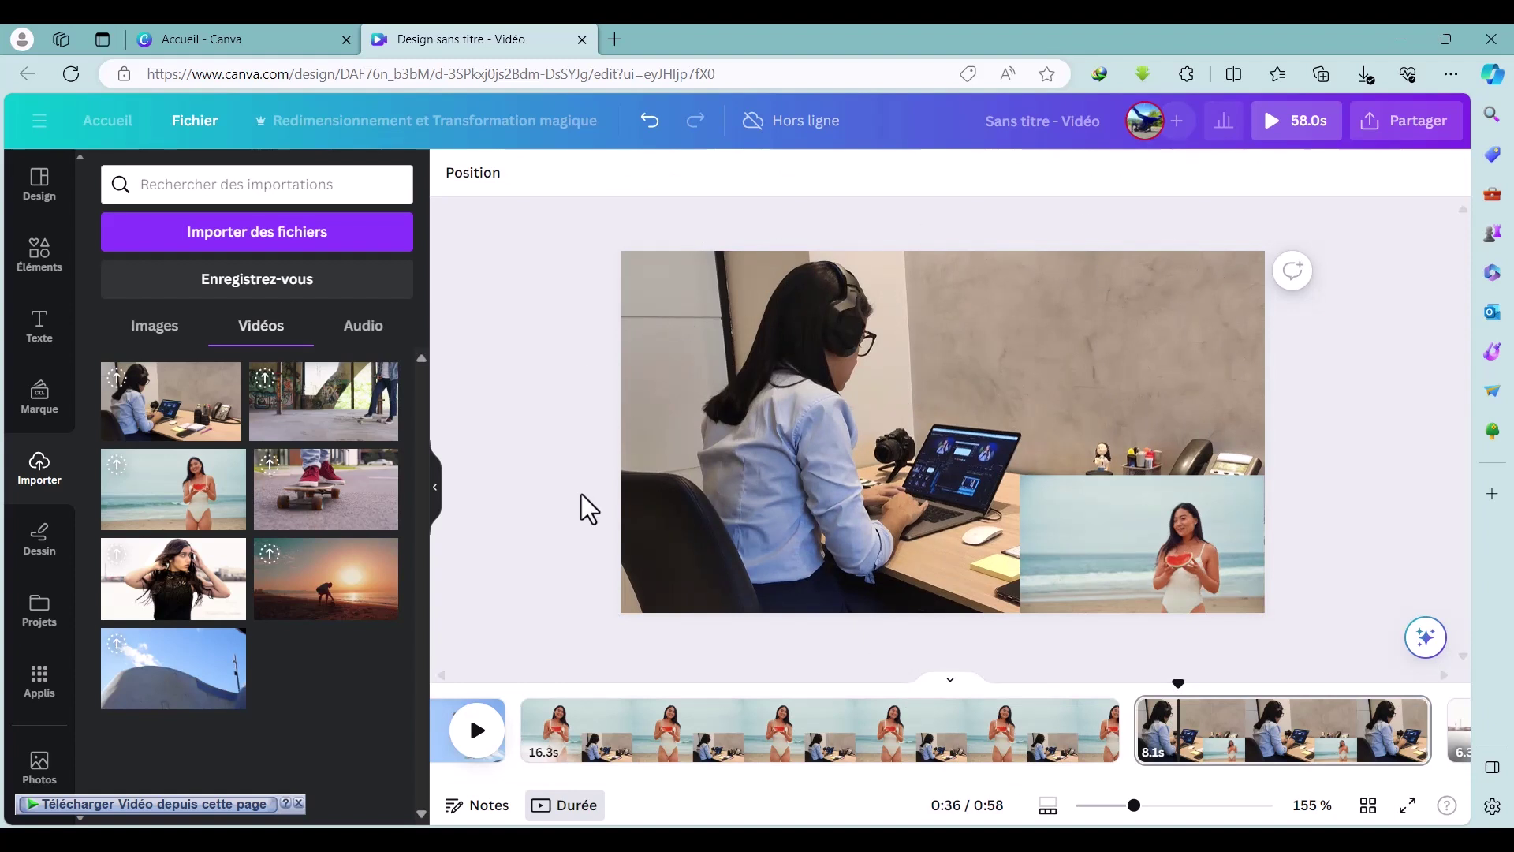
click(770, 731)
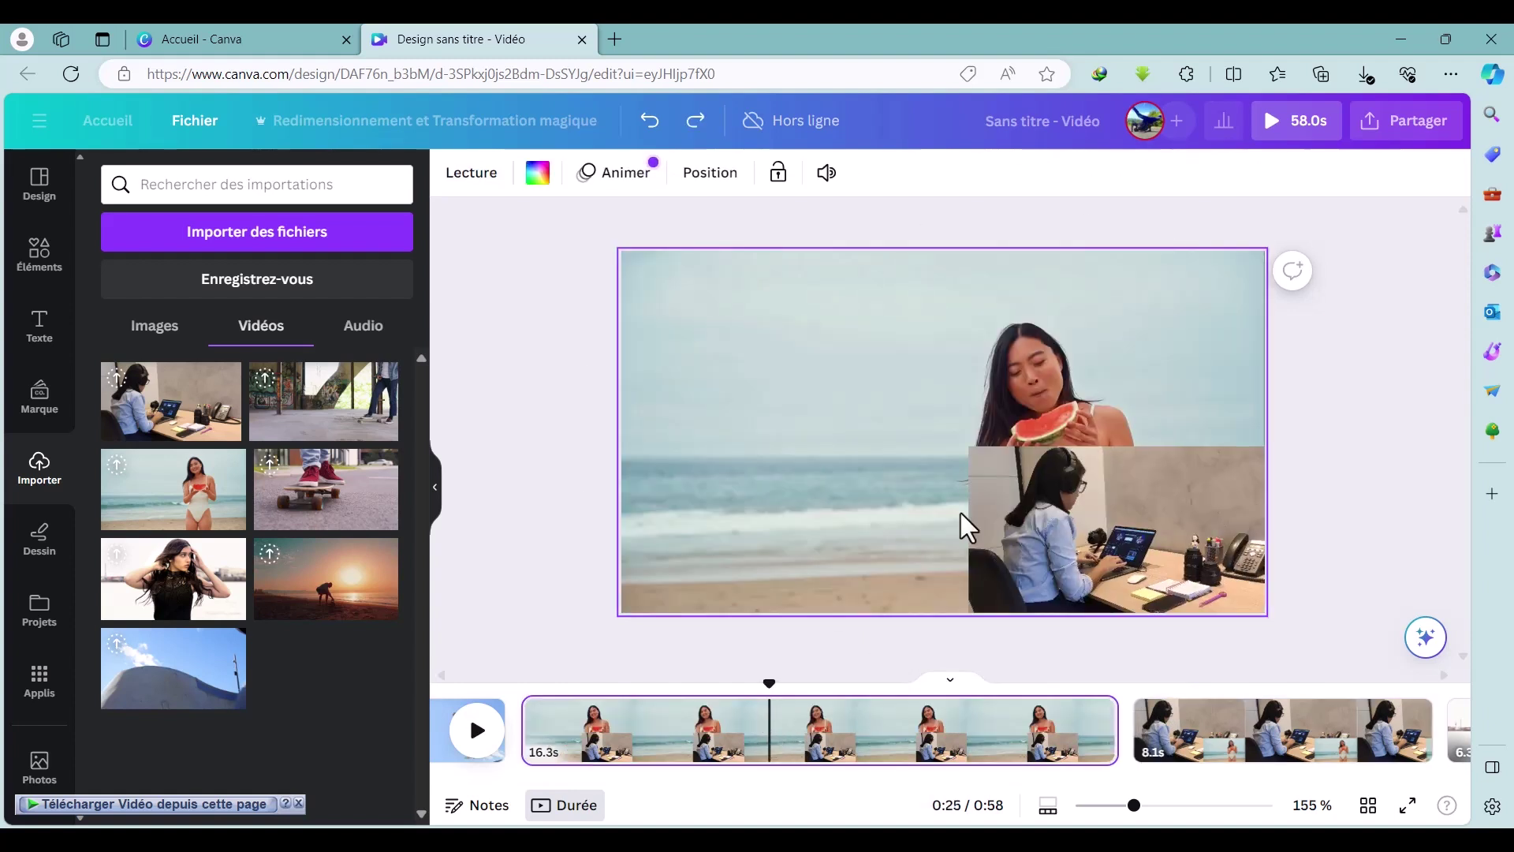
drag(770, 686, 717, 686)
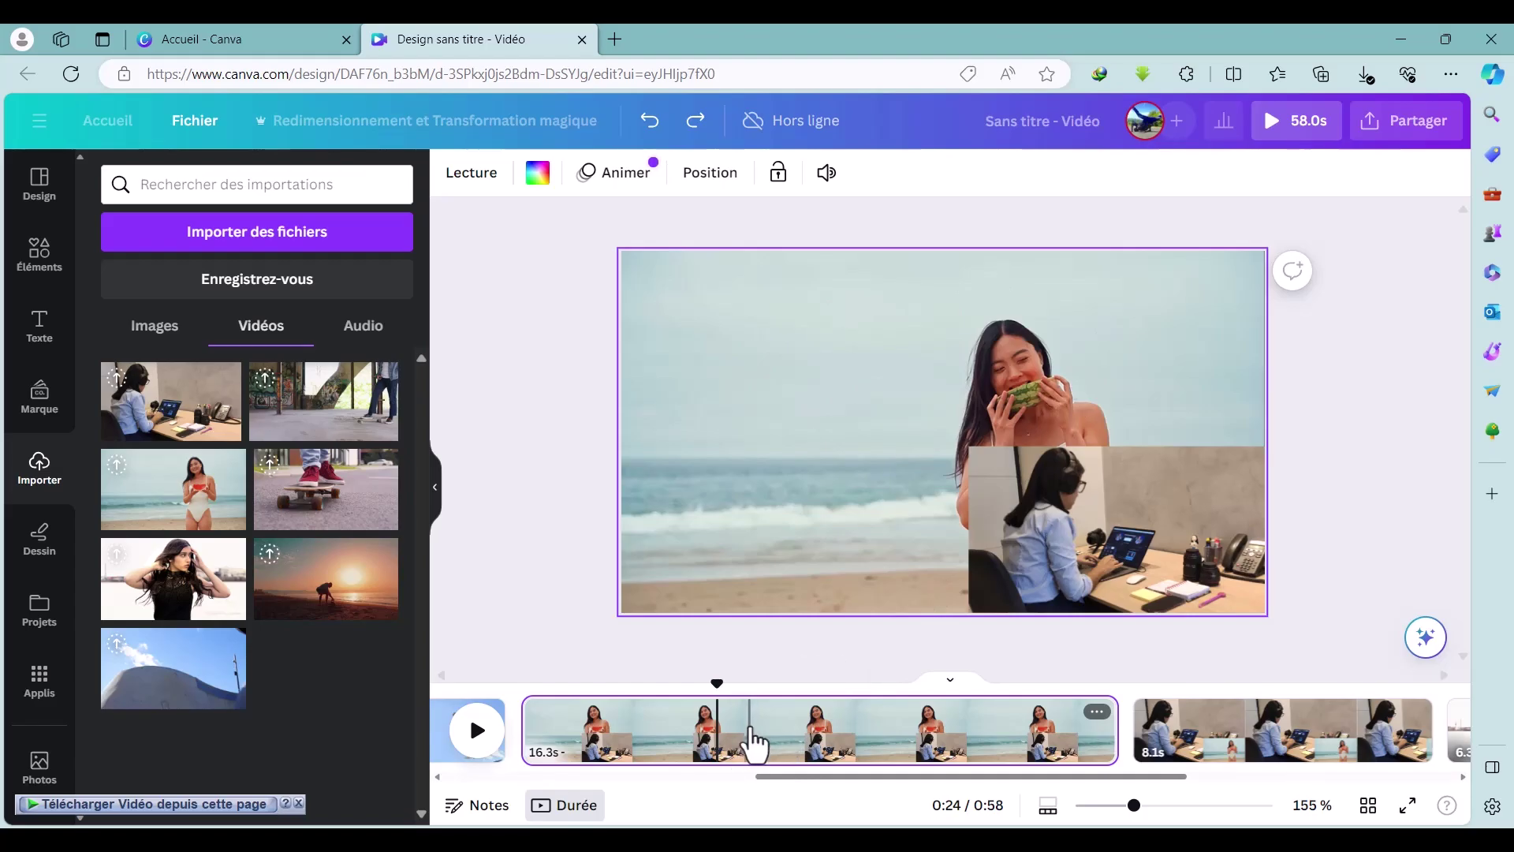
Try a vertical flip on the full-page beach clip, revert it, and flip the clip horizontally.
click(750, 742)
click(797, 442)
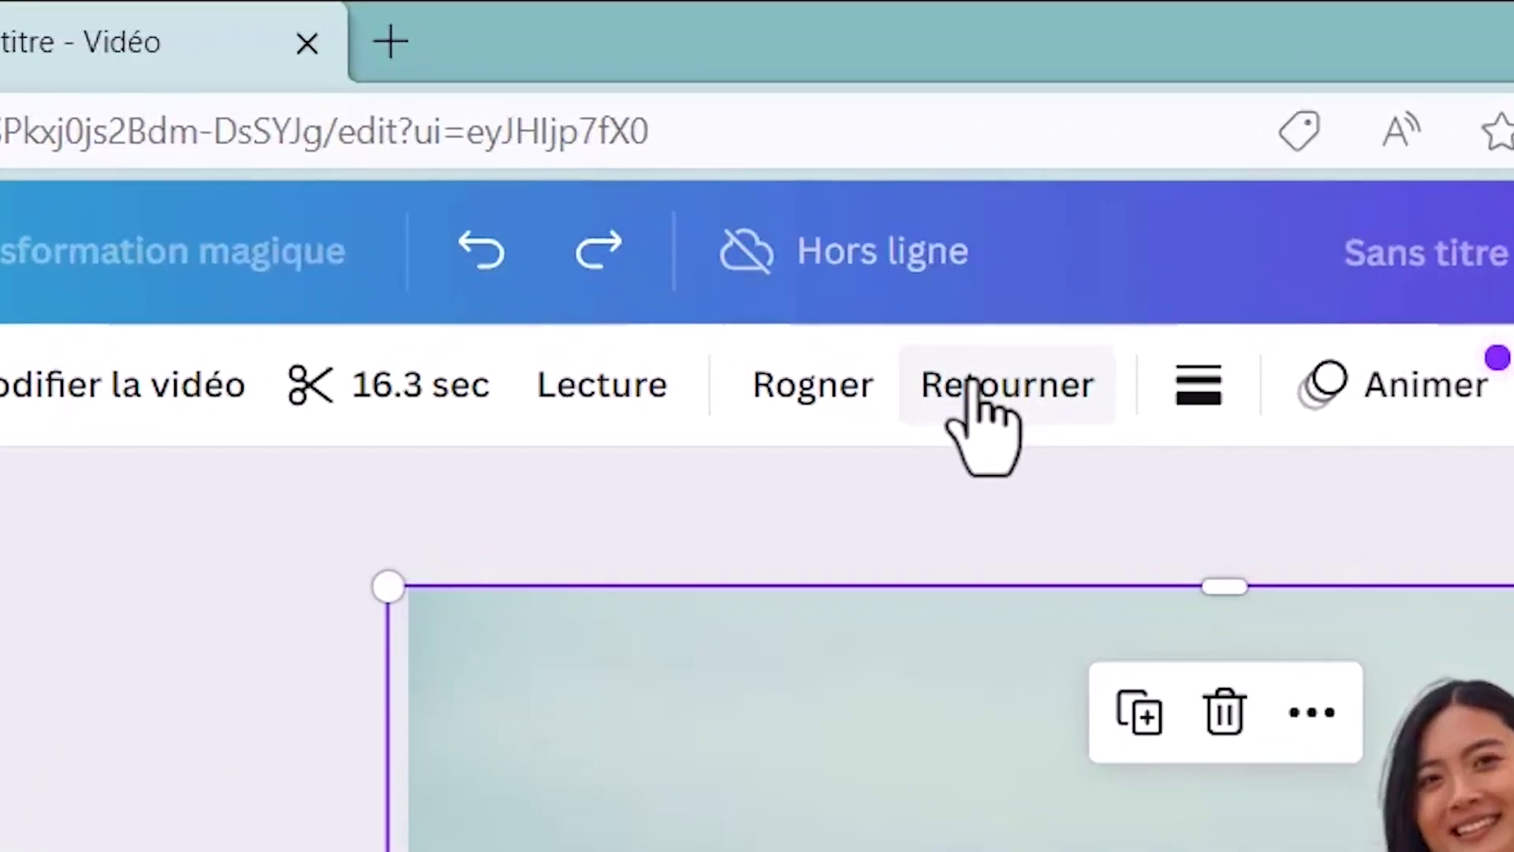
click(976, 391)
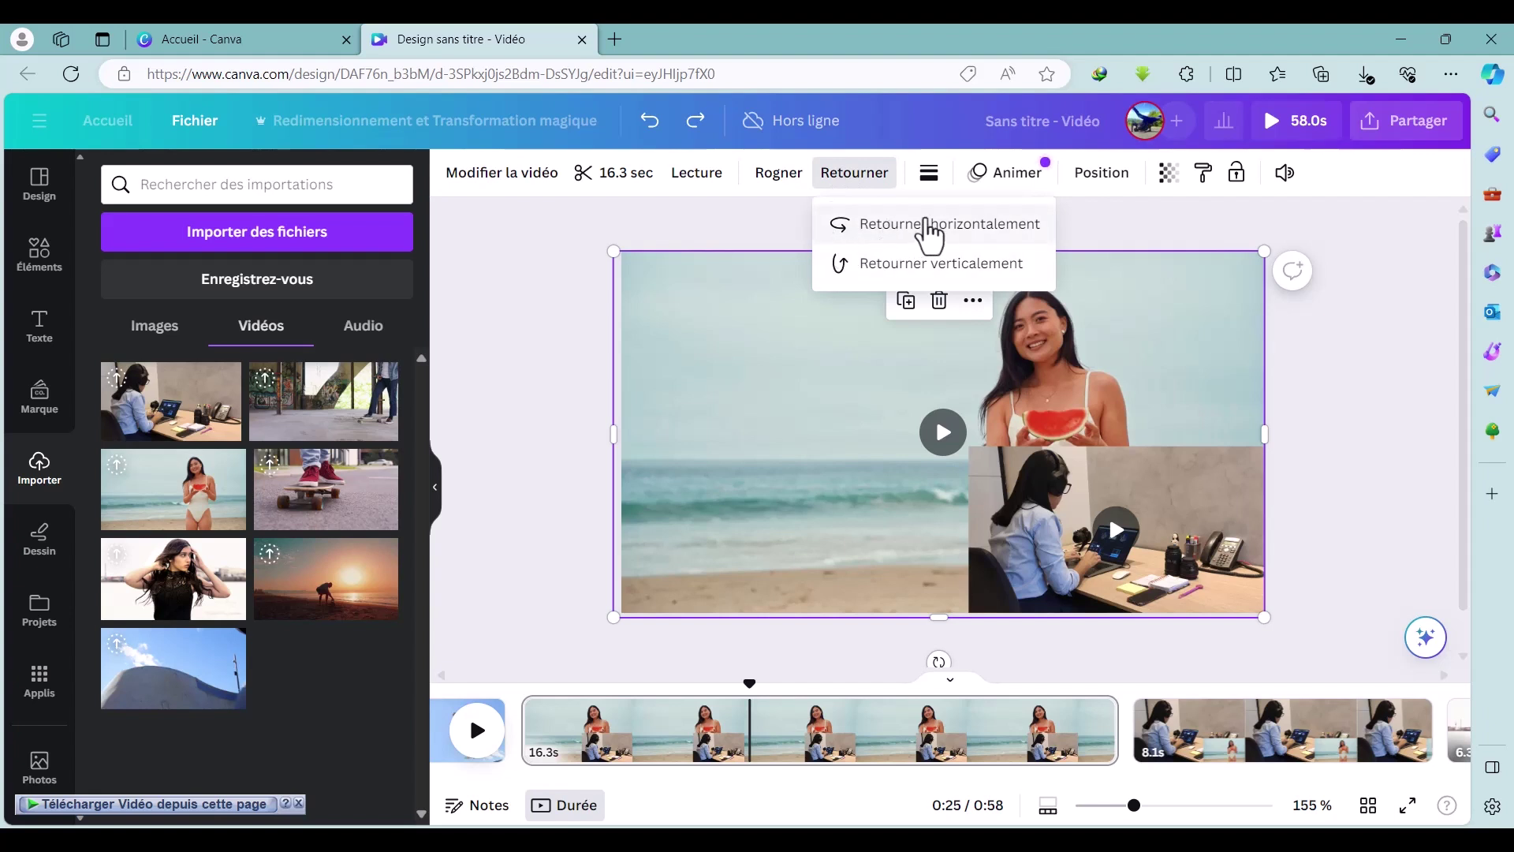
click(899, 268)
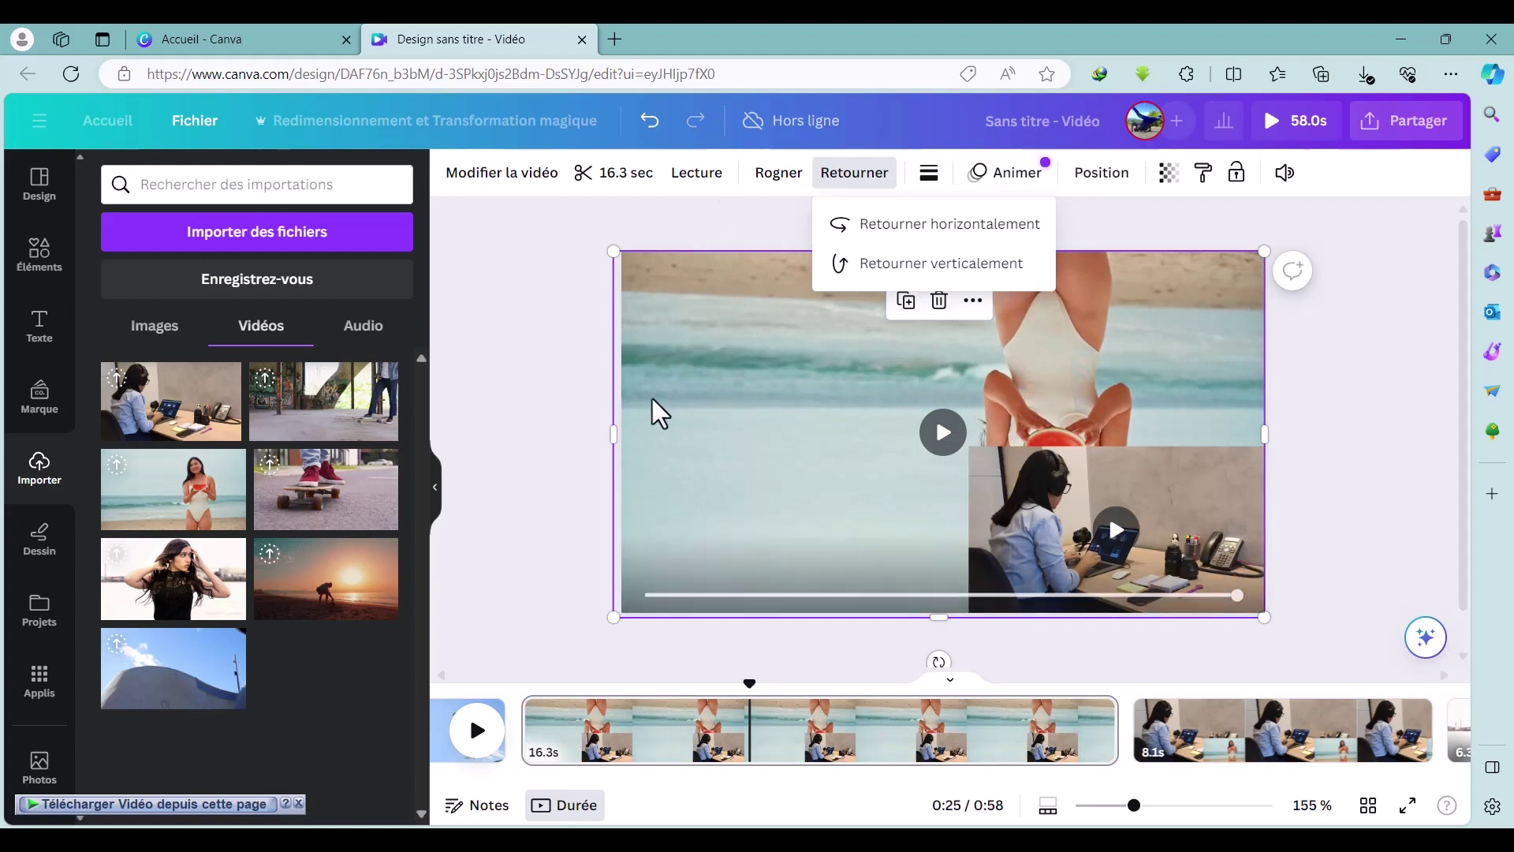
click(907, 263)
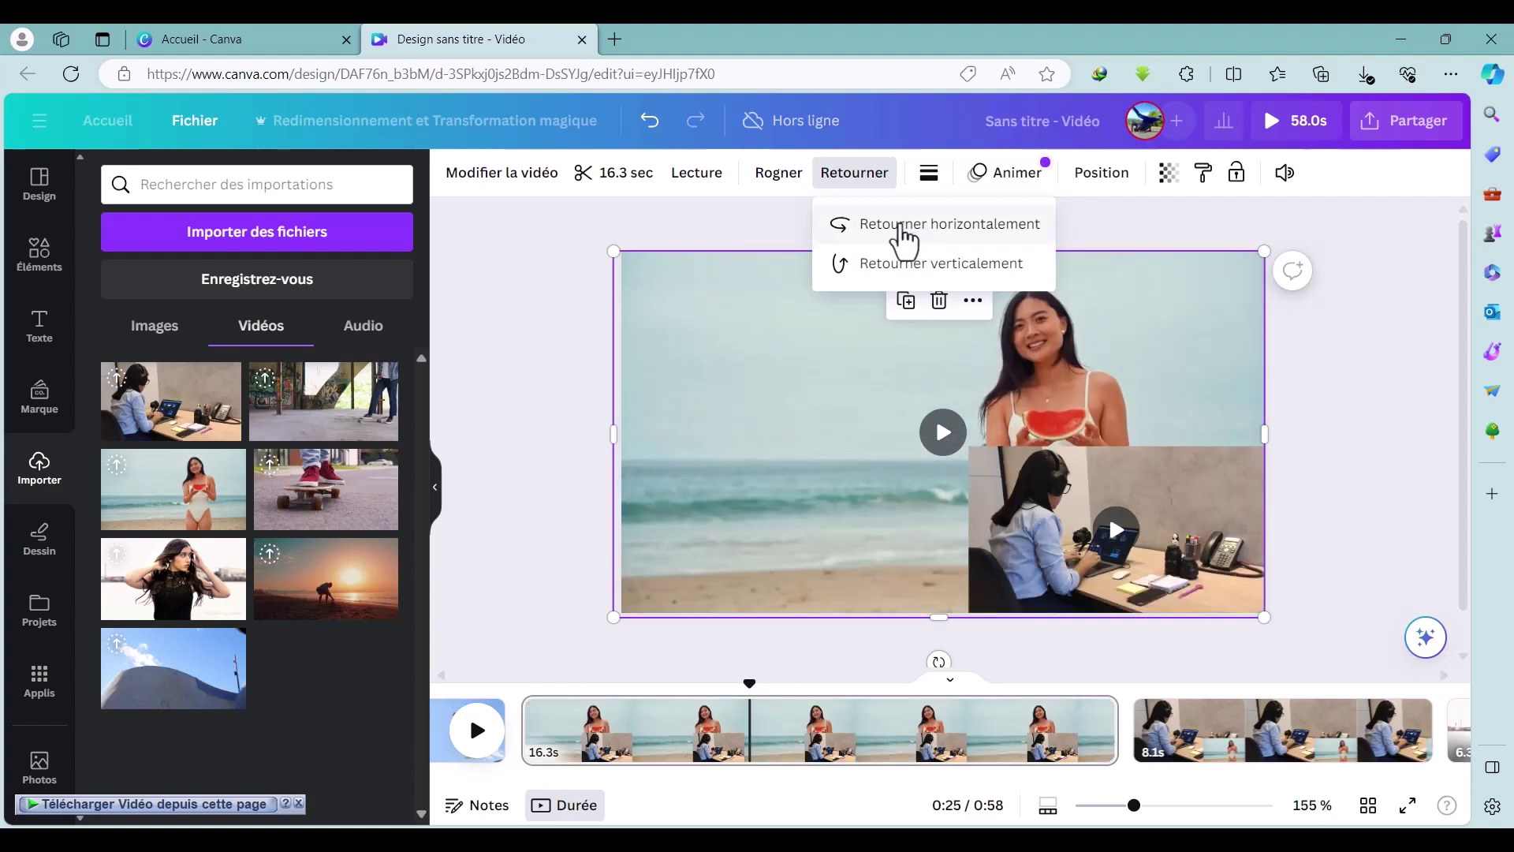
click(907, 229)
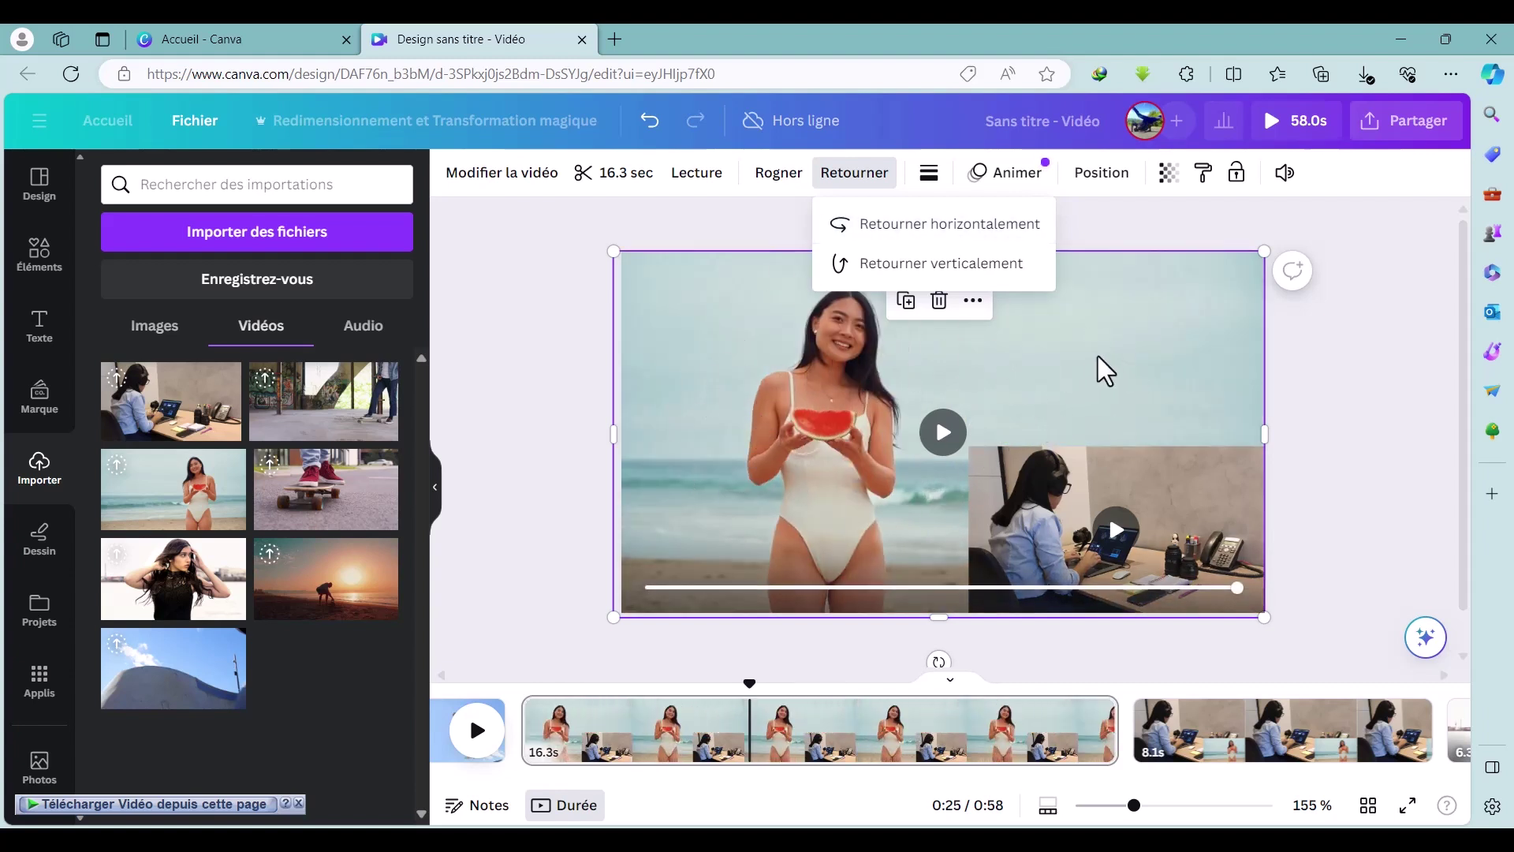
Close the flip options and move the playhead to about 0:02 on the opening 9.2 s skateboard page.
click(851, 526)
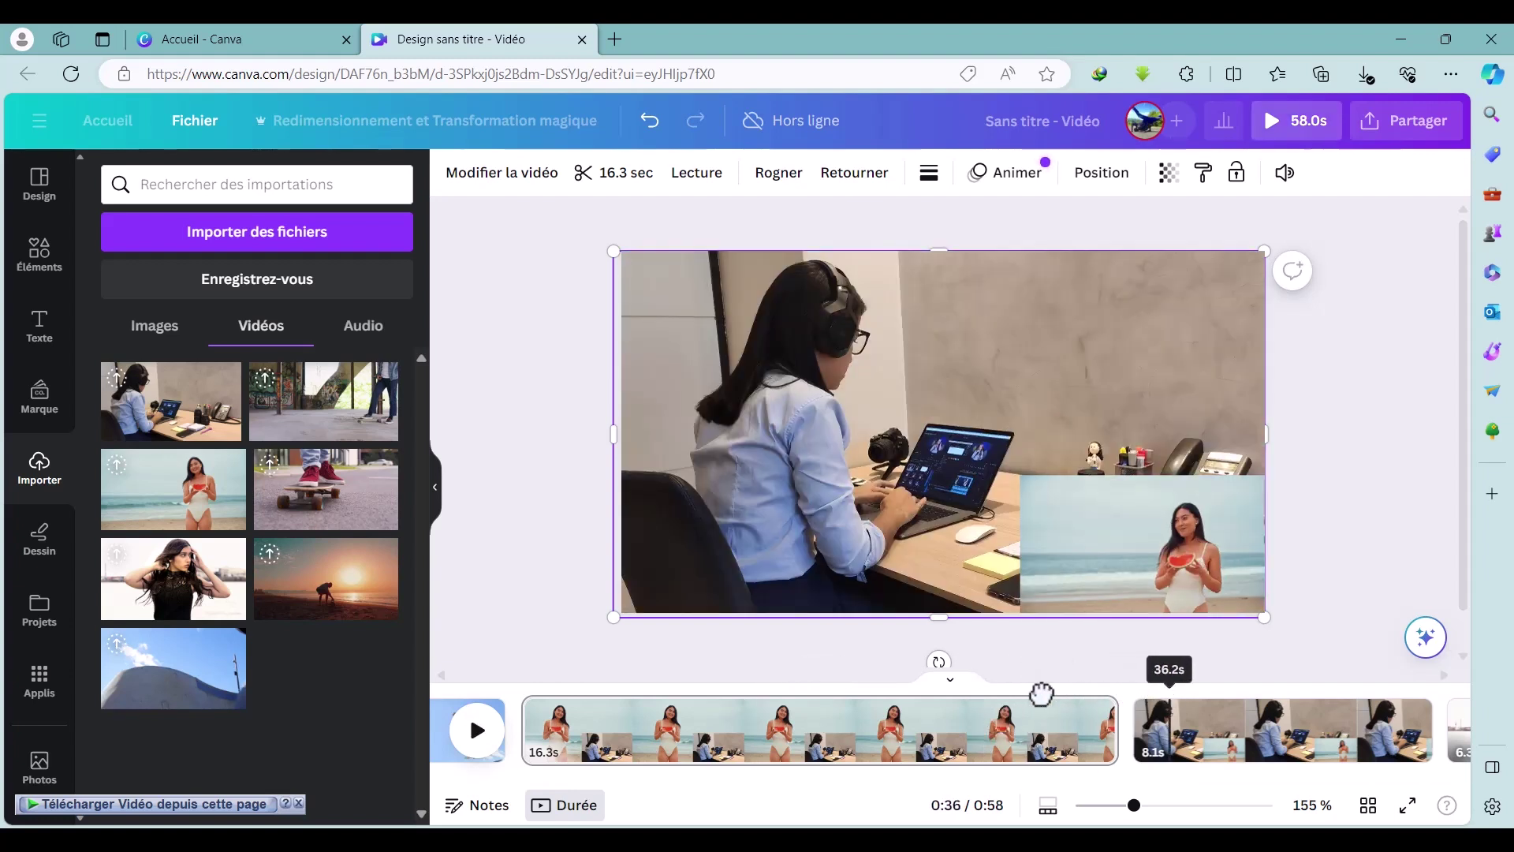
click(788, 710)
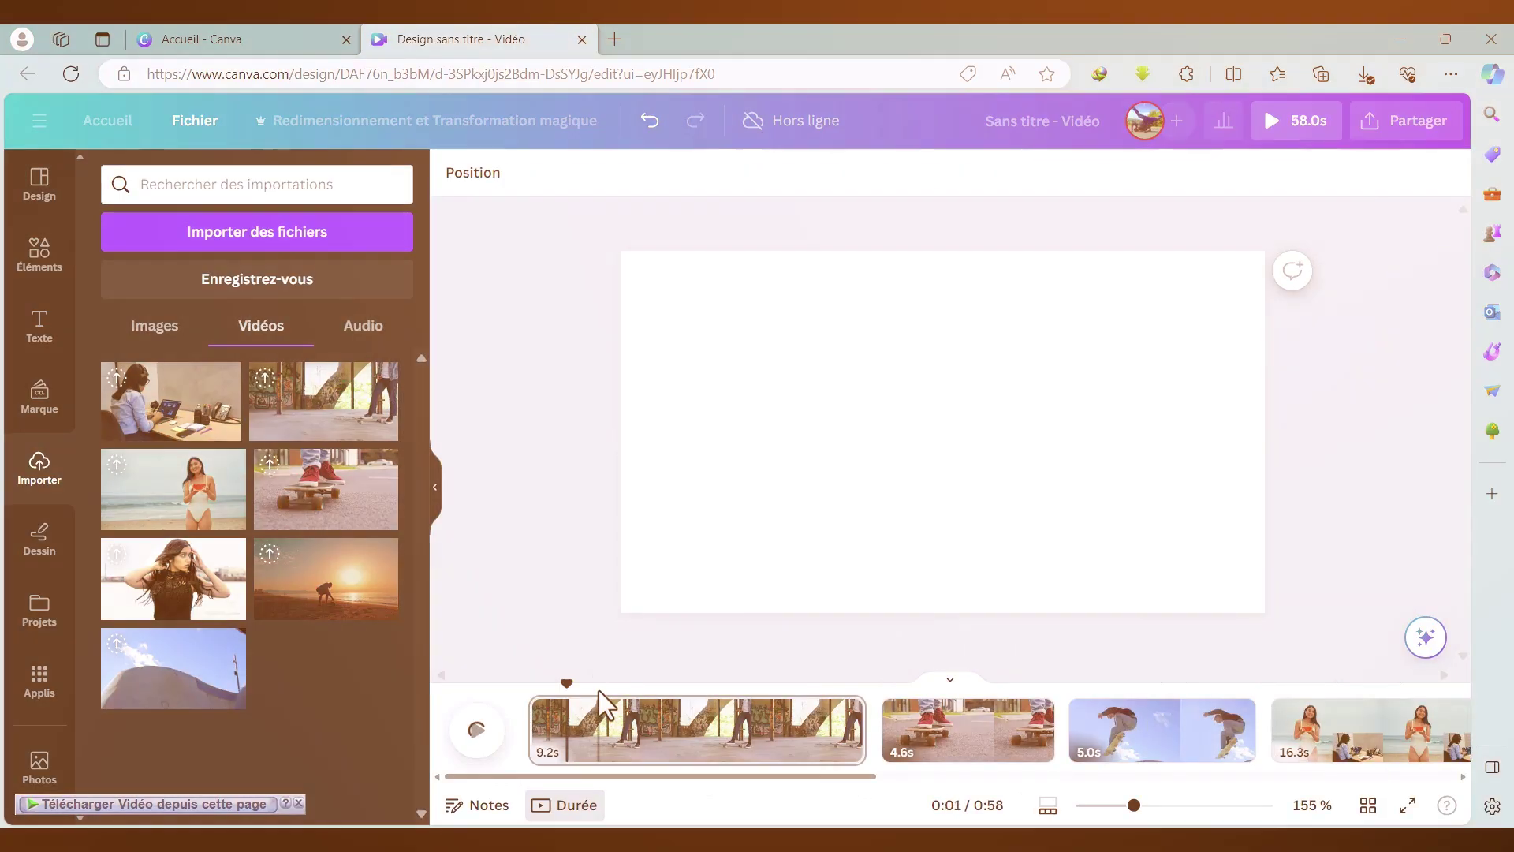
click(631, 714)
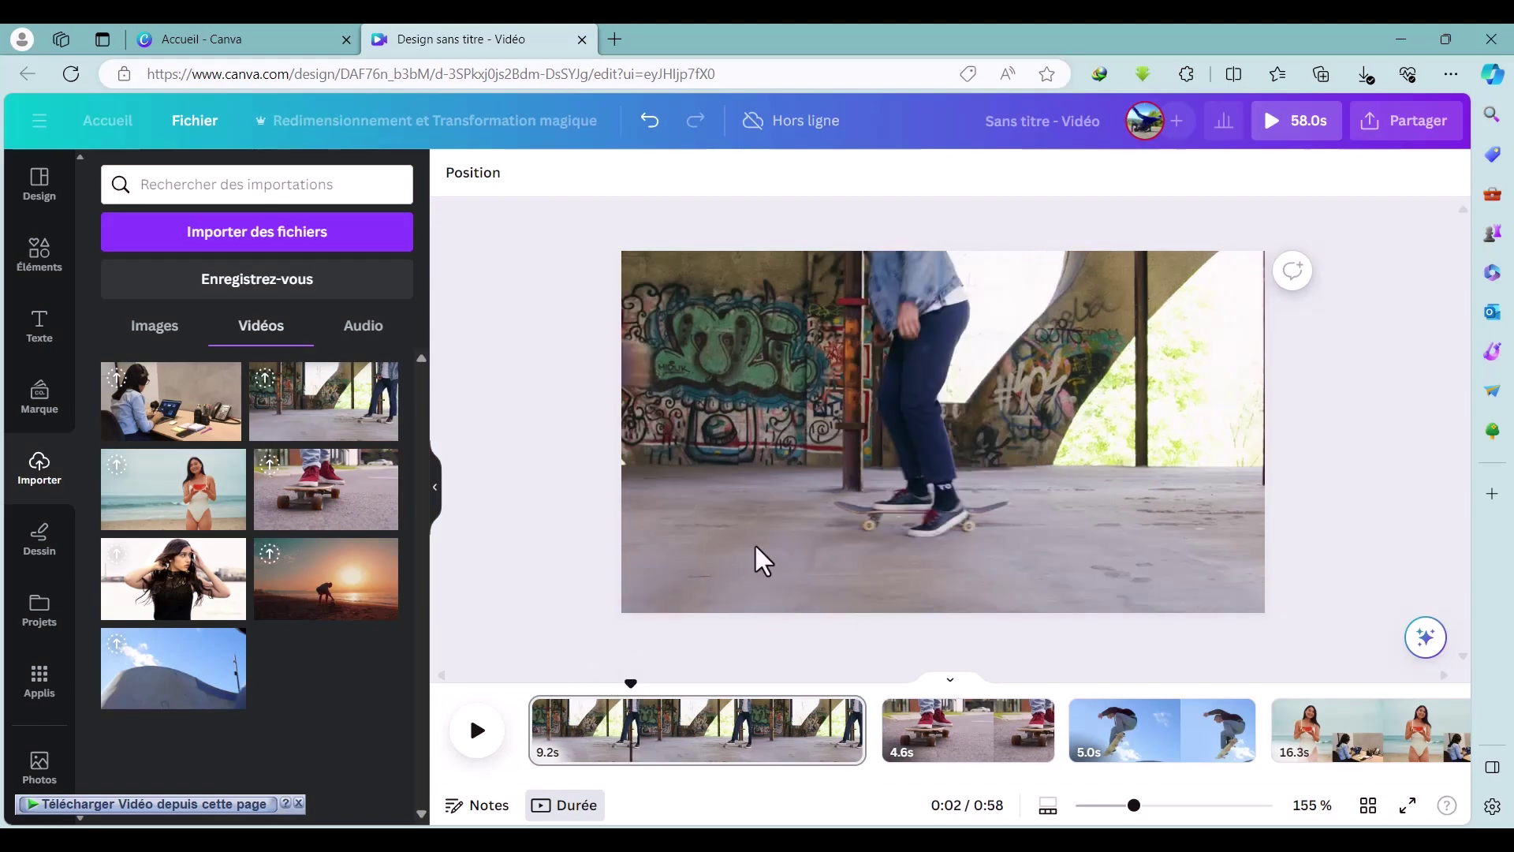
Add a default title text element to the skateboard page and make it read TUTO VIRTUEL.
click(38, 340)
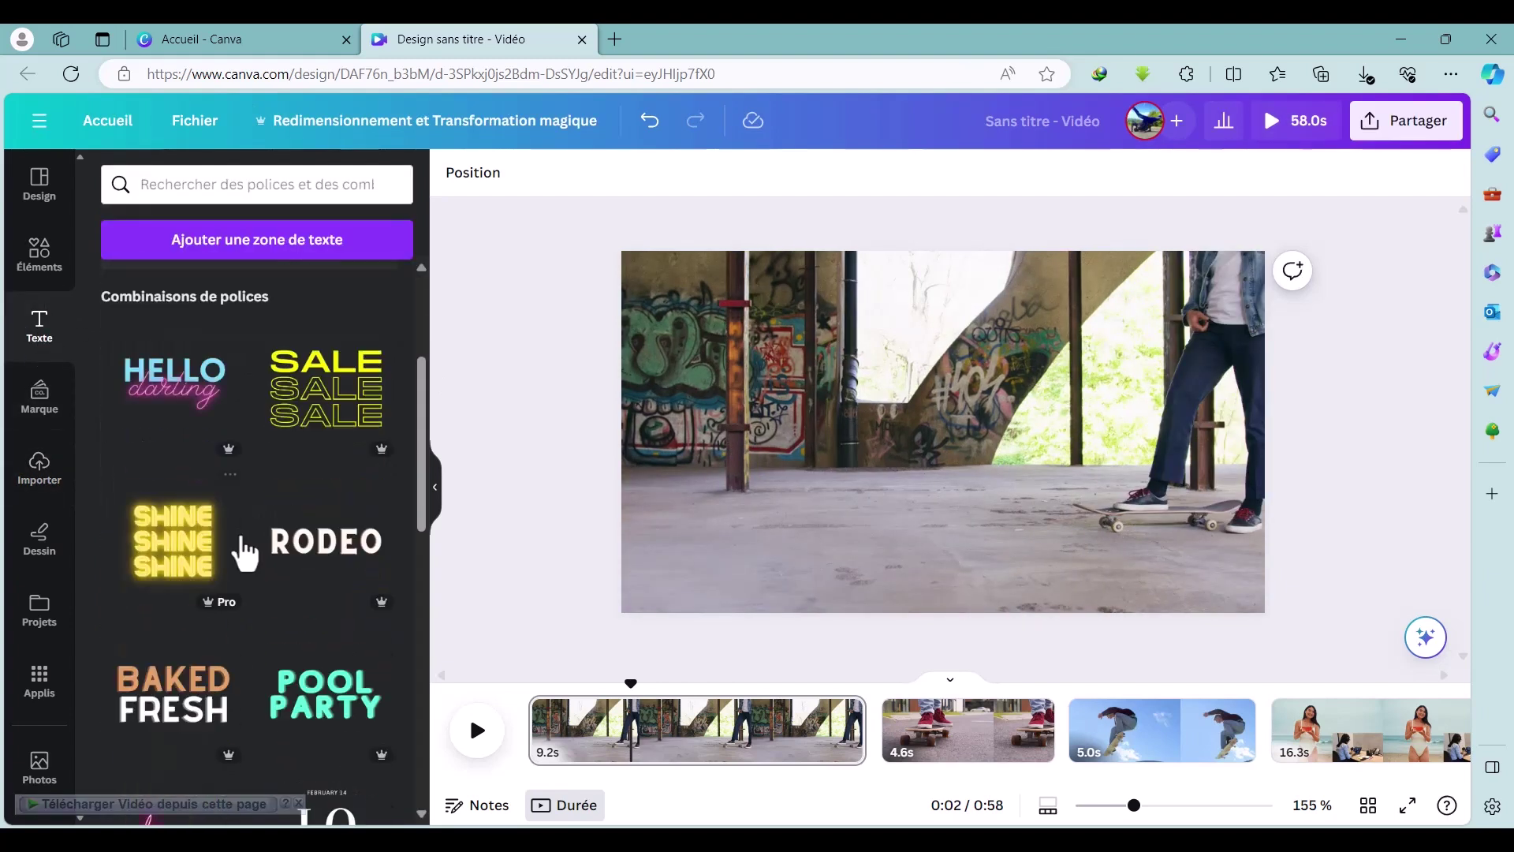
scroll(251, 517, down, 2)
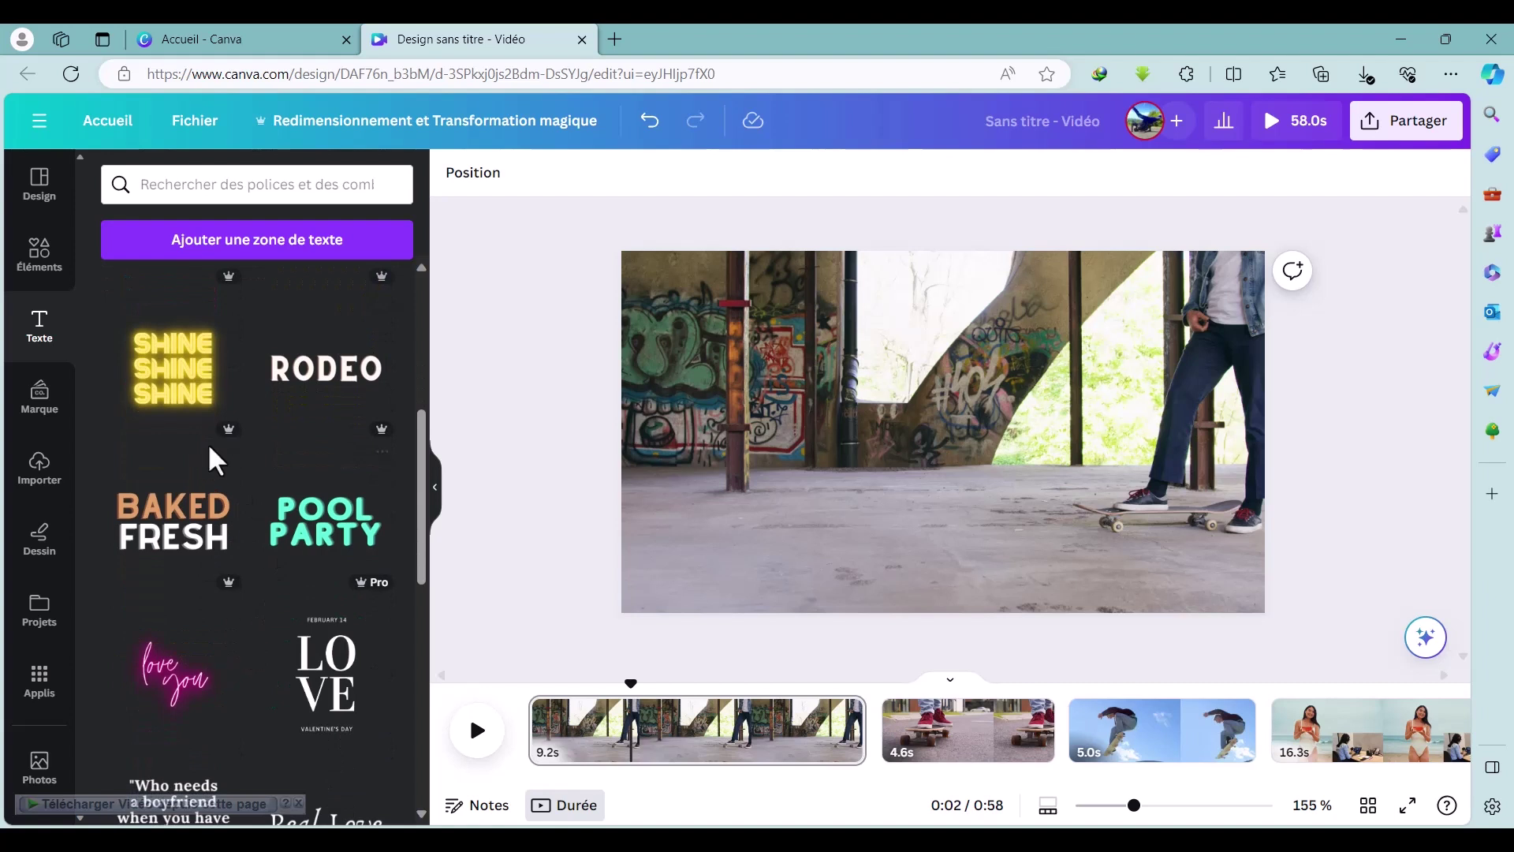
scroll(237, 584, down, 4)
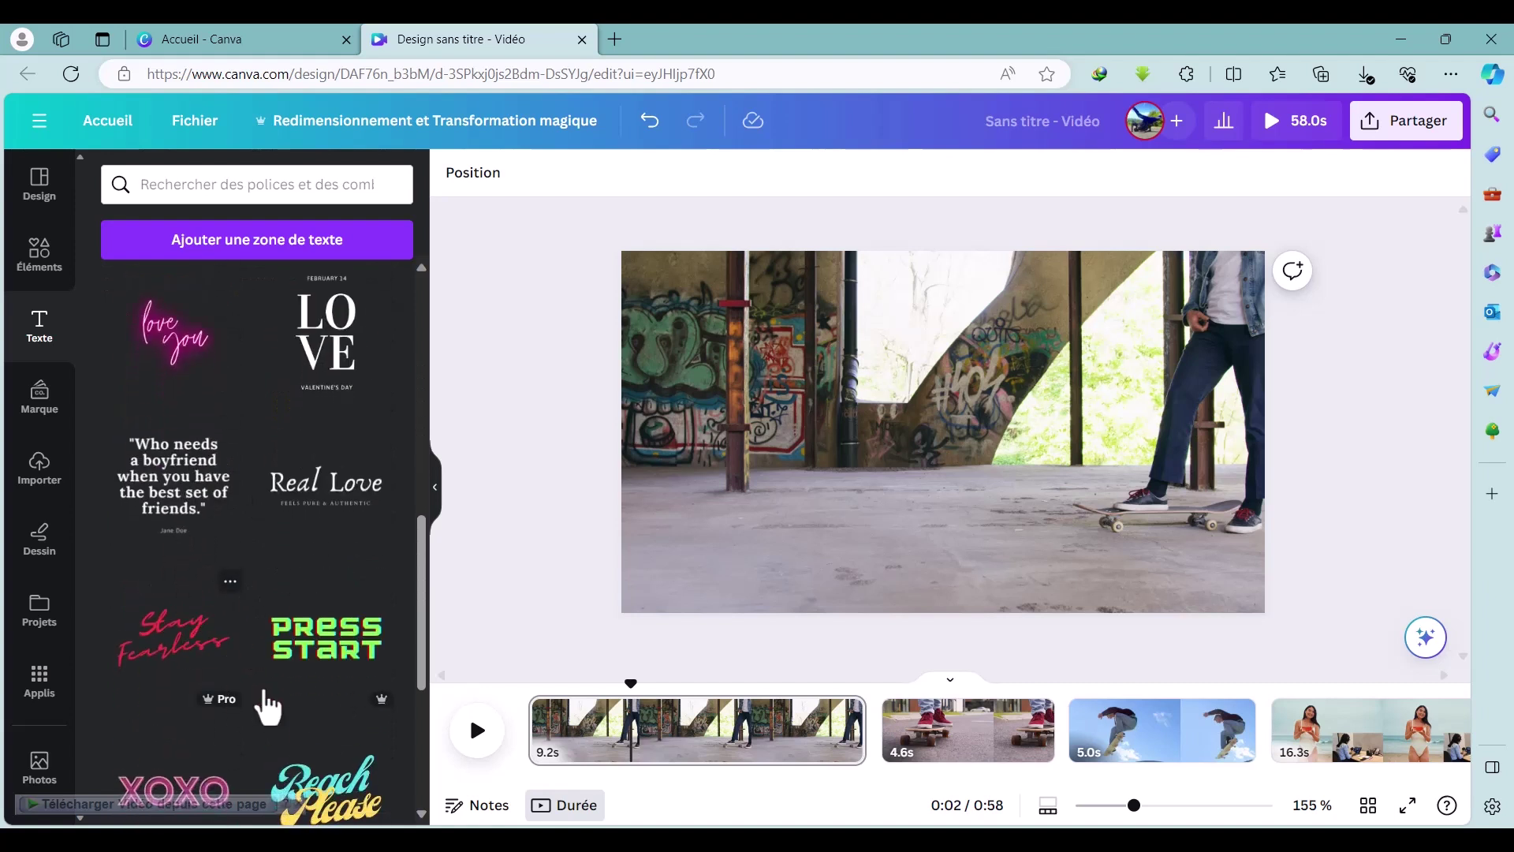
scroll(229, 501, up, 5)
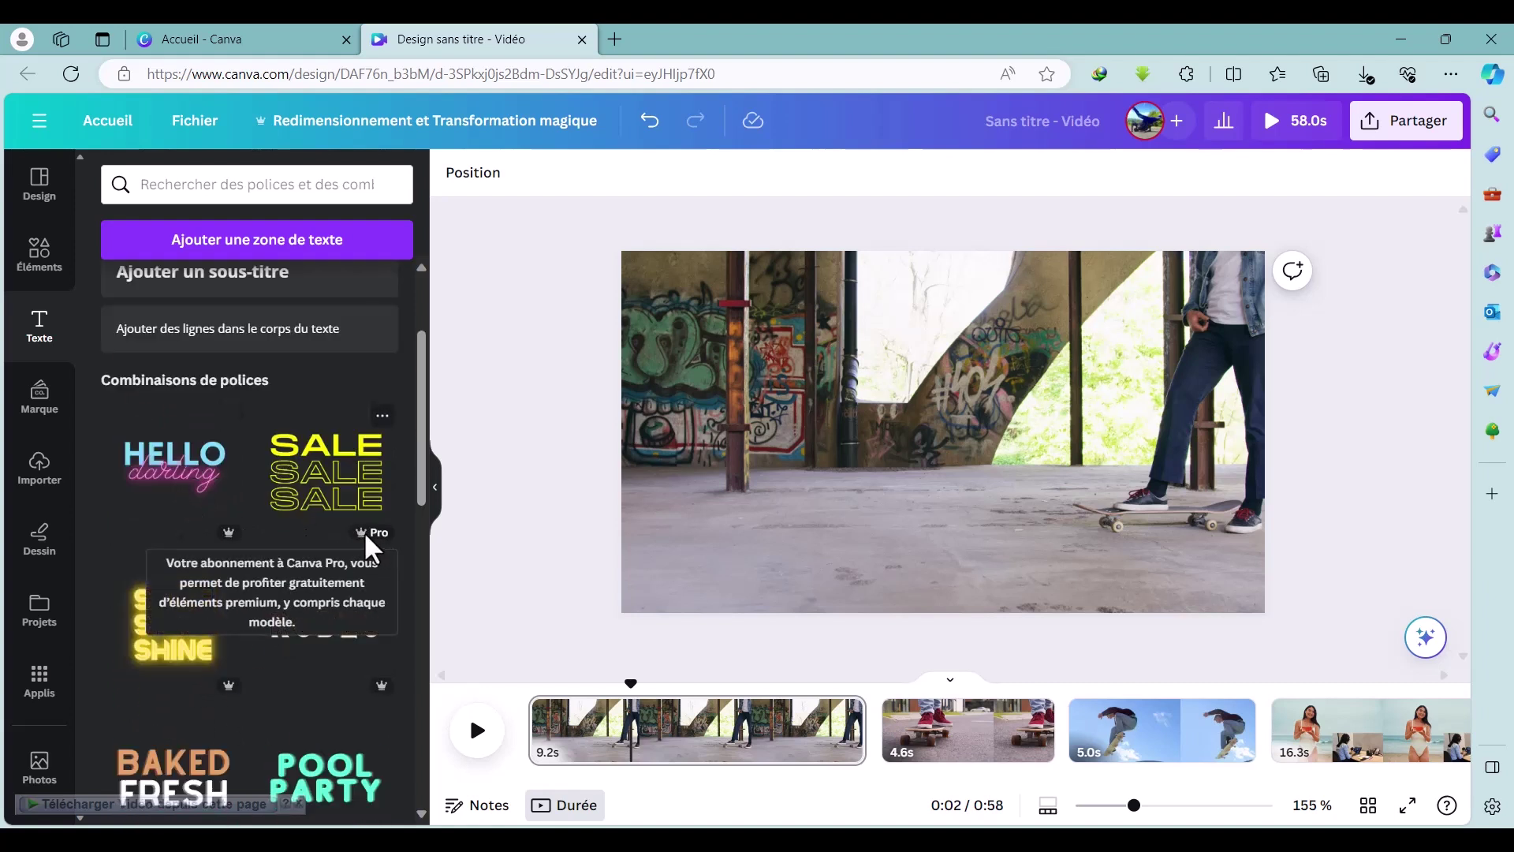
mouse_move(229, 536)
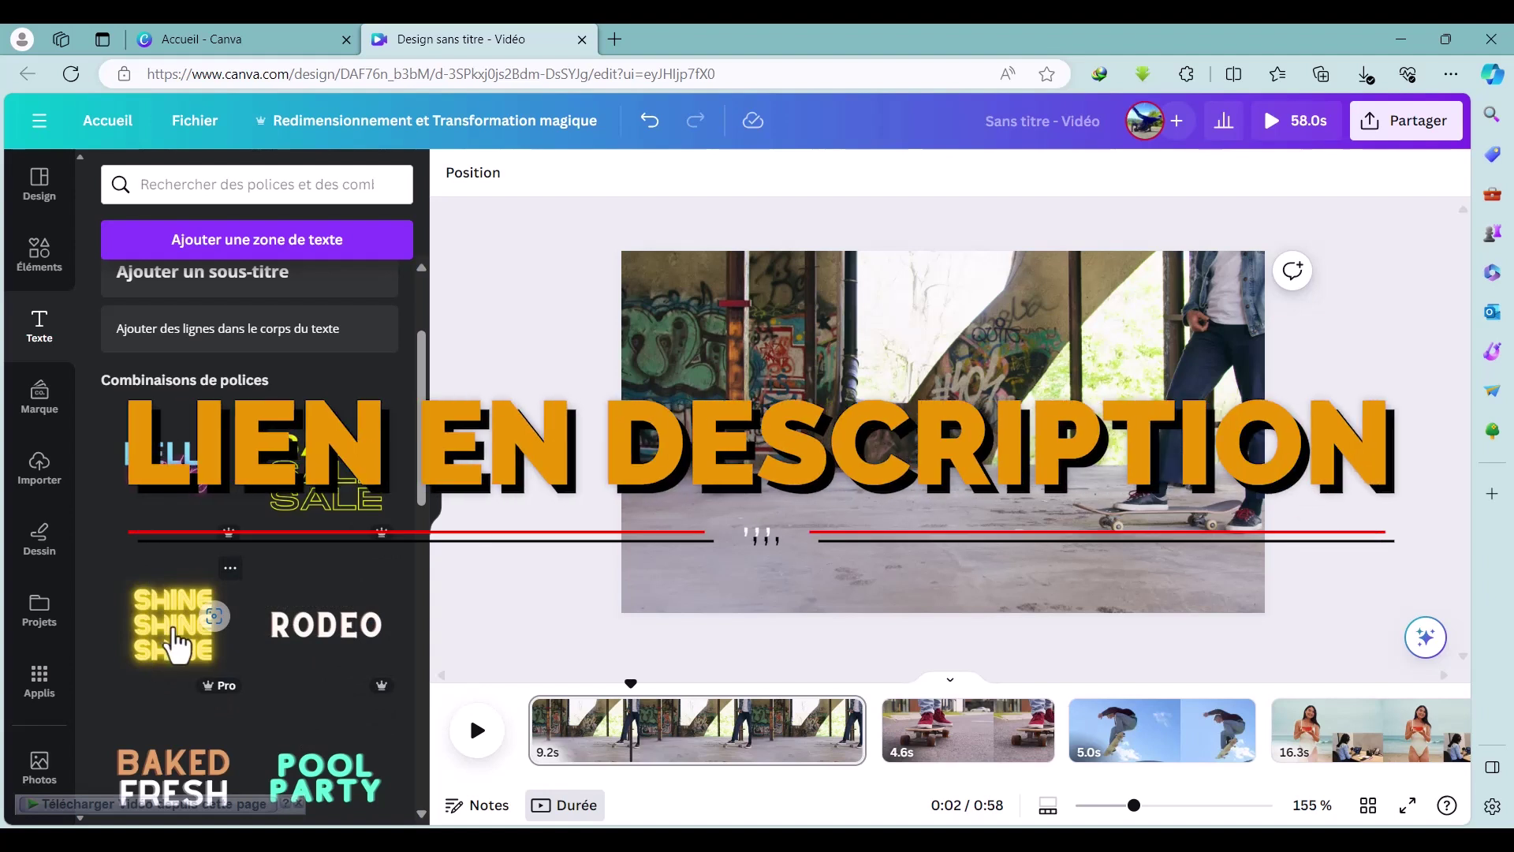
scroll(175, 645, up, 2)
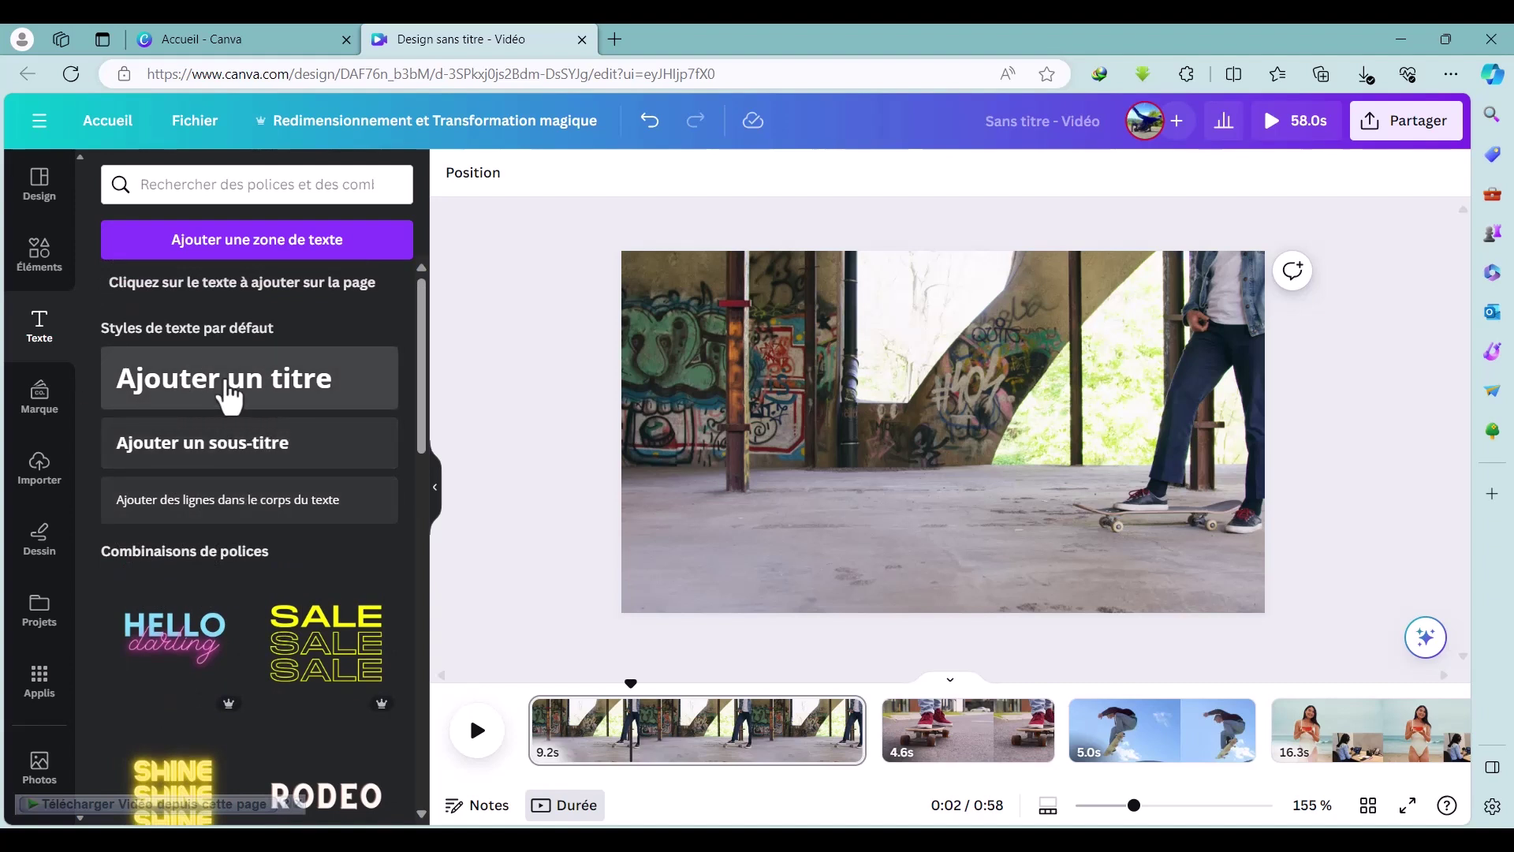
click(207, 394)
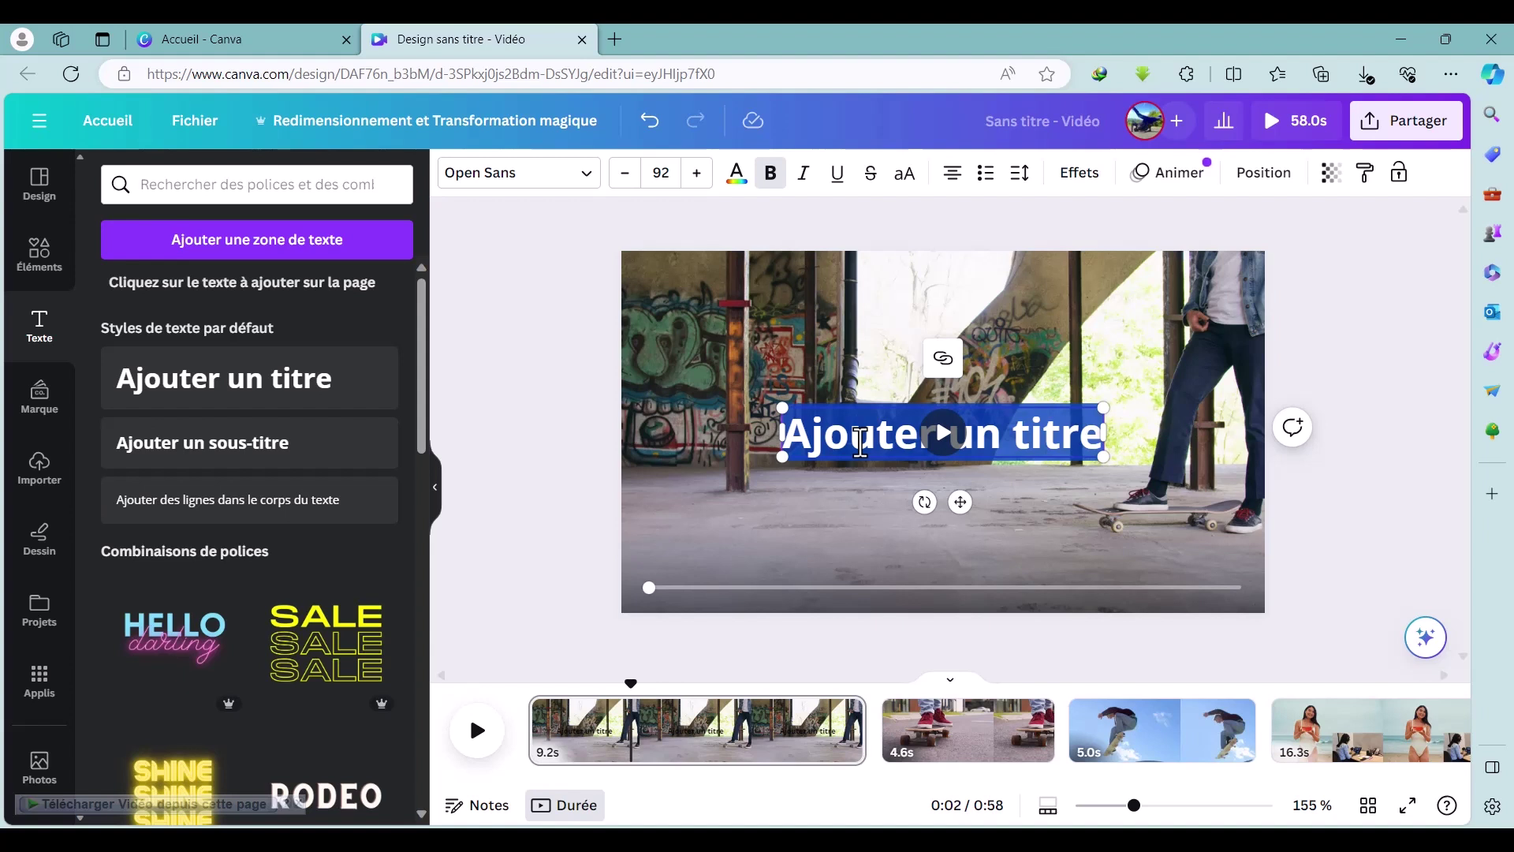
text(TUTO VIRTUEL)
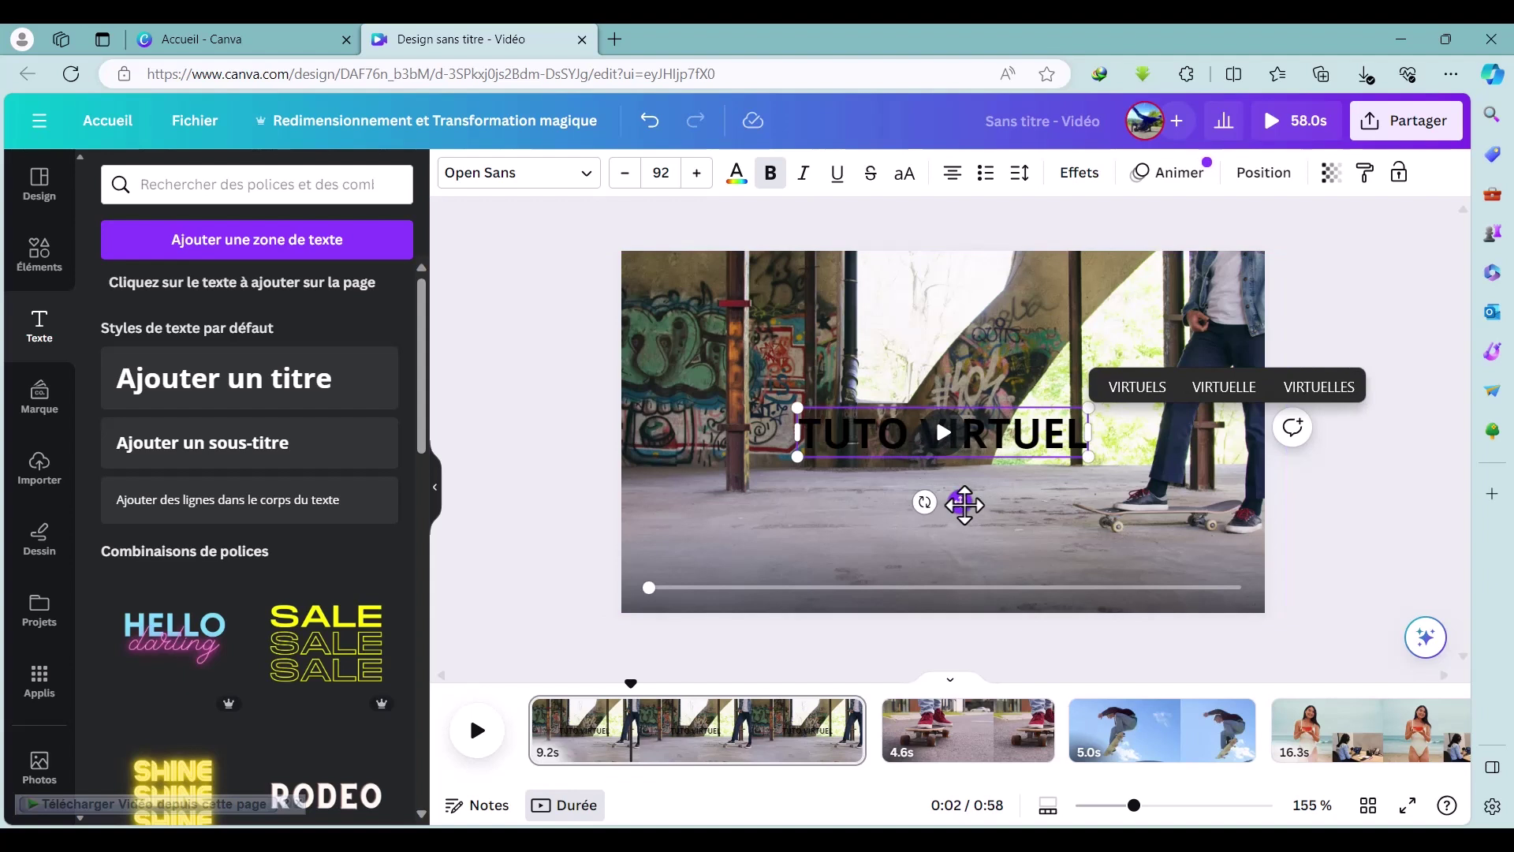
Move the TUTO VIRTUEL title into the lower-left corner of the page.
click(864, 517)
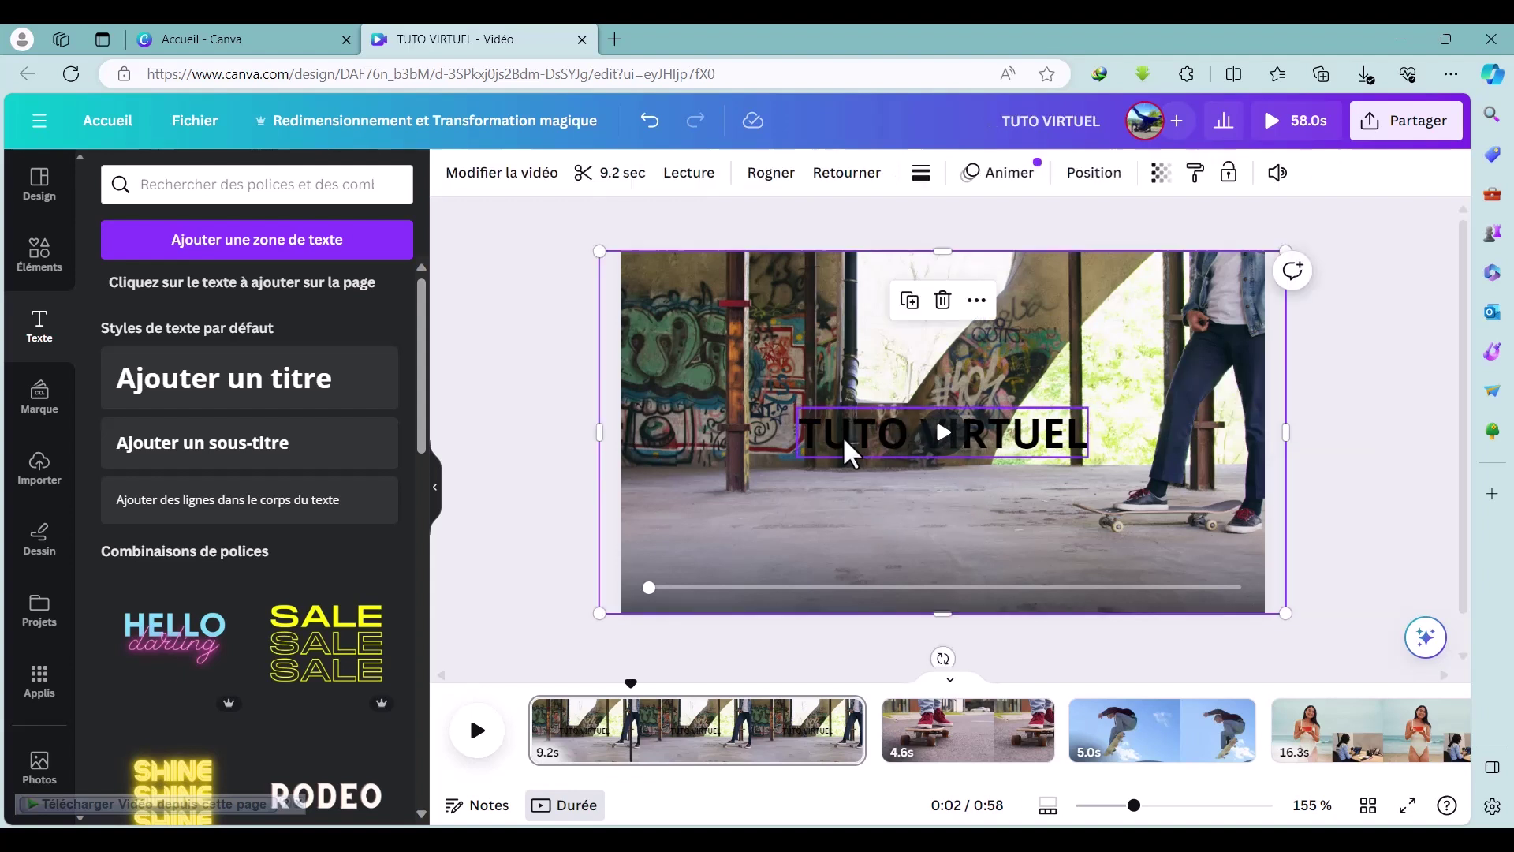
click(842, 436)
drag(847, 432, 694, 593)
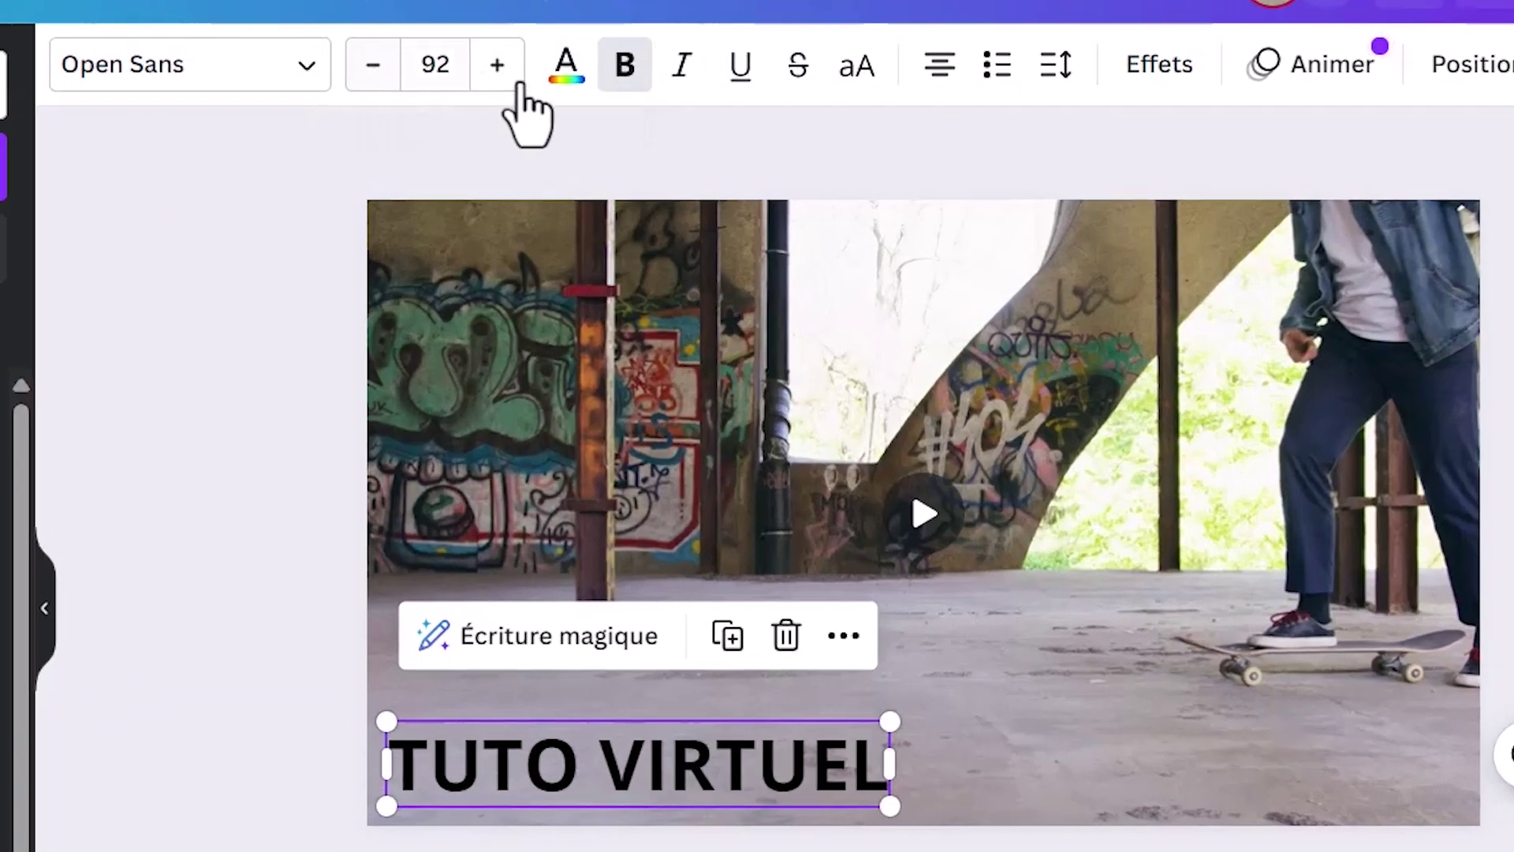
Adjust the title's font size to 83.
triple_click(498, 67)
double_click(499, 67)
click(376, 67)
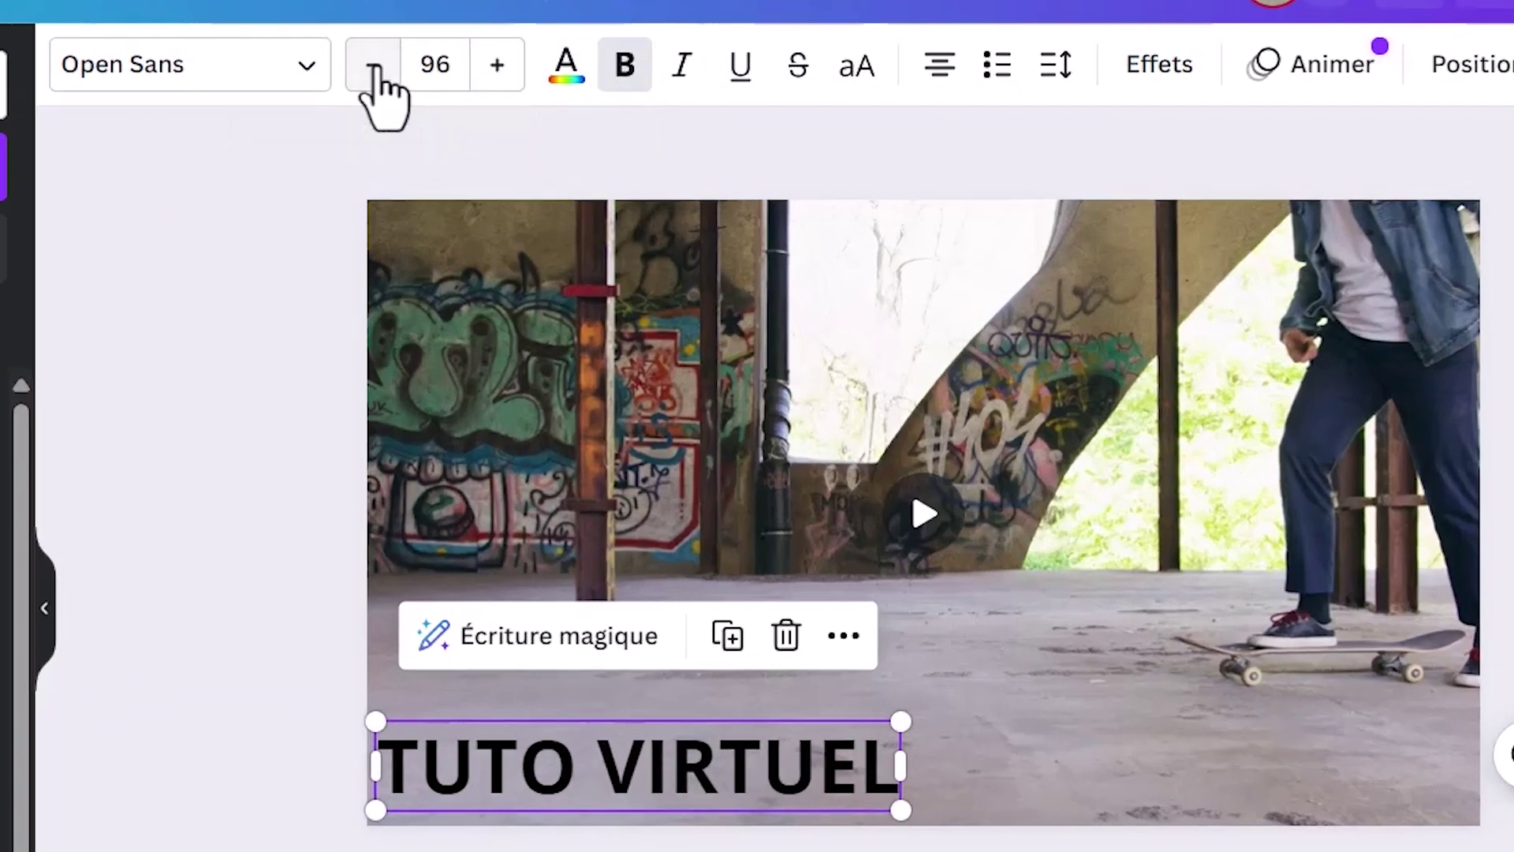
triple_click(376, 67)
triple_click(376, 67)
triple_click(376, 67)
triple_click(376, 67)
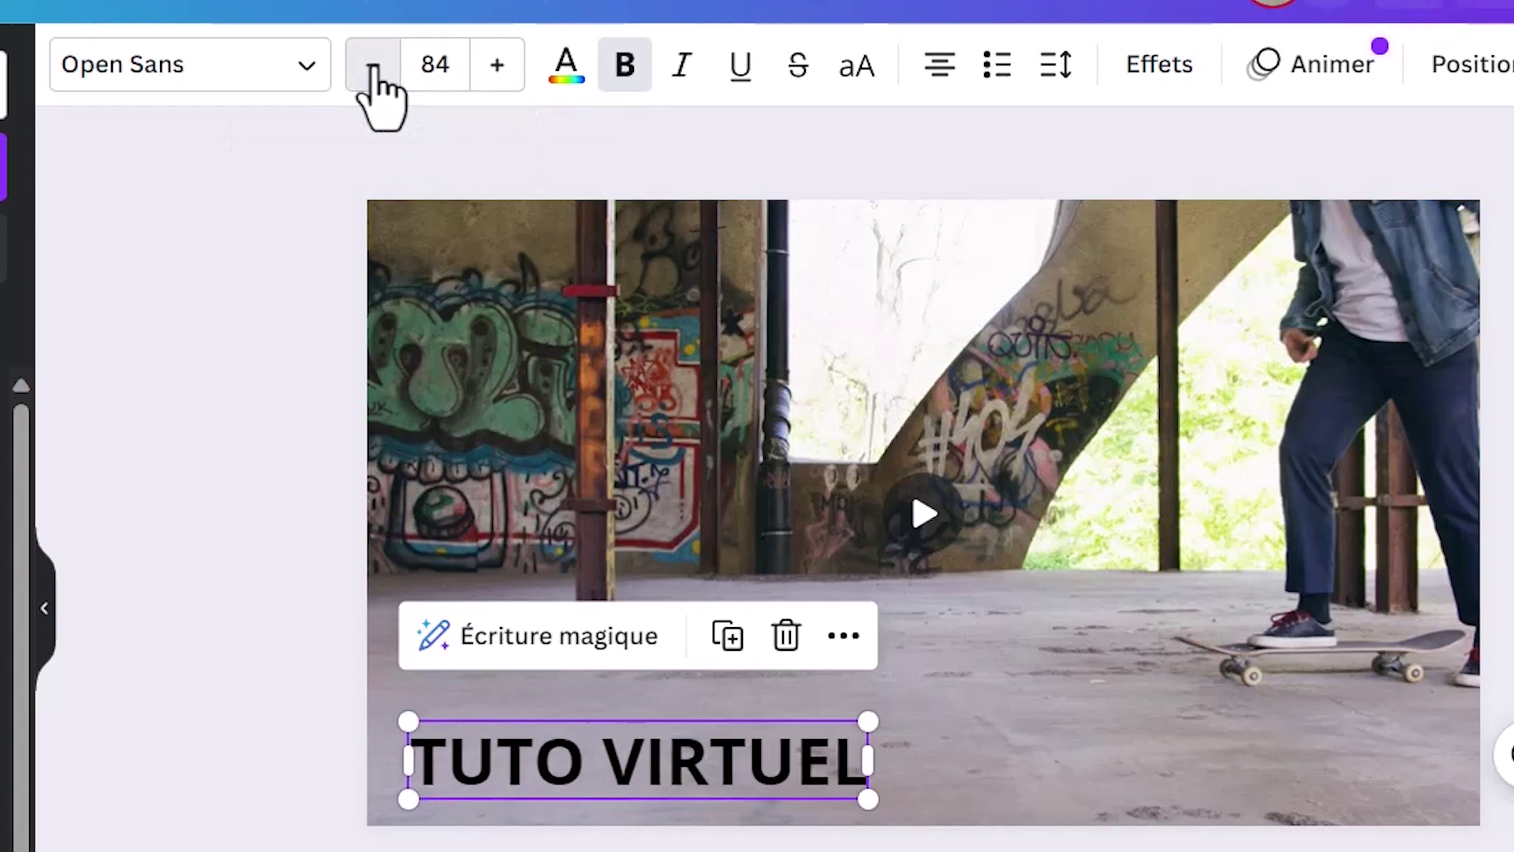
click(375, 67)
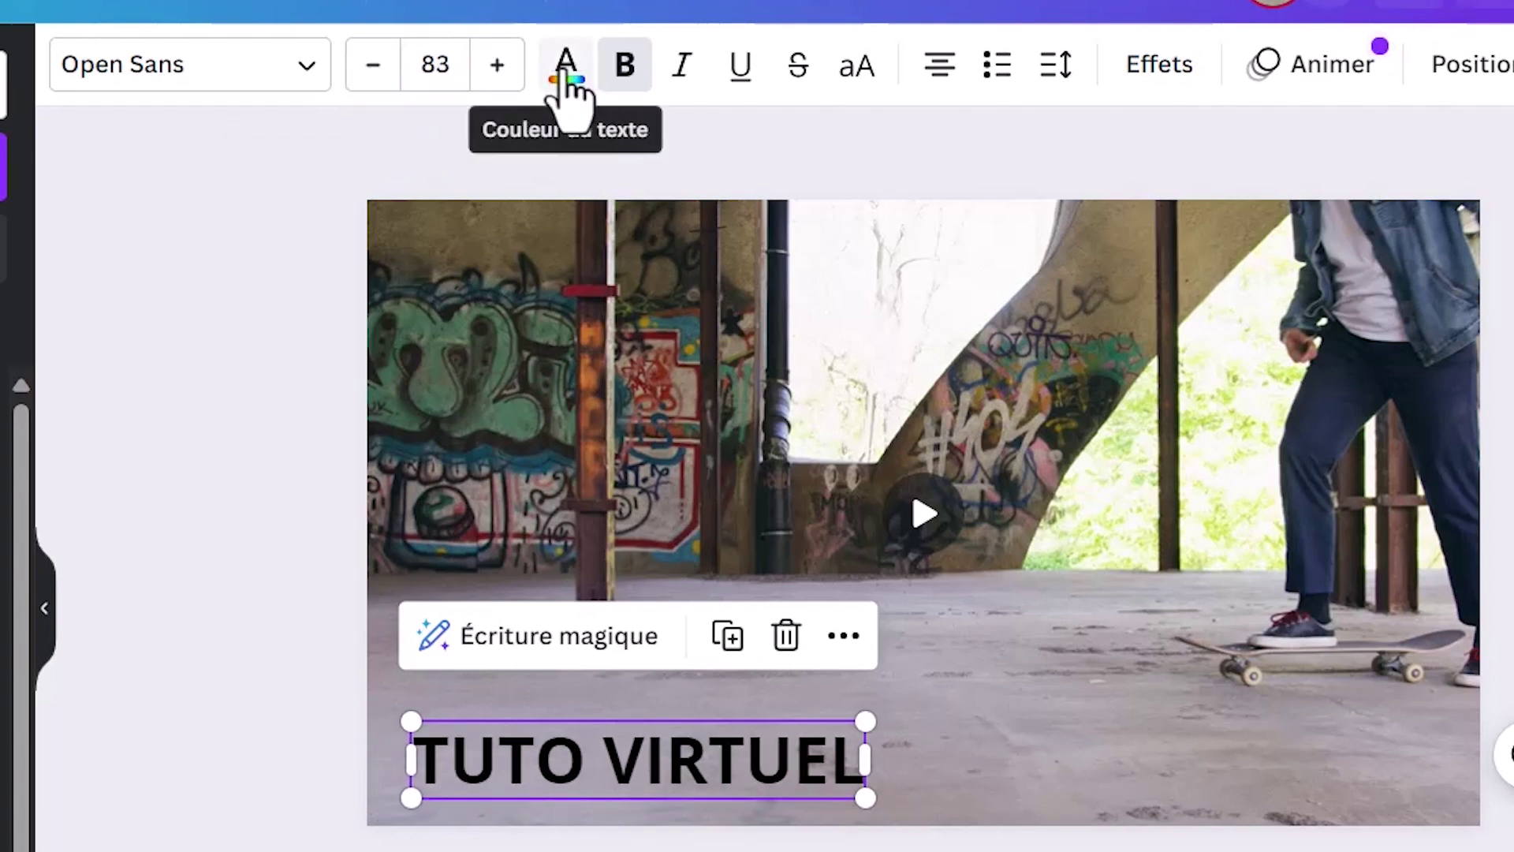
Colour the title text dark blue from the default solid colours.
click(565, 73)
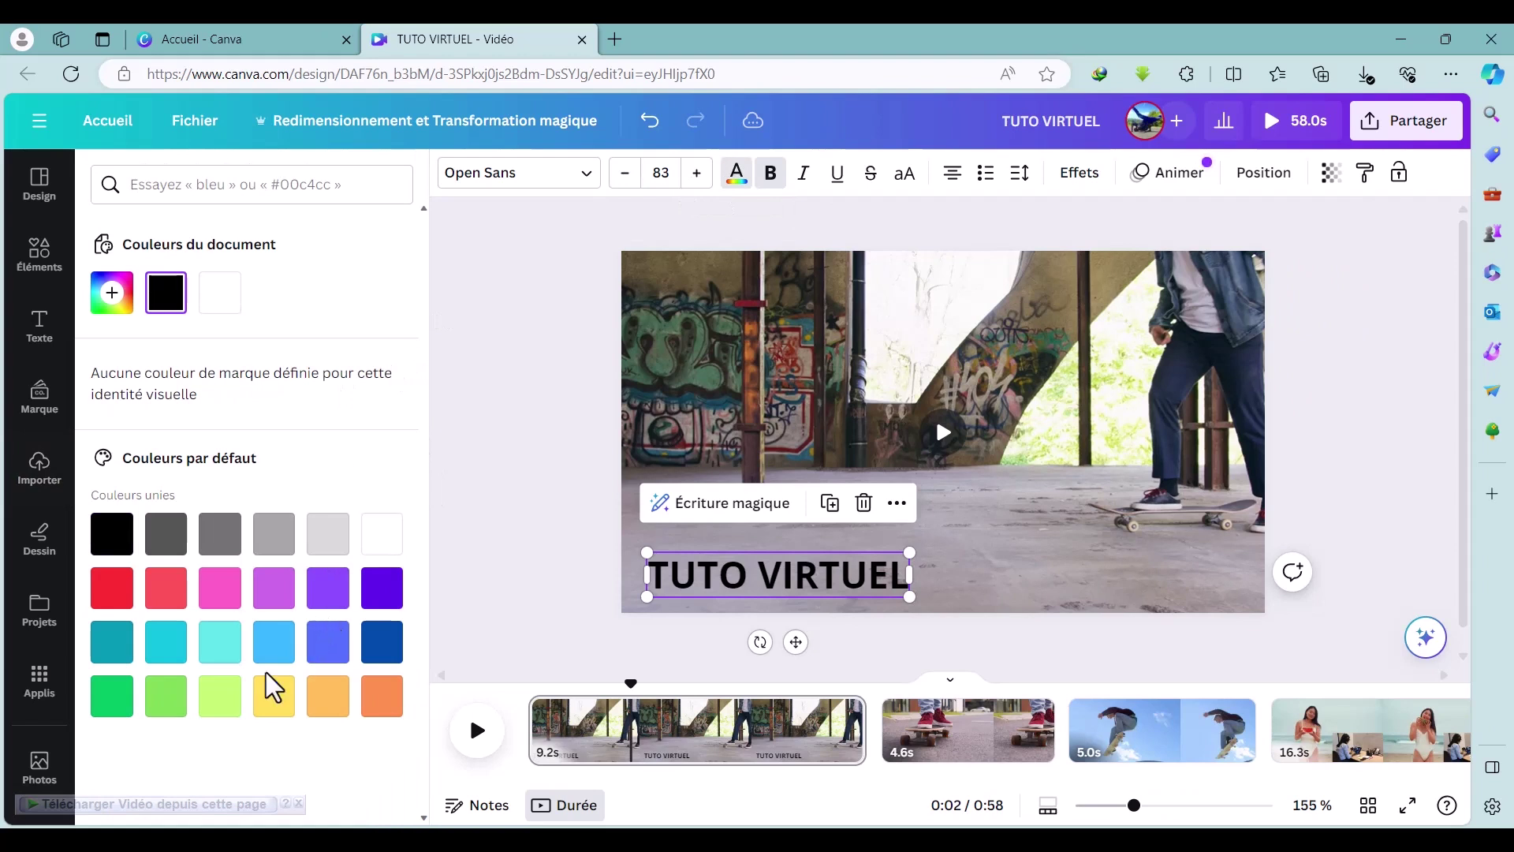
click(382, 641)
key(Escape)
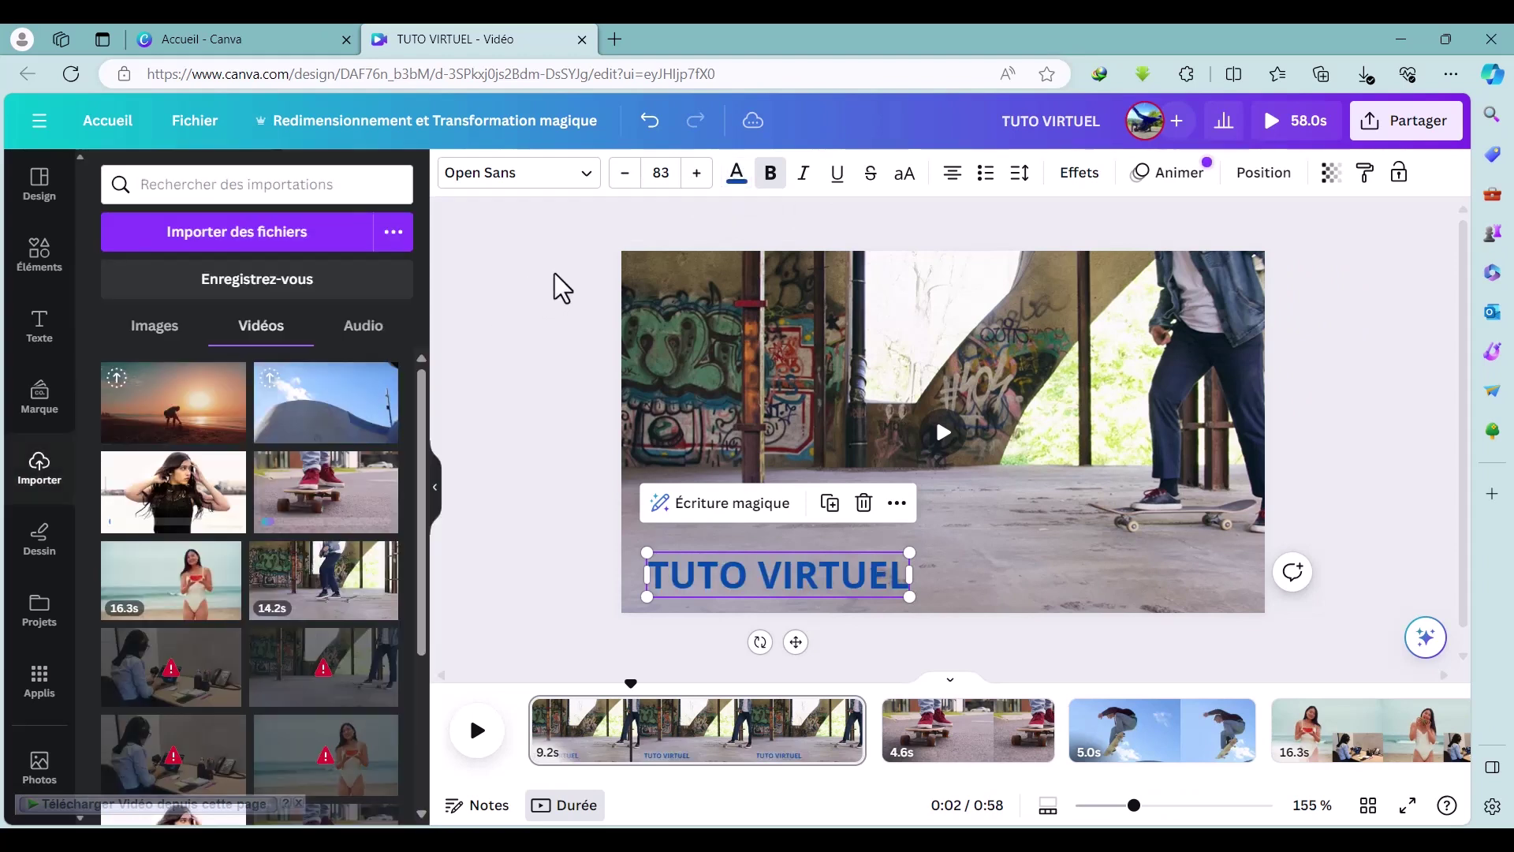
Change the title's font to Anton.
click(584, 180)
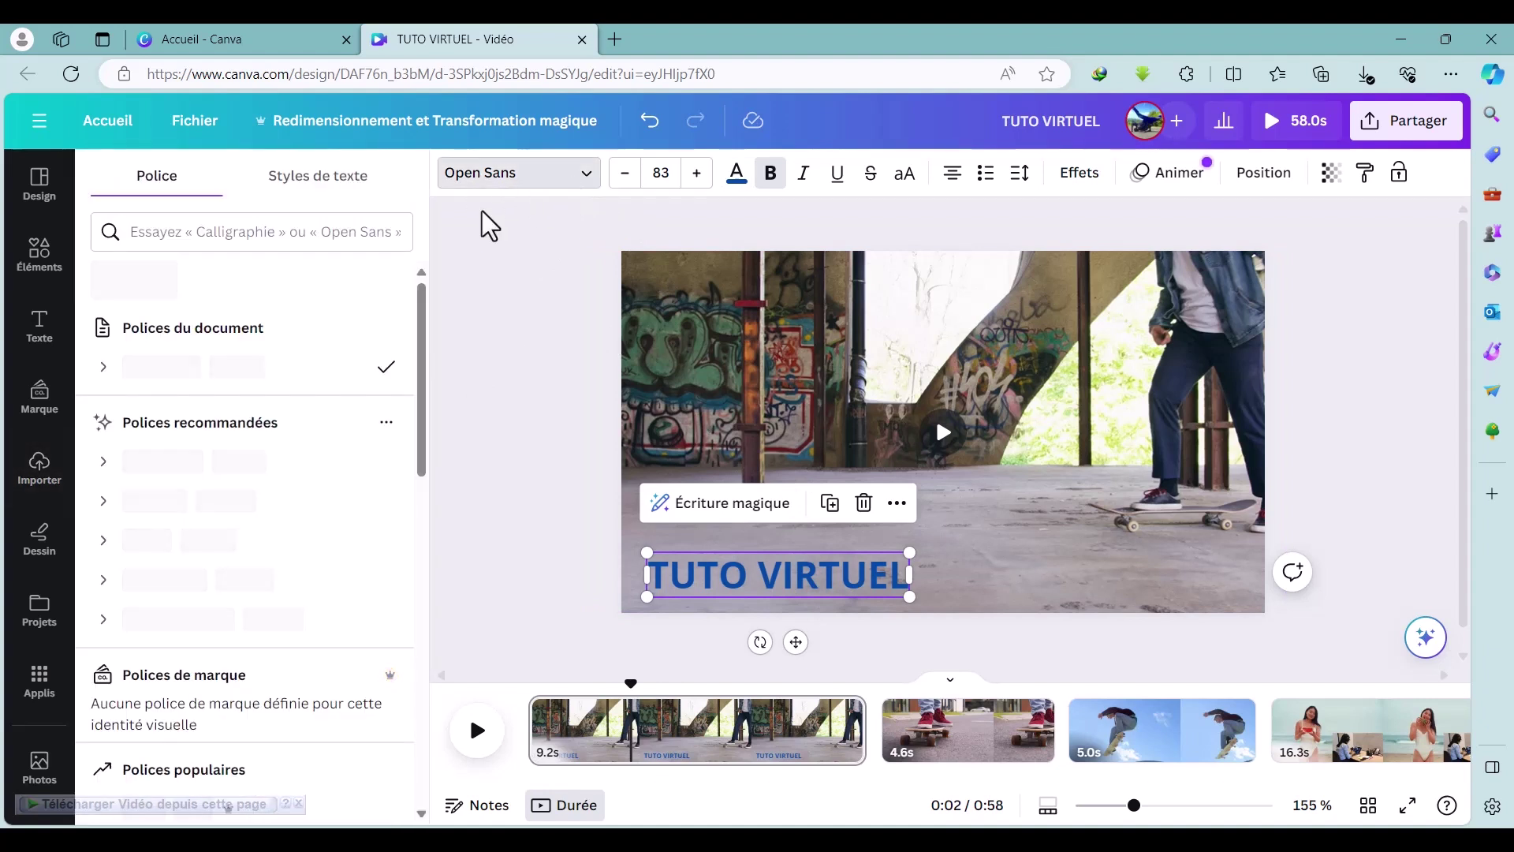
click(215, 234)
text(Anton)
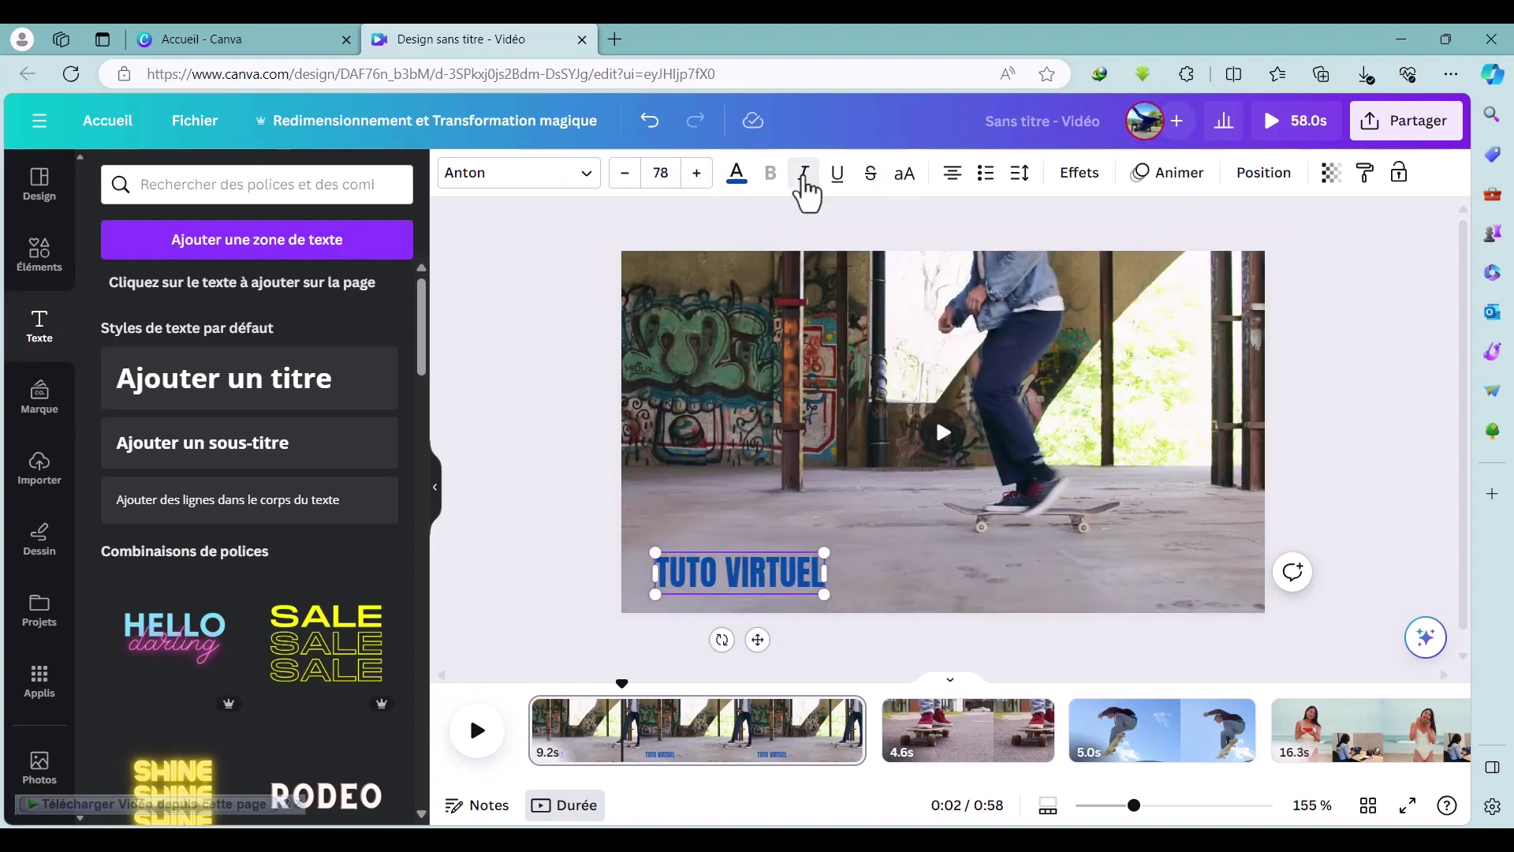
click(805, 186)
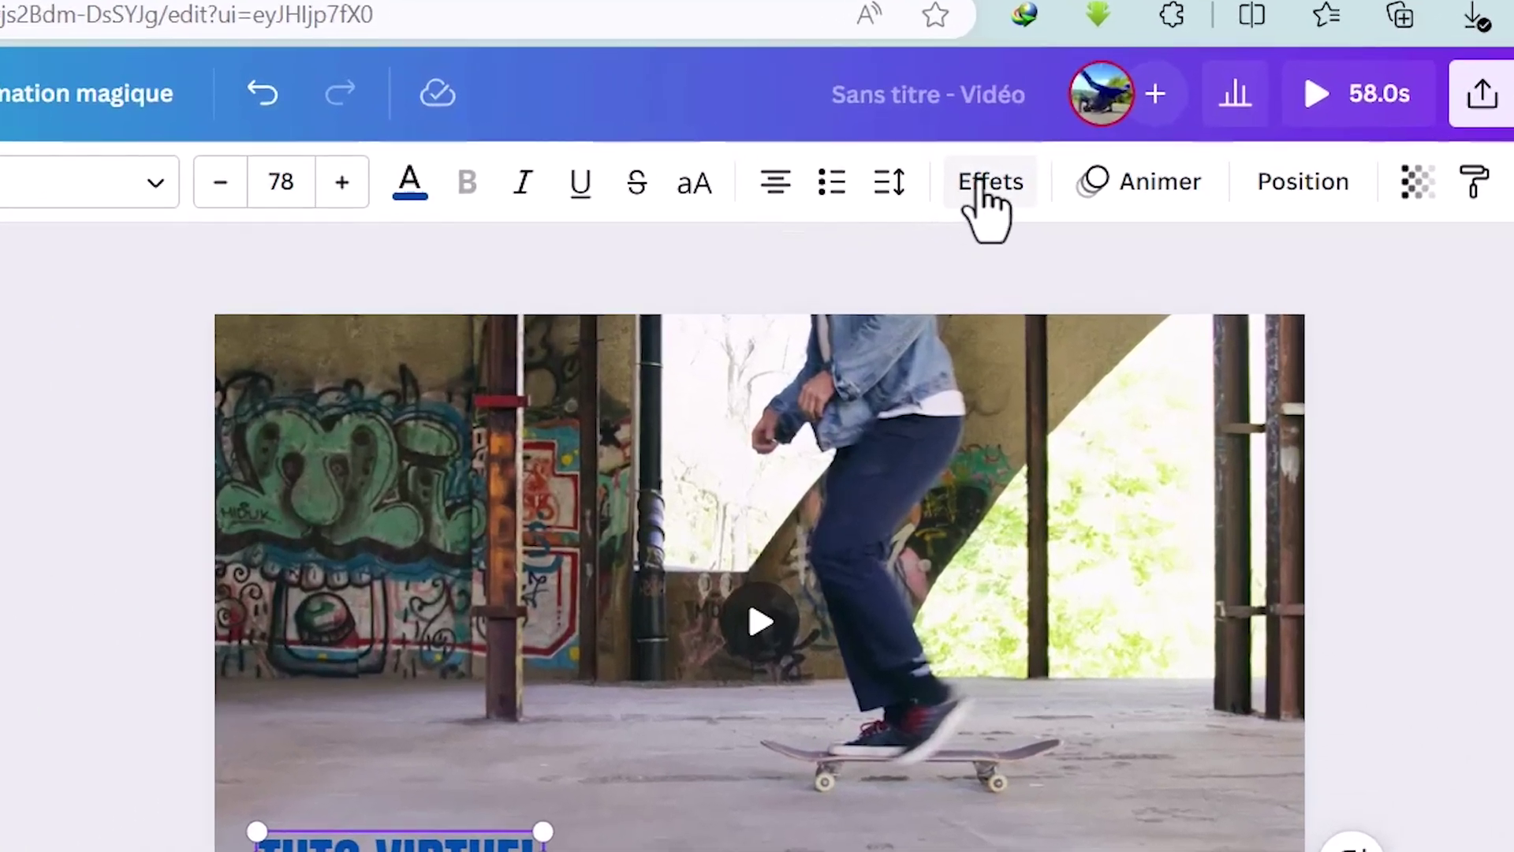
Try the Bordure text effect on the title, set the style back to Aucun and deselect the title.
click(986, 183)
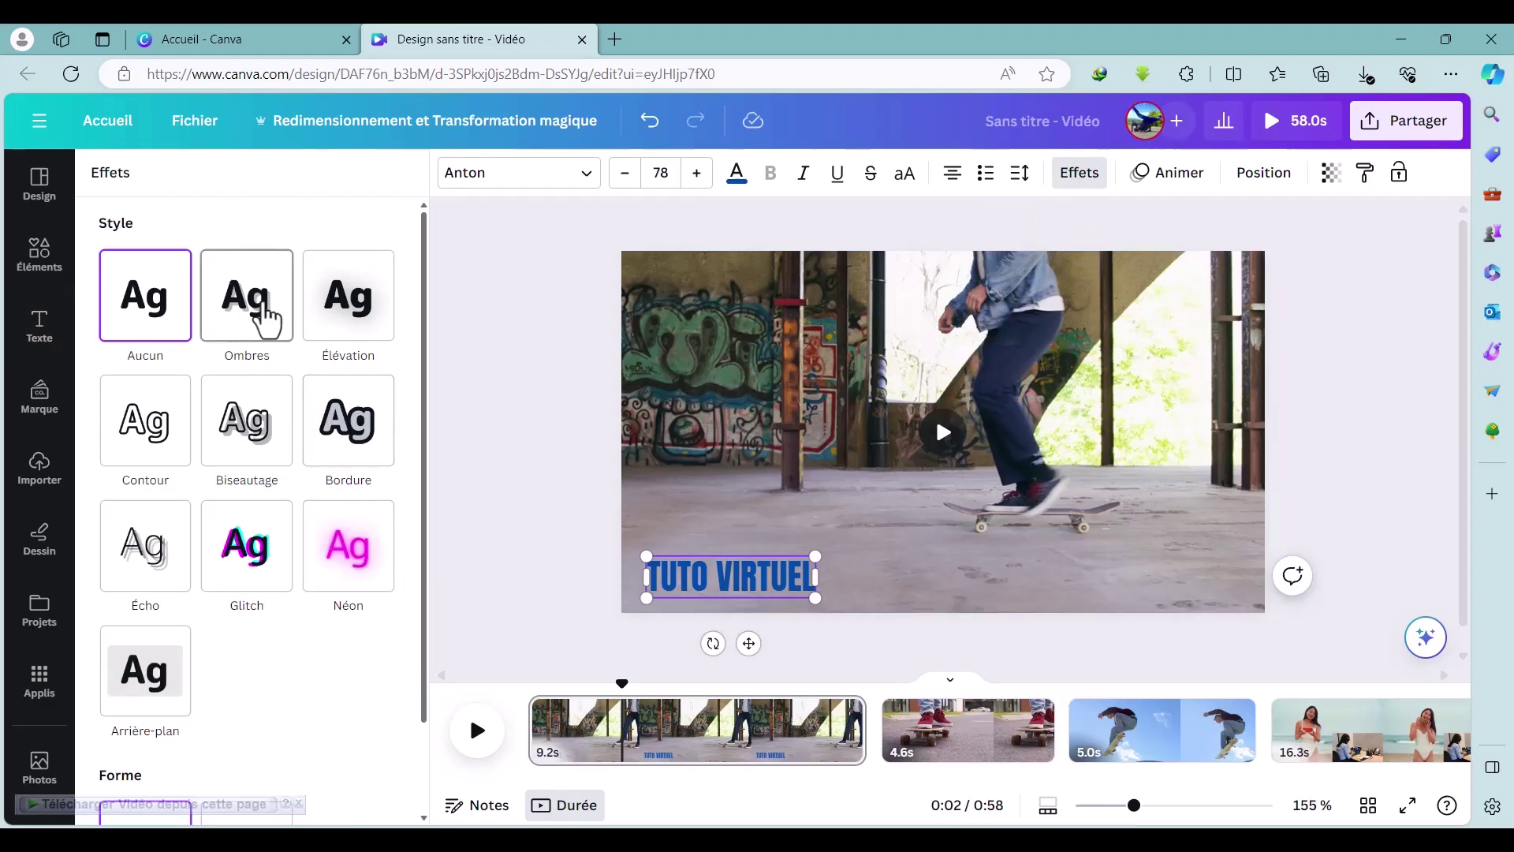
click(348, 416)
click(112, 322)
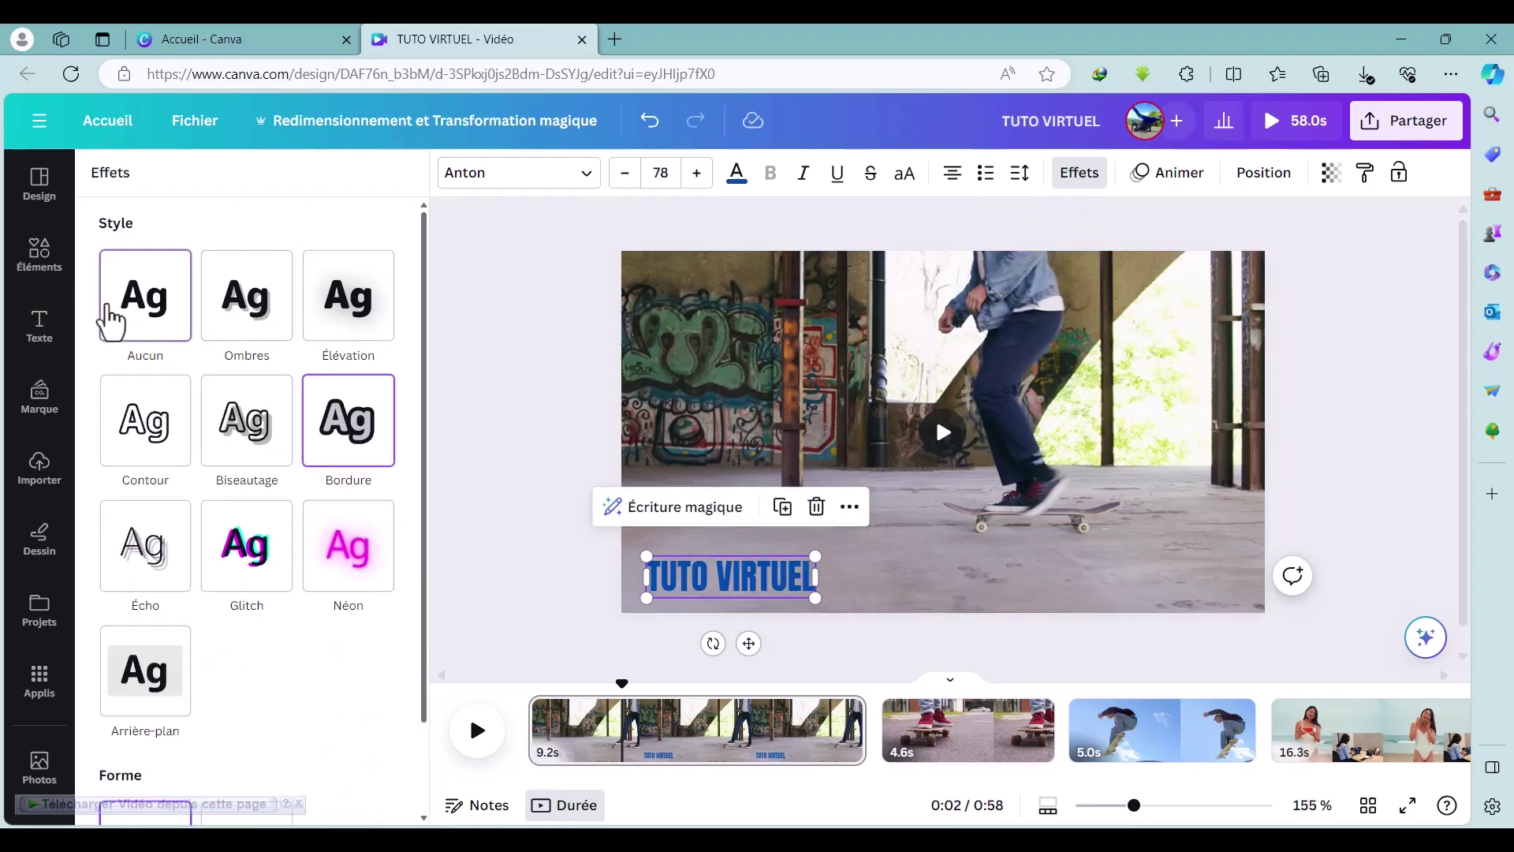
scroll(244, 442, down, 2)
scroll(228, 473, up, 2)
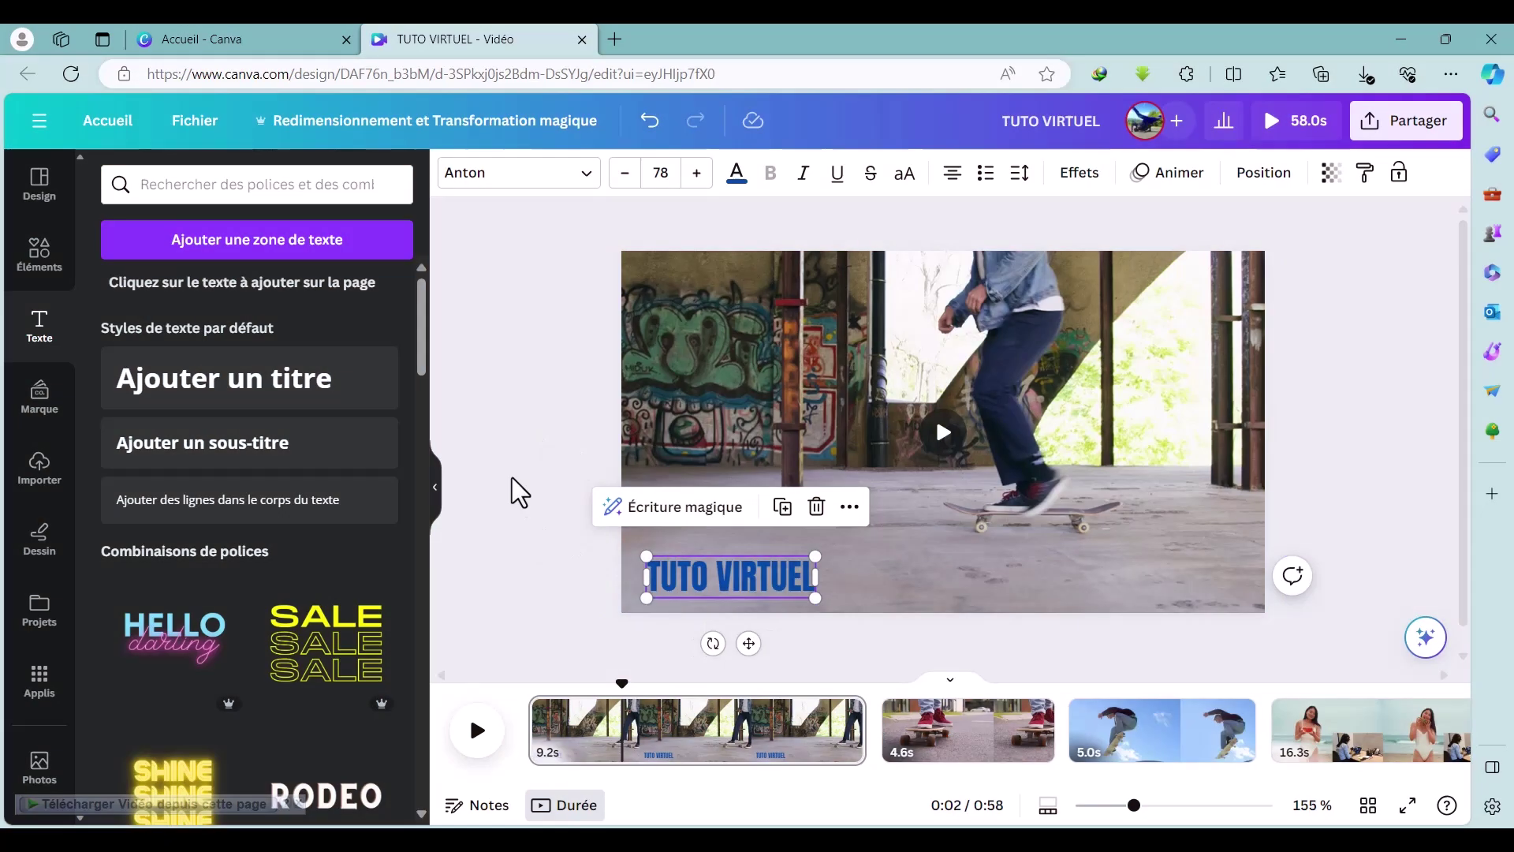
click(539, 483)
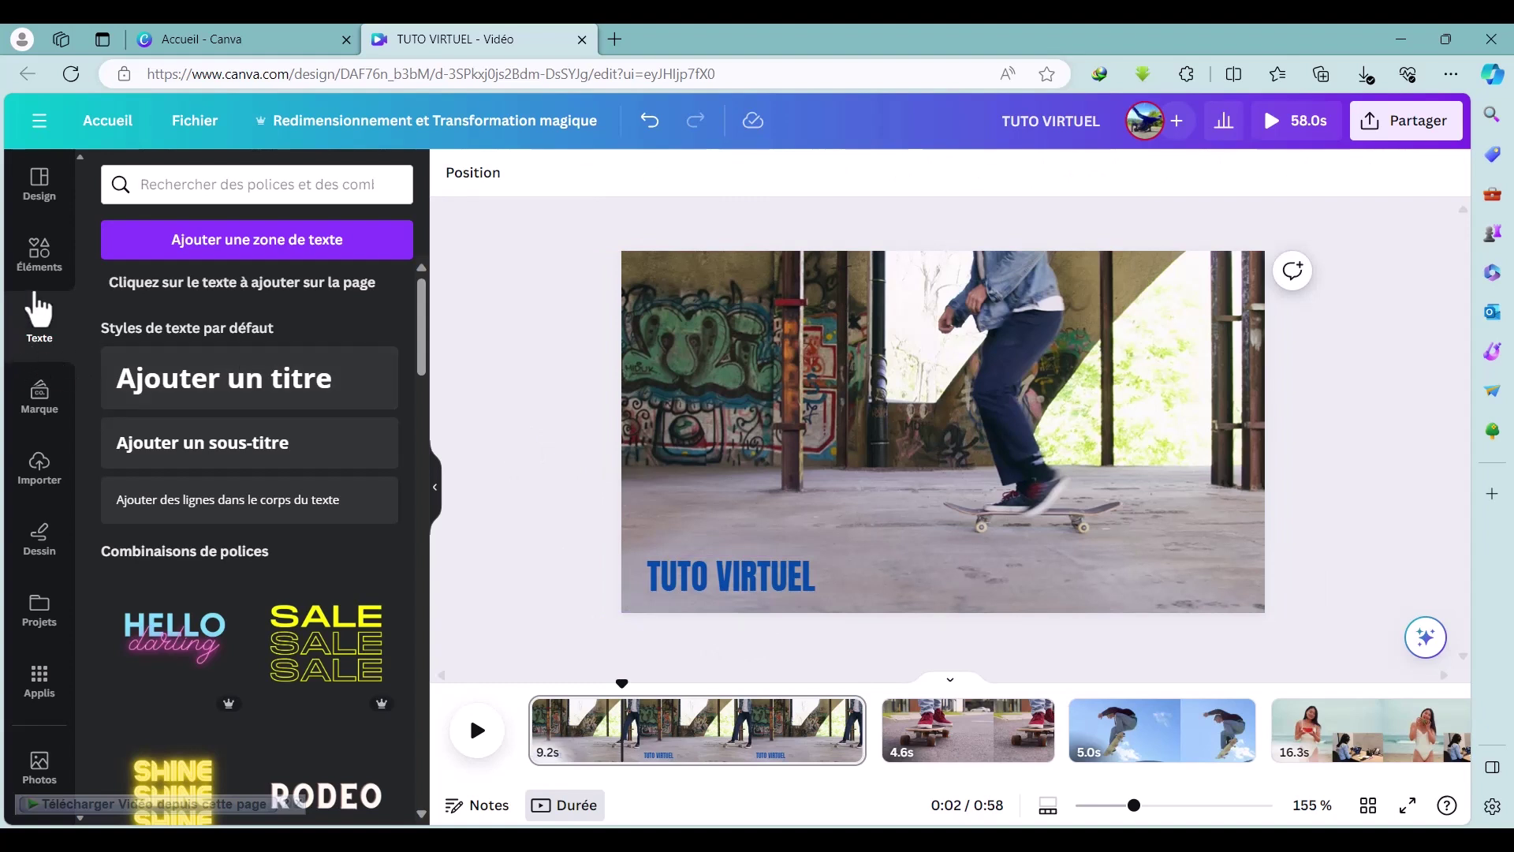
Add a square shape and reshape it into a rectangle sitting behind the title in the page's lower-left corner.
click(41, 267)
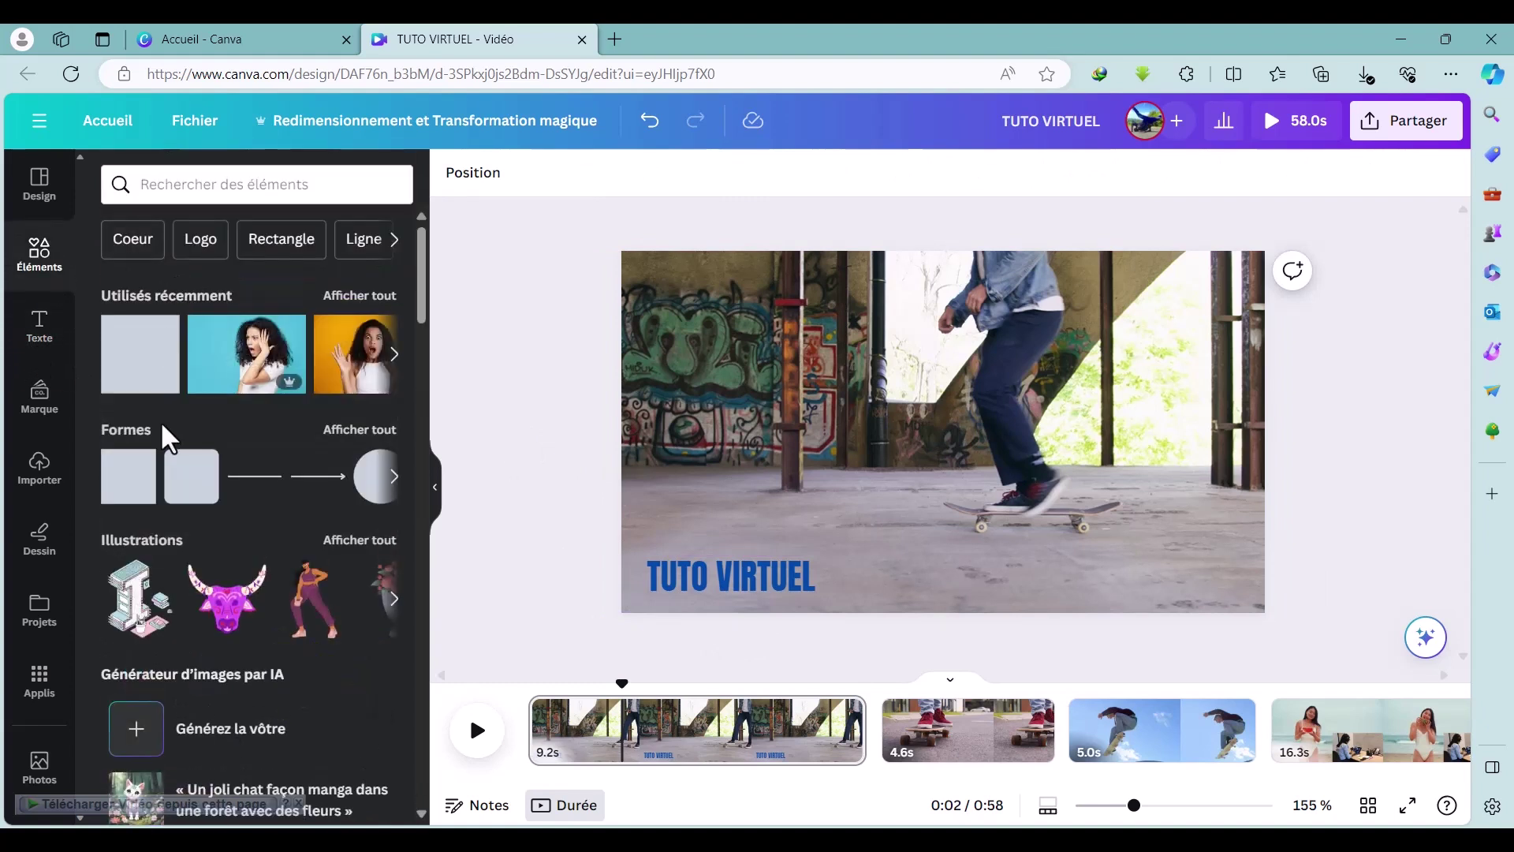
click(118, 498)
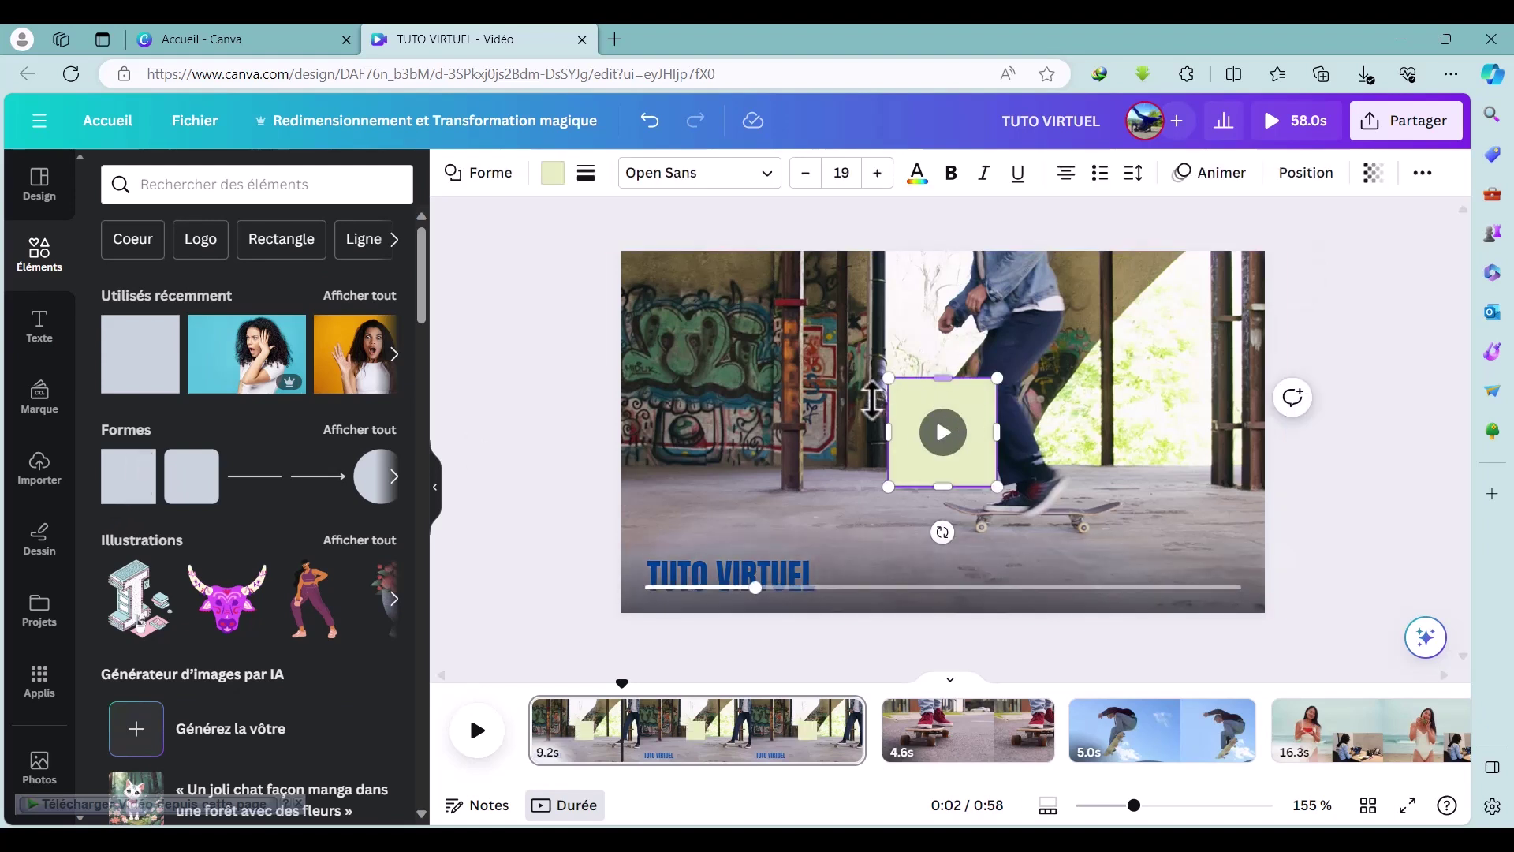
drag(915, 404, 814, 498)
mouse_move(673, 499)
mouse_down()
mouse_move(642, 498)
mouse_move(658, 499)
mouse_up()
drag(783, 491, 788, 582)
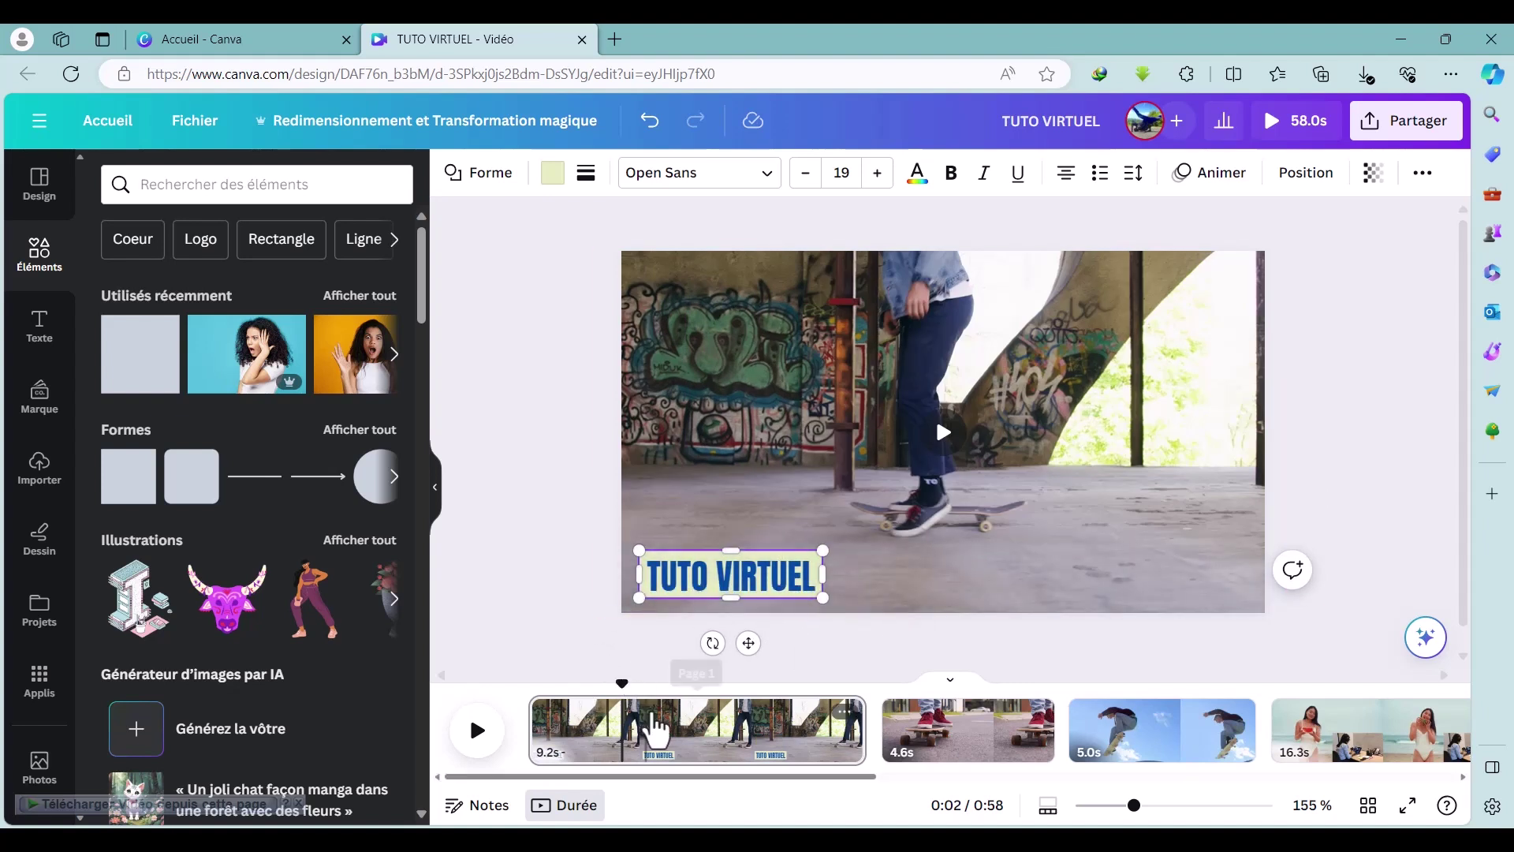
Fill the rectangle behind the title with white, look at its border options without changing them, and deselect it.
click(553, 180)
click(375, 298)
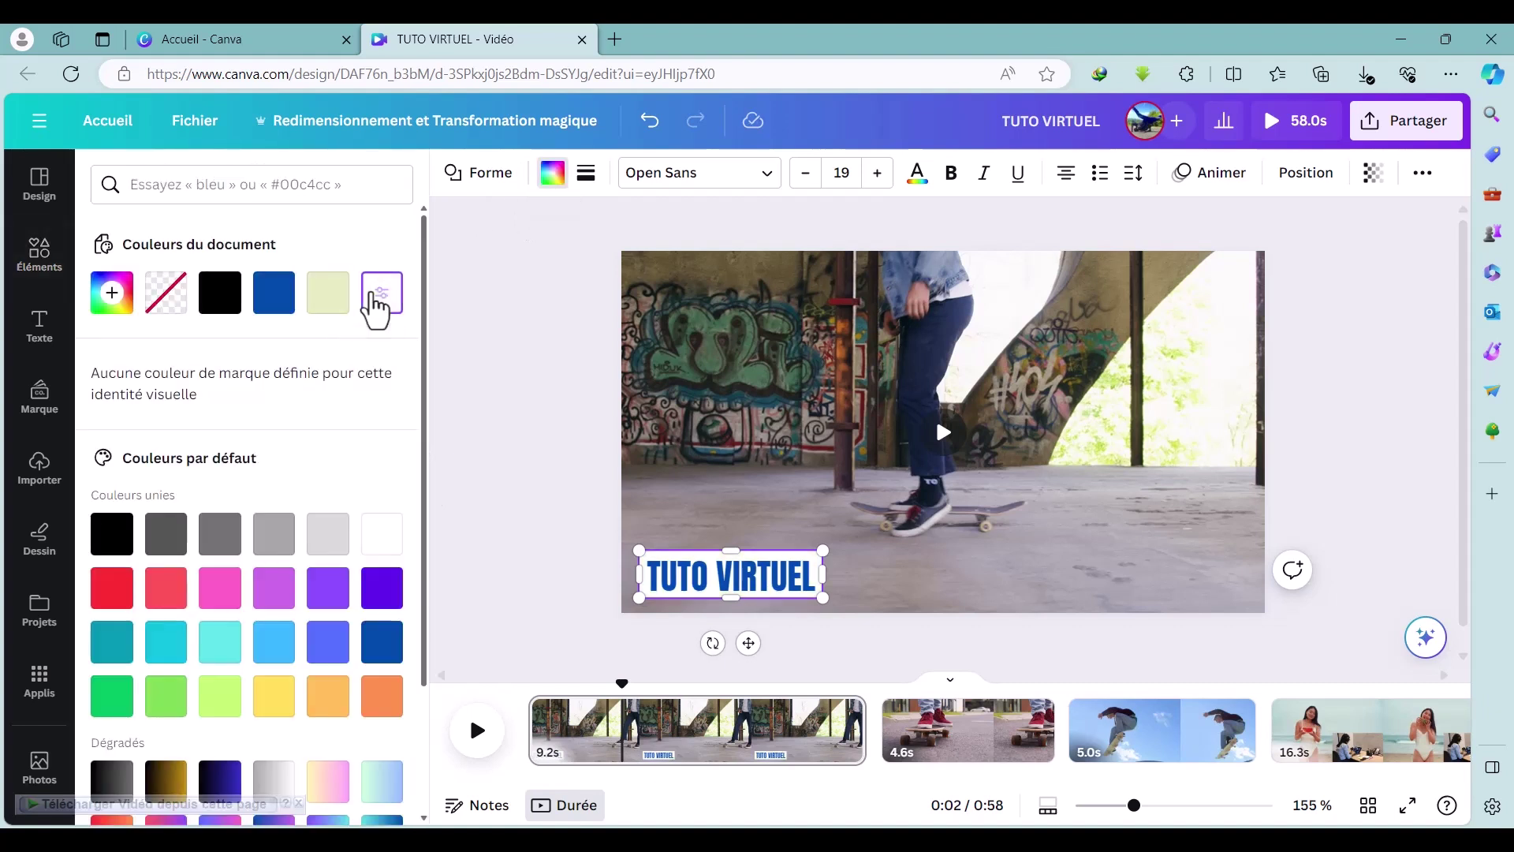
click(586, 176)
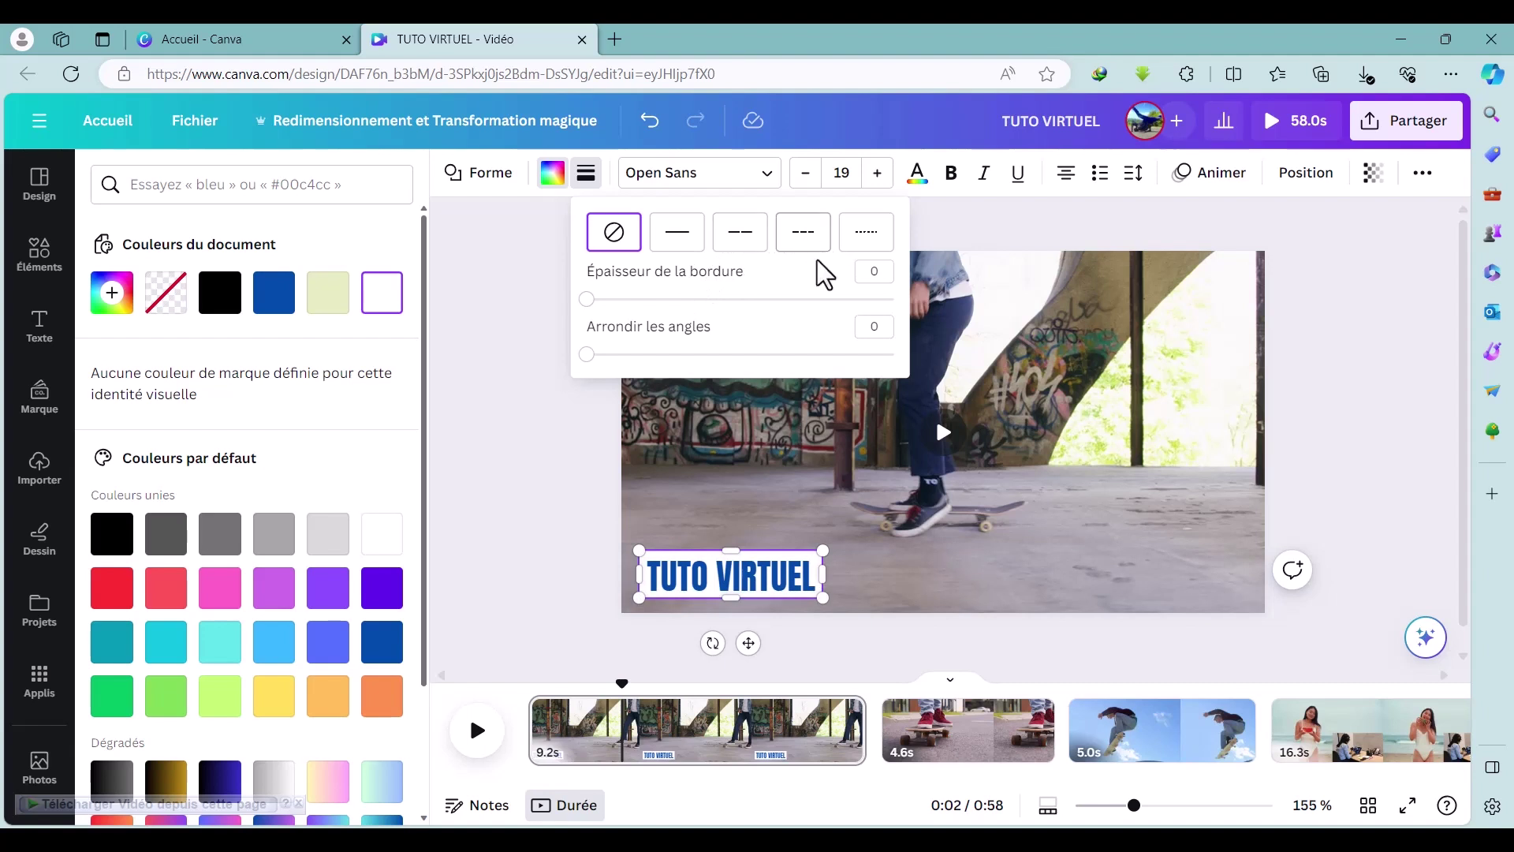
click(796, 475)
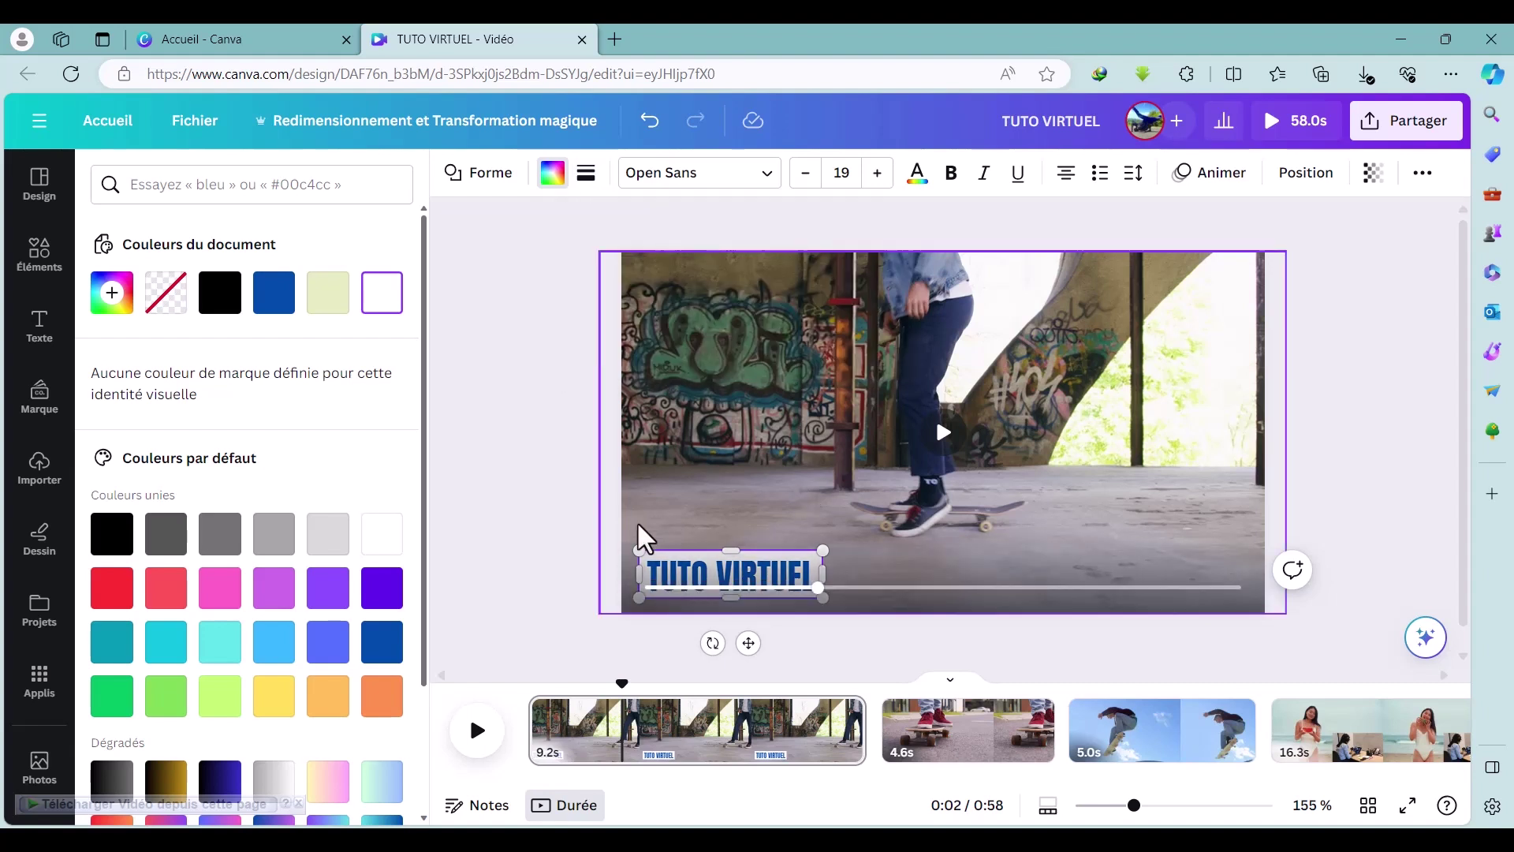
click(556, 556)
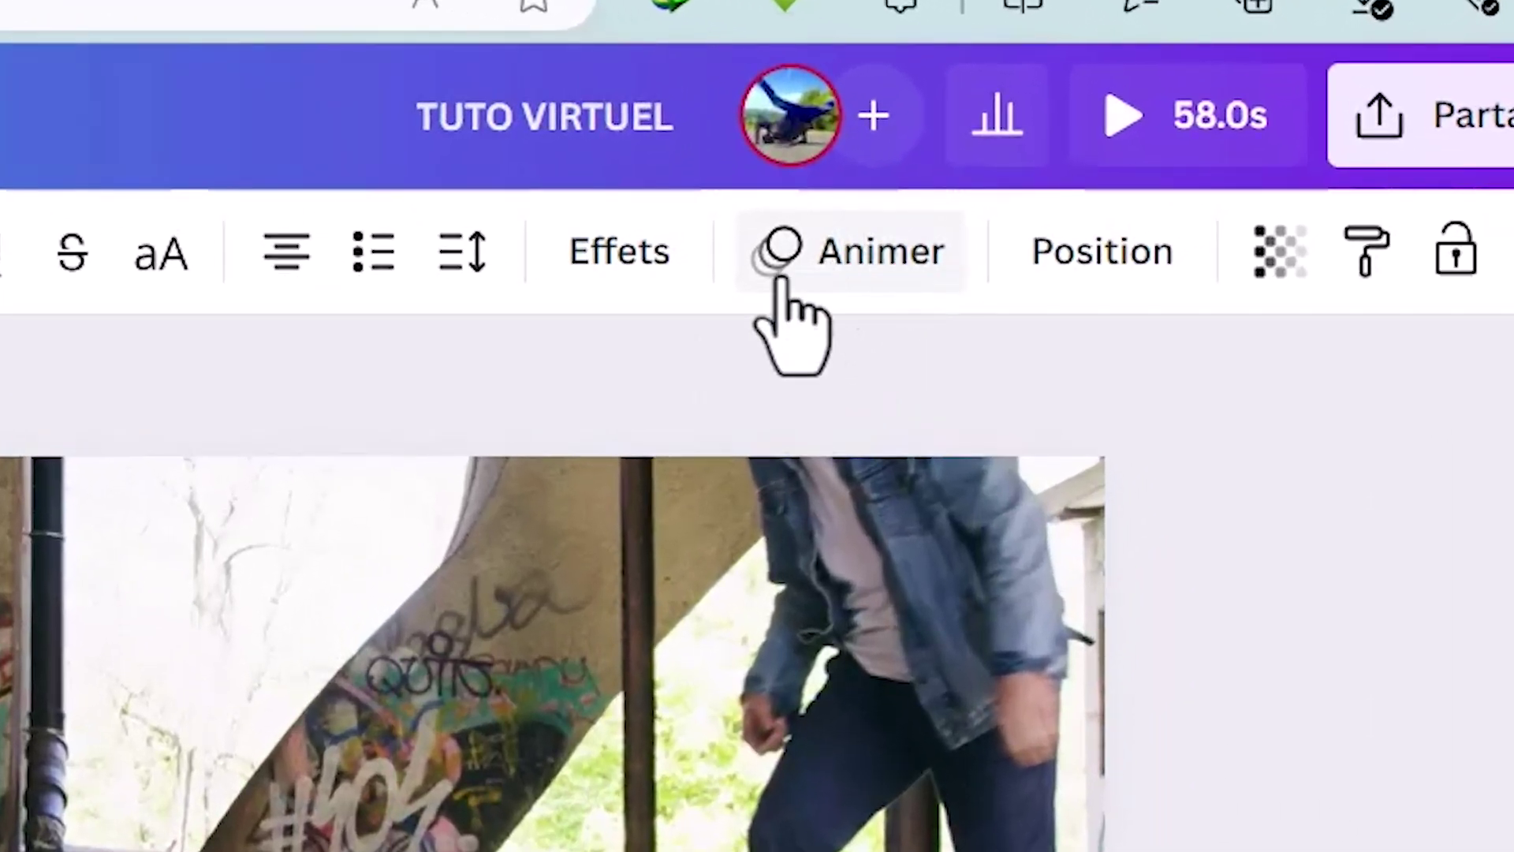
Apply the Lever text animation to the TUTO VIRTUEL title.
click(883, 251)
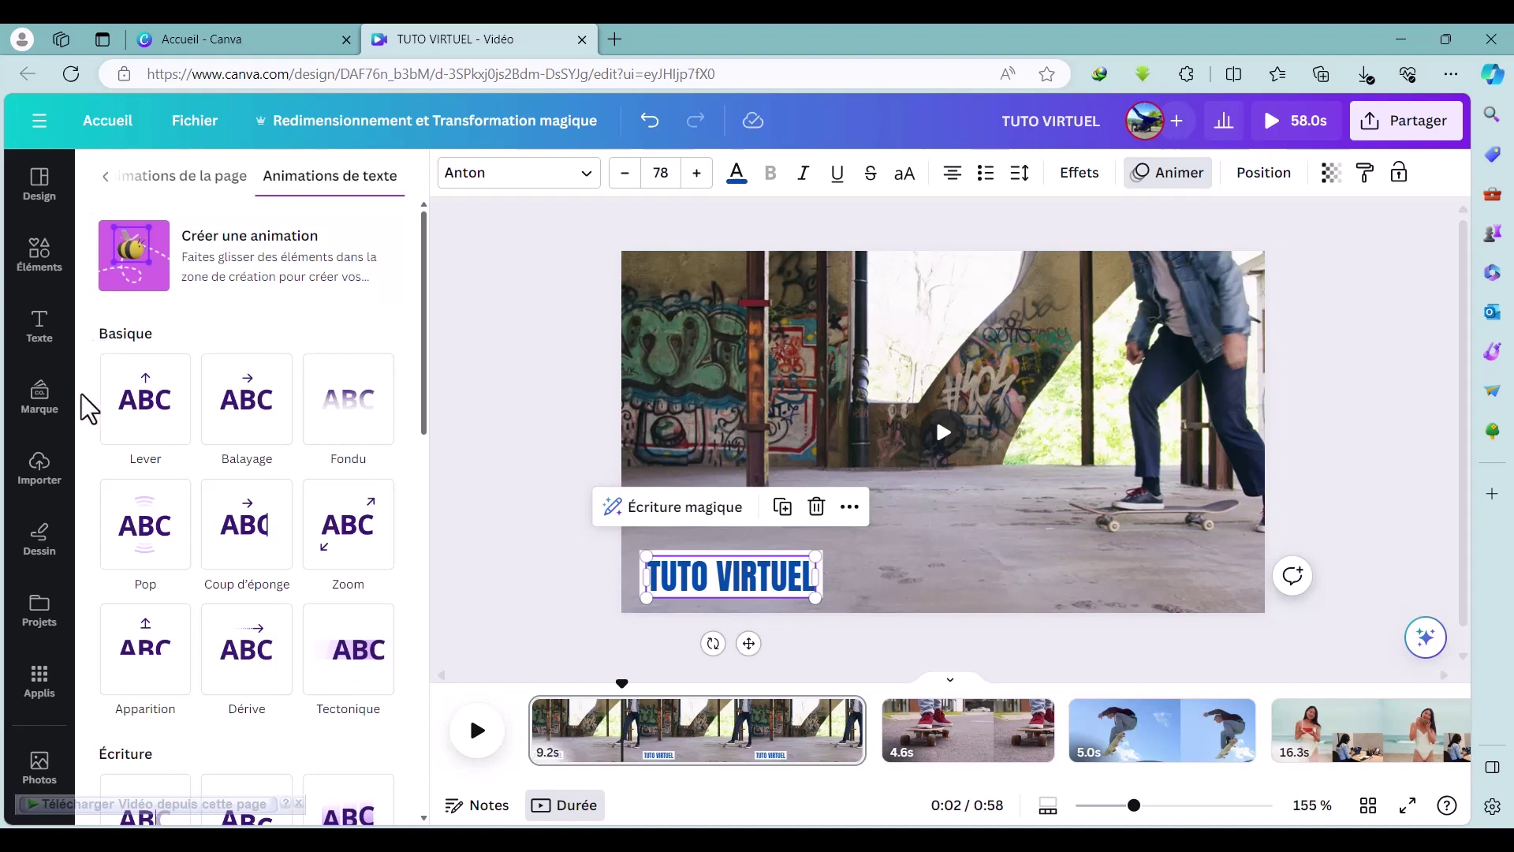
click(110, 401)
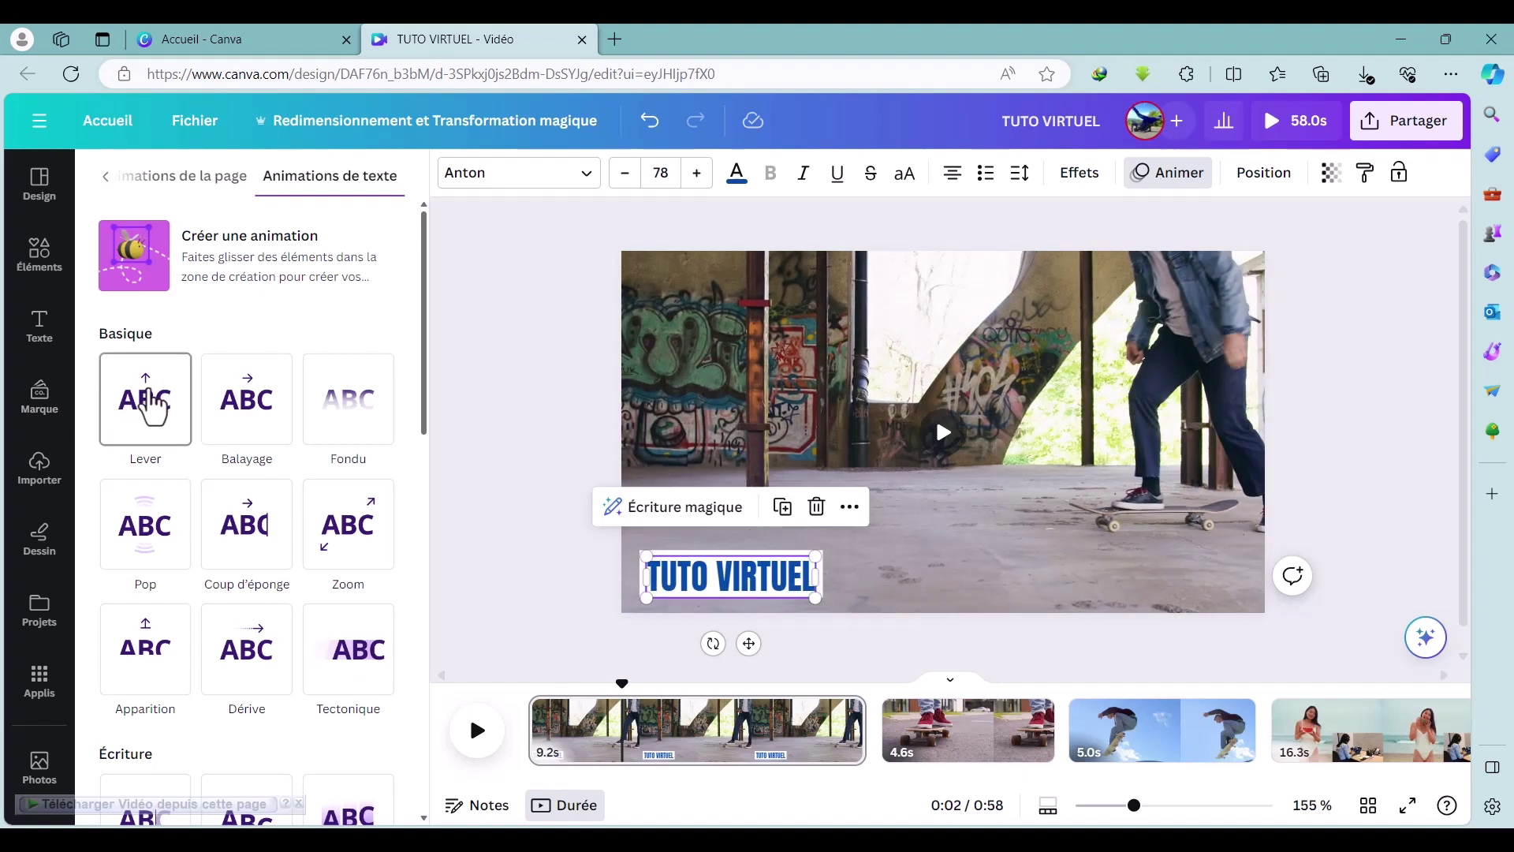
click(149, 404)
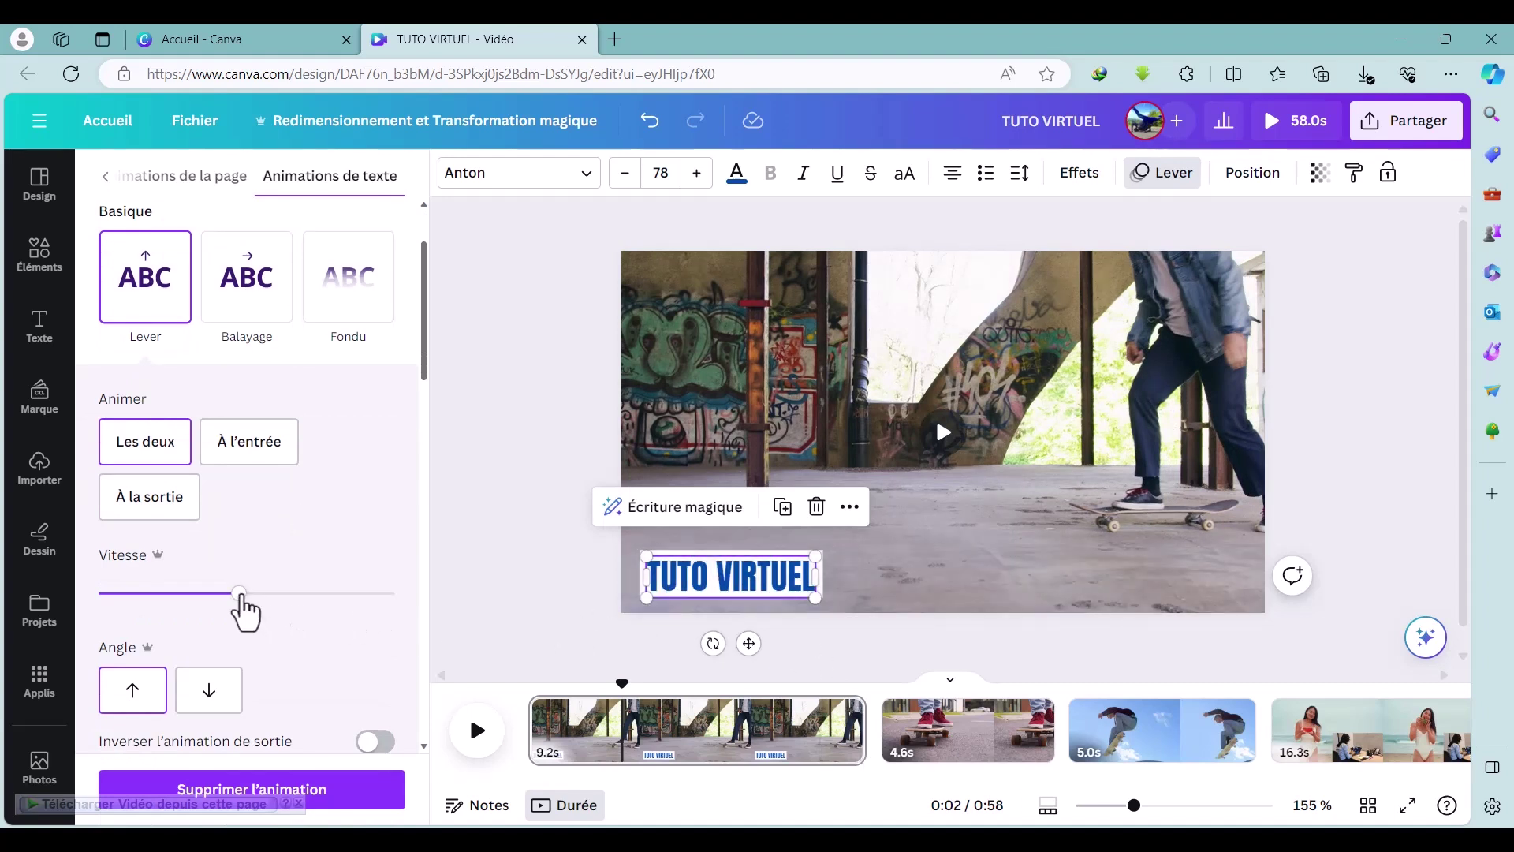
Lower the speed of the title's Lever animation to about a quarter of its range and close the animation options.
drag(278, 592, 169, 593)
scroll(142, 568, down, 2)
click(117, 543)
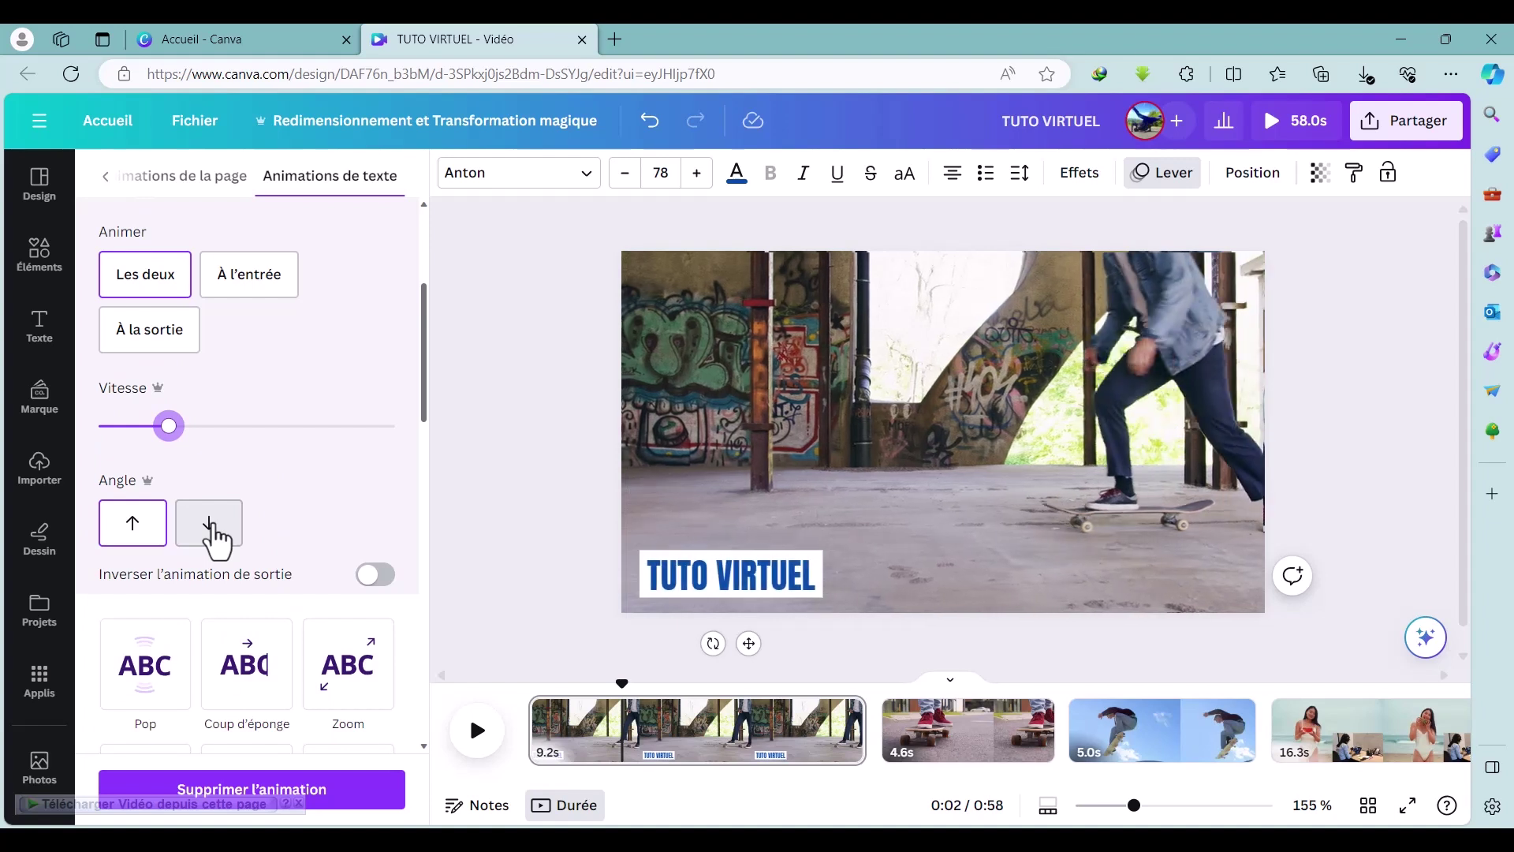
scroll(264, 464, down, 2)
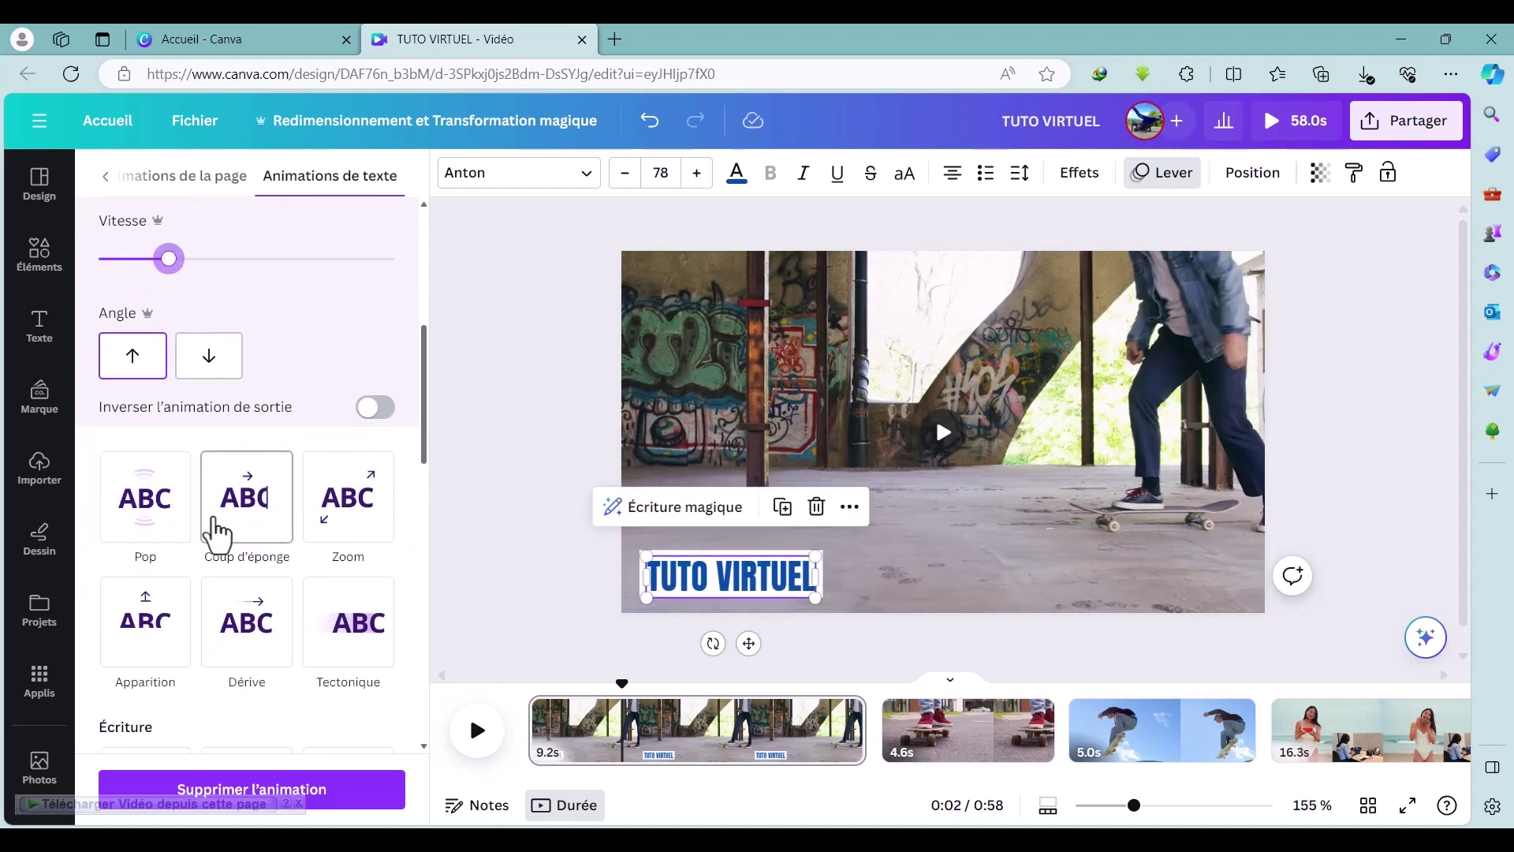
scroll(249, 528, down, 3)
scroll(248, 528, down, 1)
scroll(237, 531, up, 10)
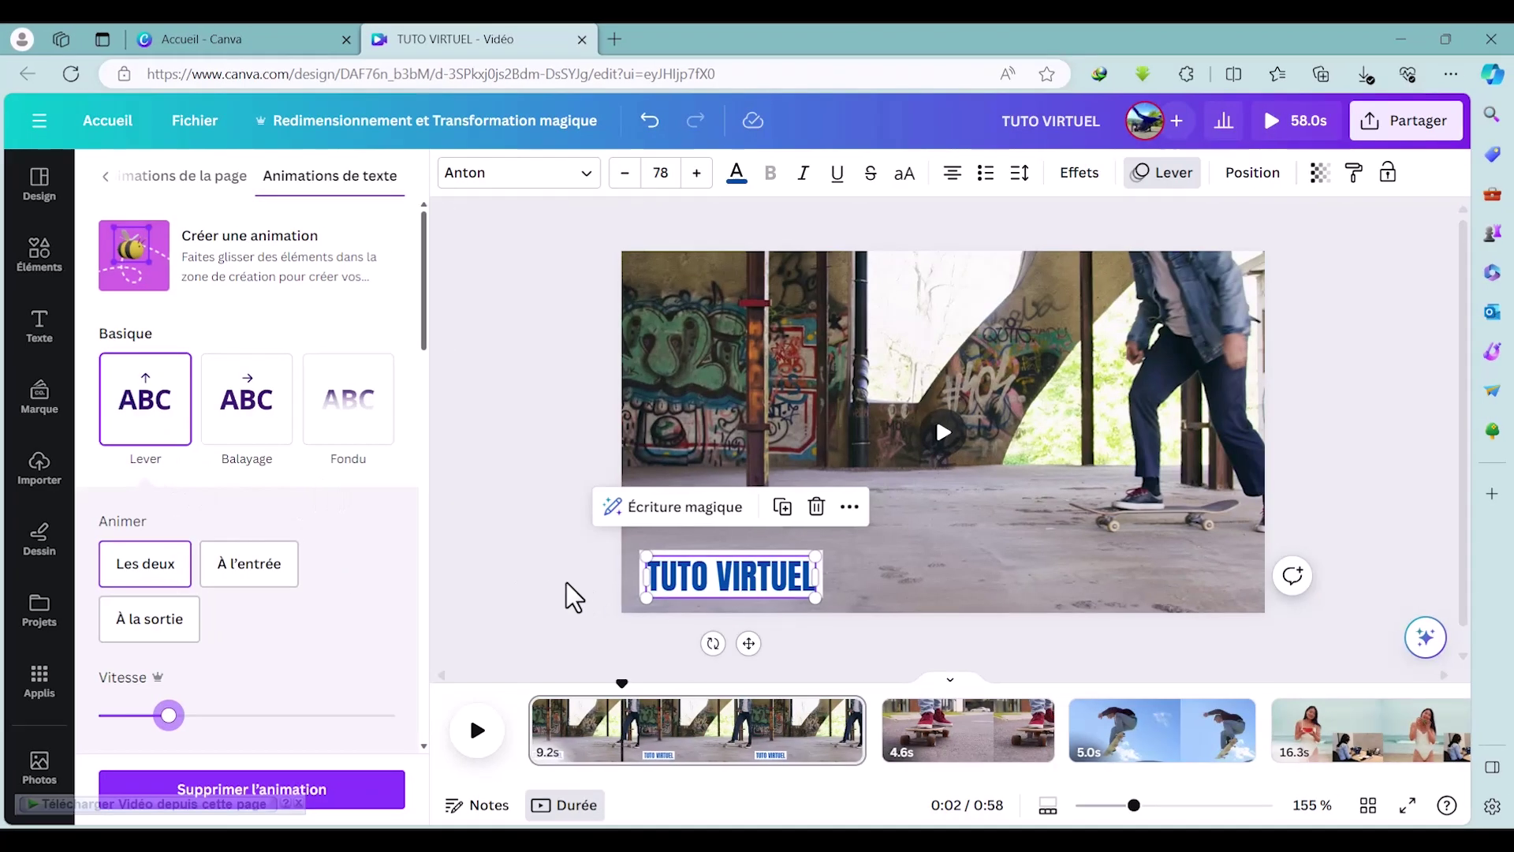
click(560, 597)
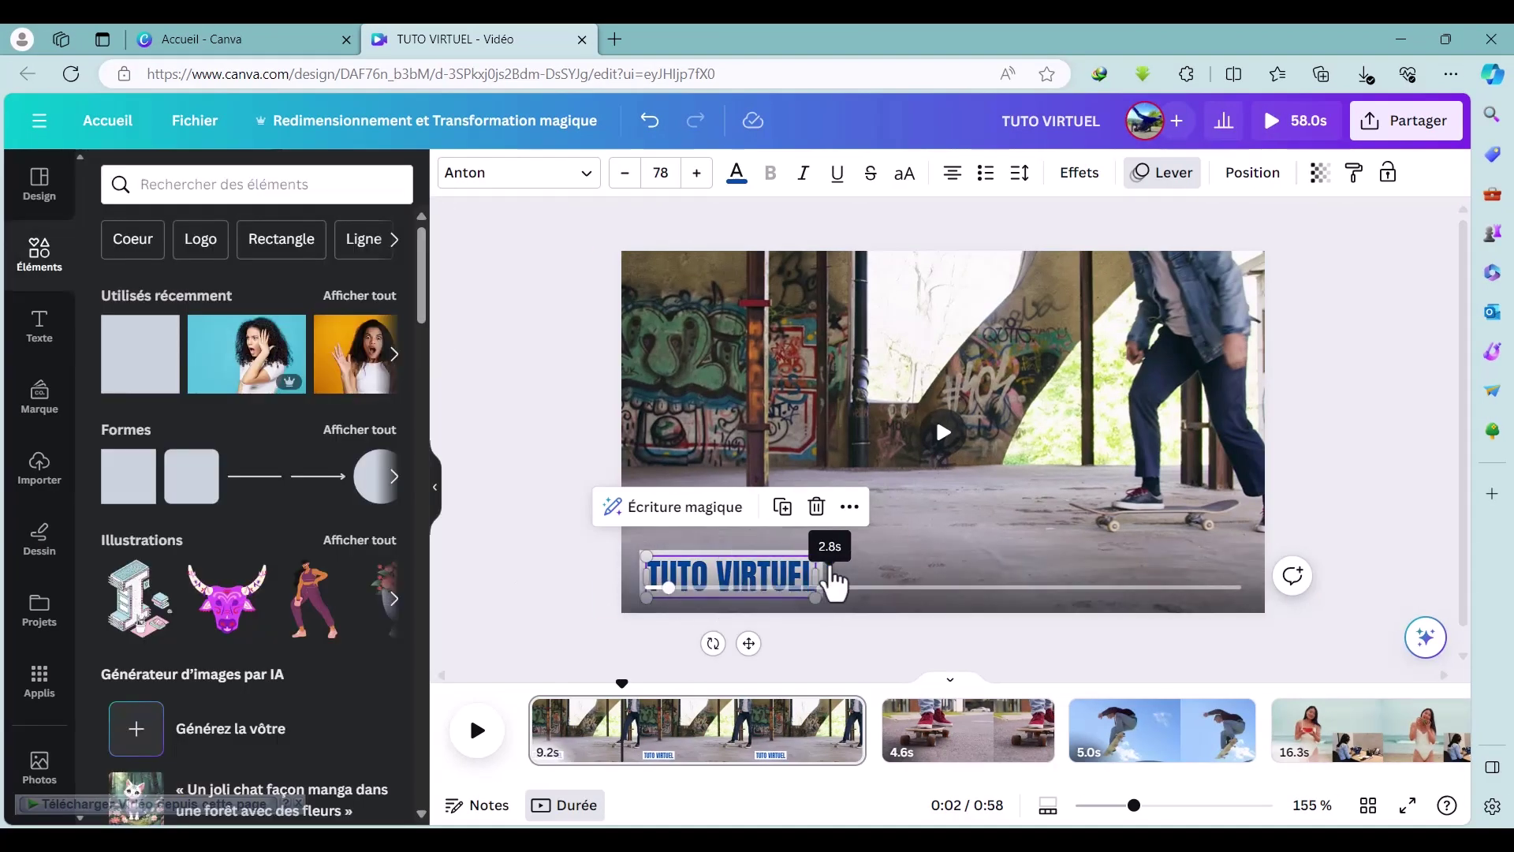
Apply the Balayage animation to the white rectangle behind the title and set its speed to about a quarter of its range.
click(884, 575)
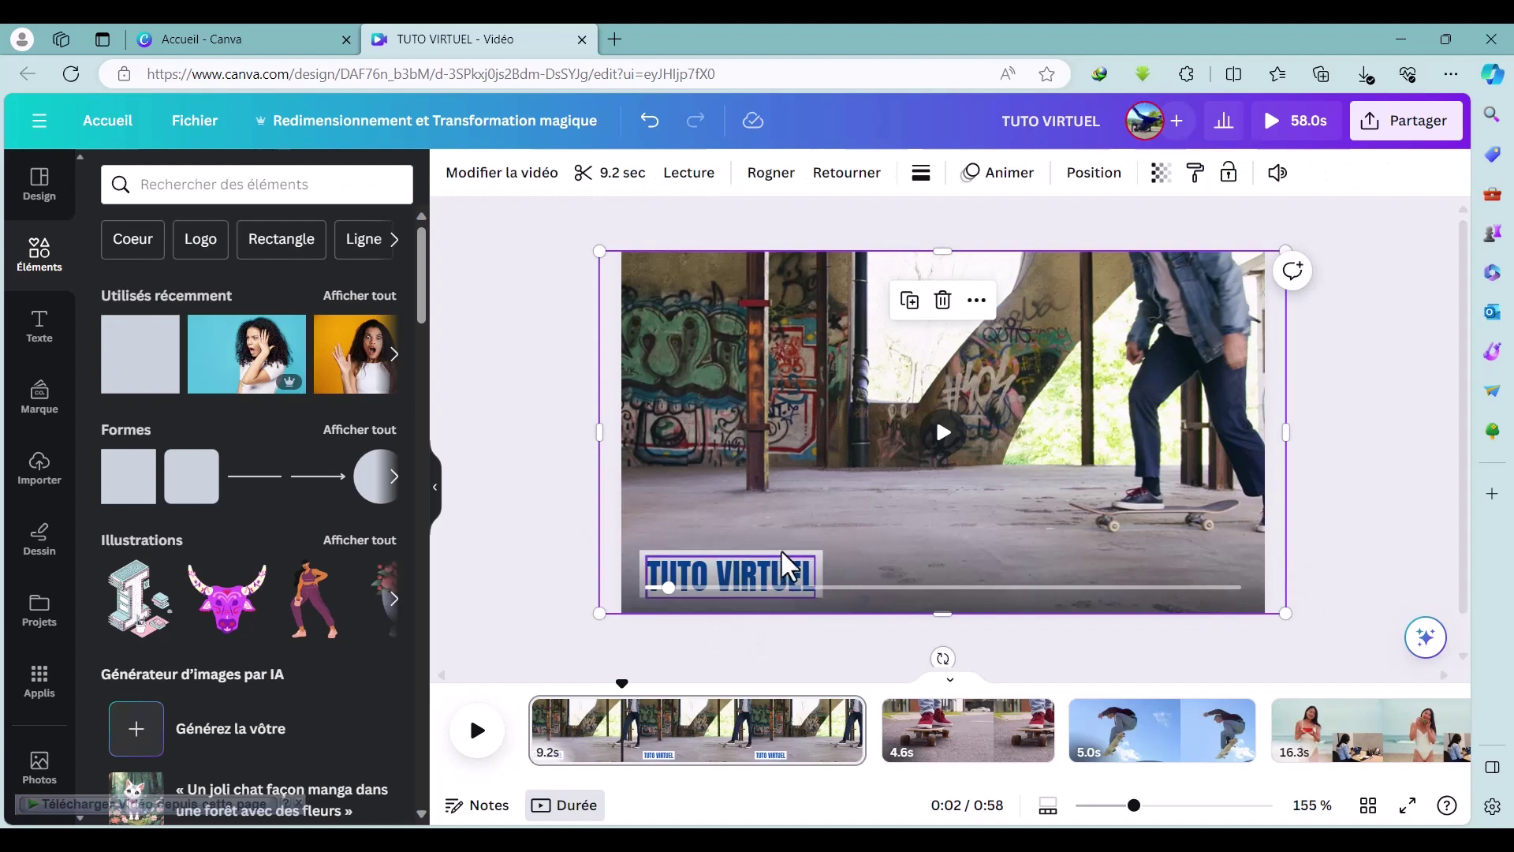
click(820, 568)
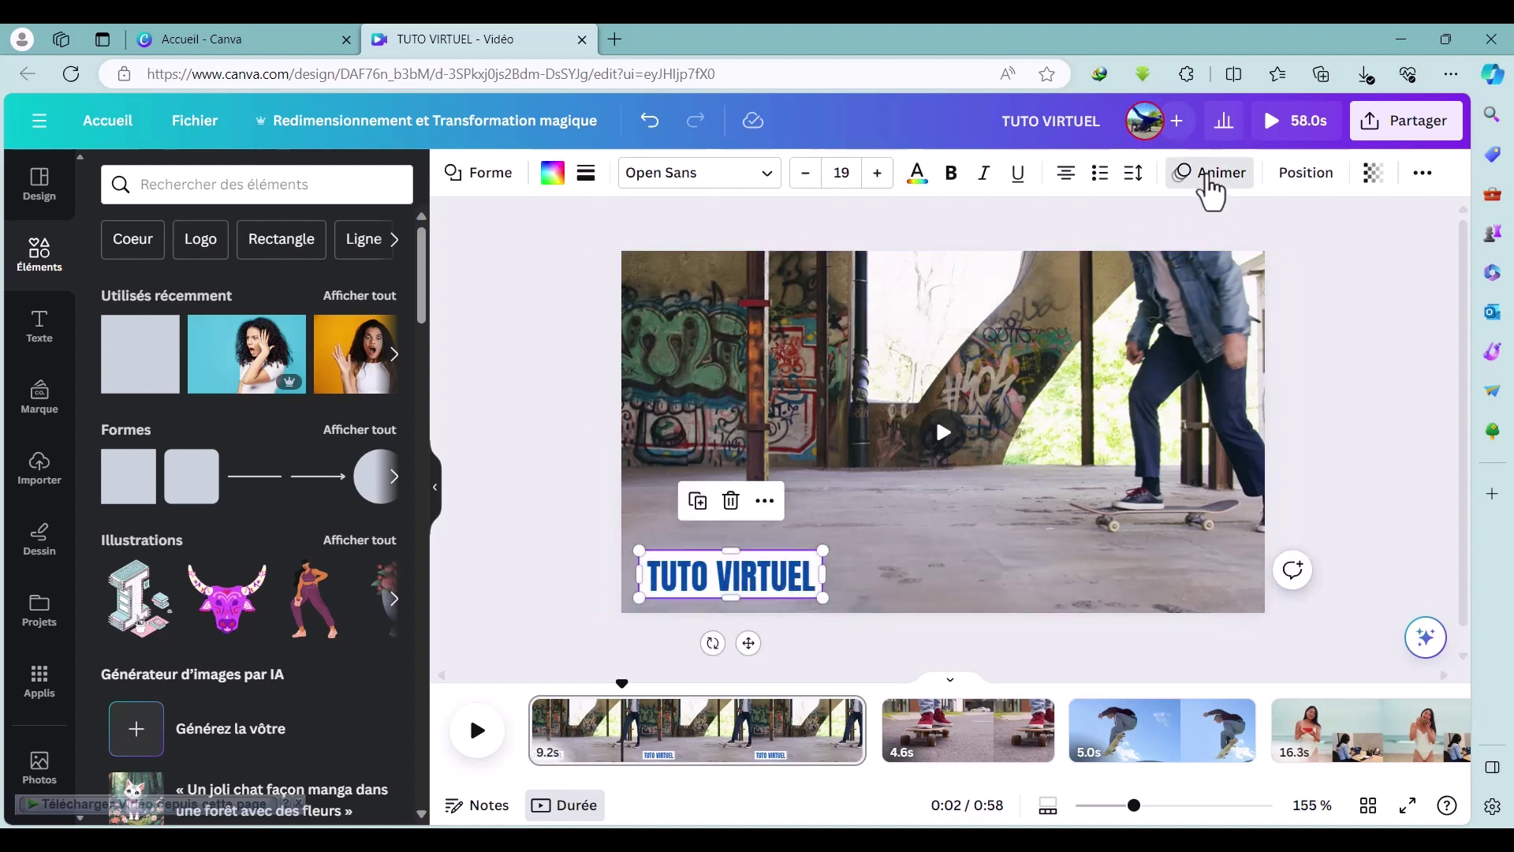
click(1208, 180)
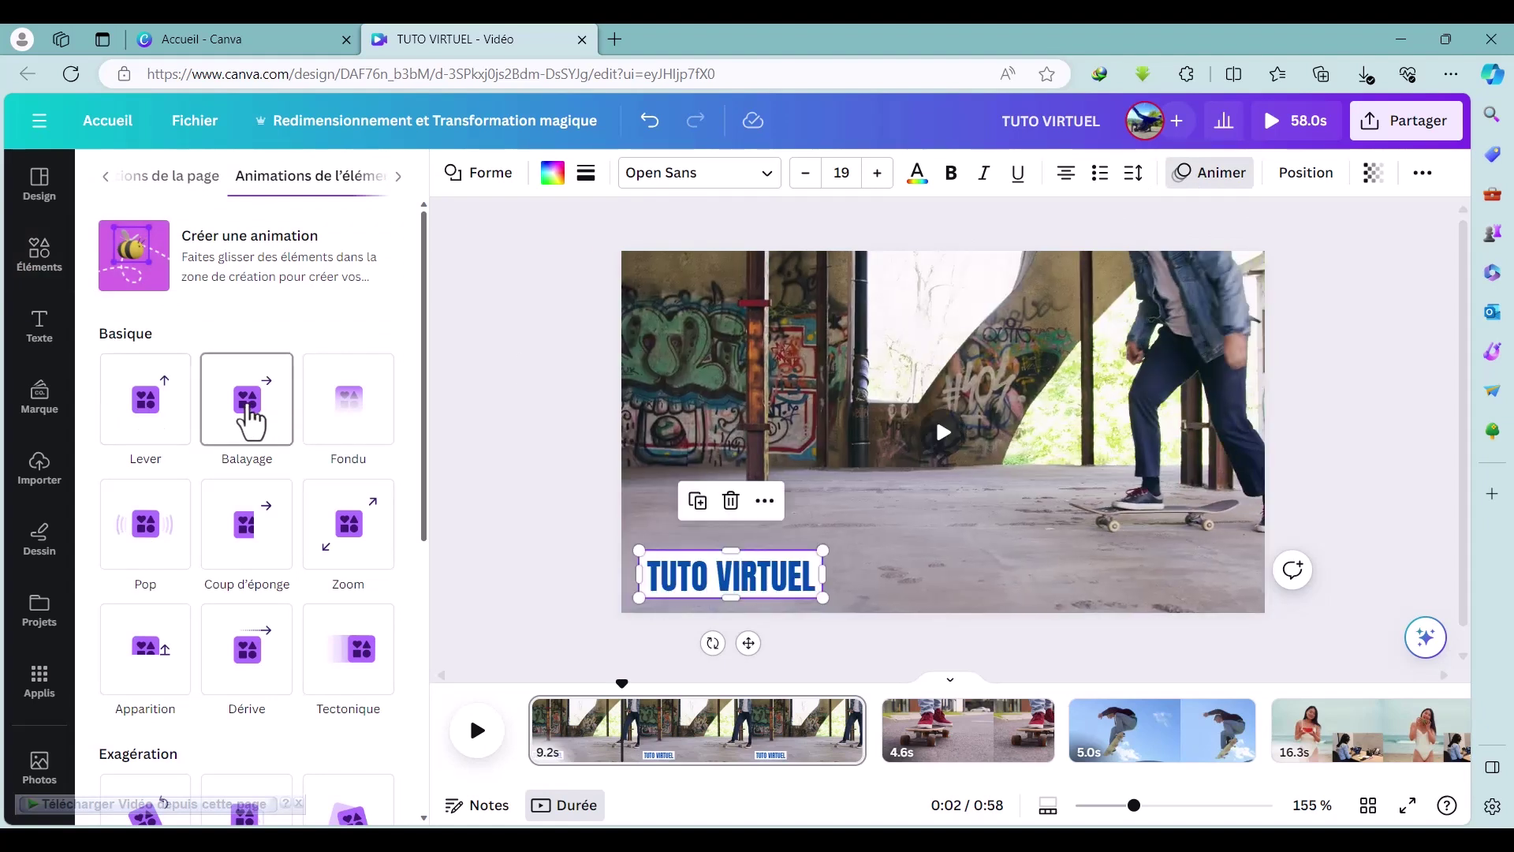
click(249, 420)
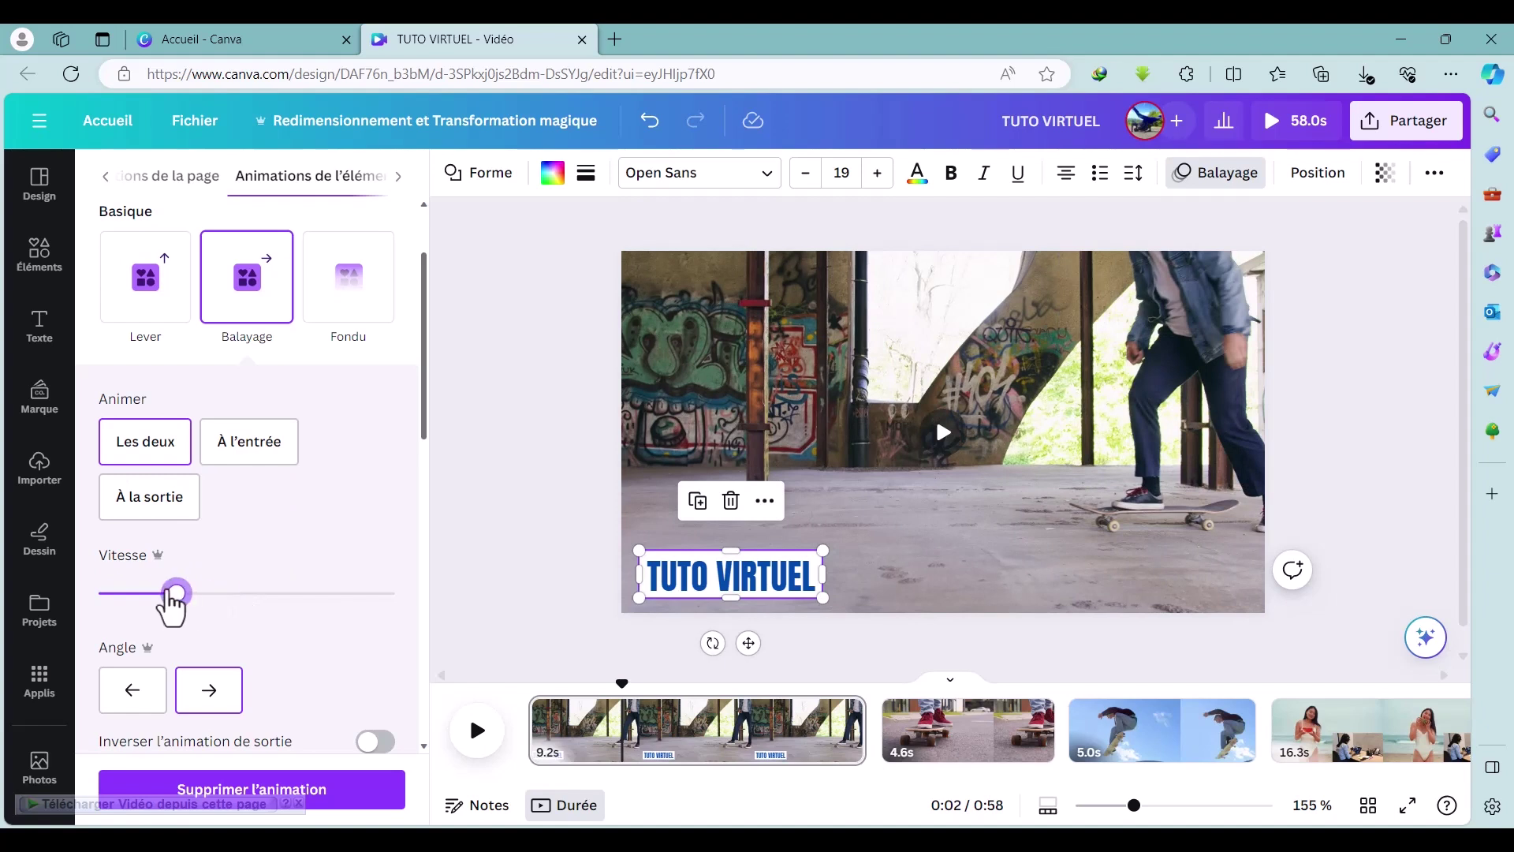
drag(154, 593, 179, 593)
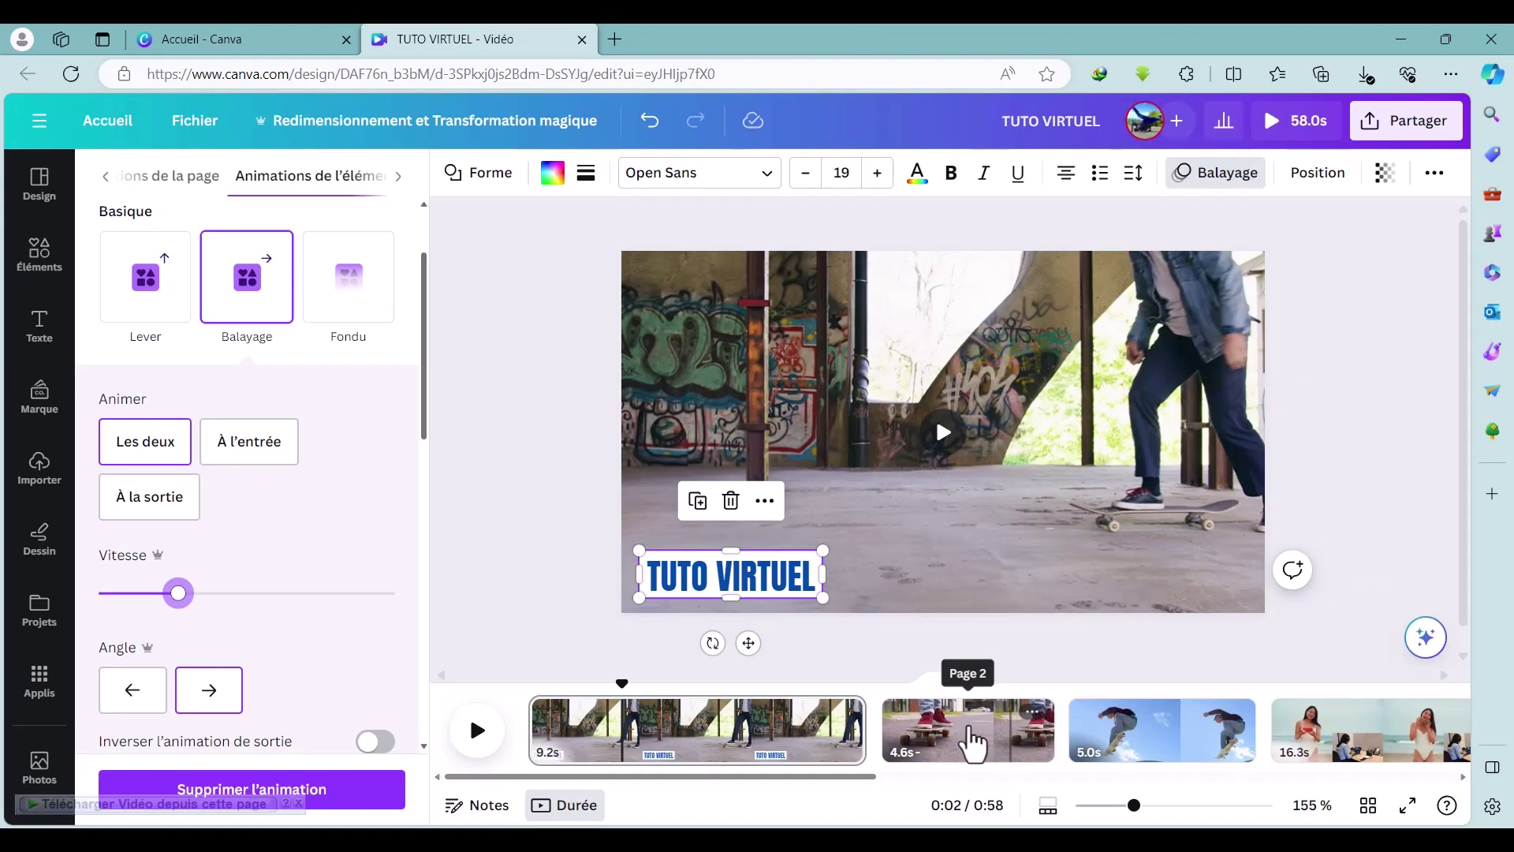
Add a 1-second Fondue transition between the first two pages and apply it to all pages.
mouse_move(870, 749)
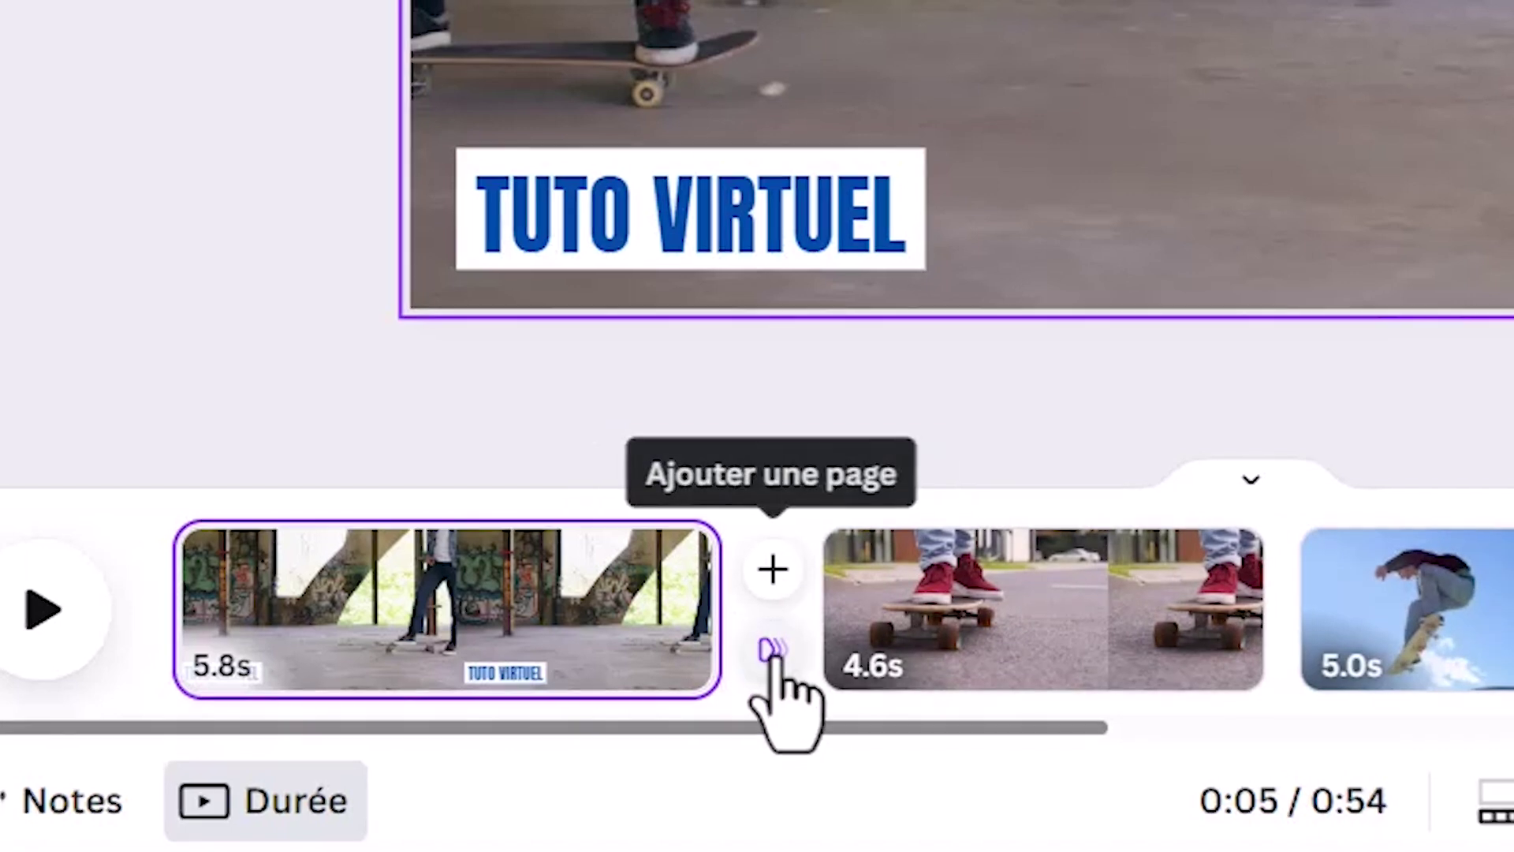
click(771, 651)
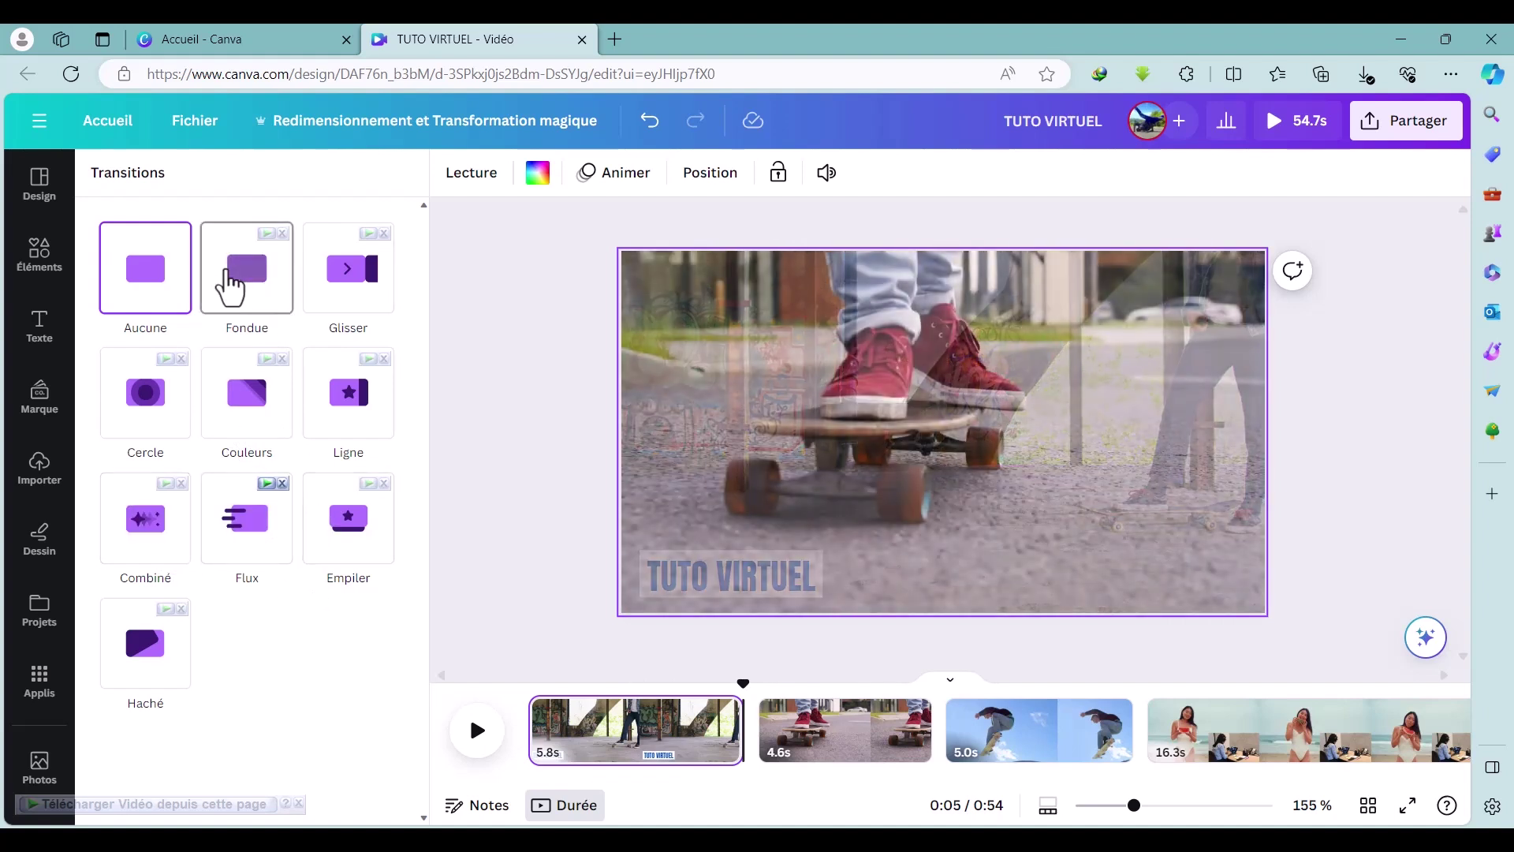
click(233, 286)
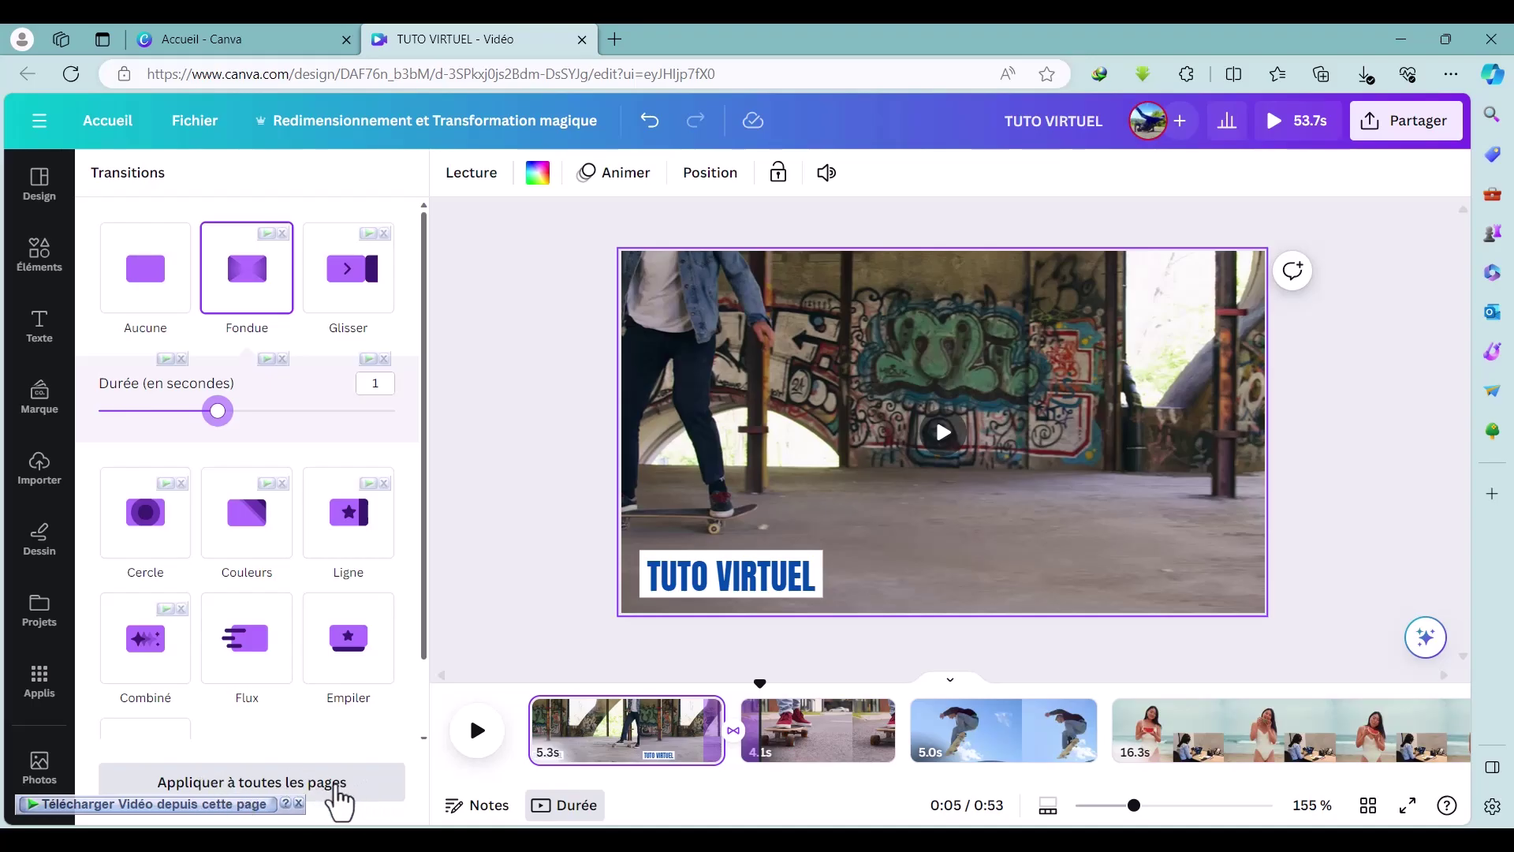
click(343, 800)
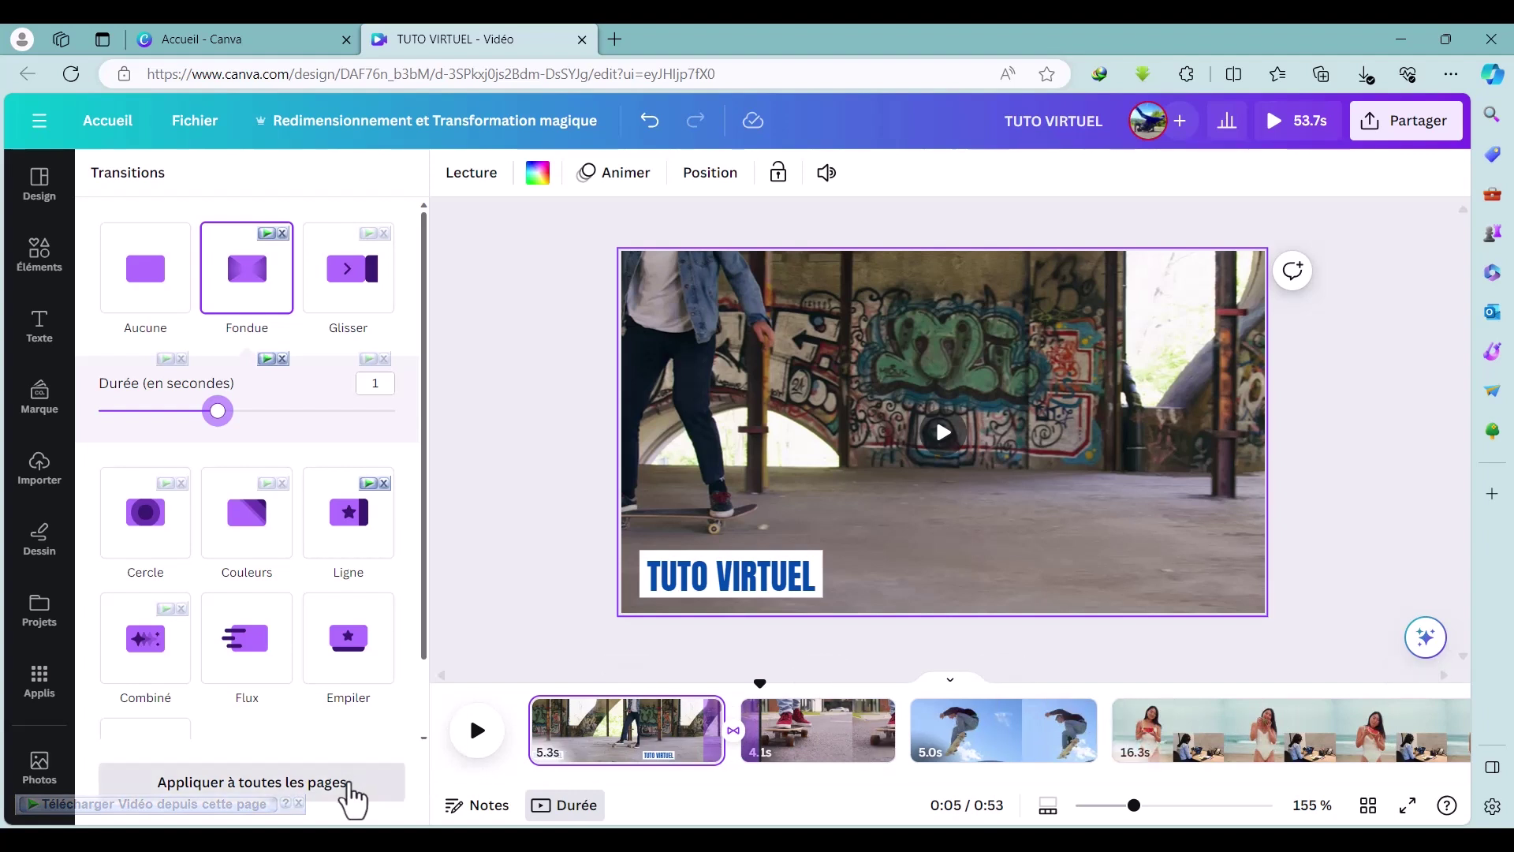
click(347, 800)
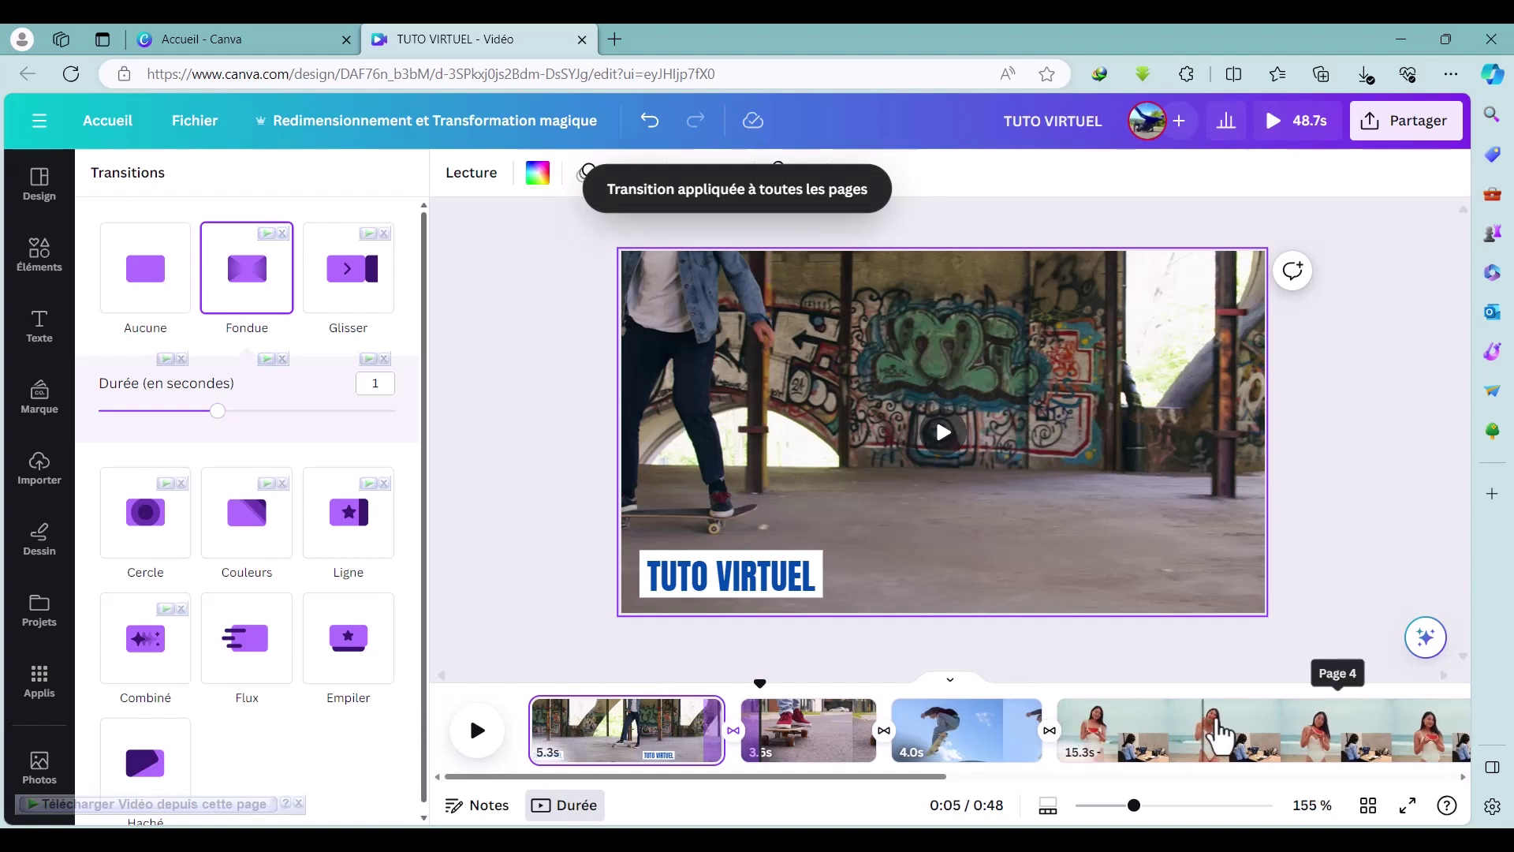
Change the transition between pages 3 and 4 to Glisser and pick a different style for the one between pages 2 and 3.
click(1039, 737)
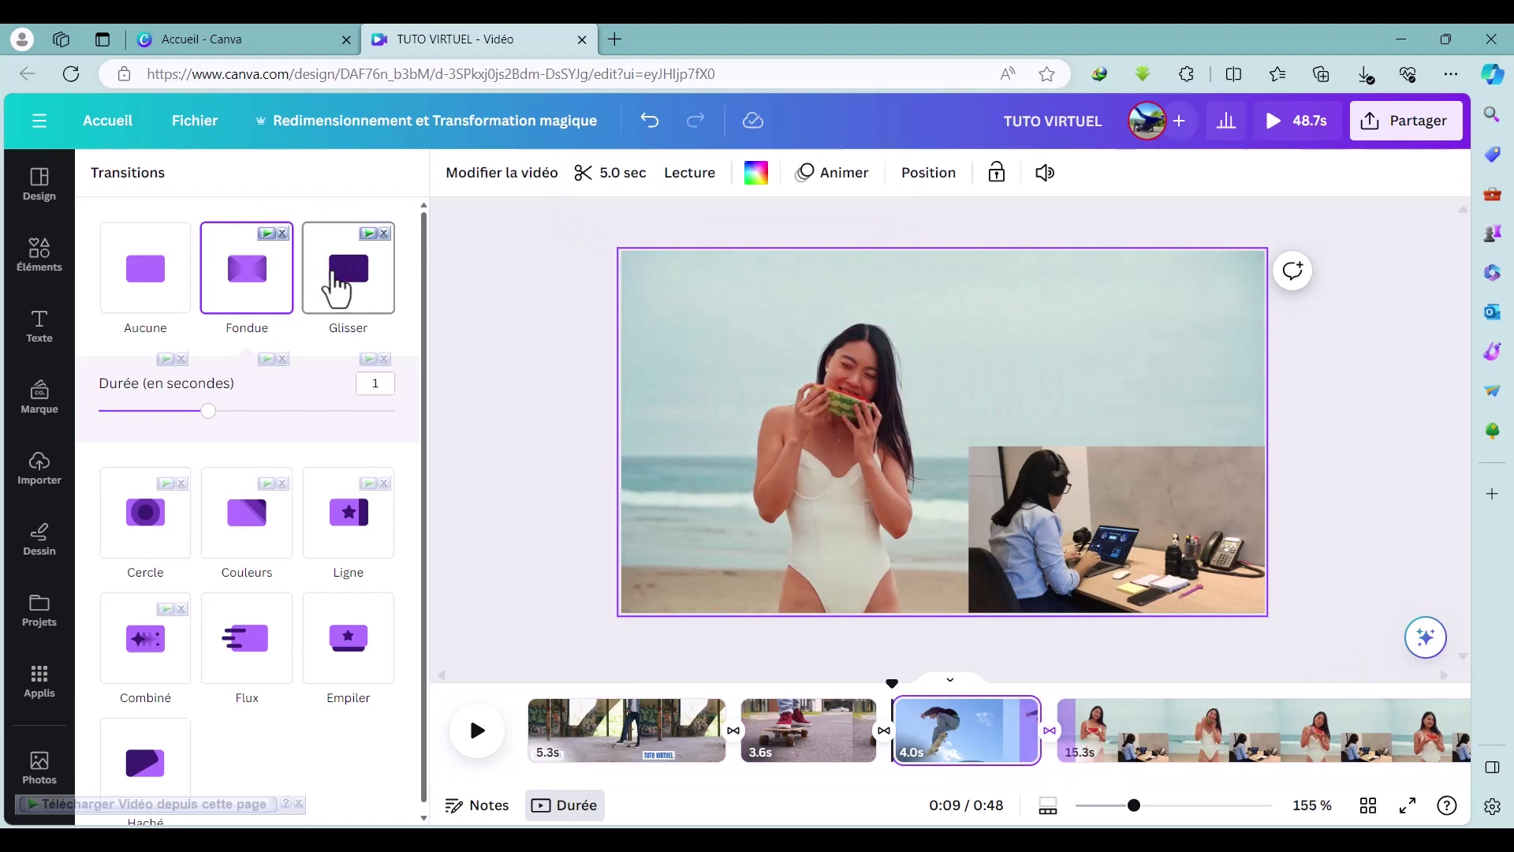
click(338, 287)
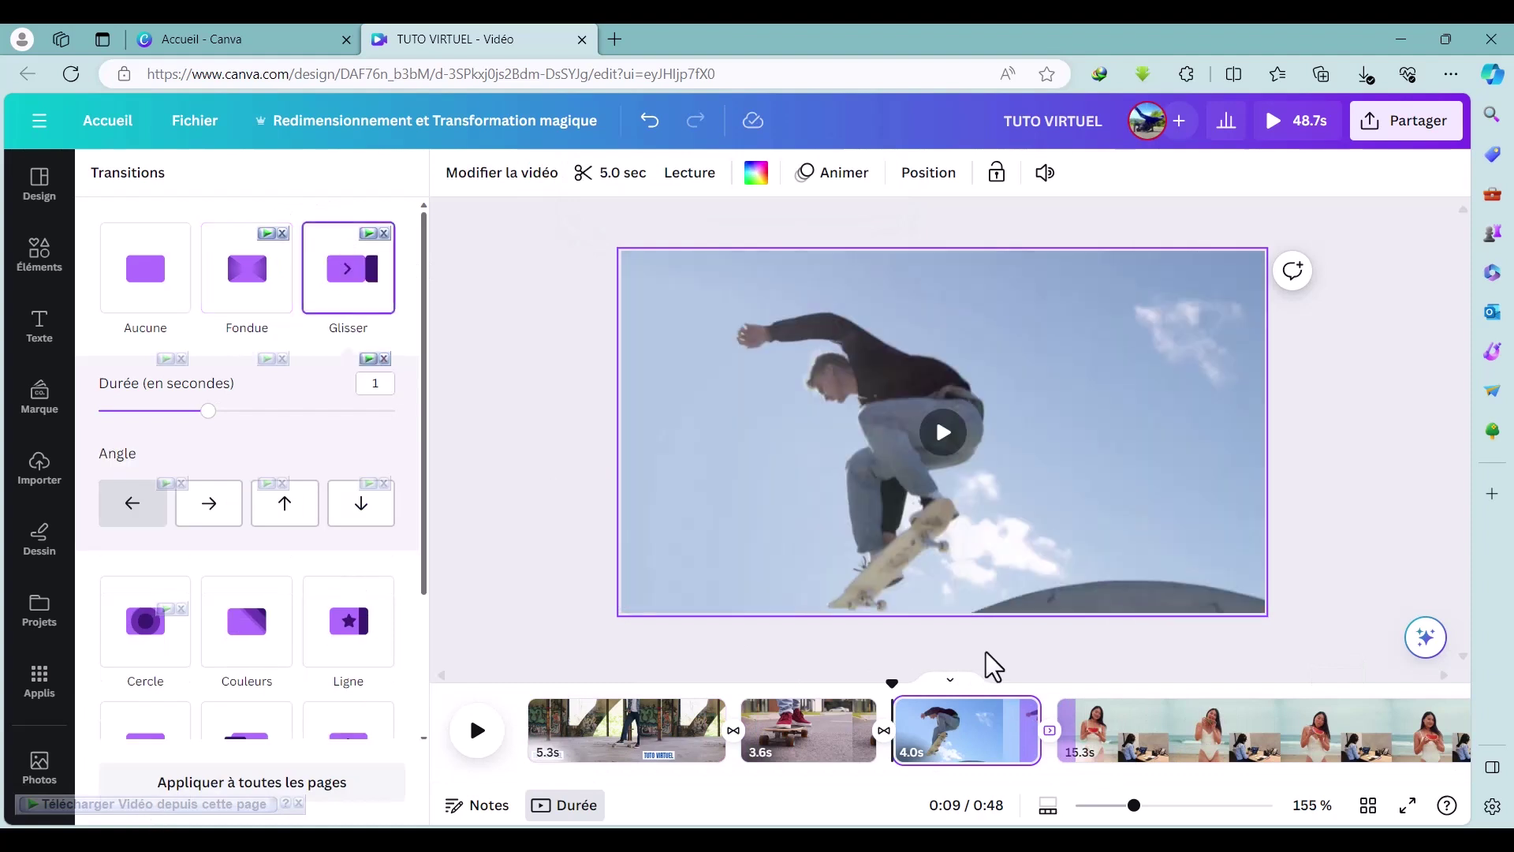
click(887, 737)
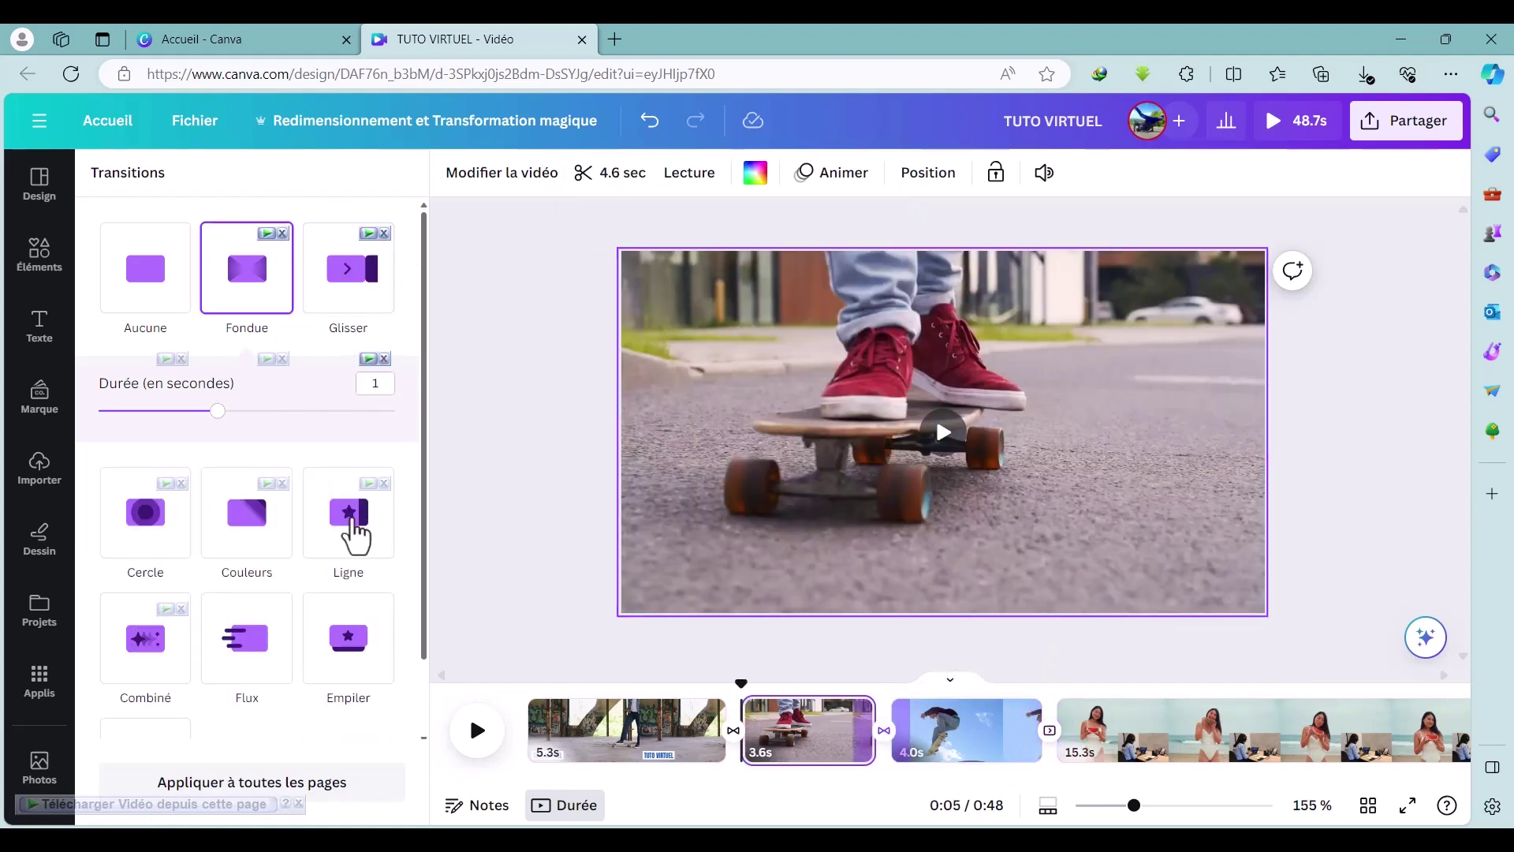
scroll(229, 560, down, 1)
click(146, 568)
Change the transition between pages 4 and 5 to Flux.
click(1222, 731)
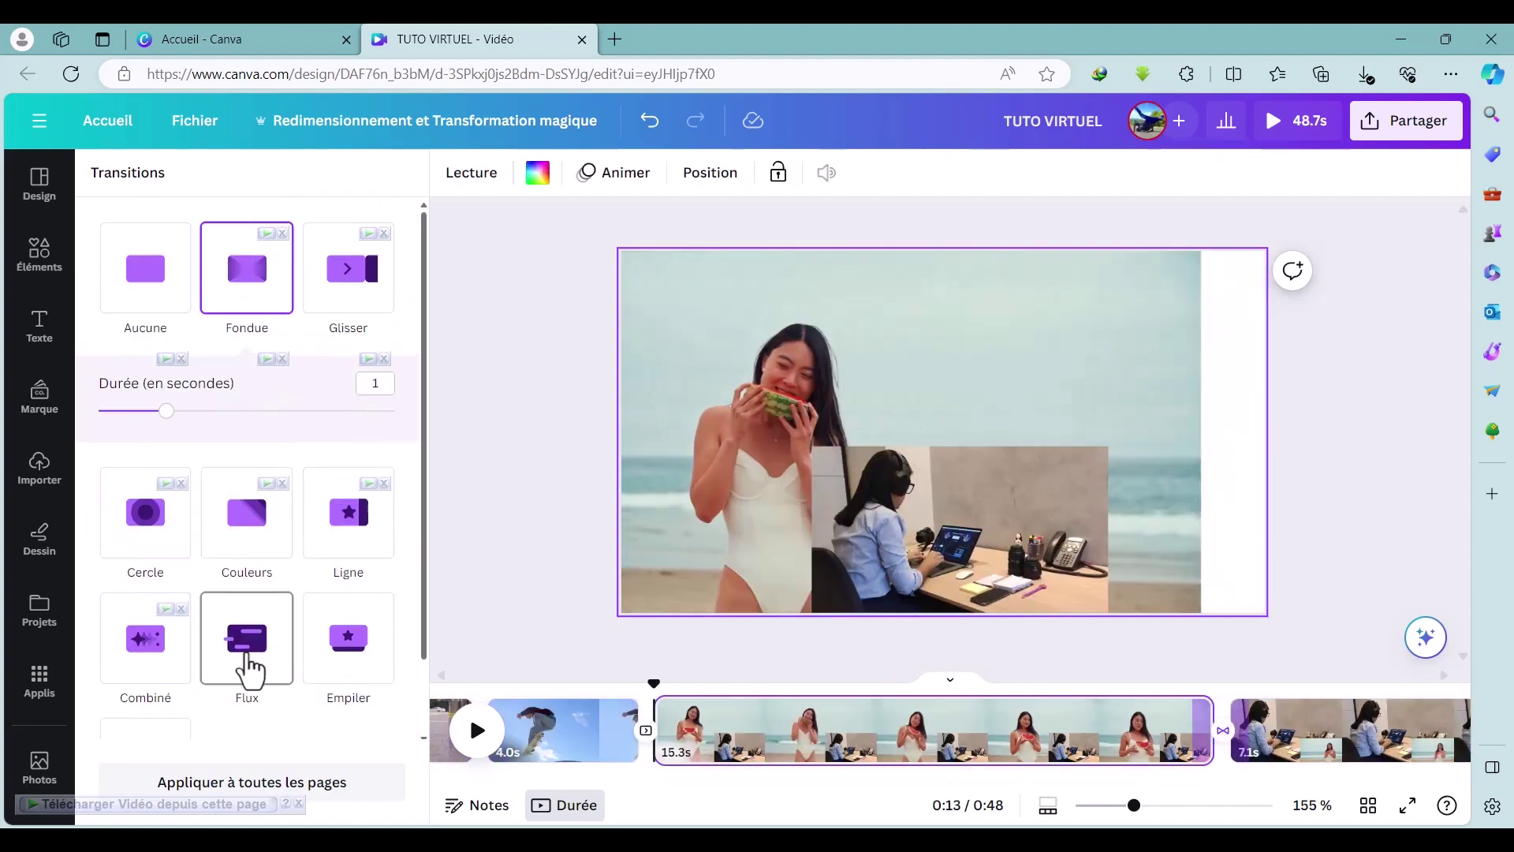
click(246, 661)
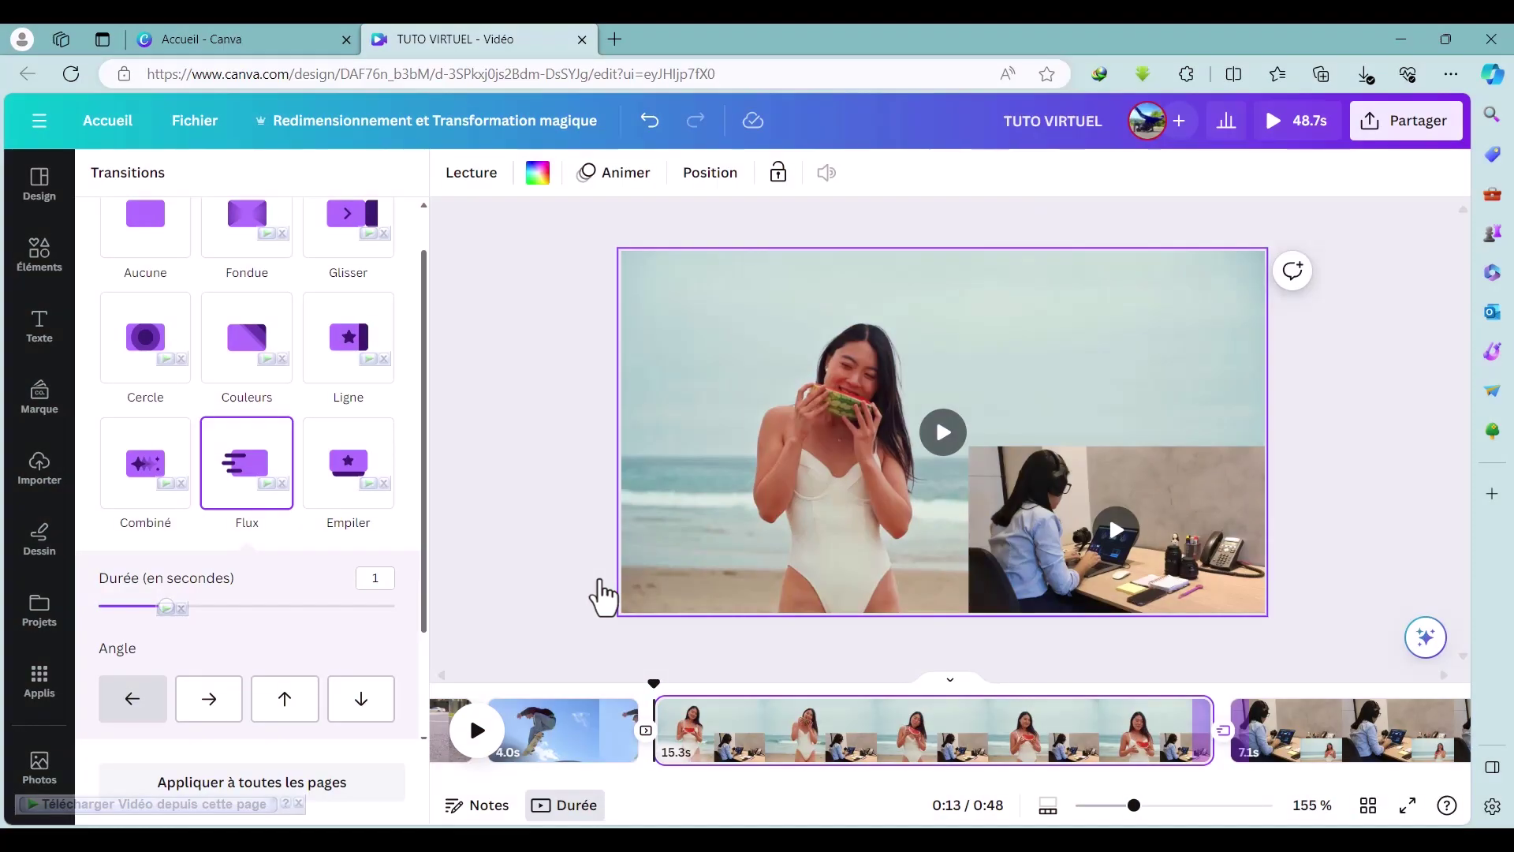
Try splitting page 6 at about 38.4 s, select its first part and undo the split.
scroll(1372, 713, right, 10)
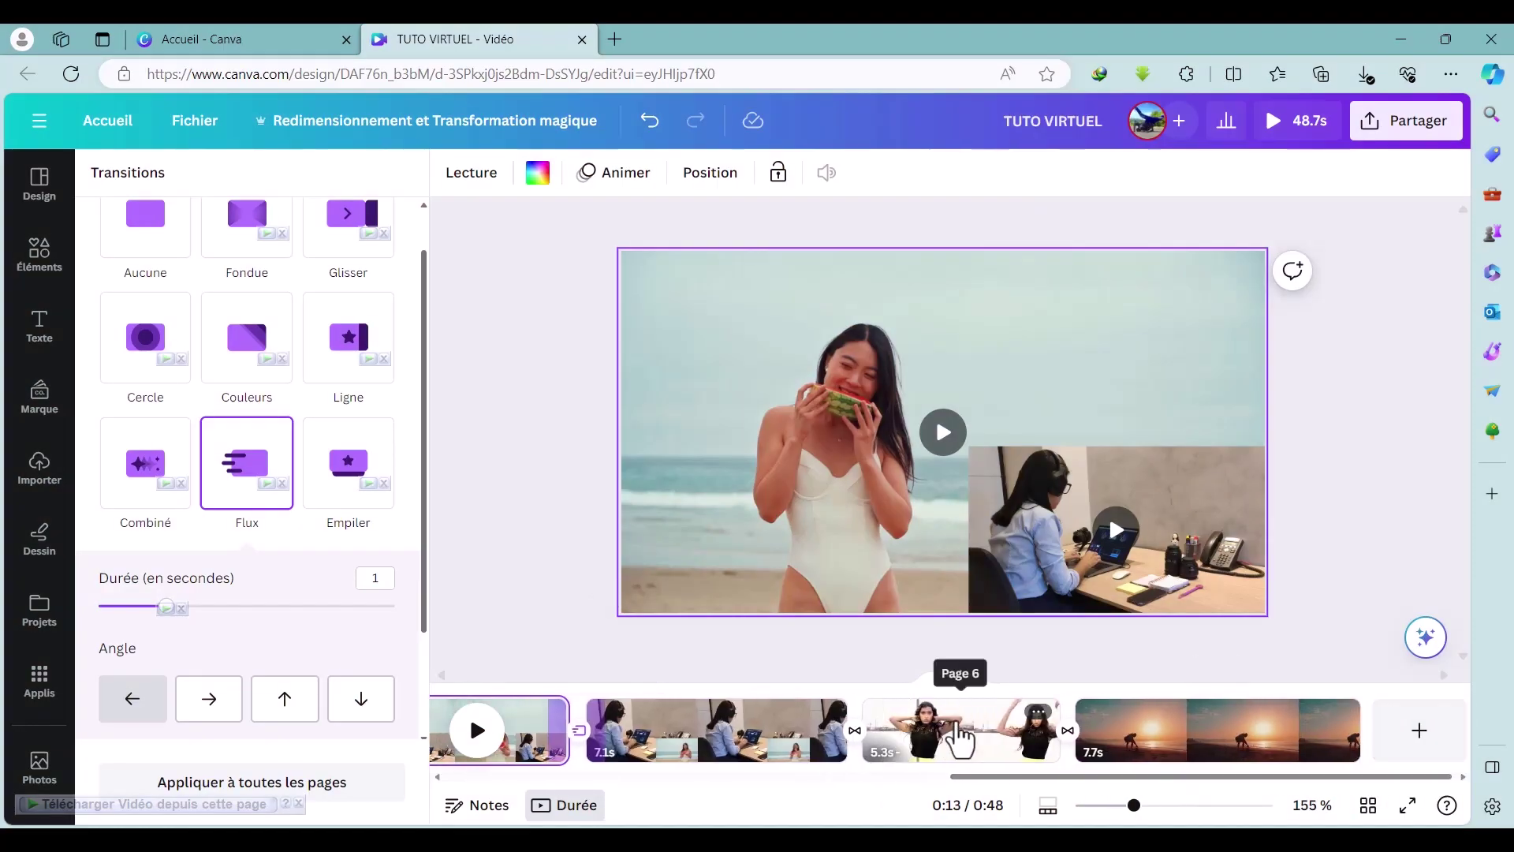
click(932, 701)
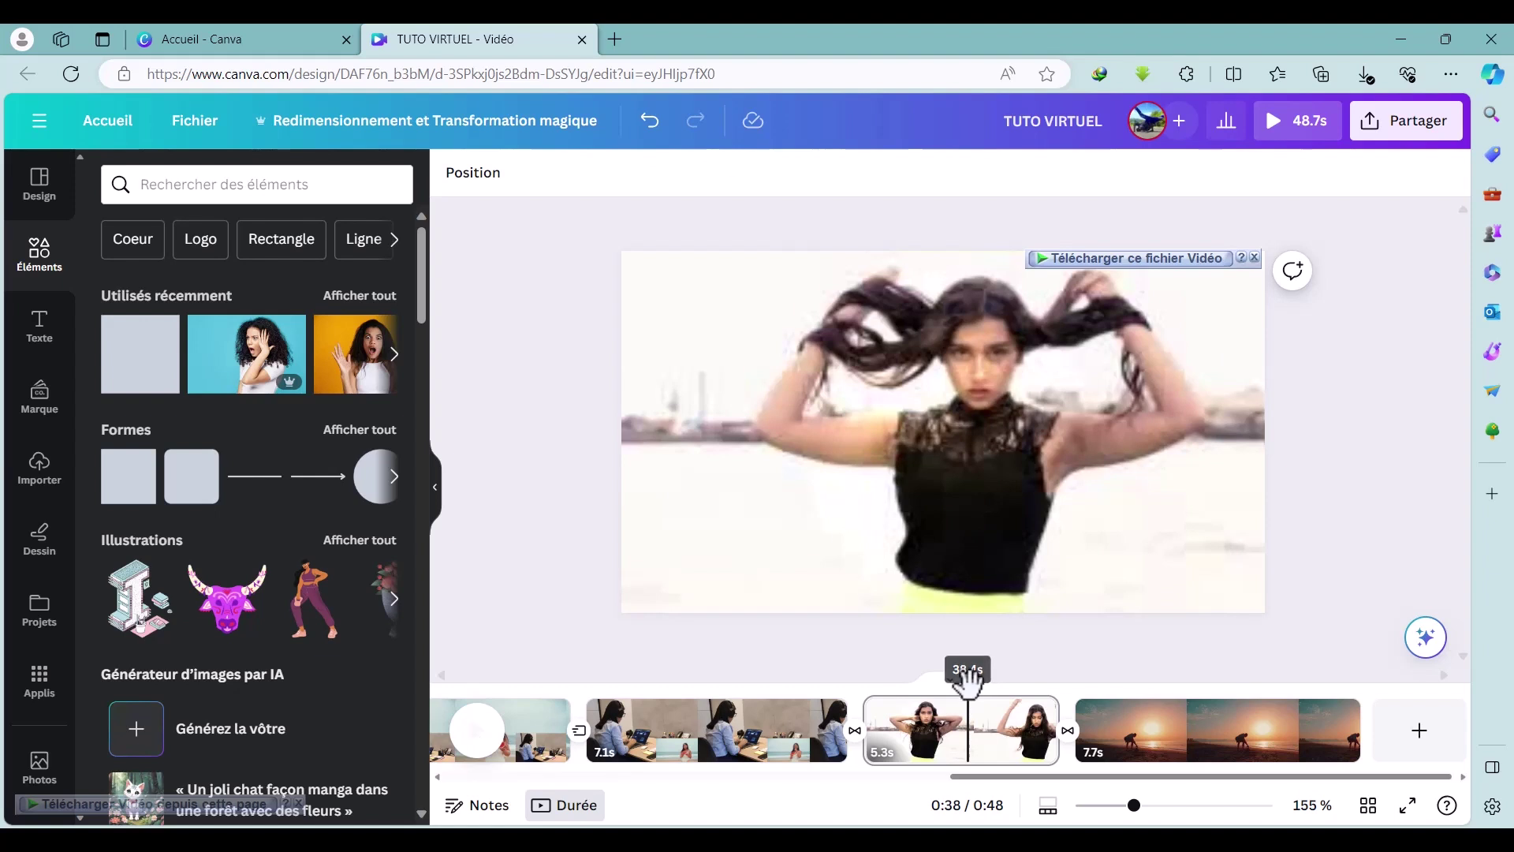
right_click(969, 737)
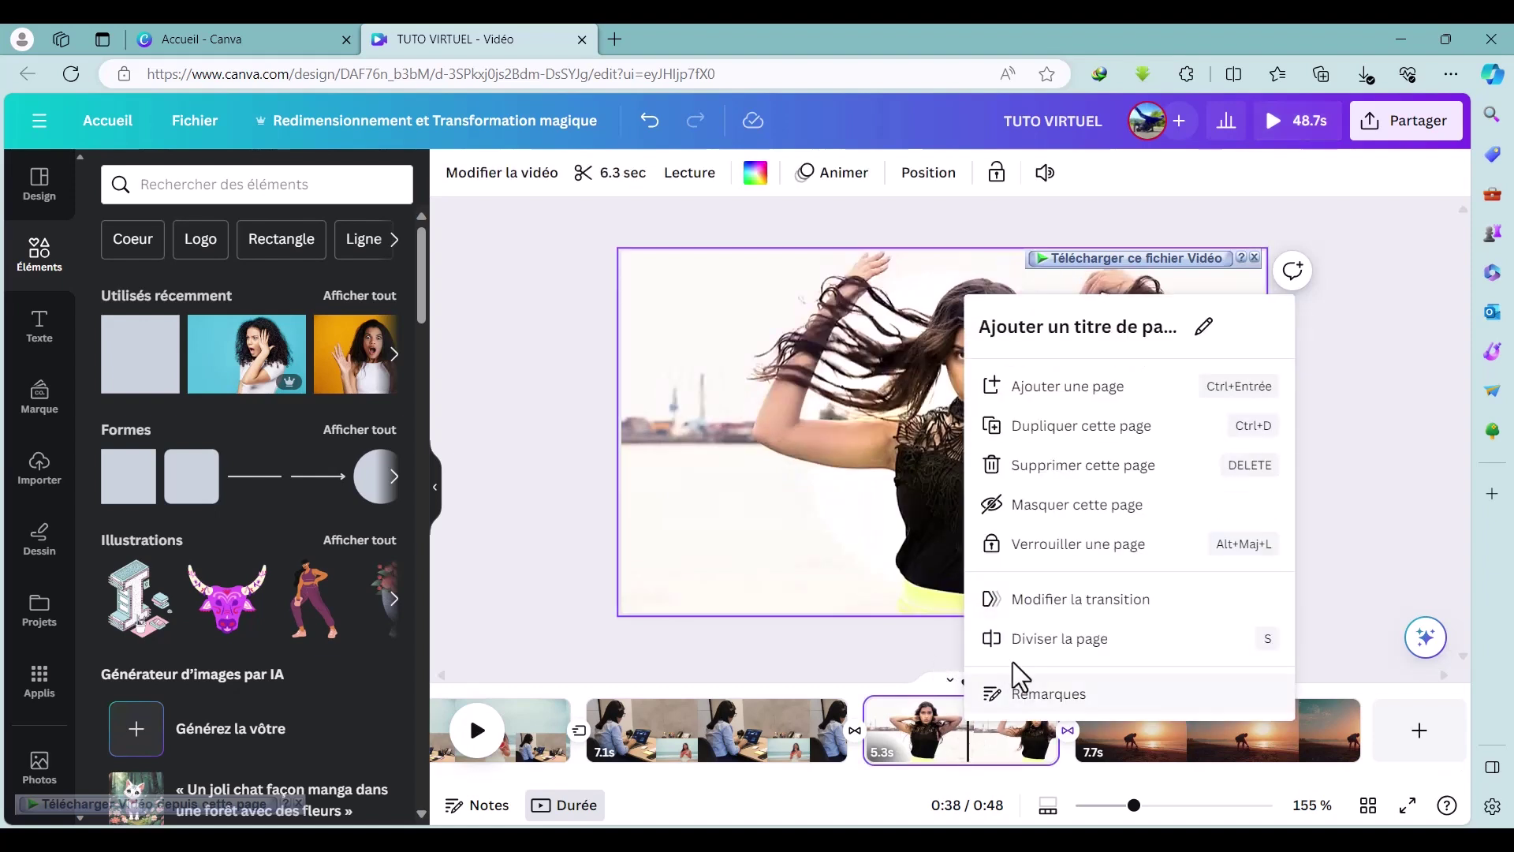
click(1036, 655)
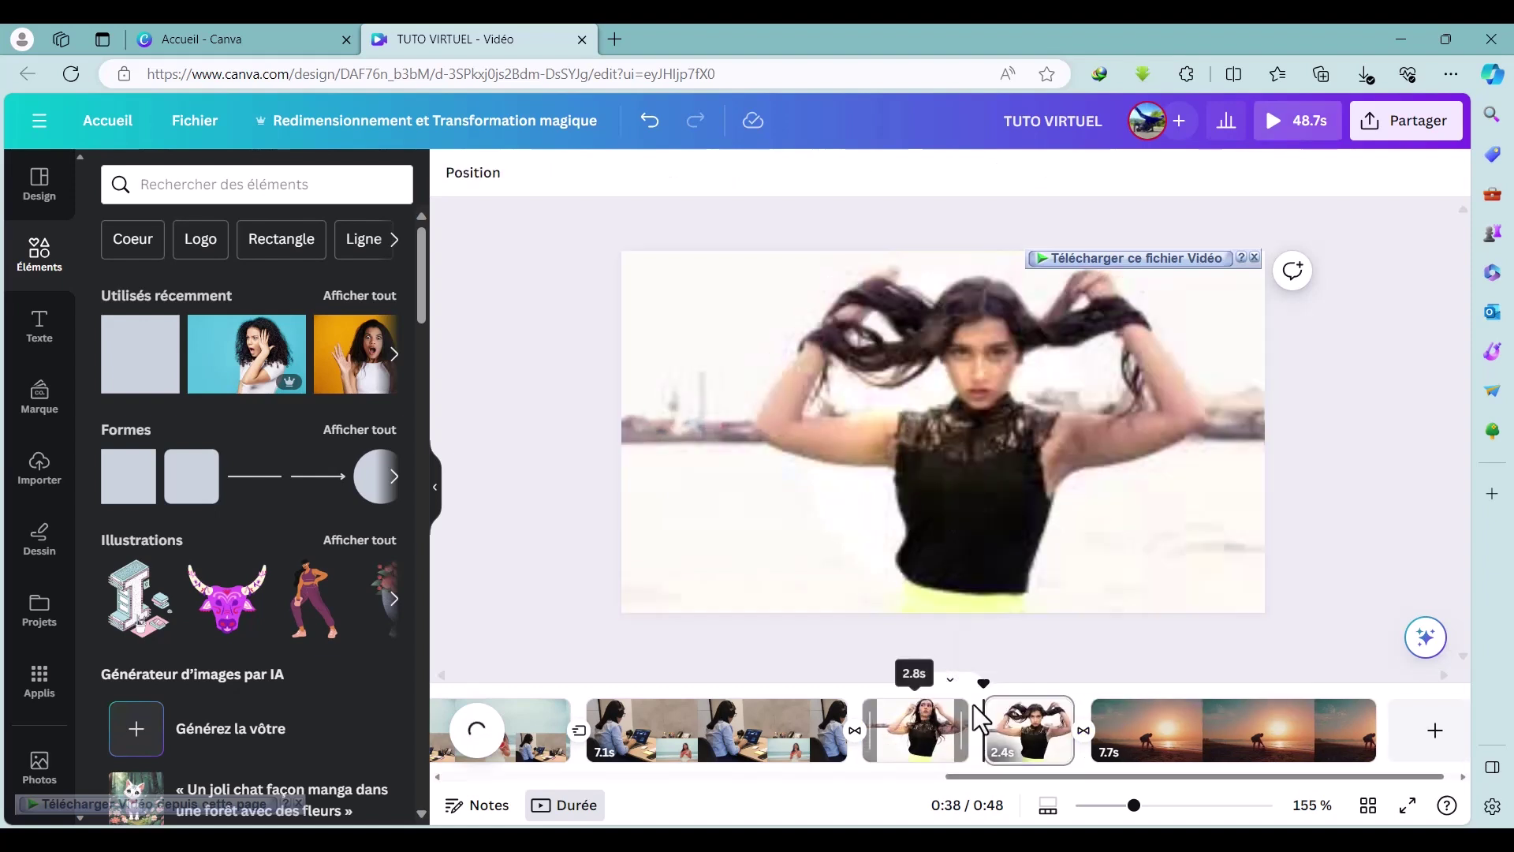
click(920, 738)
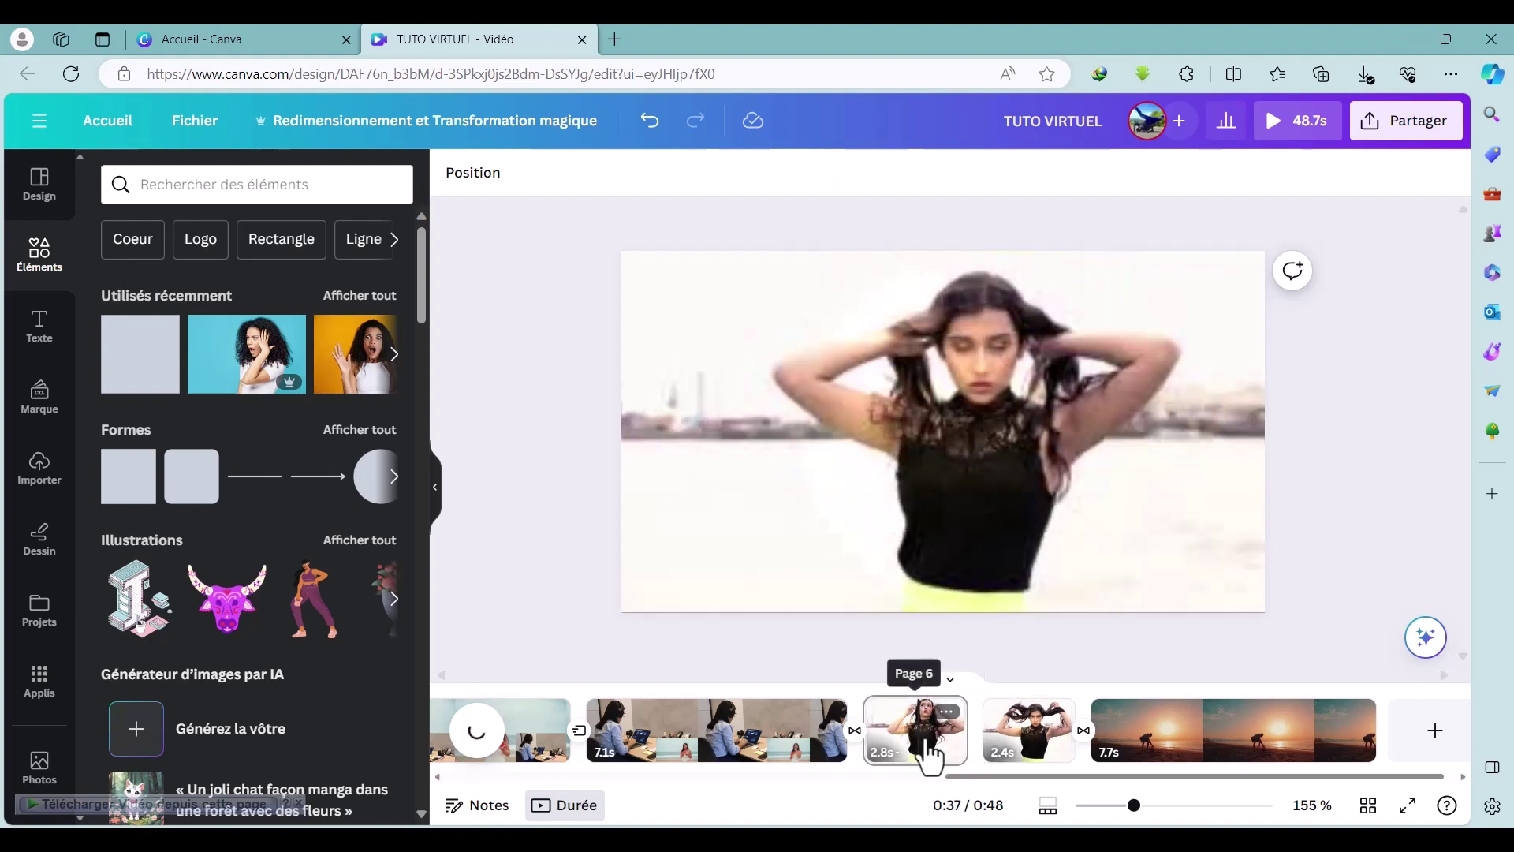
click(927, 746)
click(913, 696)
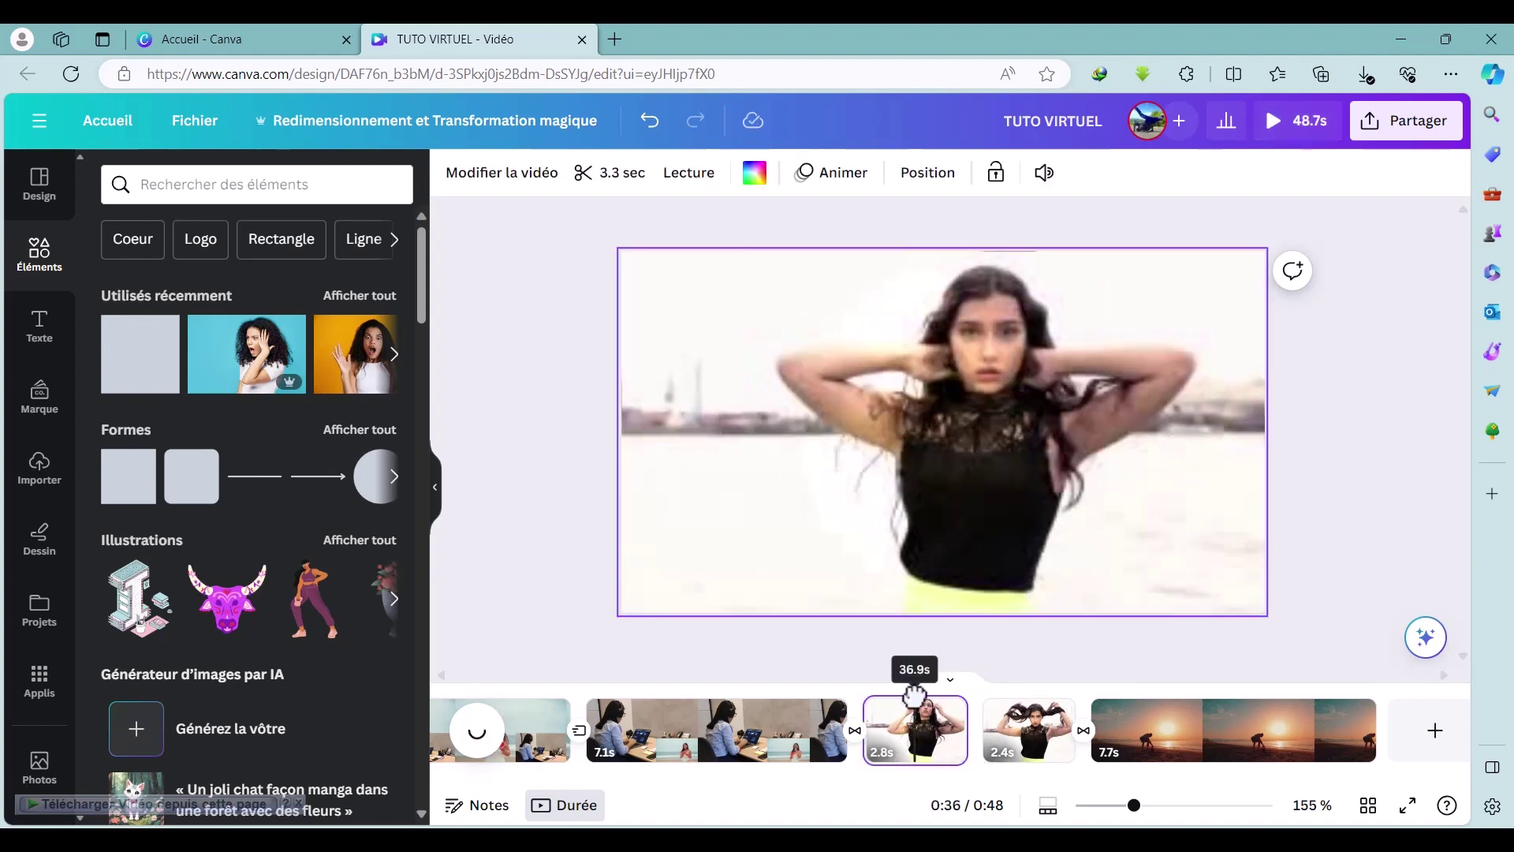
key(ctrl+z)
Split page 6 at about 37.3 s and split its second part again at about 39.2 s.
click(929, 689)
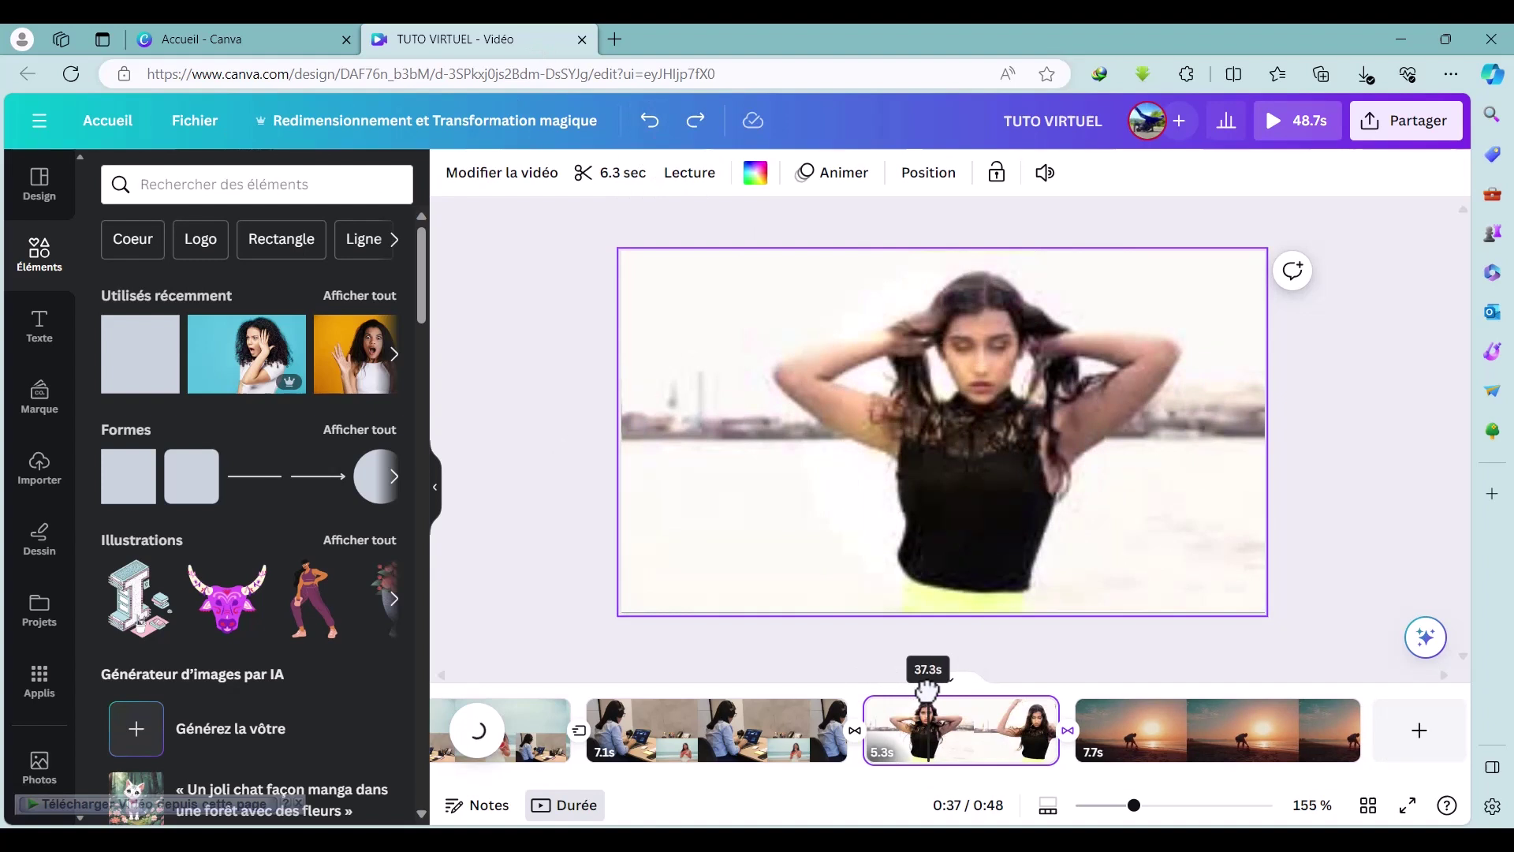
right_click(958, 718)
click(969, 669)
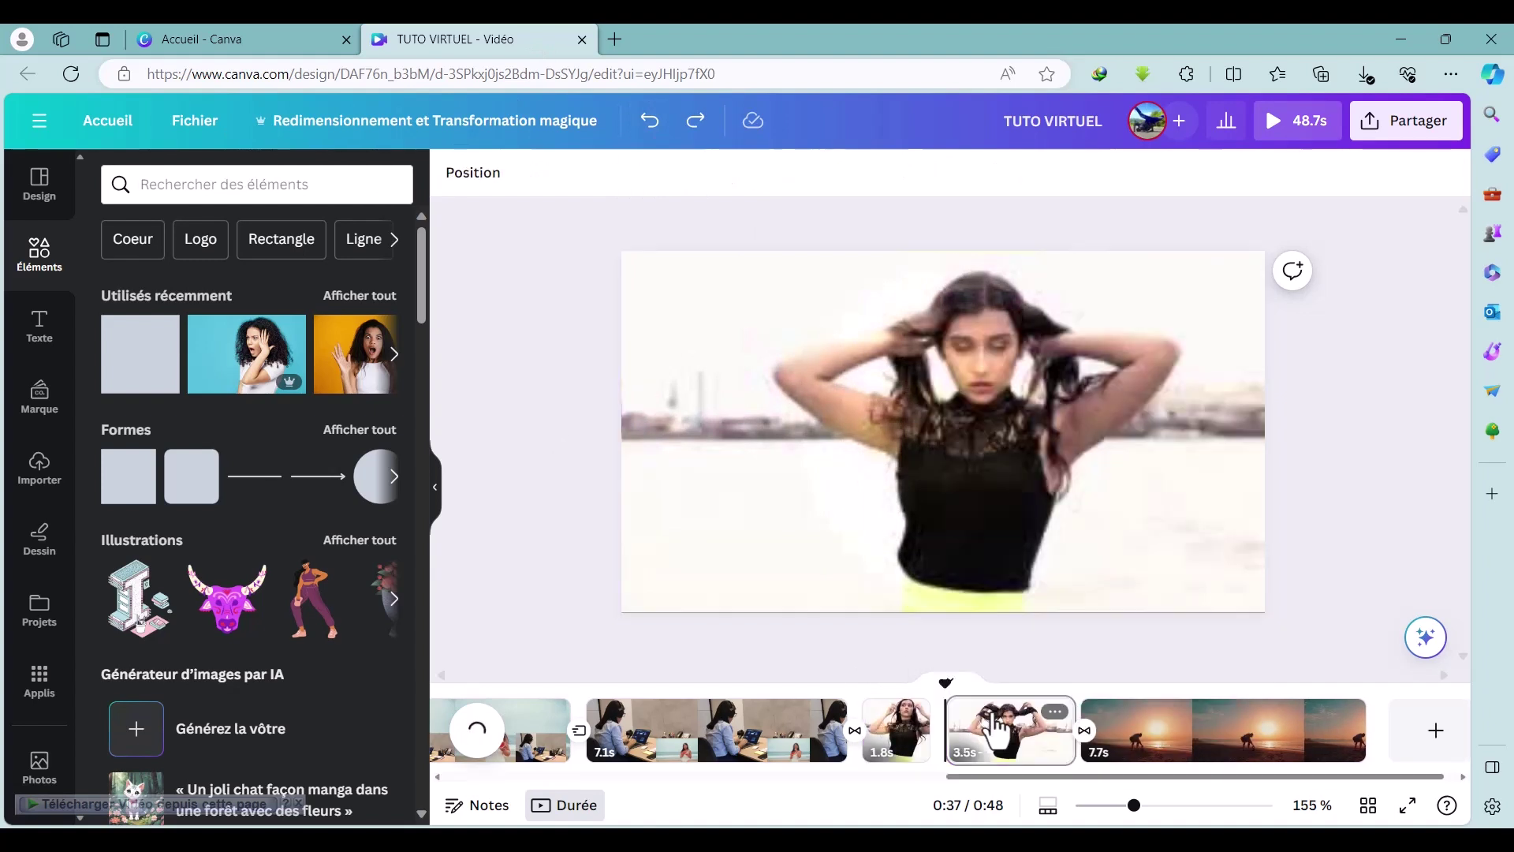
drag(992, 688, 1021, 690)
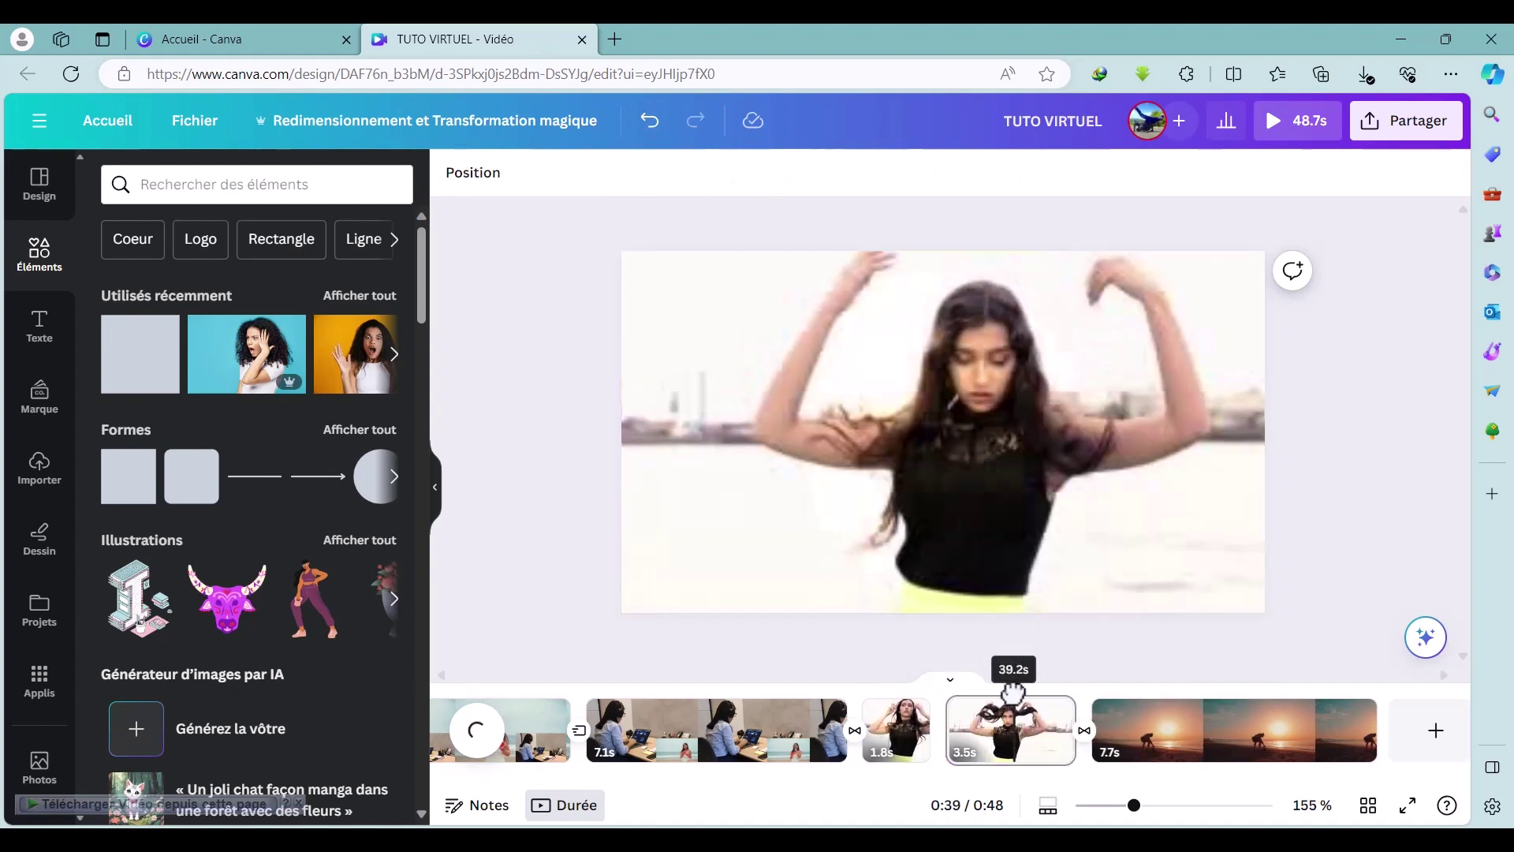
right_click(1010, 738)
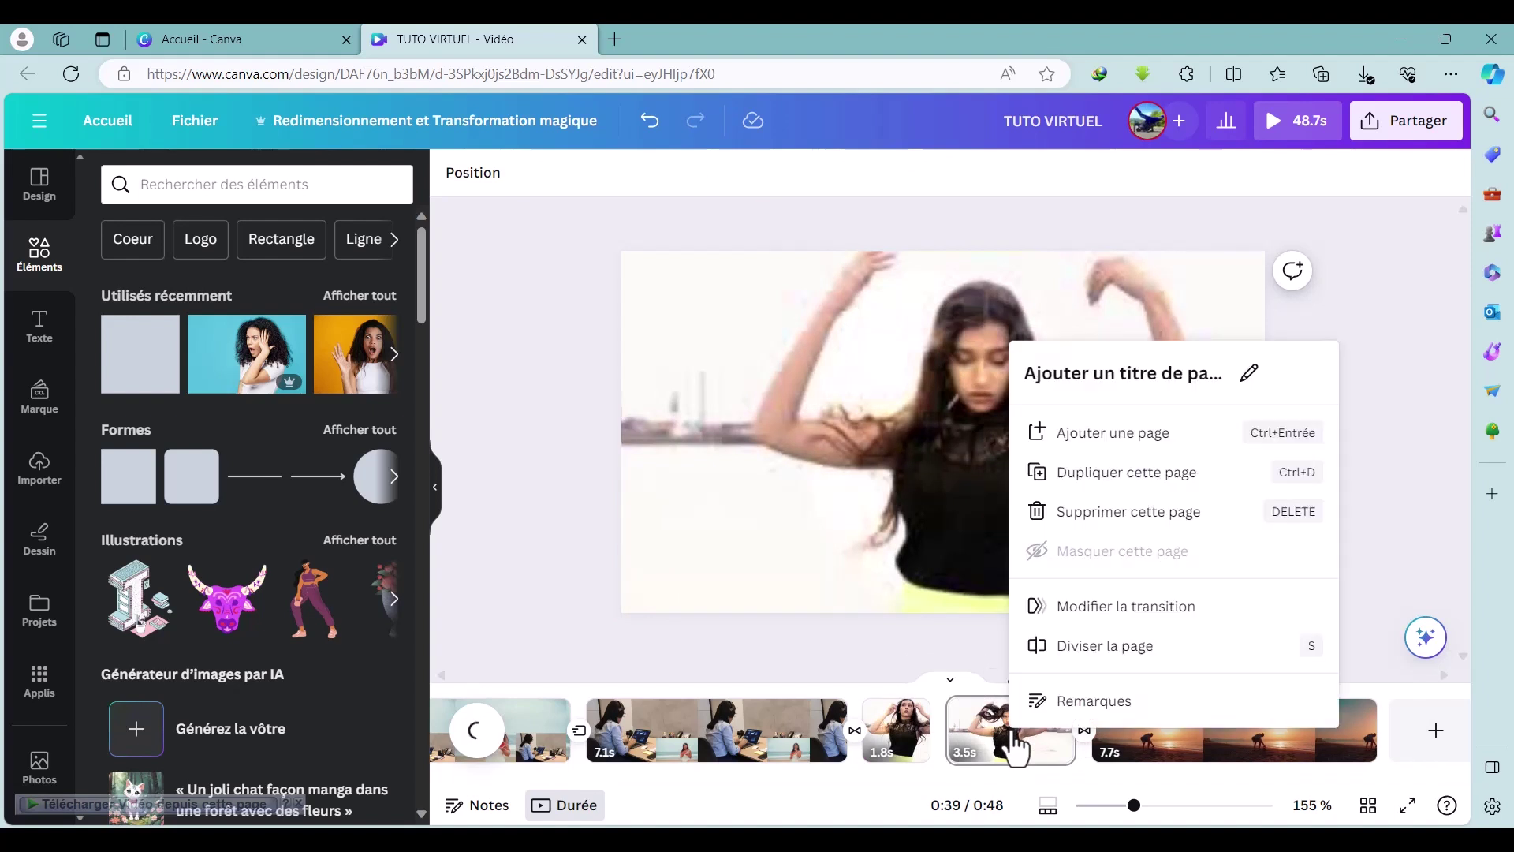
click(1096, 645)
Try to move and resize the background video on page 8, the last of the split parts.
drag(1056, 684, 993, 704)
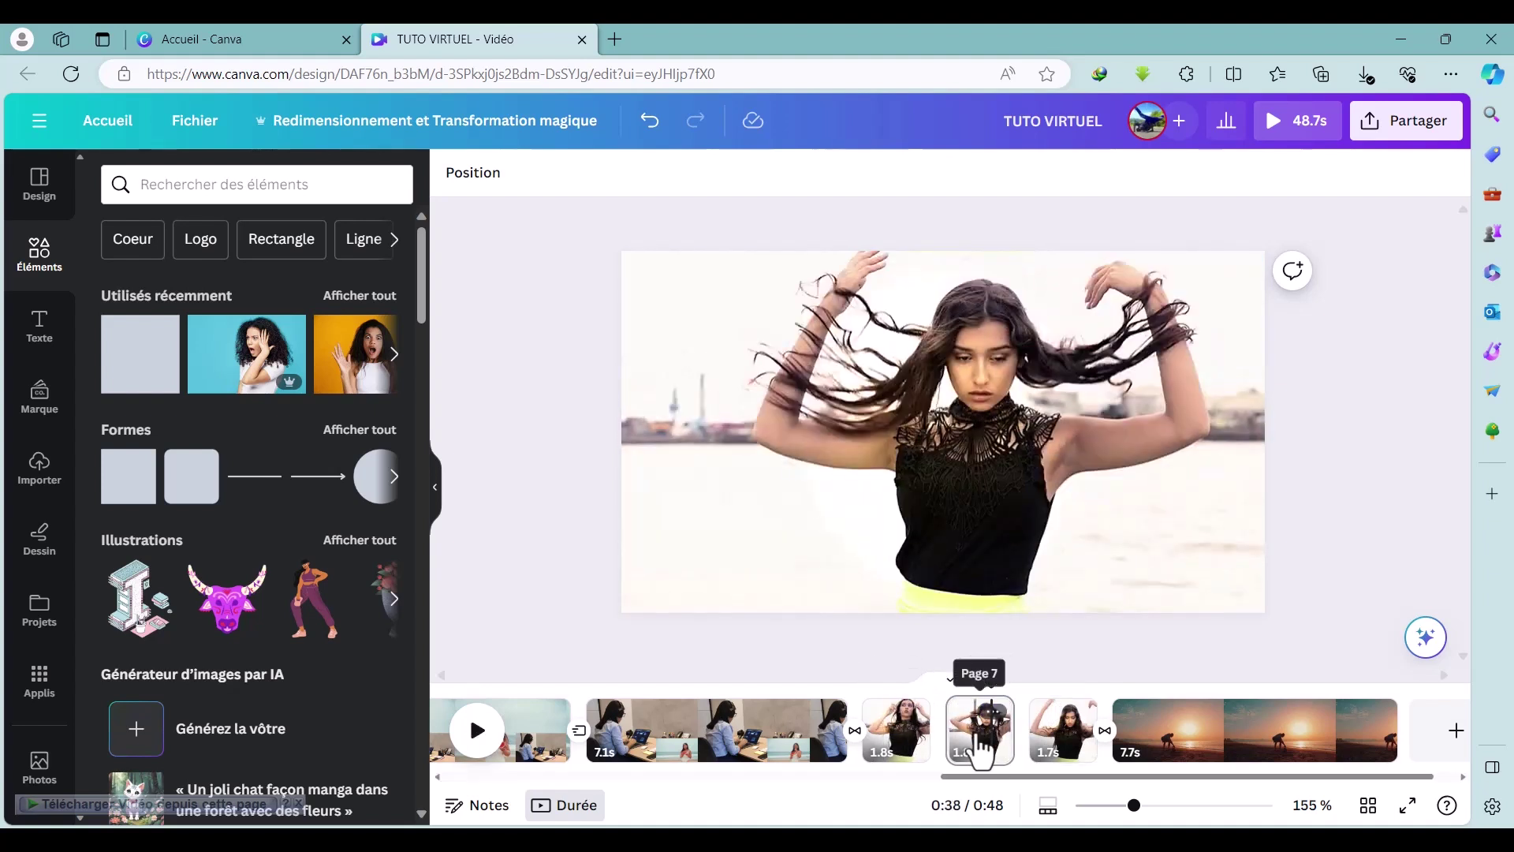
click(981, 749)
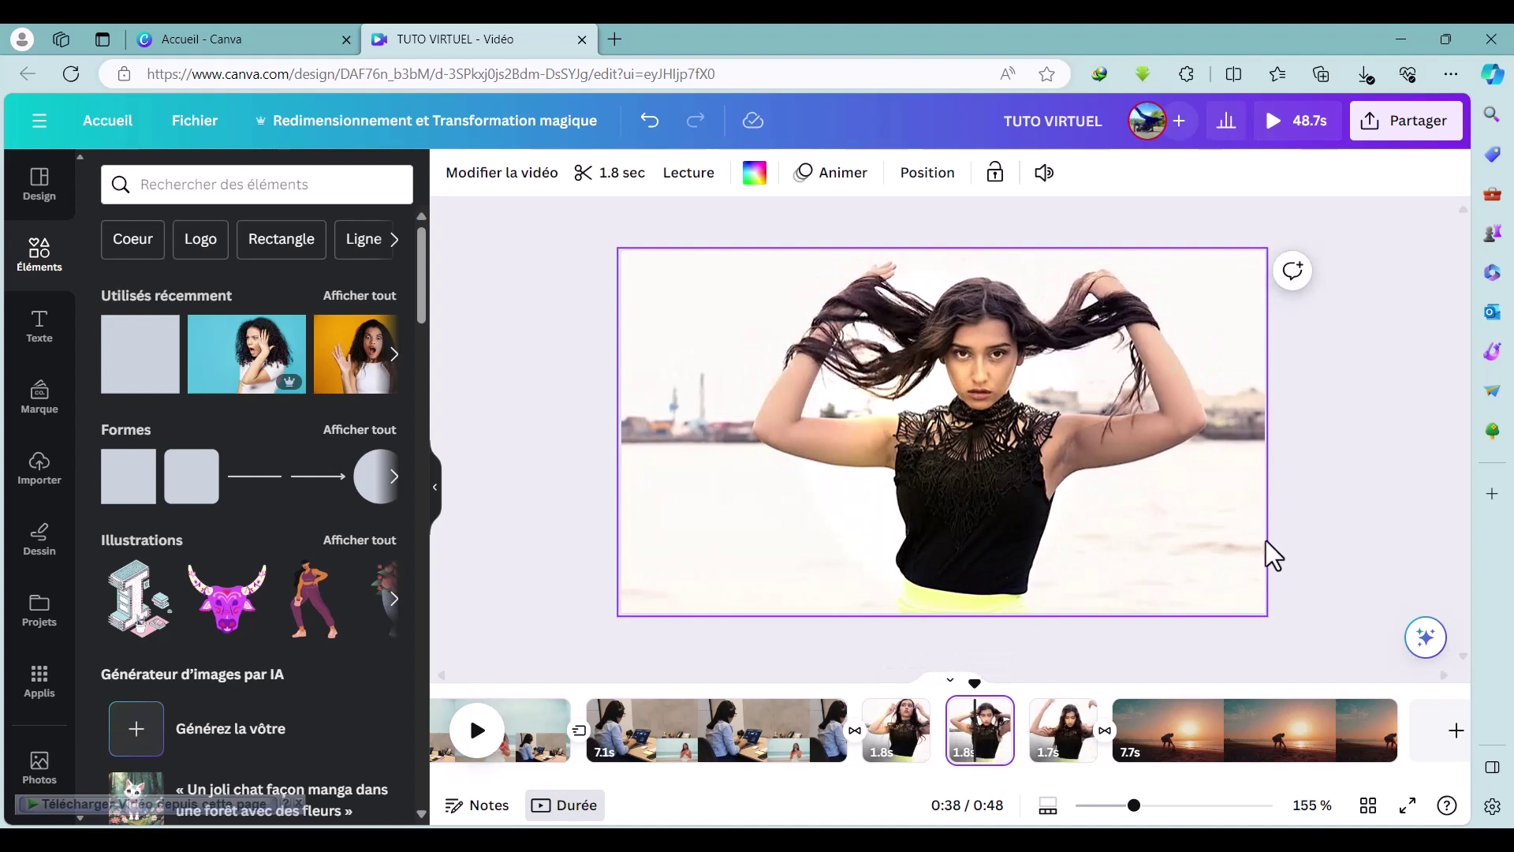
click(1024, 564)
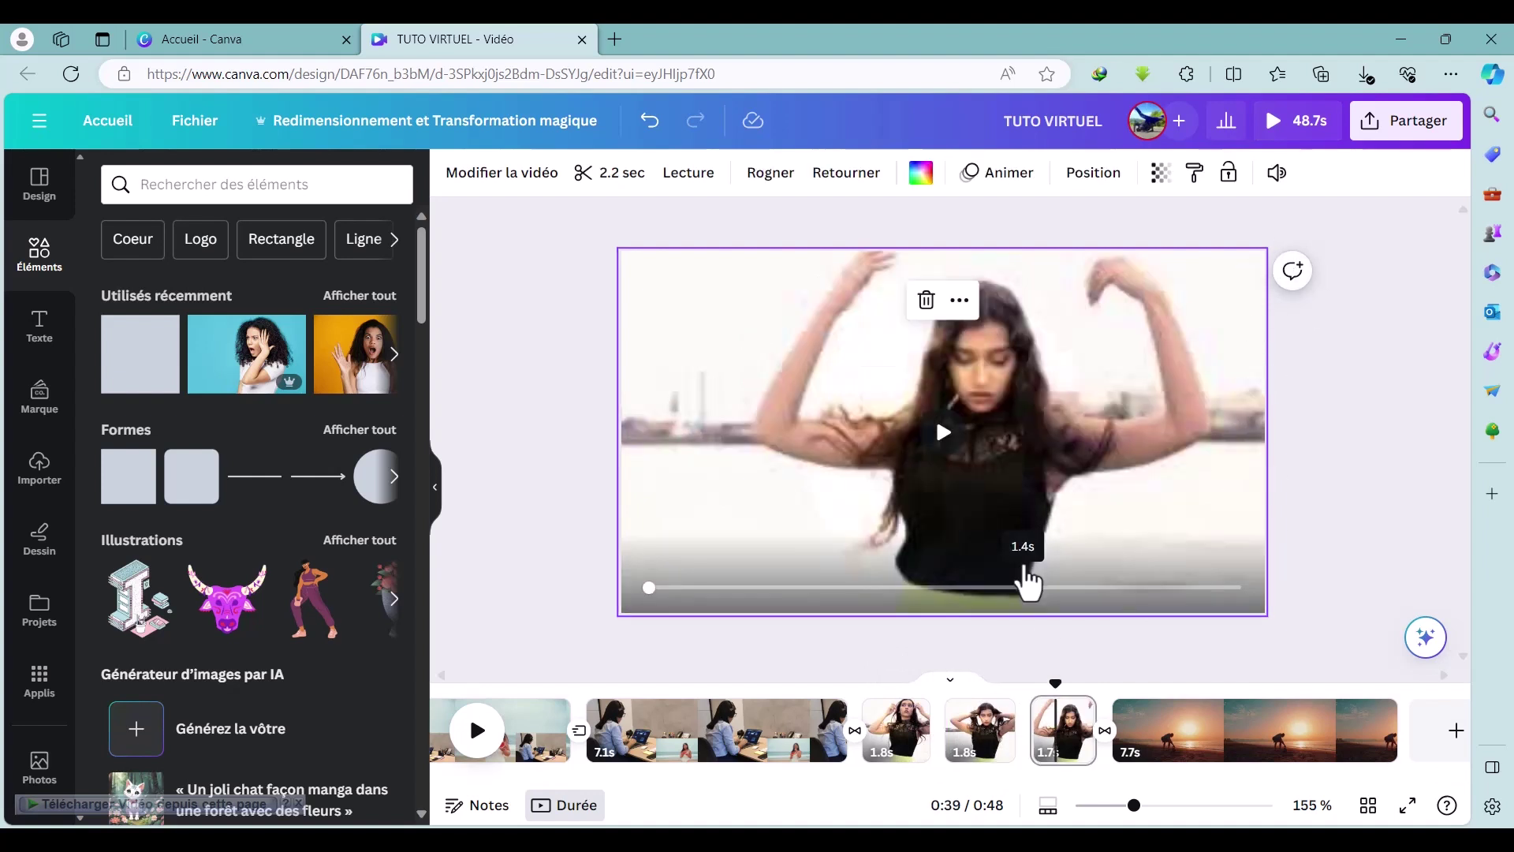
drag(1027, 410, 1109, 513)
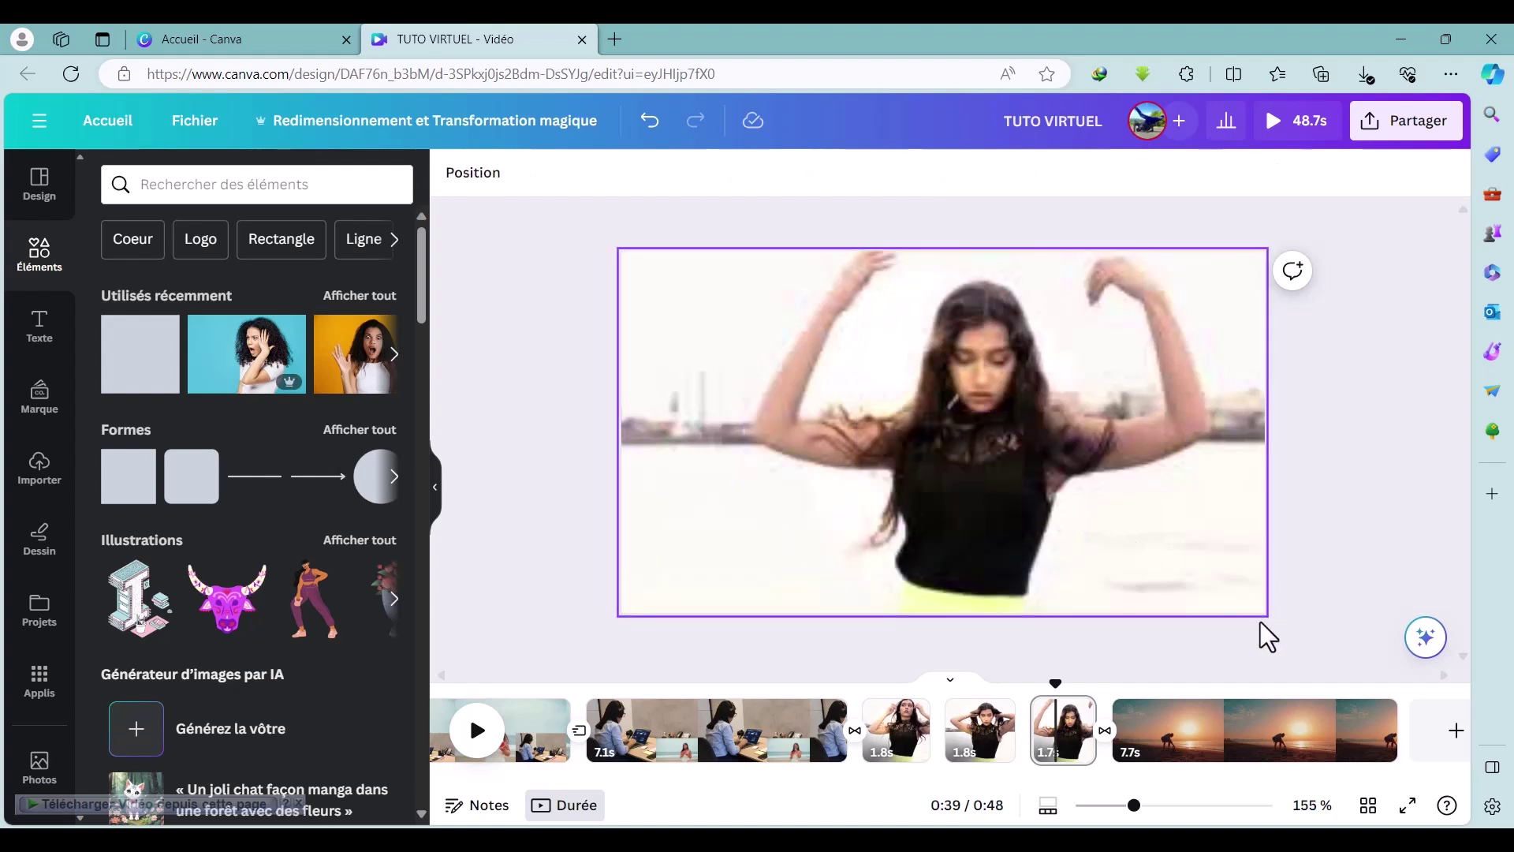
drag(1251, 597, 1262, 612)
click(1128, 544)
Detach the video on page 8 from the page background.
right_click(717, 359)
click(863, 389)
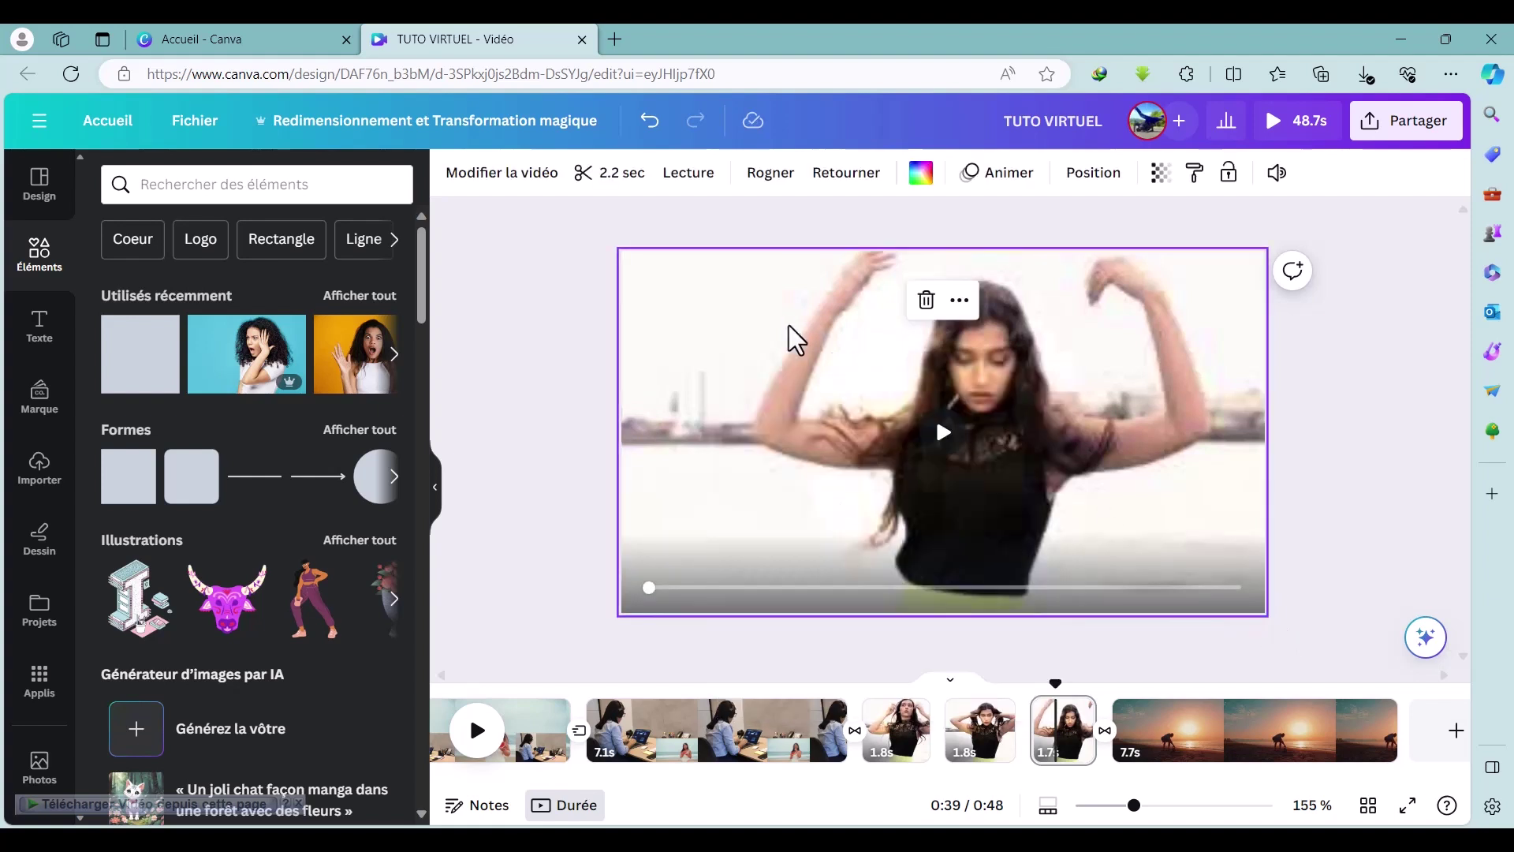
right_click(1021, 425)
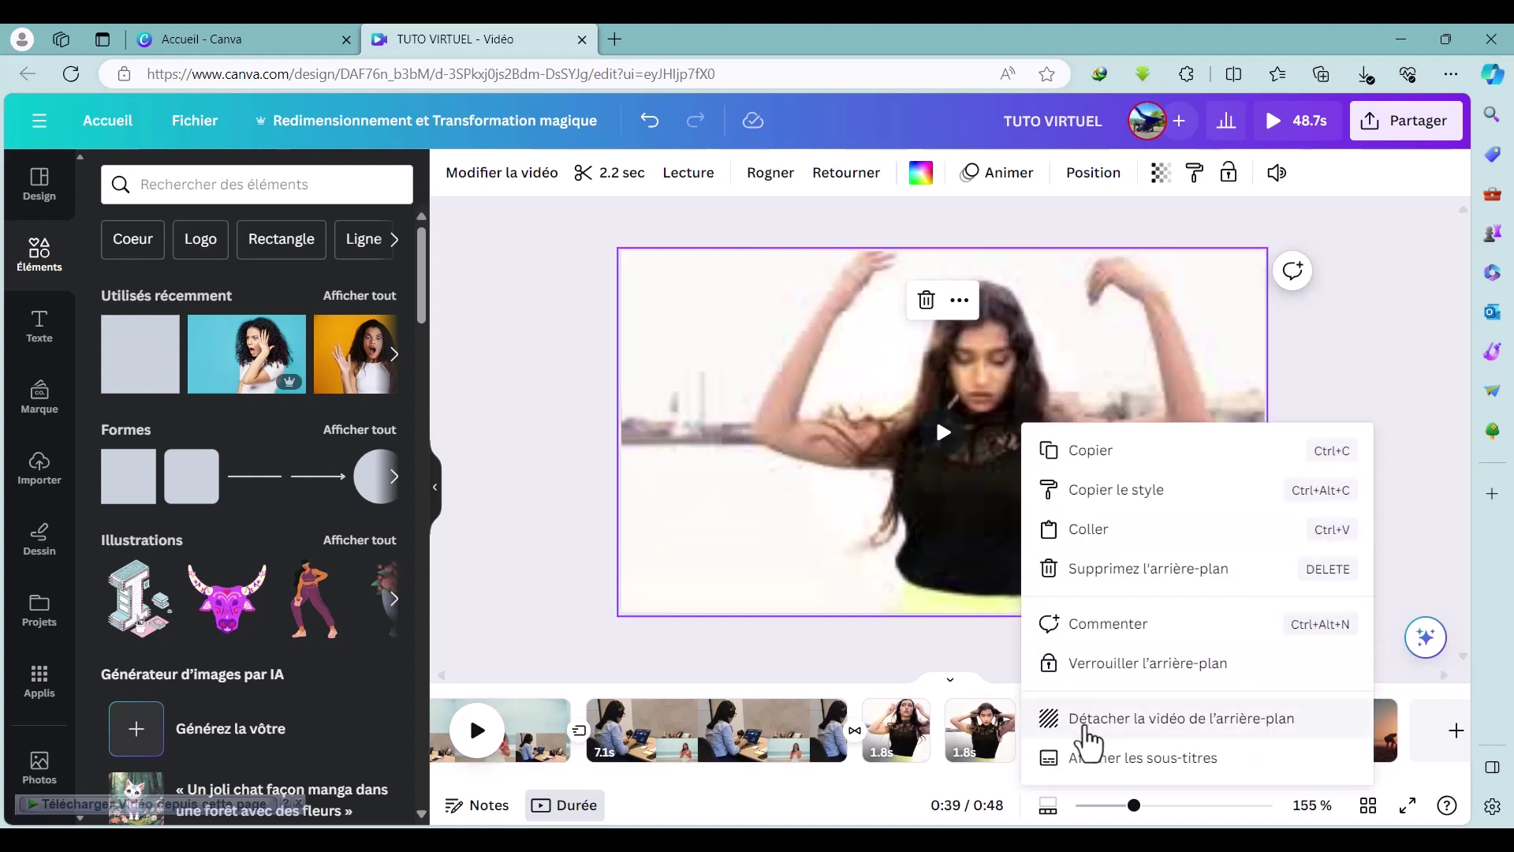
click(1112, 719)
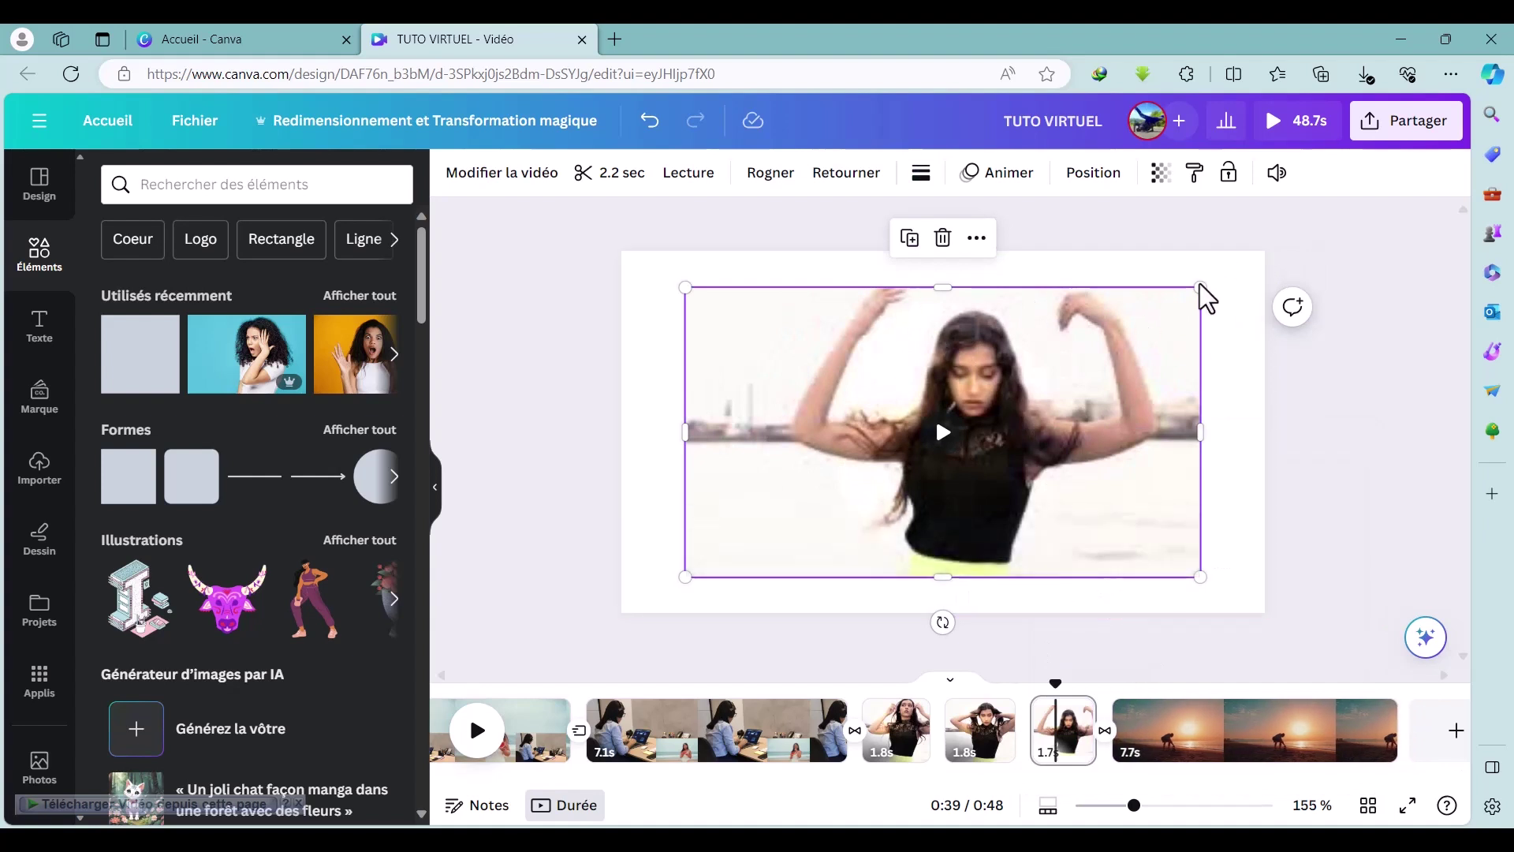
Enlarge the detached video on page 8 past the page edges and reposition it to frame the woman more closely.
drag(1193, 292, 1264, 251)
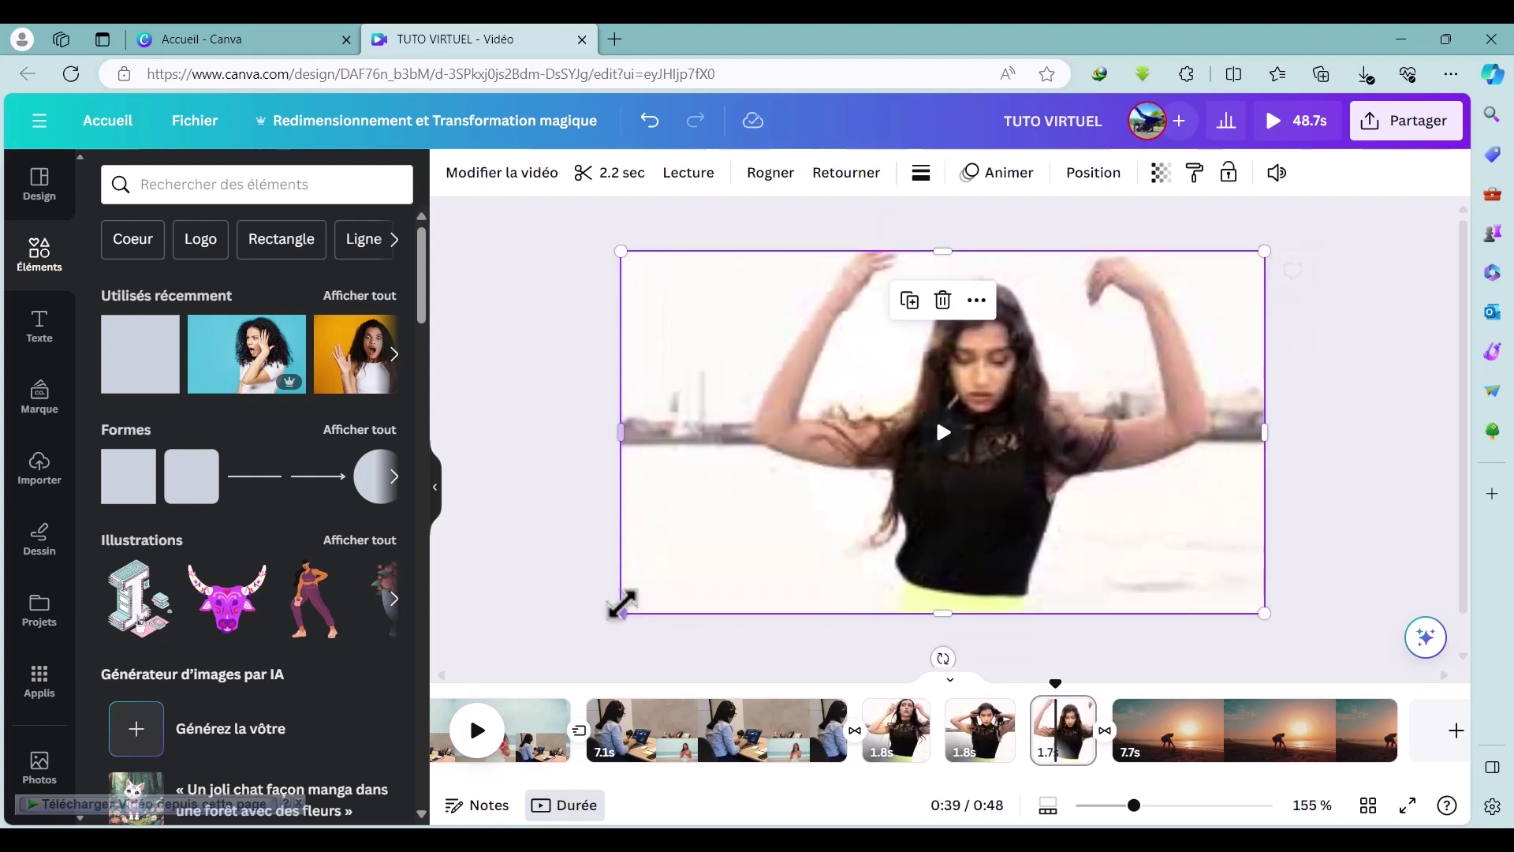
drag(616, 621, 520, 667)
drag(1265, 251, 1357, 200)
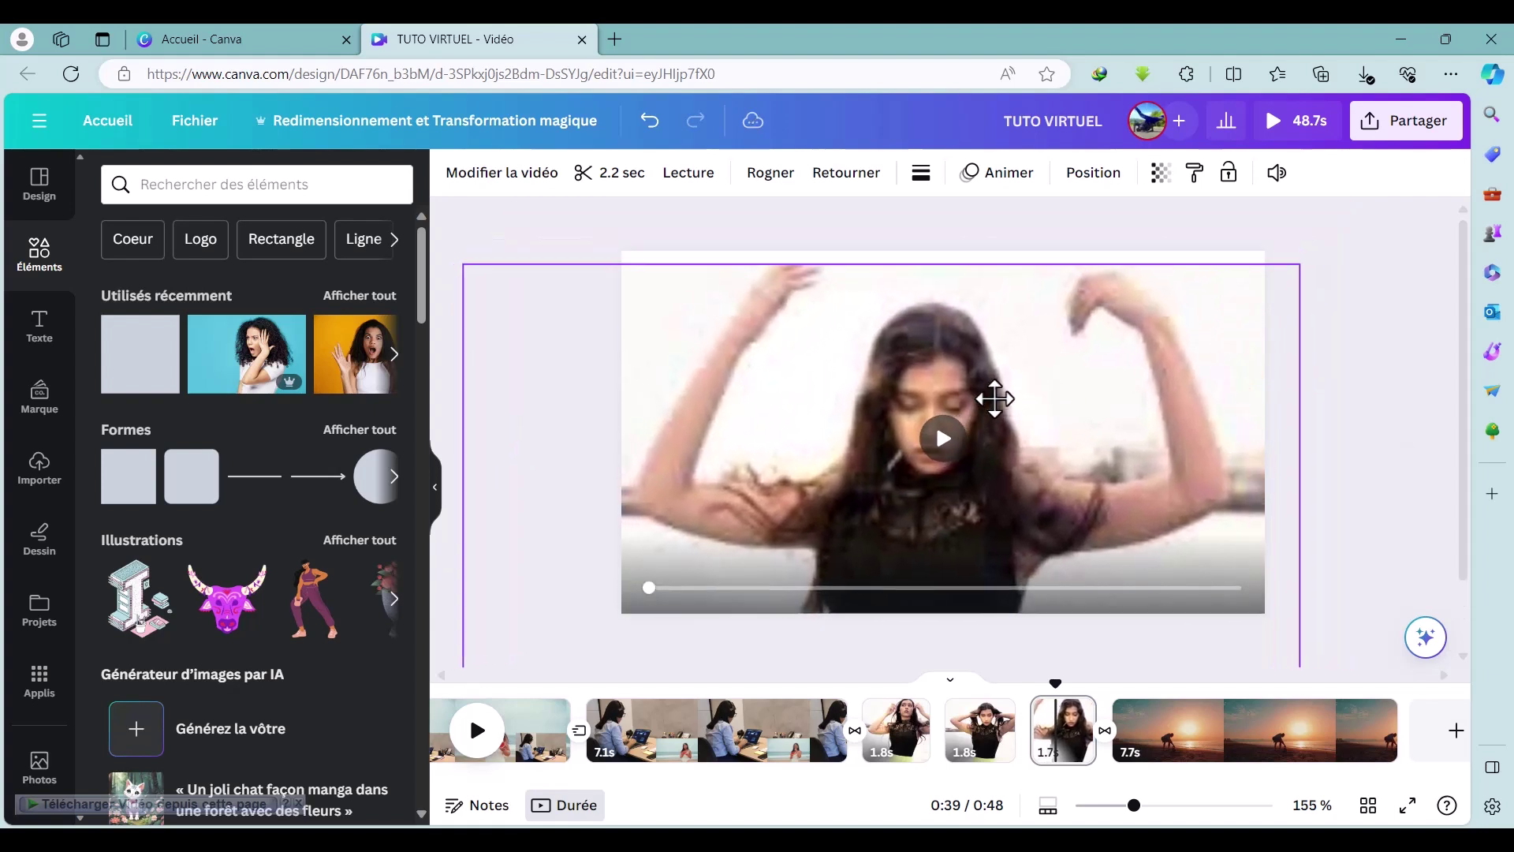
Play the video from the end of page 5 to review the cuts between the split clips.
click(813, 731)
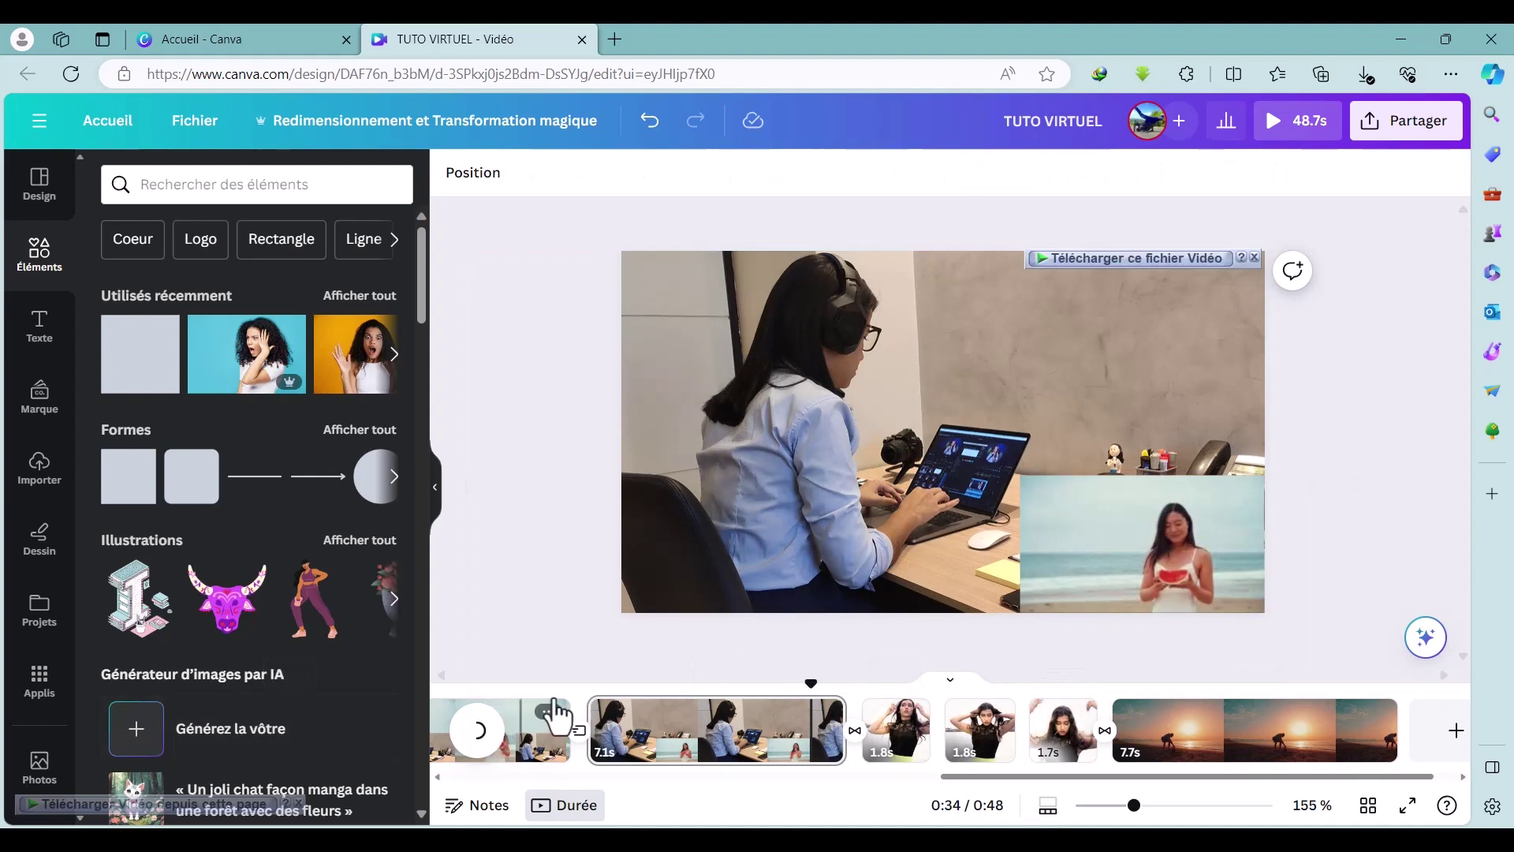
click(477, 731)
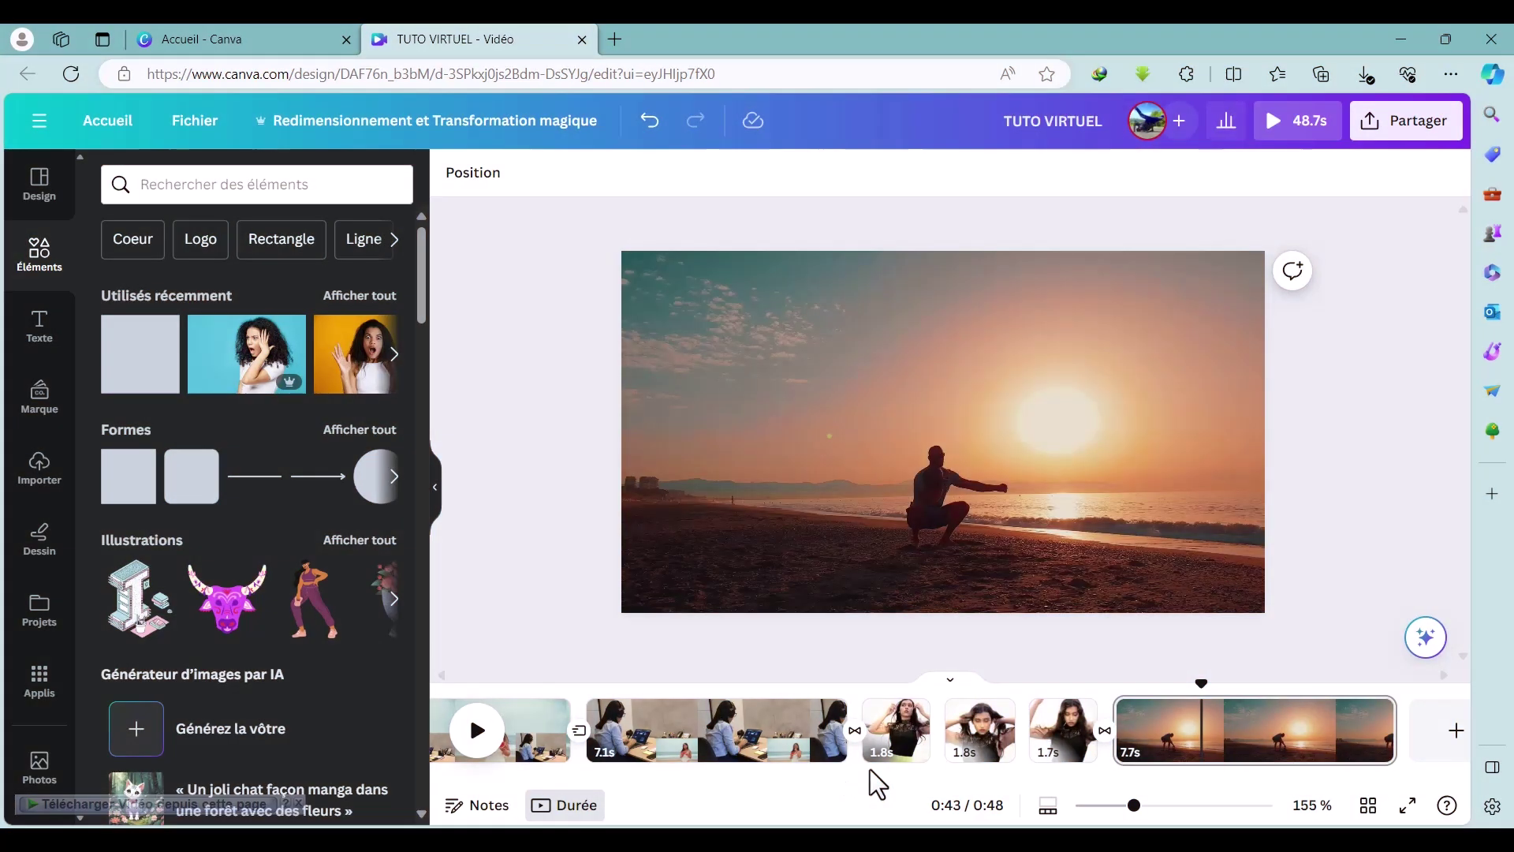
click(870, 767)
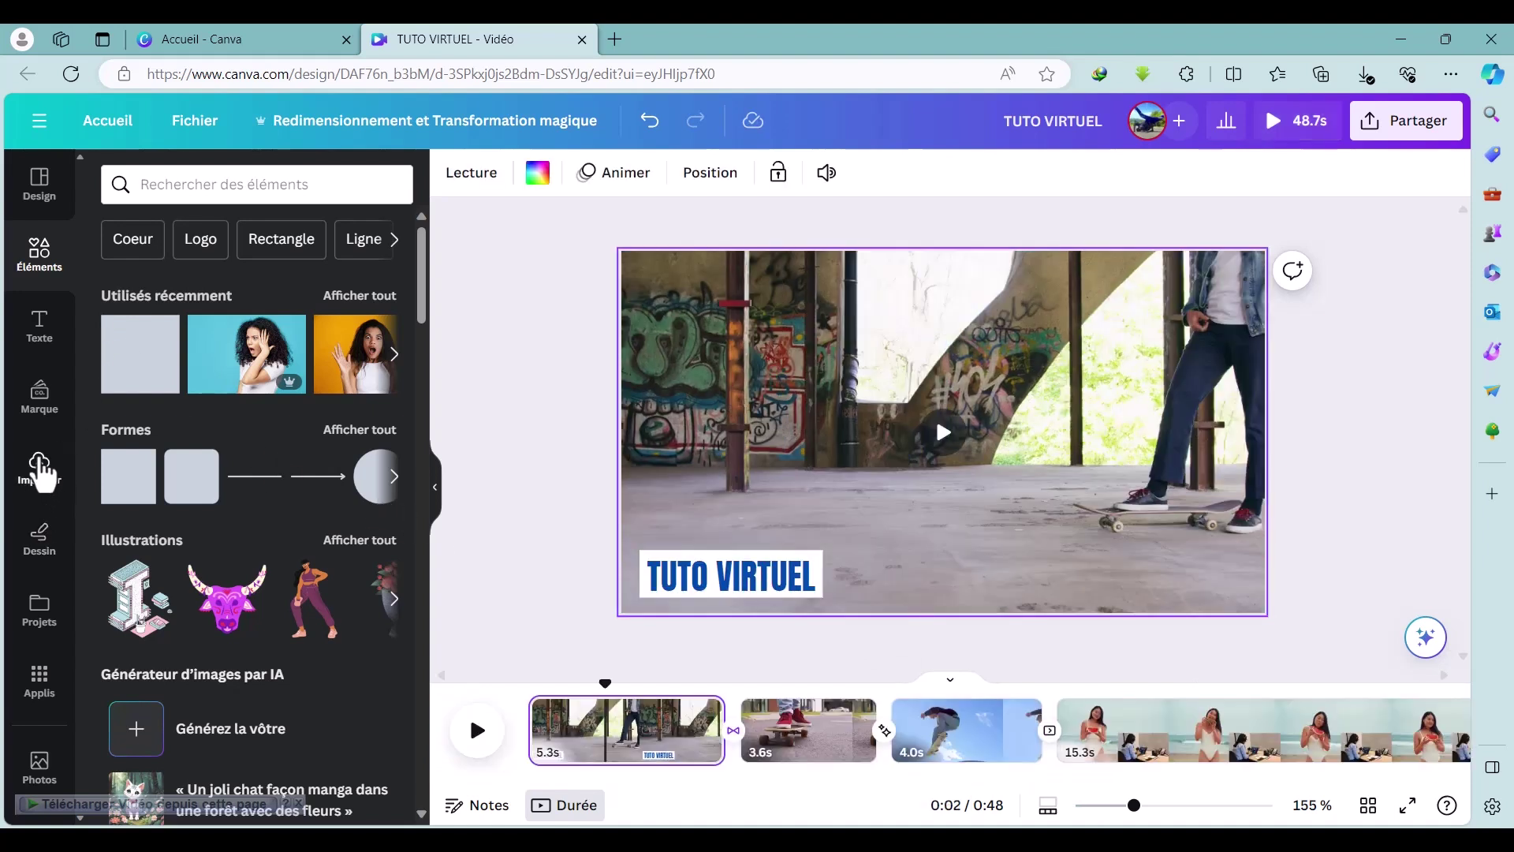
Import the Epic_Inspirational_Trailer_Music audio file and lay it under the pages from the start of the video.
click(40, 472)
click(379, 331)
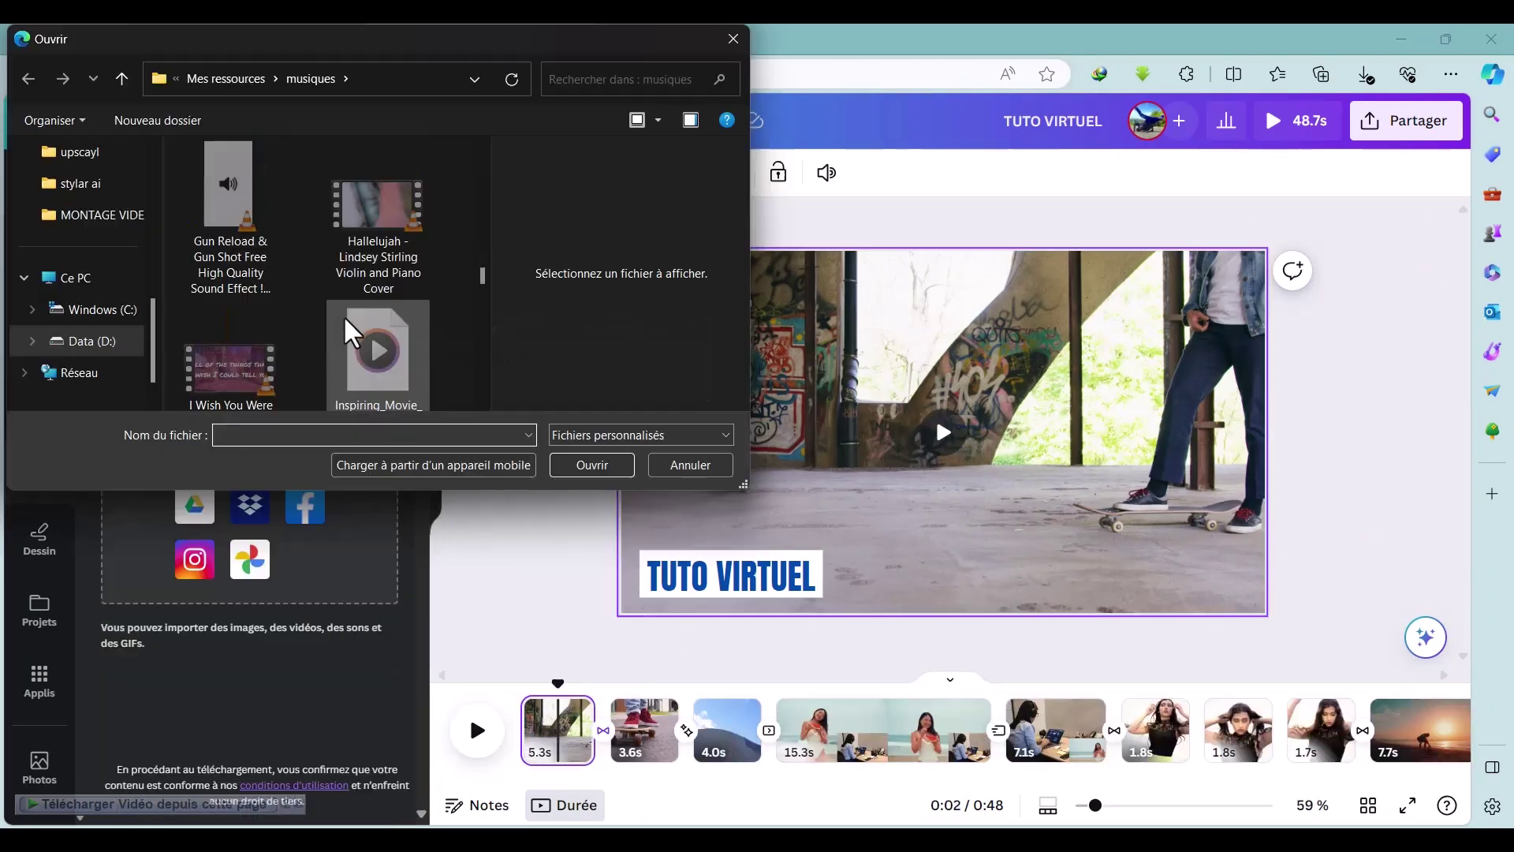
scroll(342, 315, up, 2)
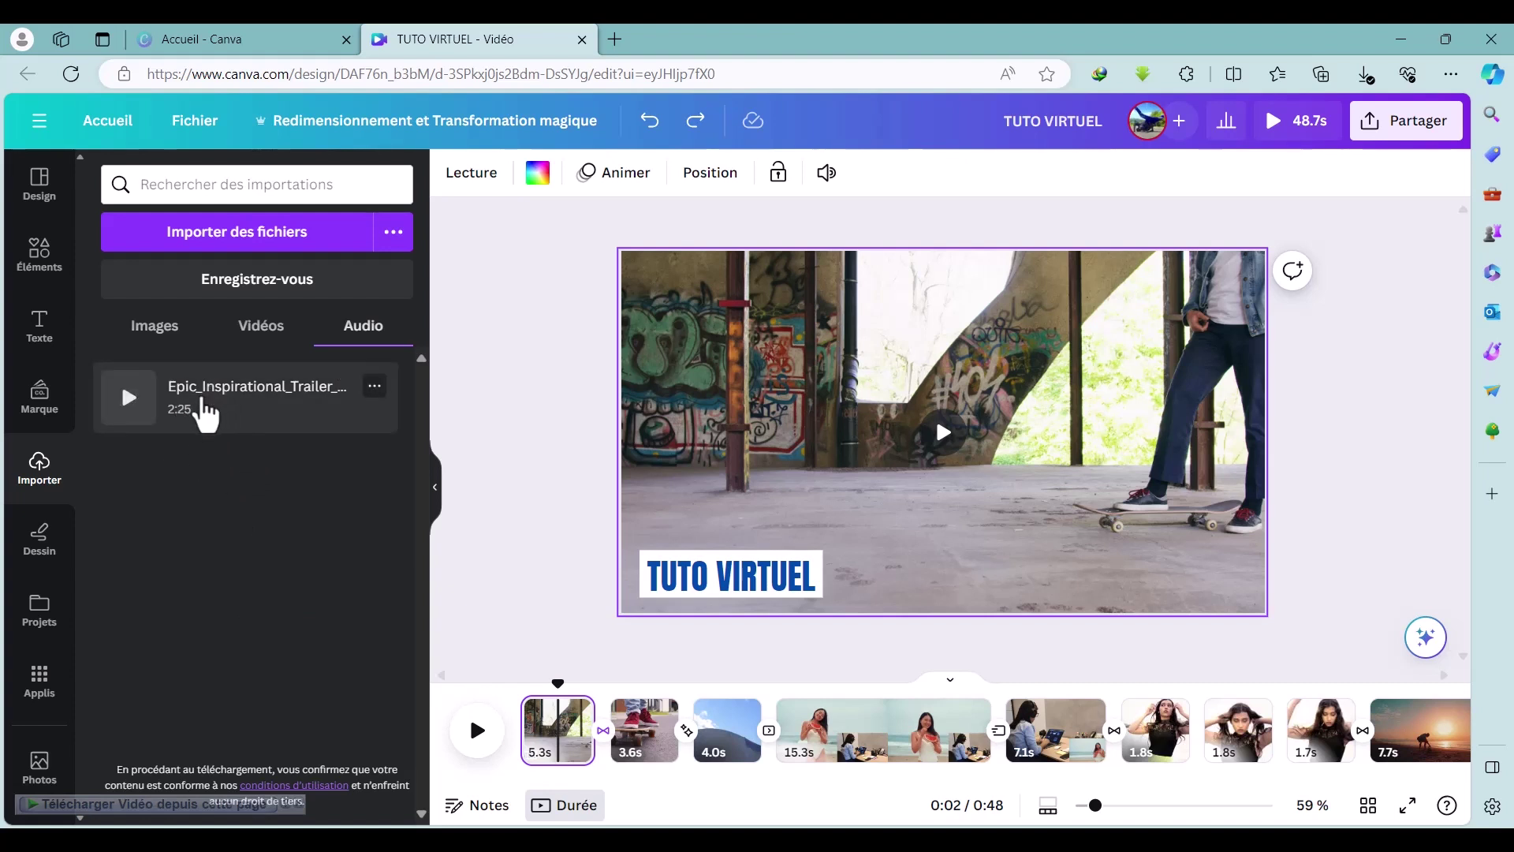
click(205, 414)
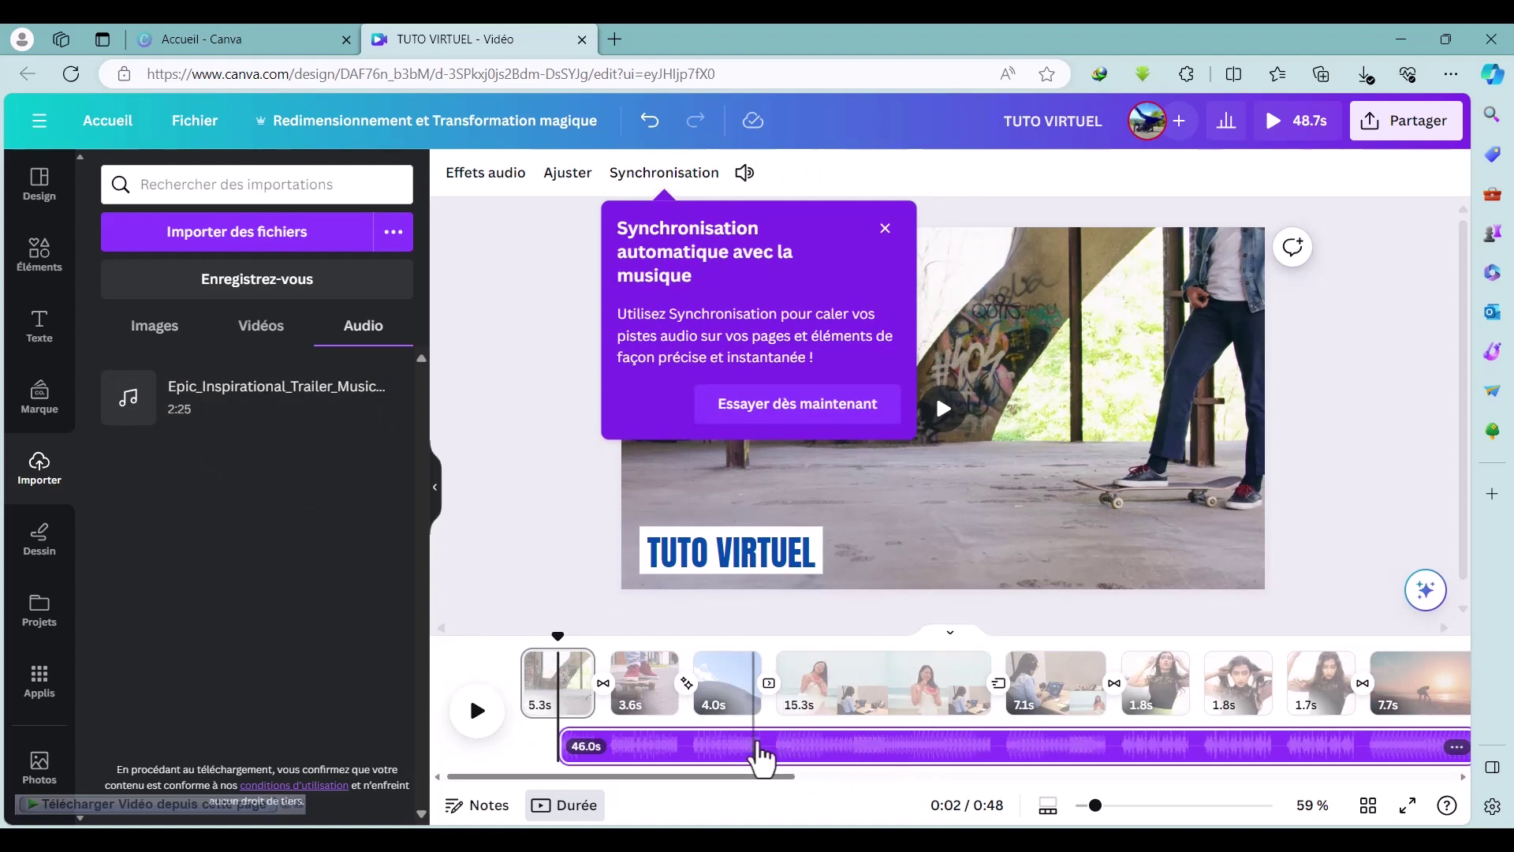
drag(860, 746, 784, 750)
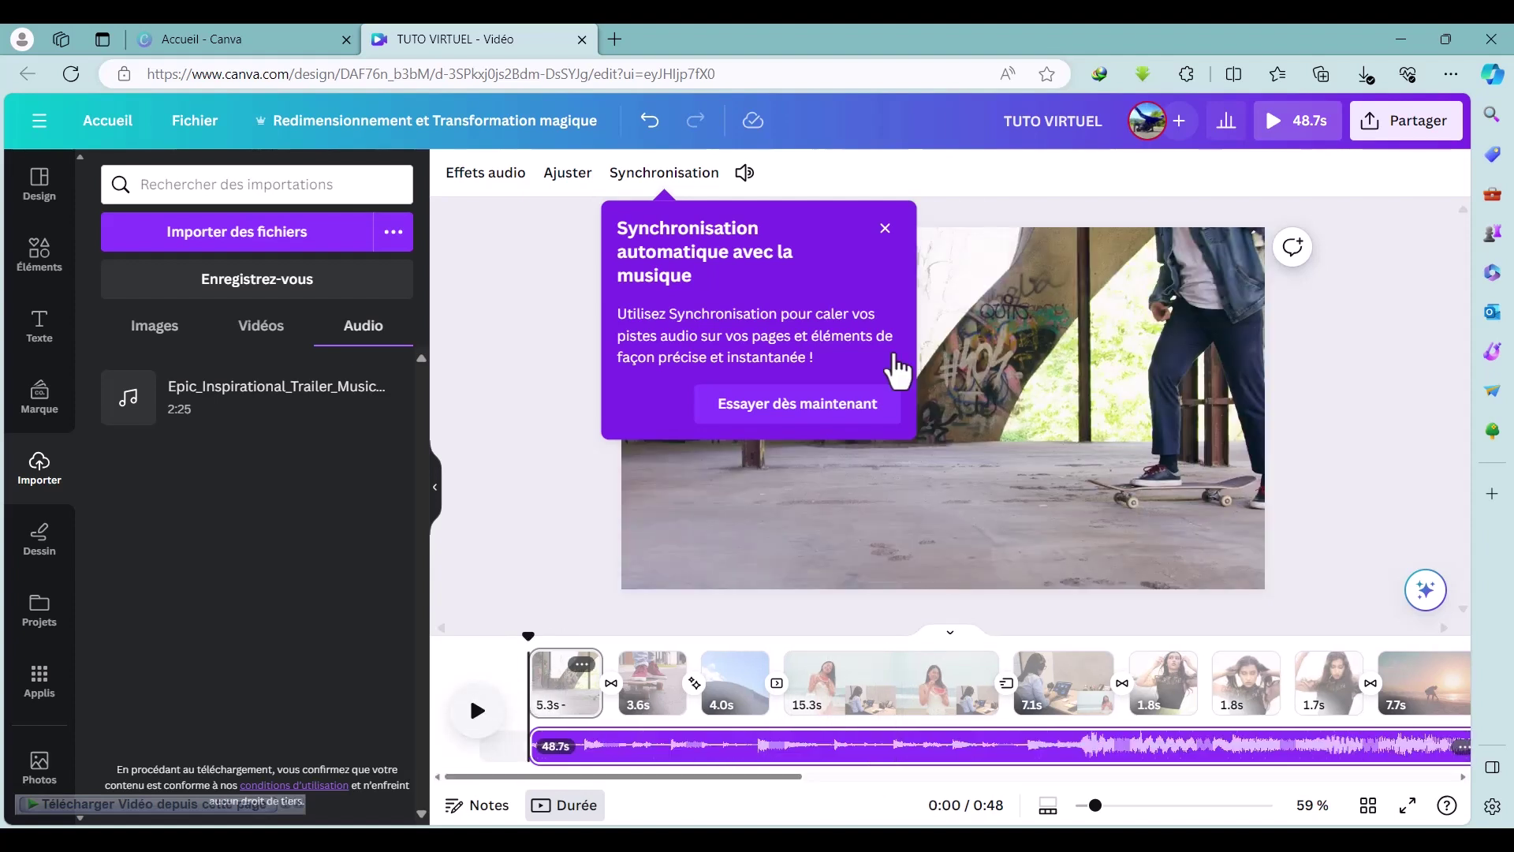
click(886, 229)
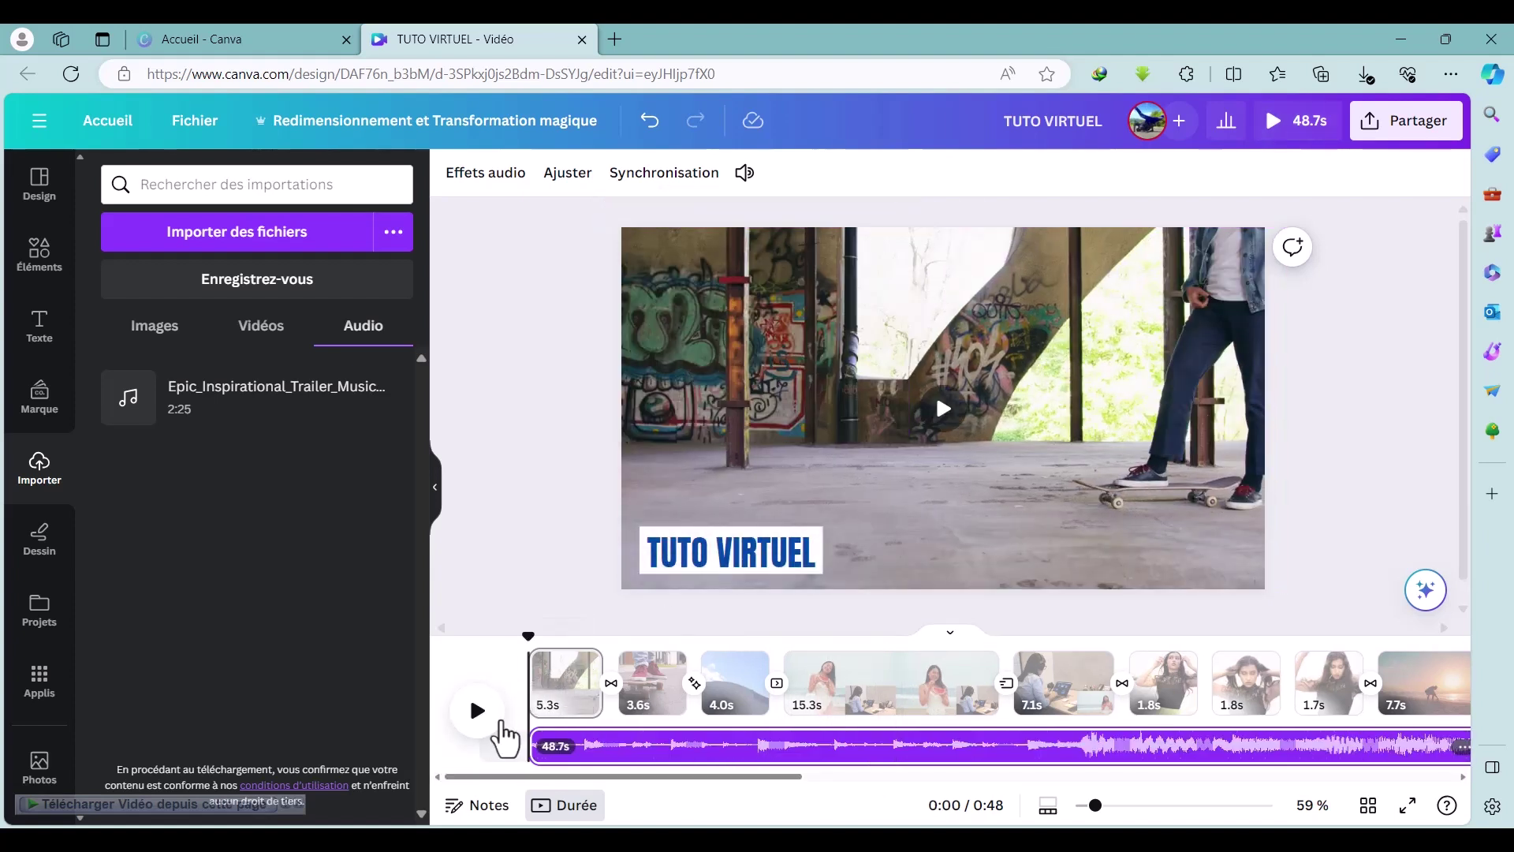
Play the video from the beginning to check the music, and return to the first page.
click(473, 714)
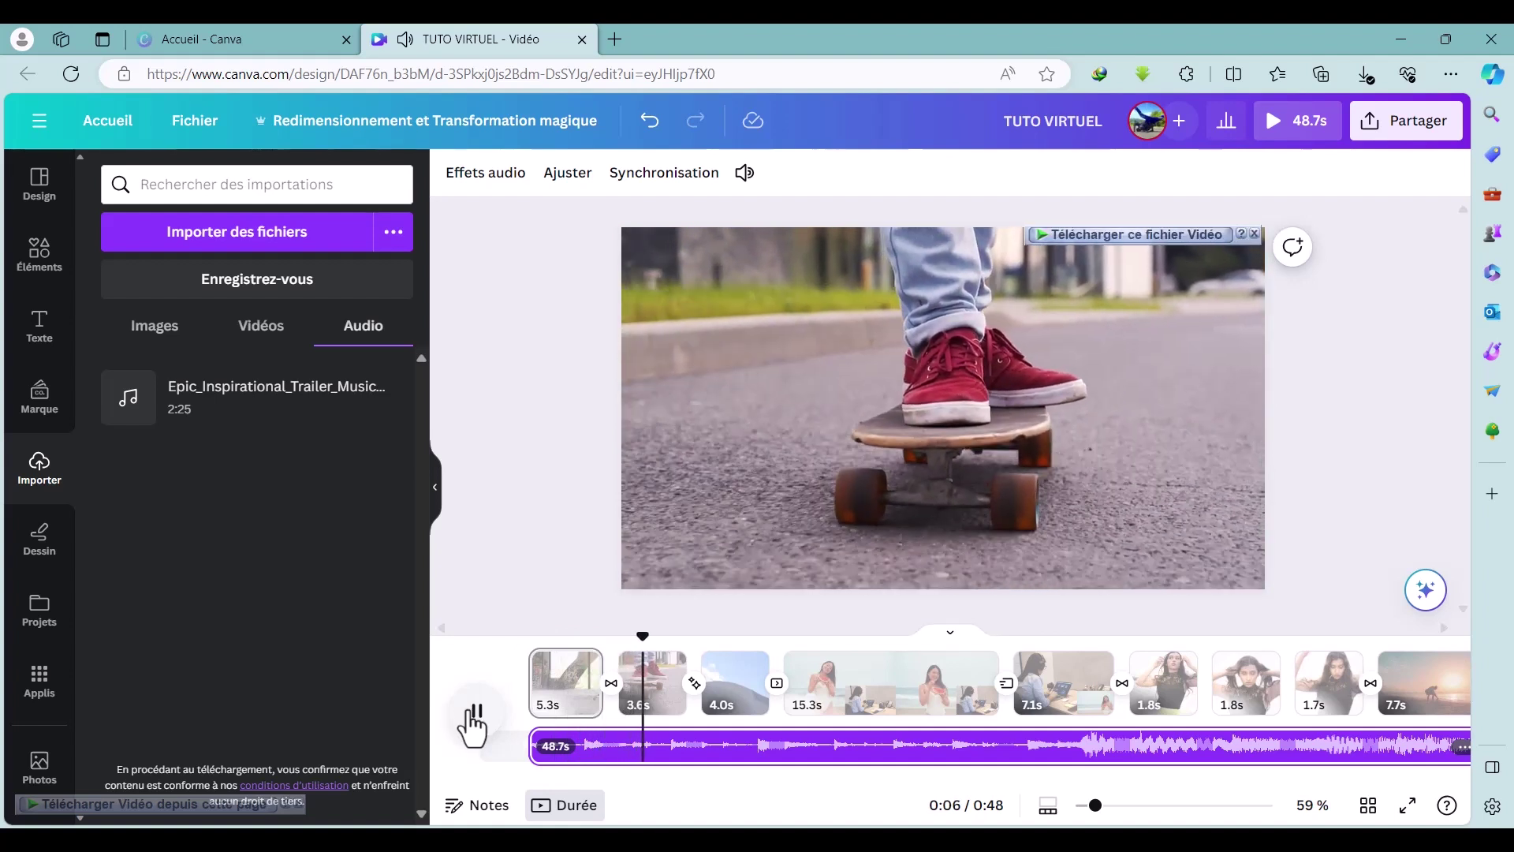
click(474, 722)
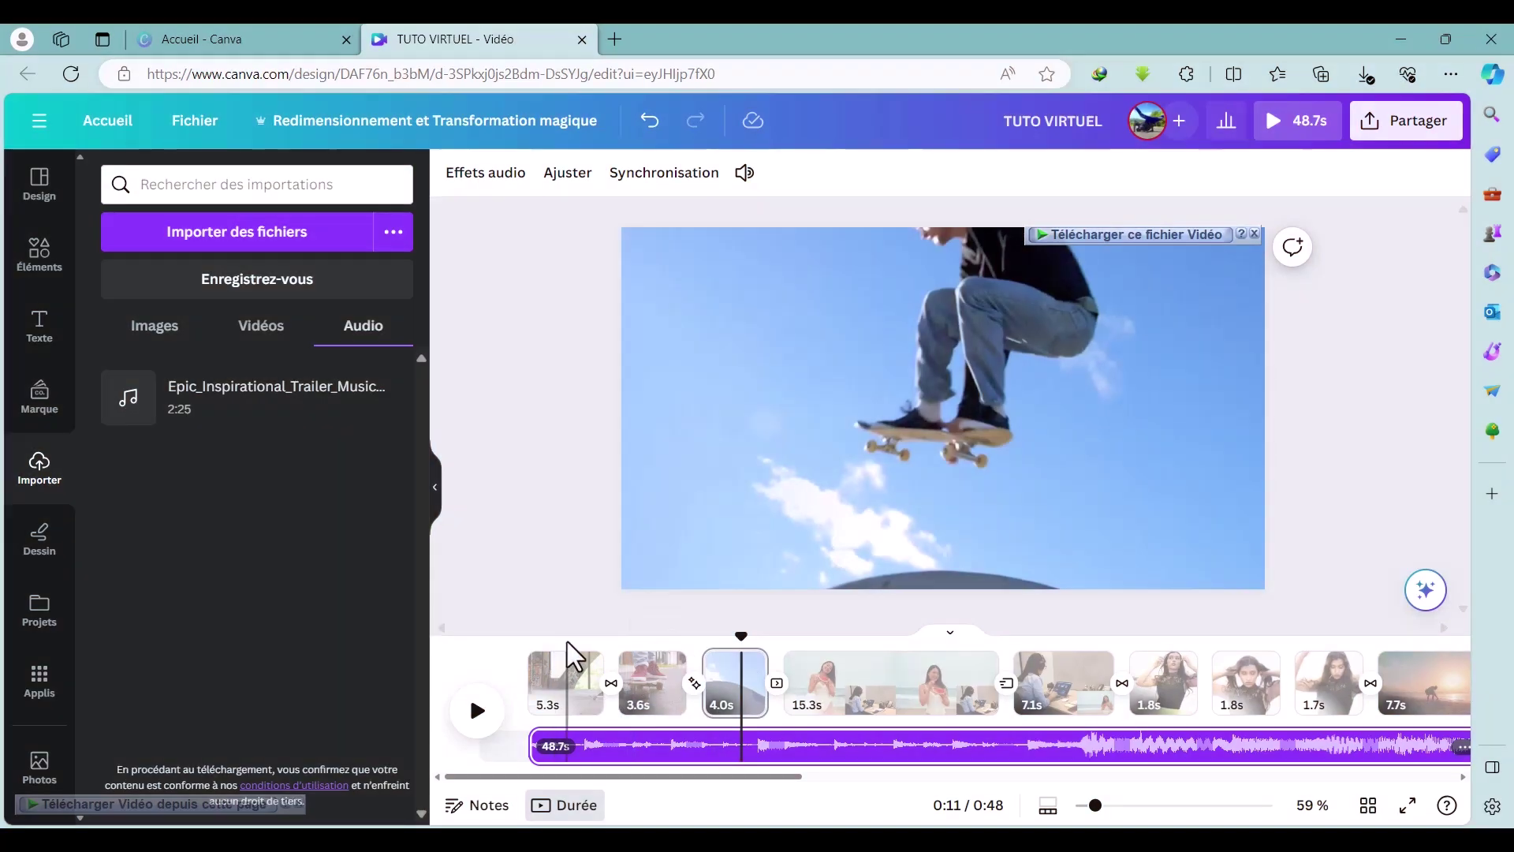
click(565, 661)
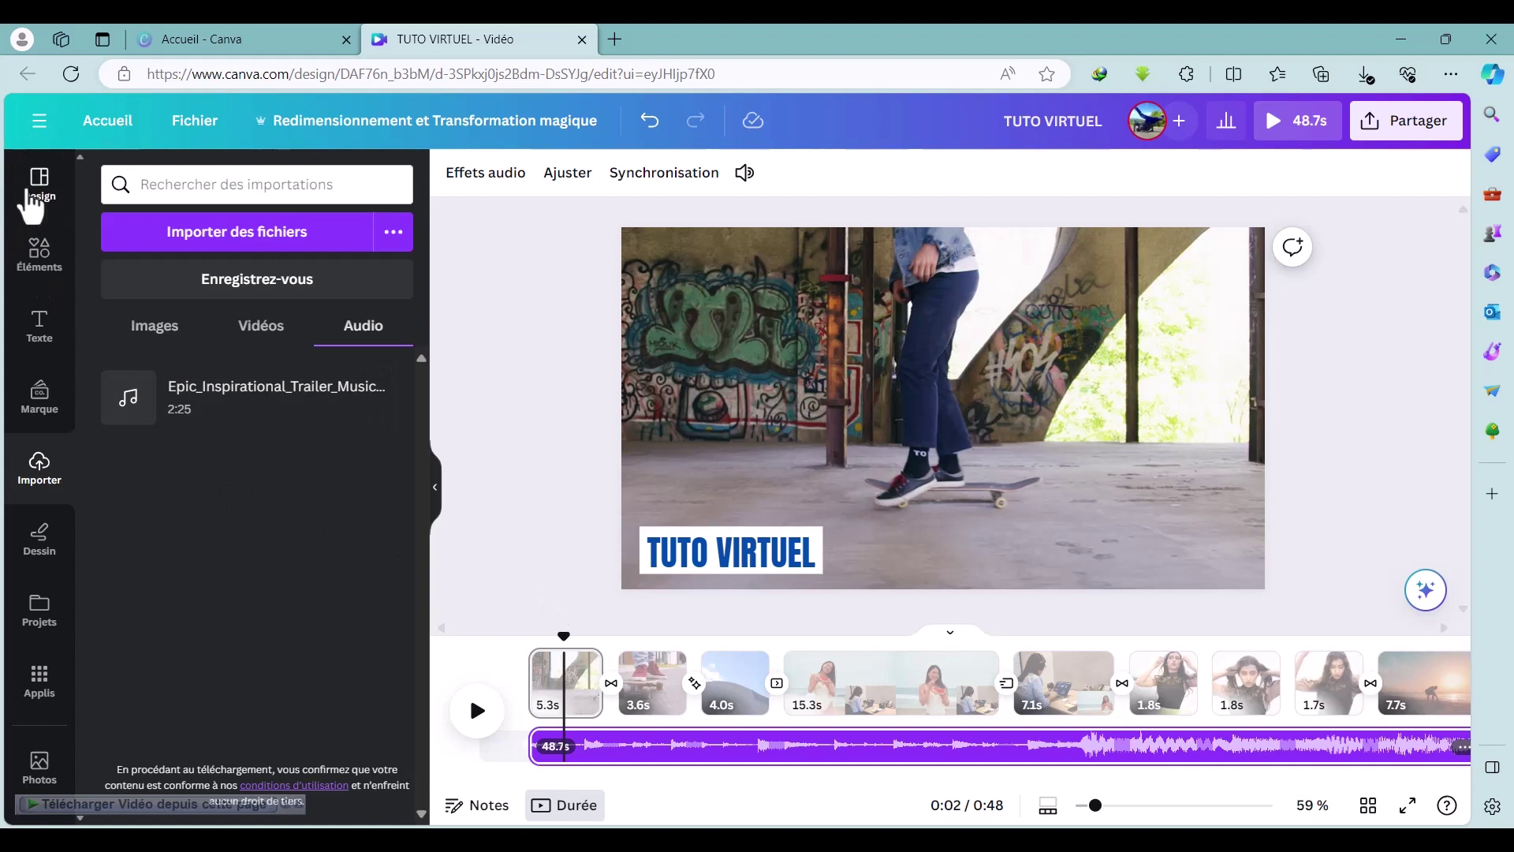
Search the video templates for "Intros YouTube" and browse to the Live Music intro.
click(33, 190)
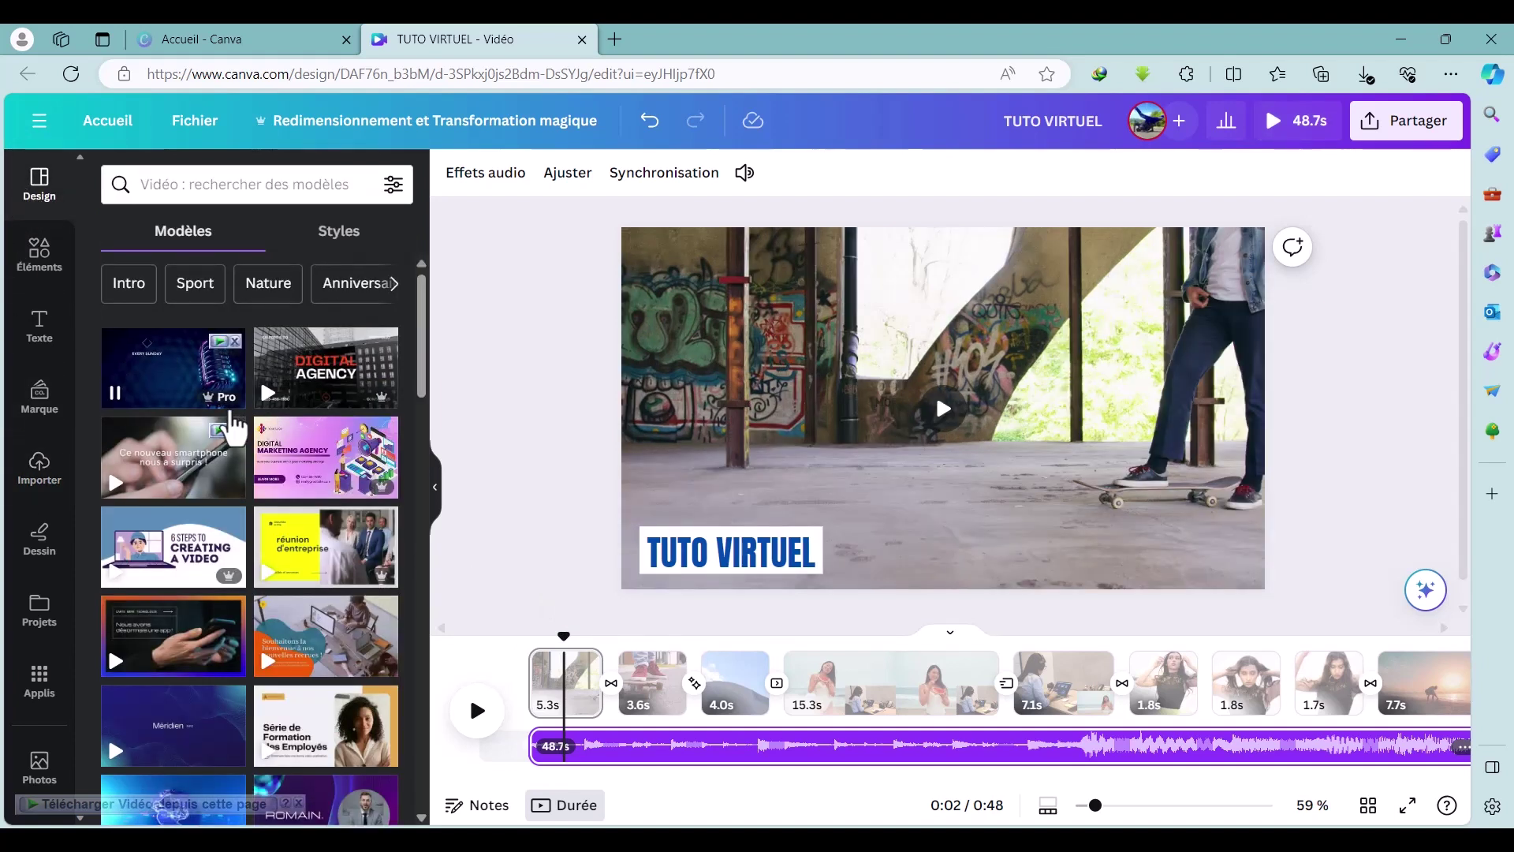
scroll(233, 430, down, 5)
scroll(224, 426, up, 5)
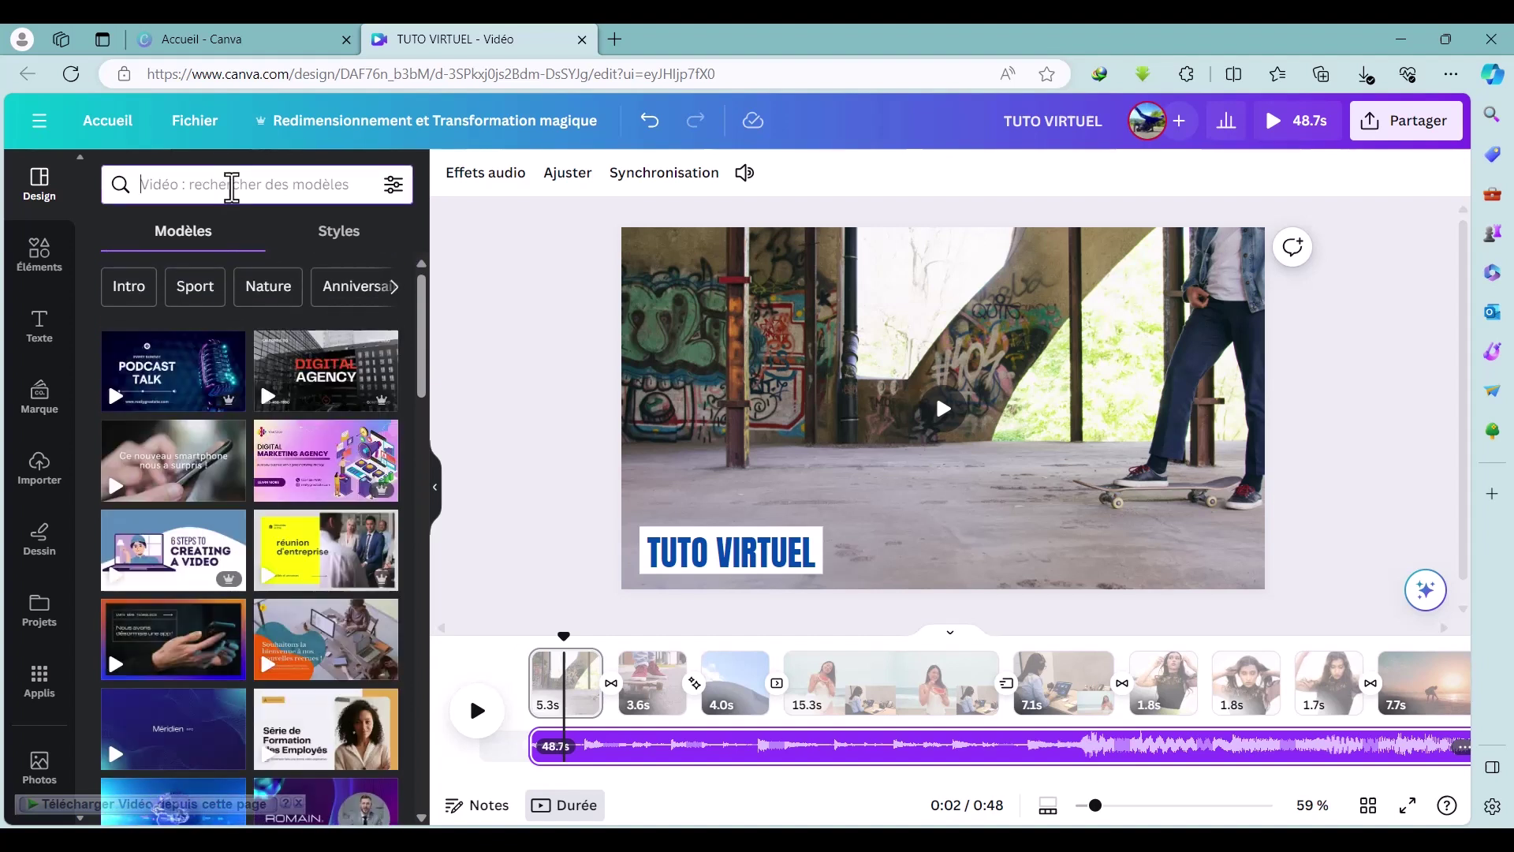
click(232, 184)
text(intro)
click(209, 213)
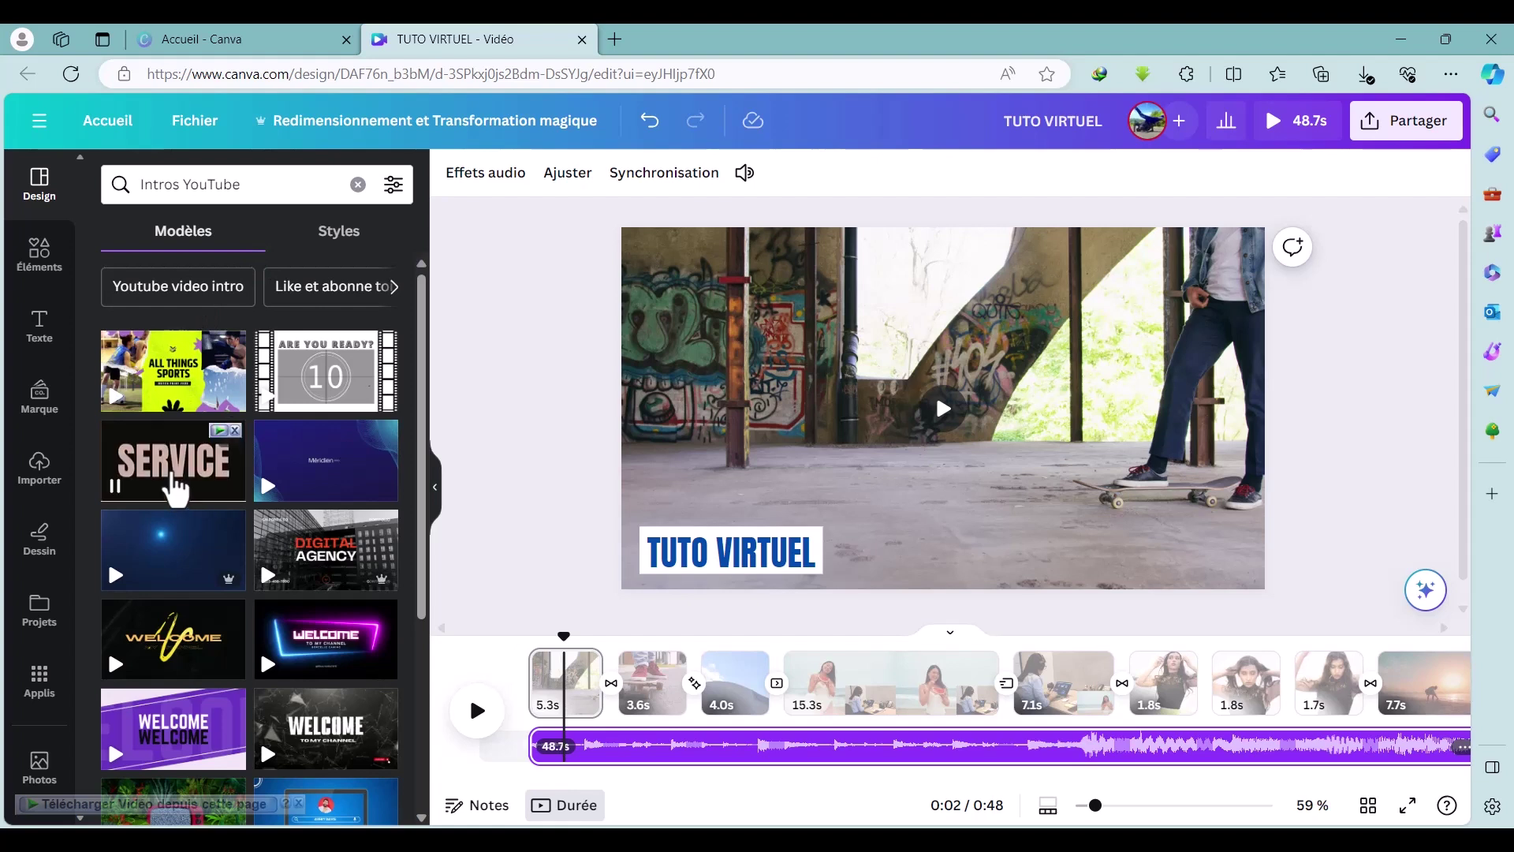
scroll(178, 495, down, 5)
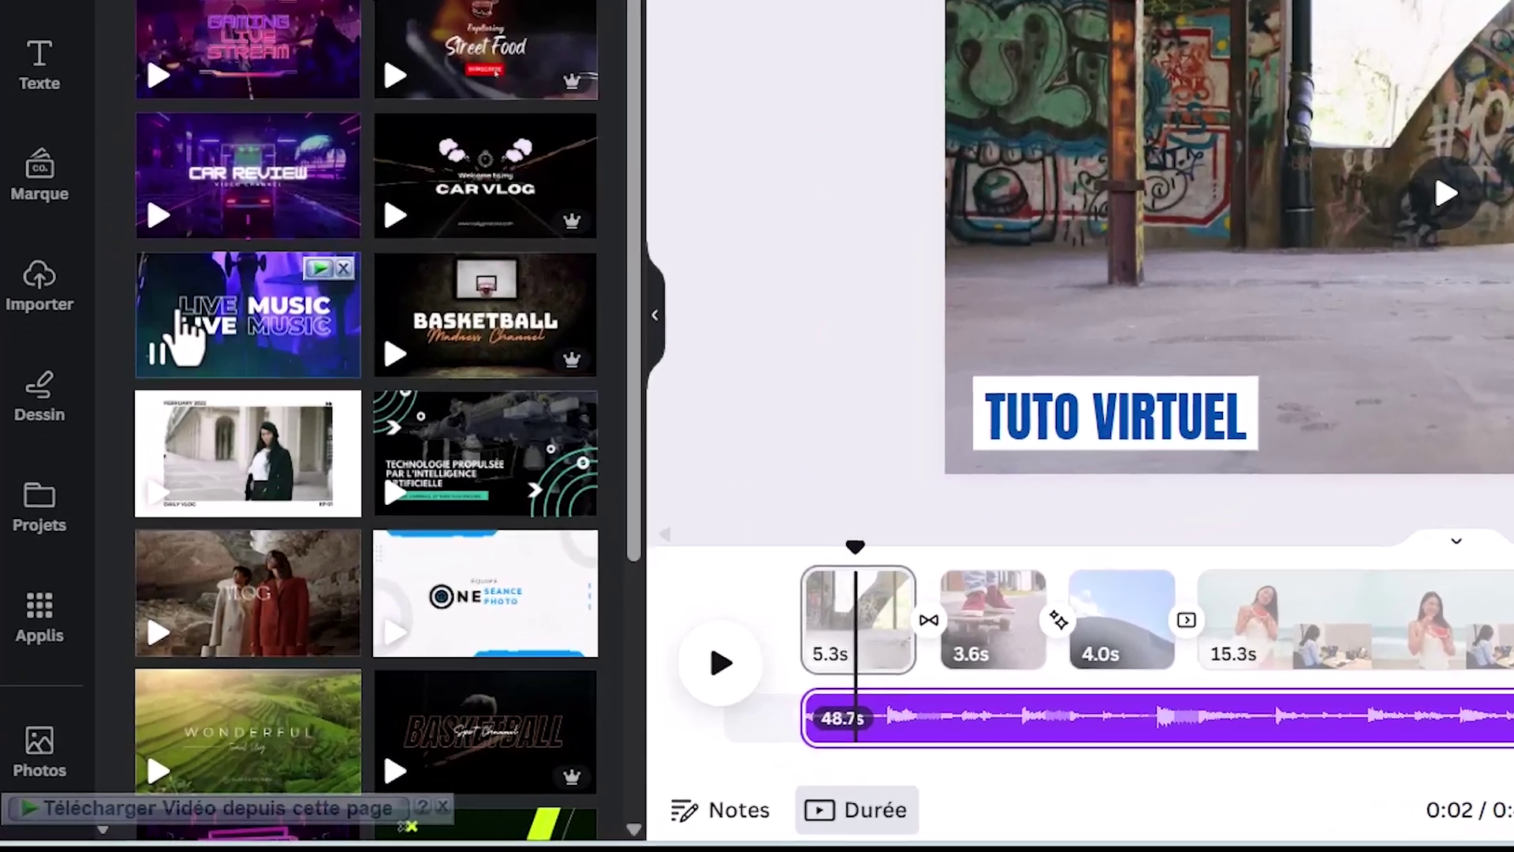
Insert the "WELCOME TO MY CHANNEL" page of the Simple Live Music Youtube Intros template as the first page and play it.
drag(179, 316, 269, 313)
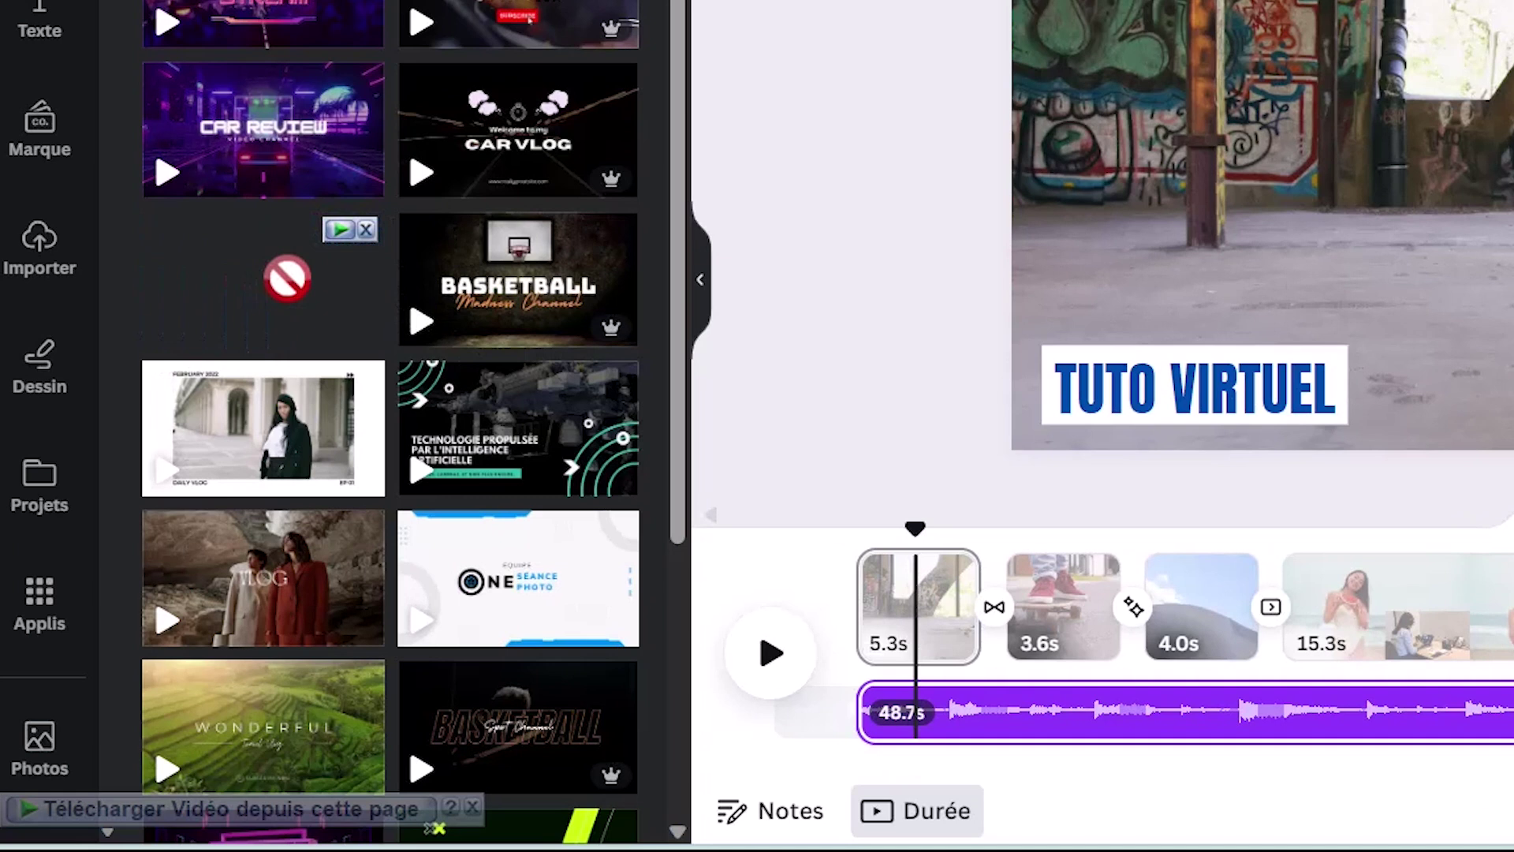
mouse_move(839, 608)
mouse_down()
mouse_move(872, 653)
mouse_move(839, 599)
mouse_move(841, 613)
mouse_up()
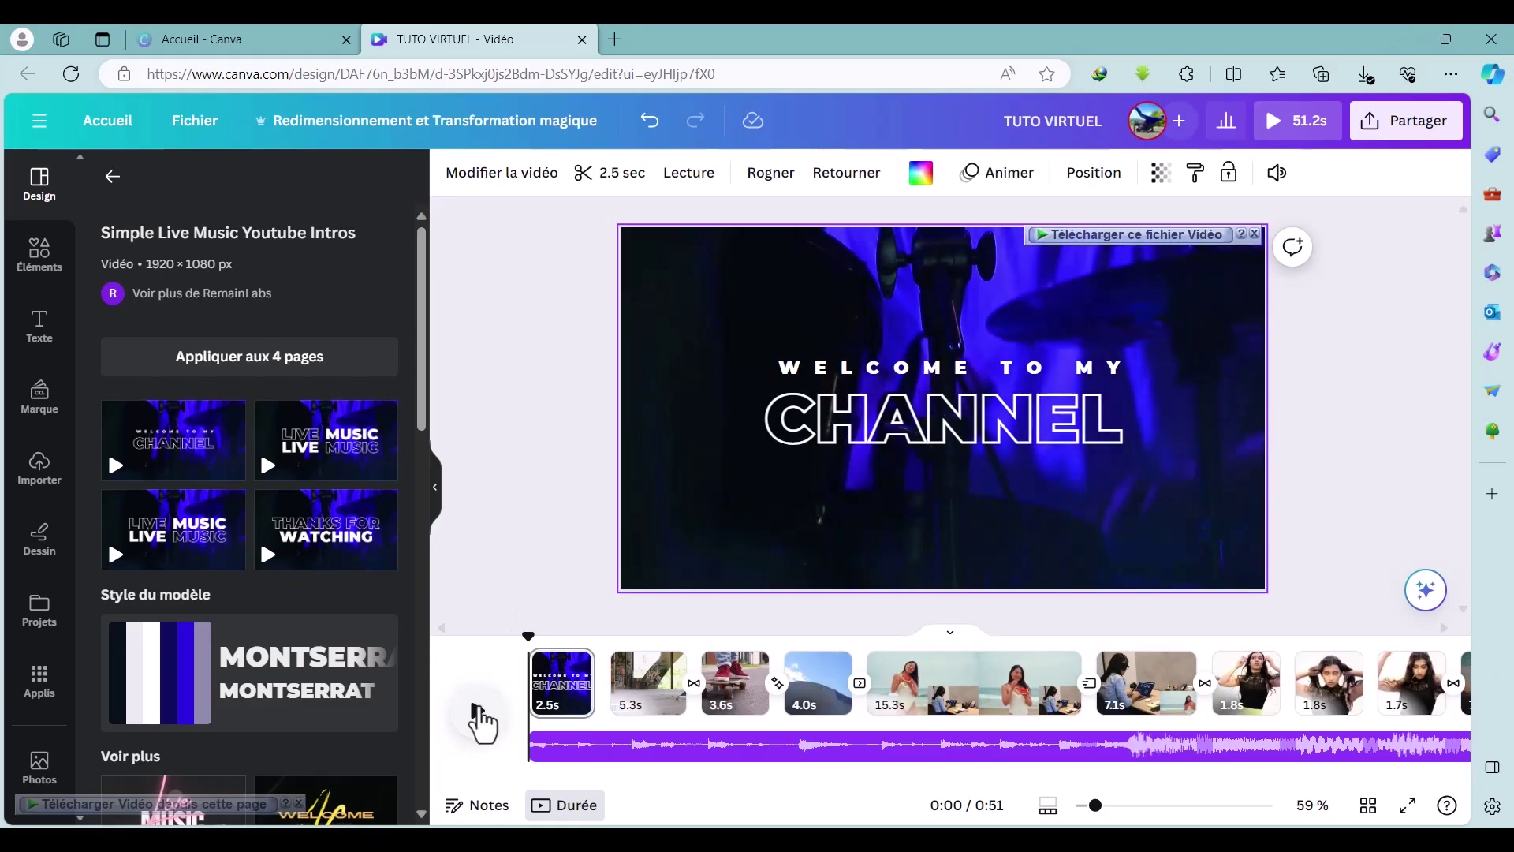
click(479, 714)
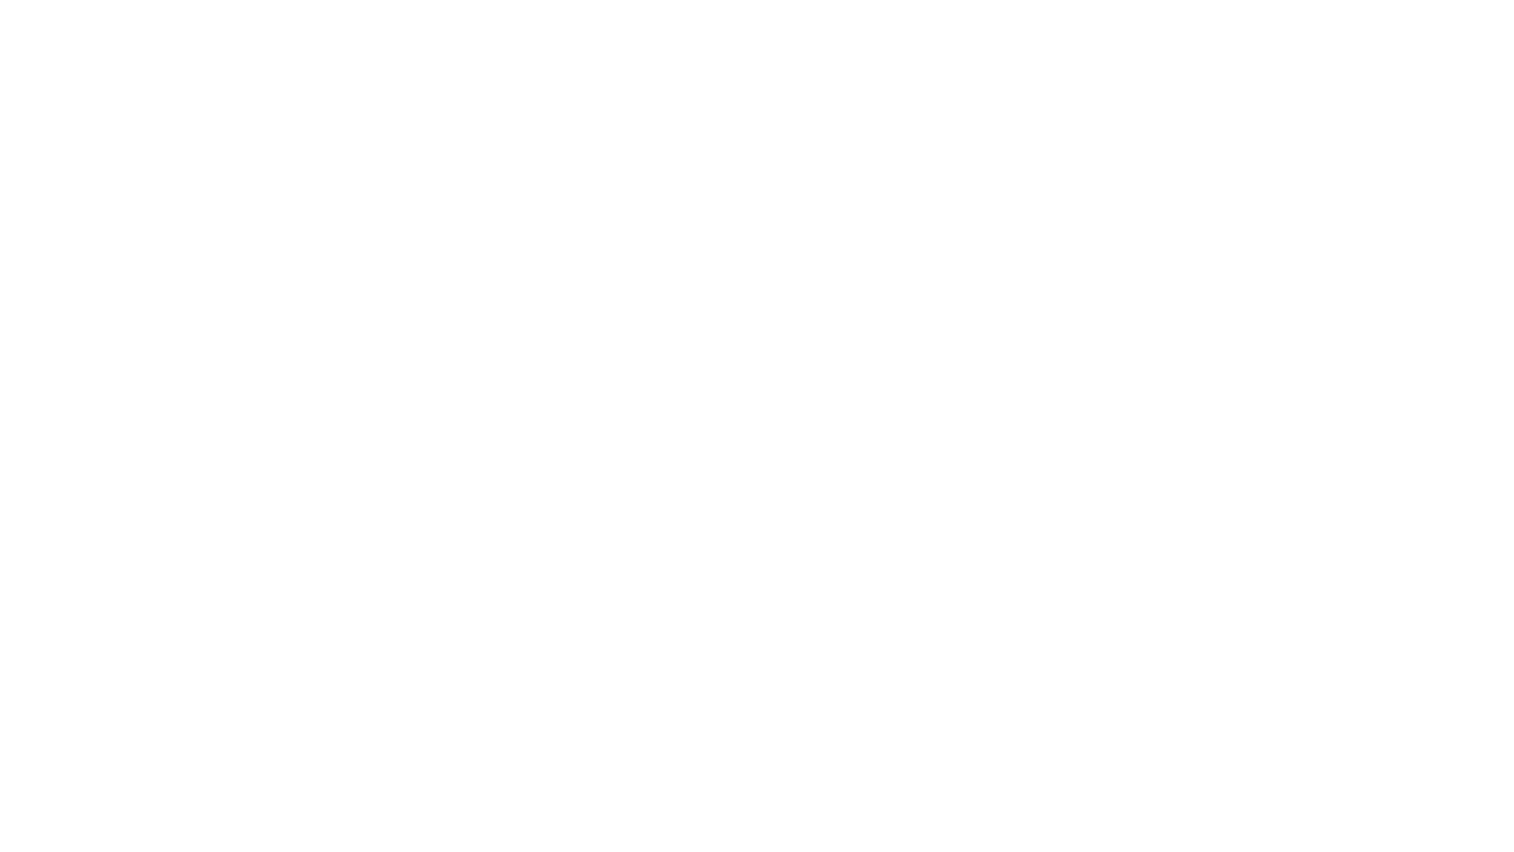
Search the templates for "OUTRO" and add the Modern Geometric Gradient Youtube Outro Video template as the last page.
text(OUTRO)
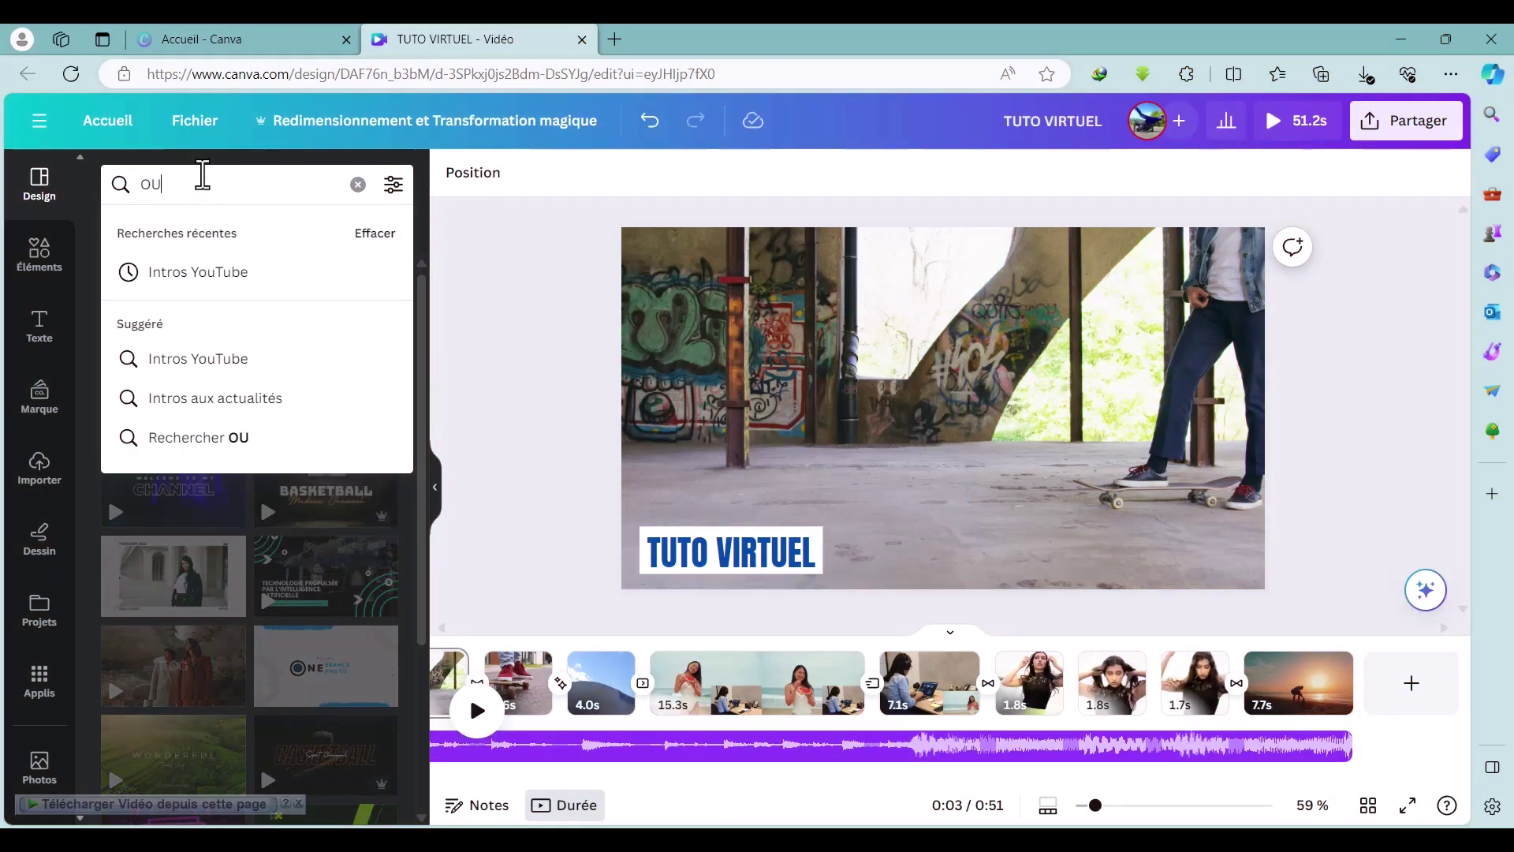
key(Return)
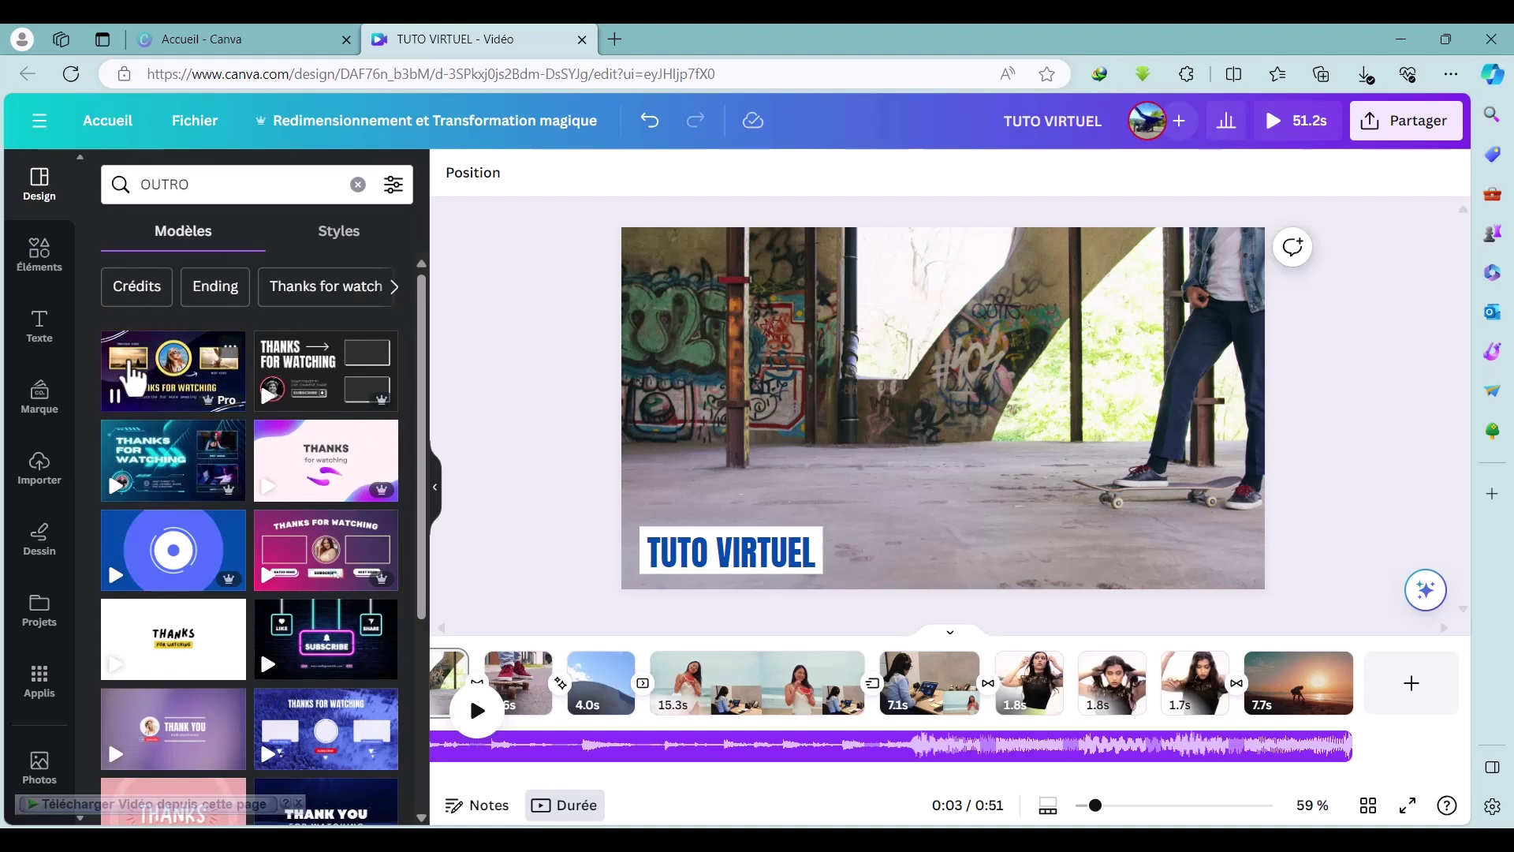
drag(297, 551, 1369, 691)
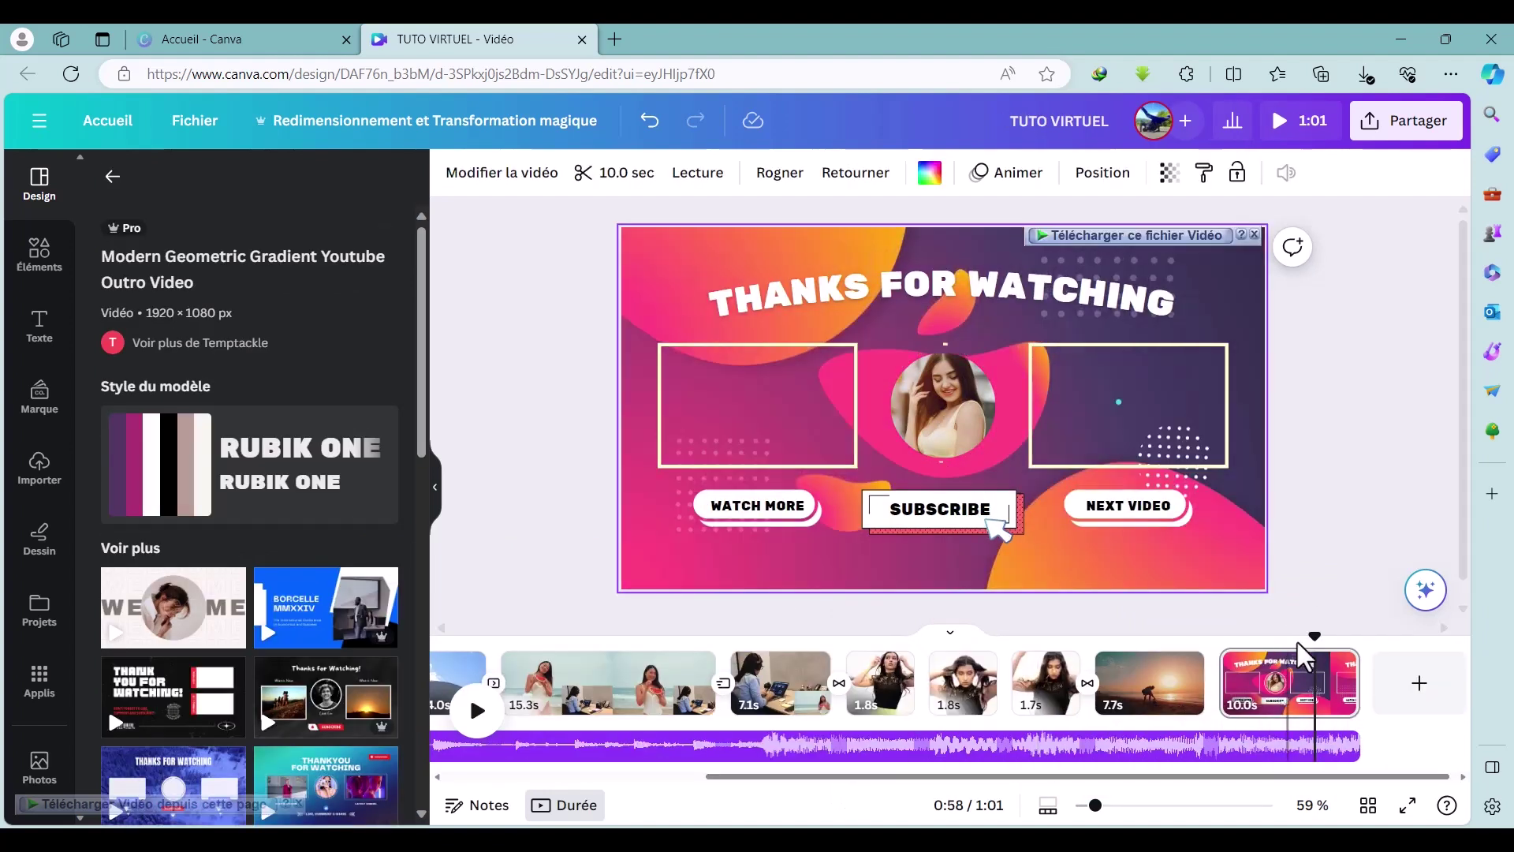
drag(1302, 639, 1281, 636)
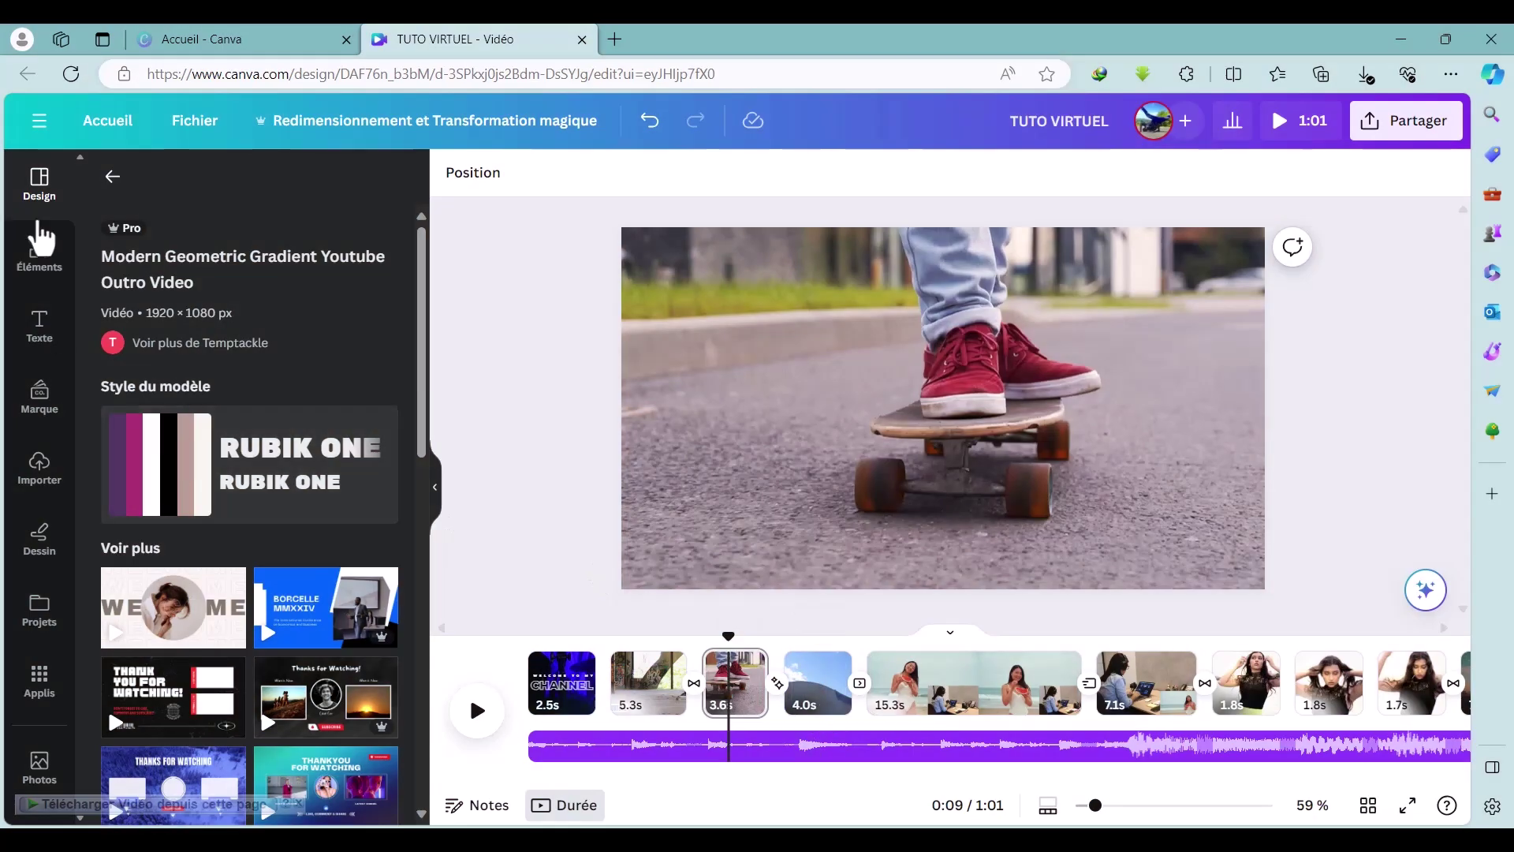
Search the elements for "shocked STICKER" and delete the sticker tried on the skateboard close-up page.
click(24, 269)
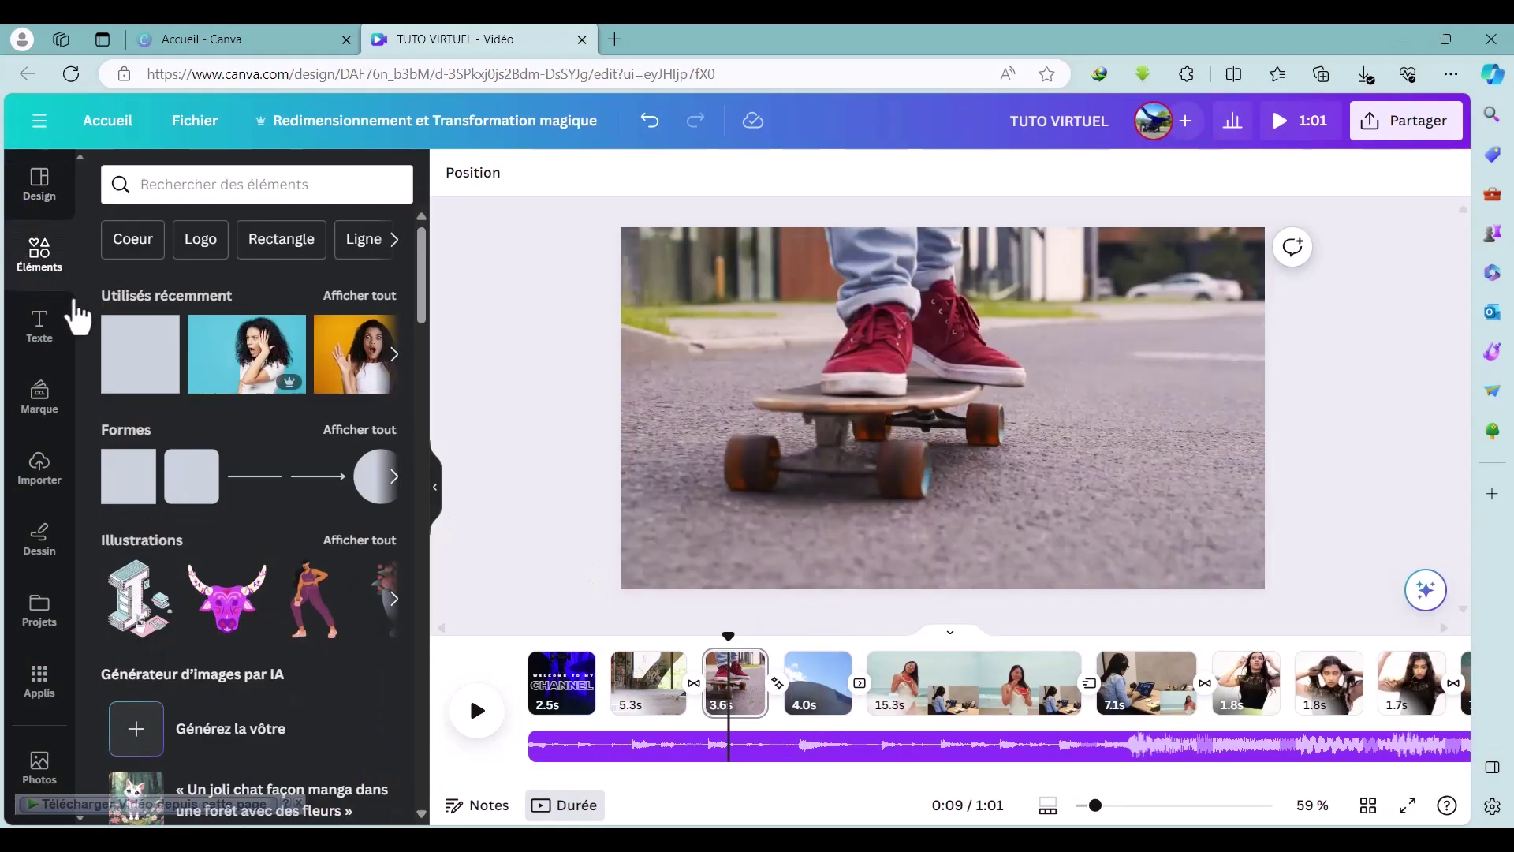
scroll(254, 540, down, 6)
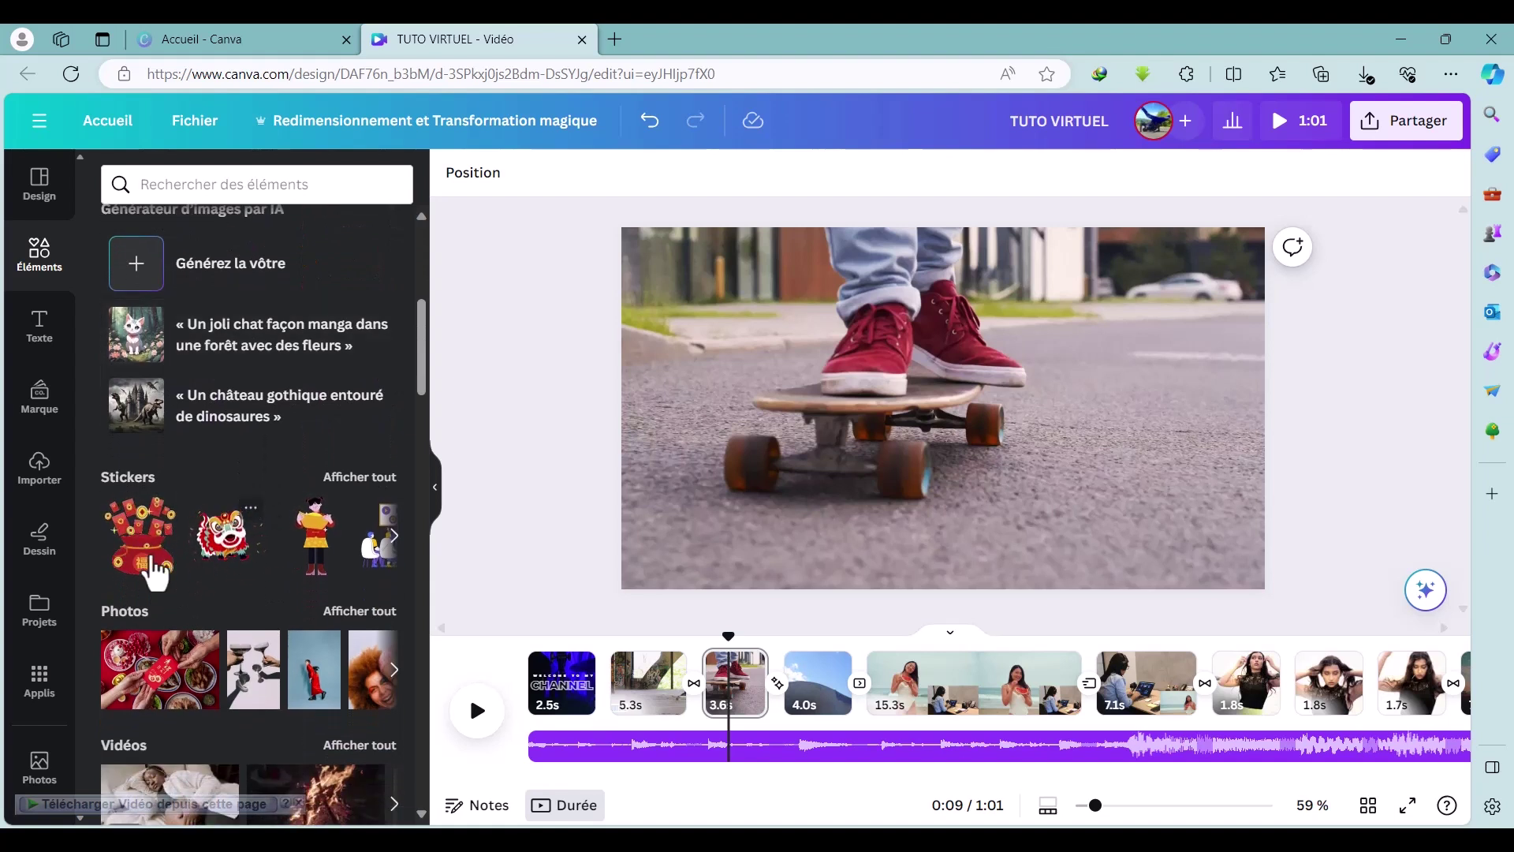
click(392, 545)
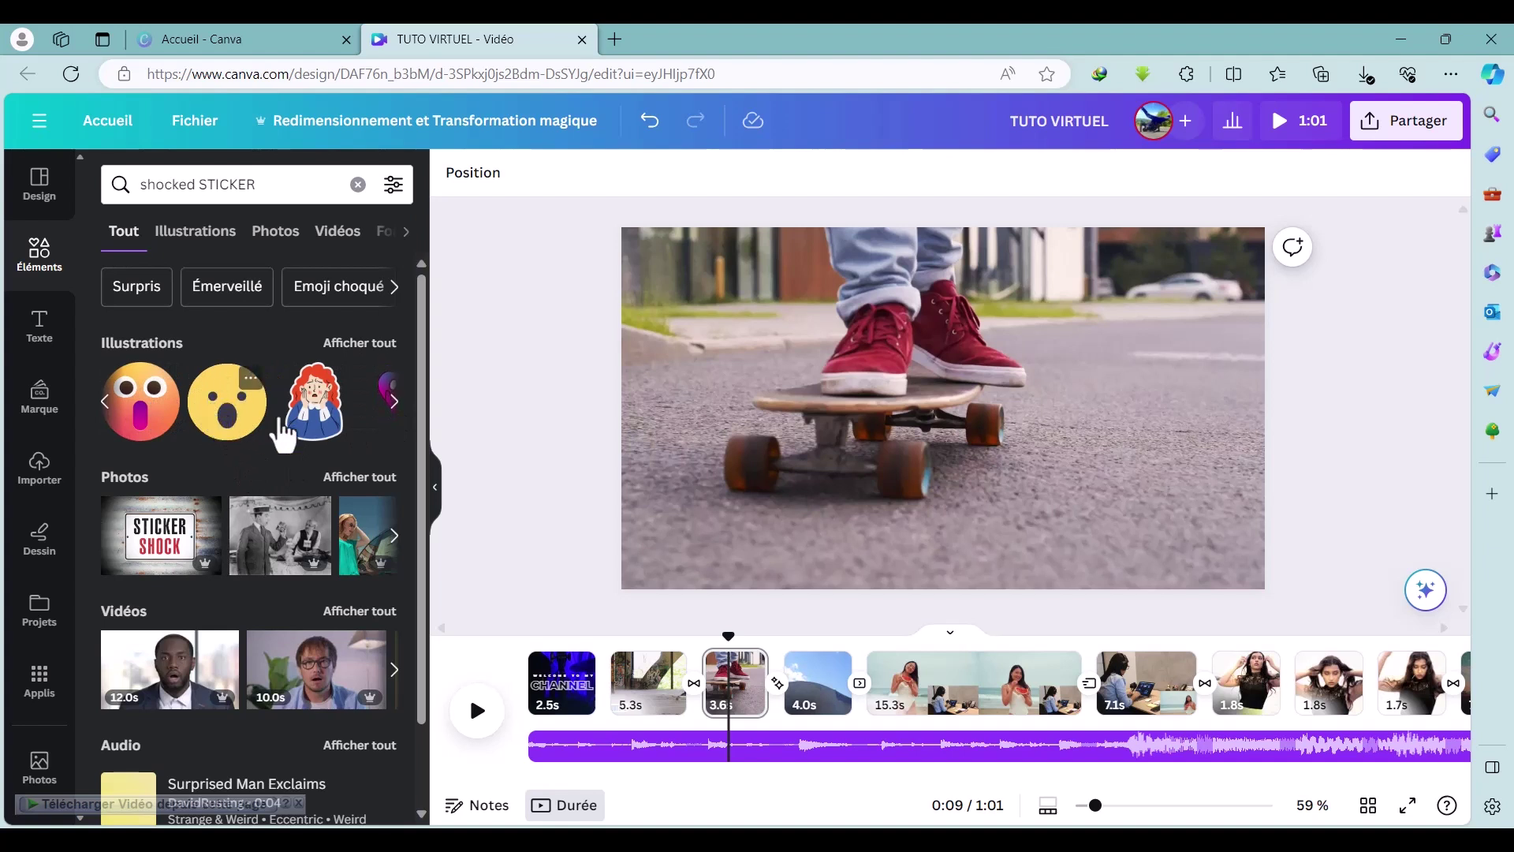
drag(591, 509, 739, 541)
key(Delete)
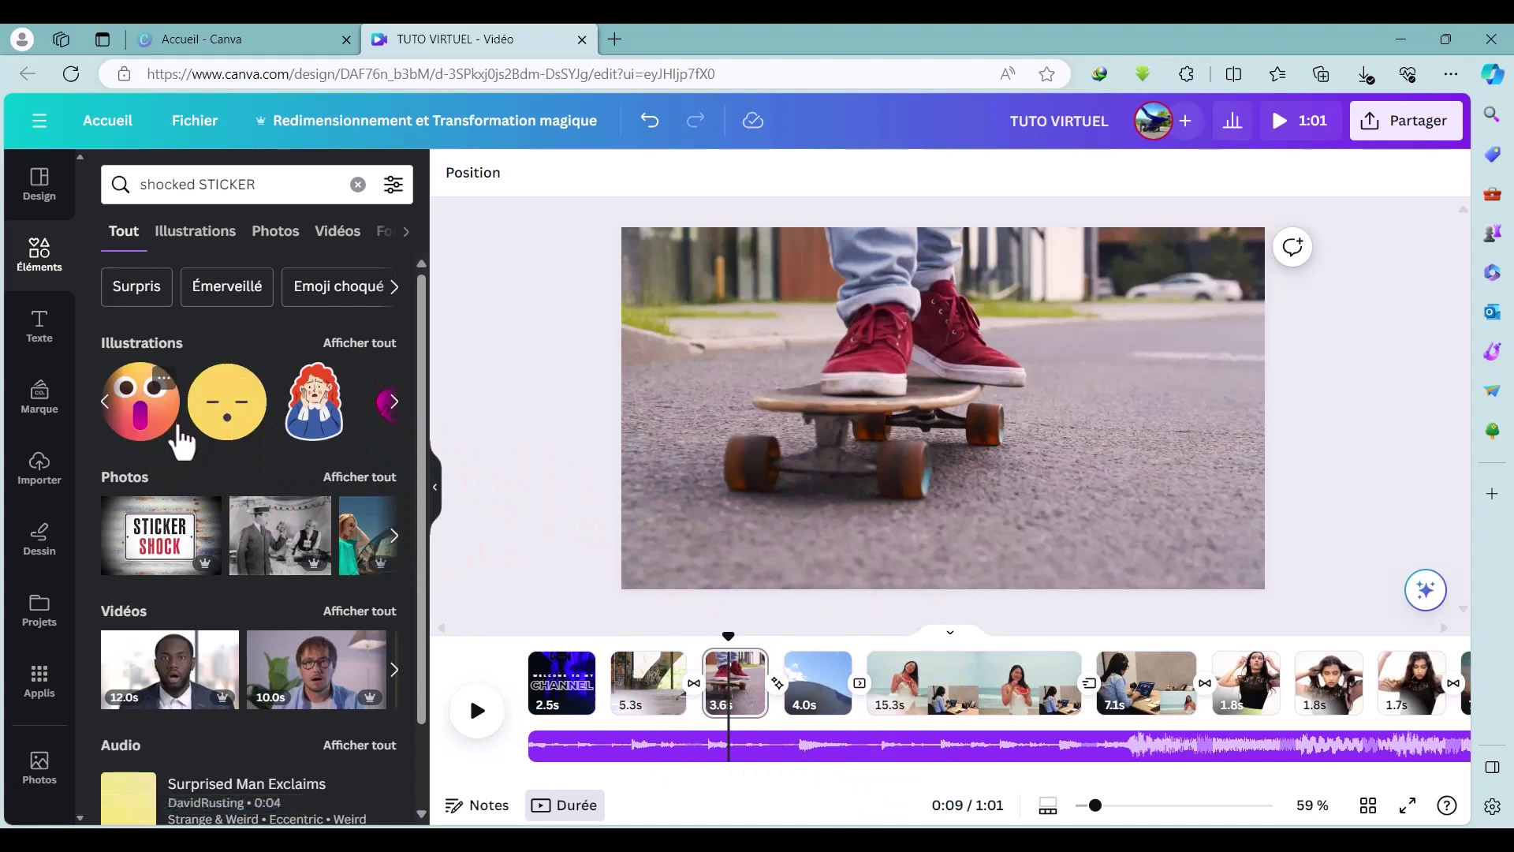
Add the yellow shocked emoji to page 3, shrink it and place it in the page's upper right area.
drag(223, 411, 890, 362)
drag(884, 350, 896, 365)
drag(1000, 466, 793, 419)
drag(945, 566, 1125, 285)
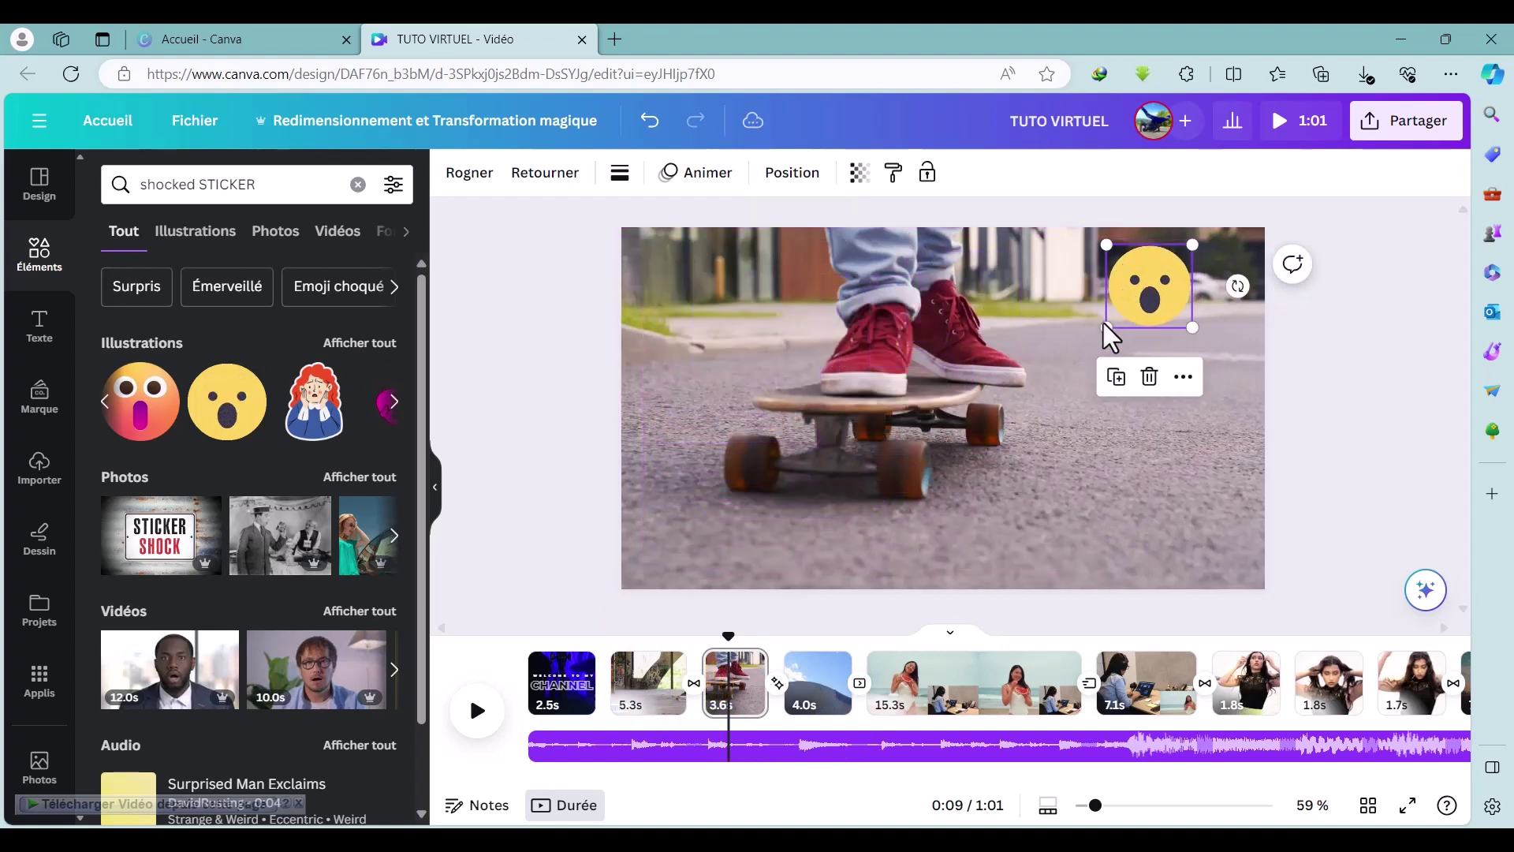
Move the playhead to the skateboard jump on page 4 and search the elements for "subscribe youtube".
drag(793, 635, 811, 631)
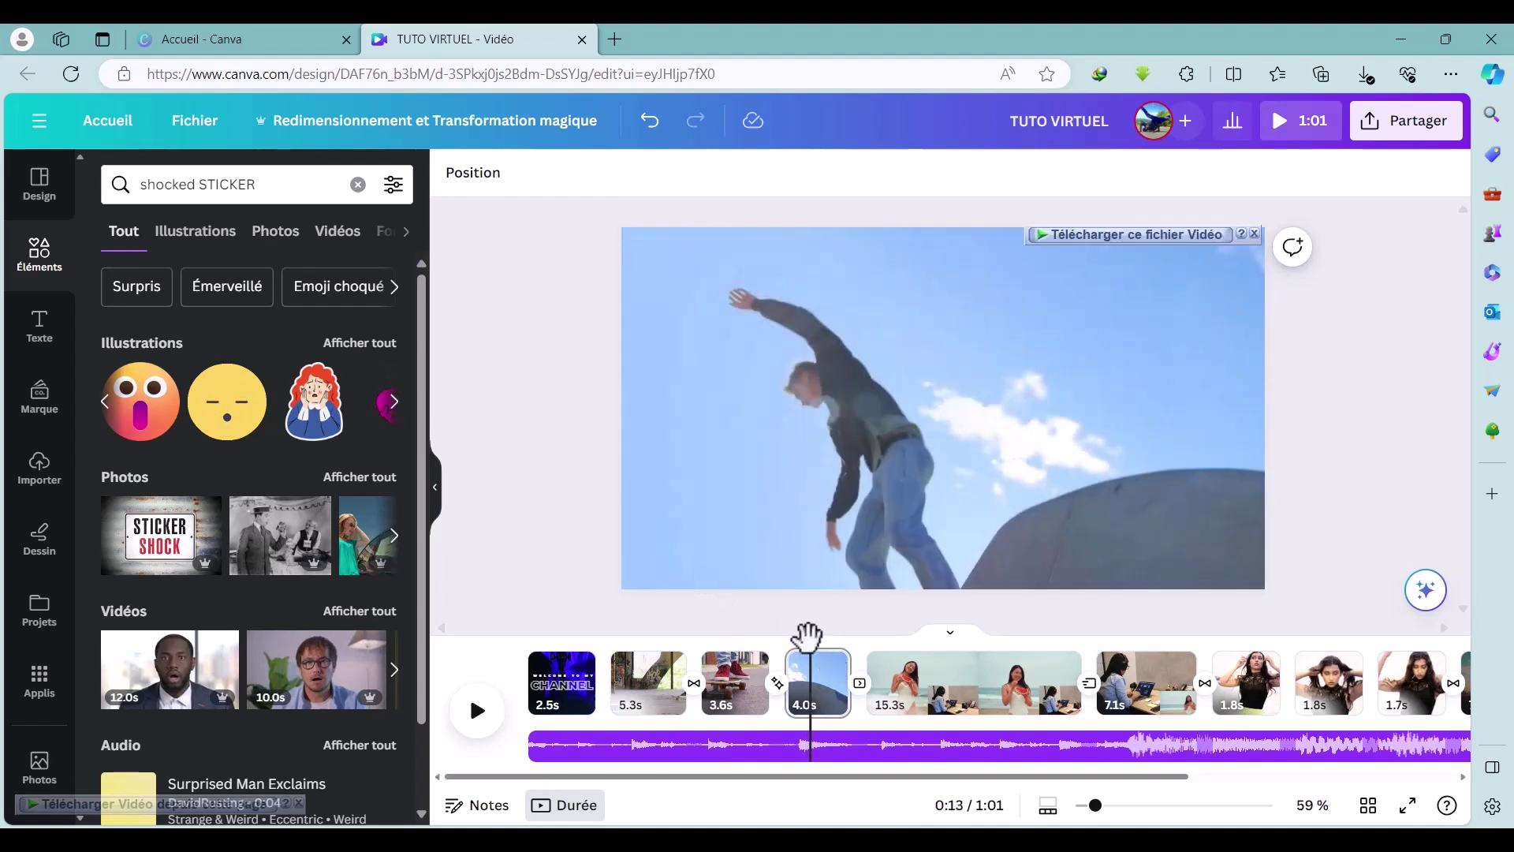
drag(806, 635, 820, 634)
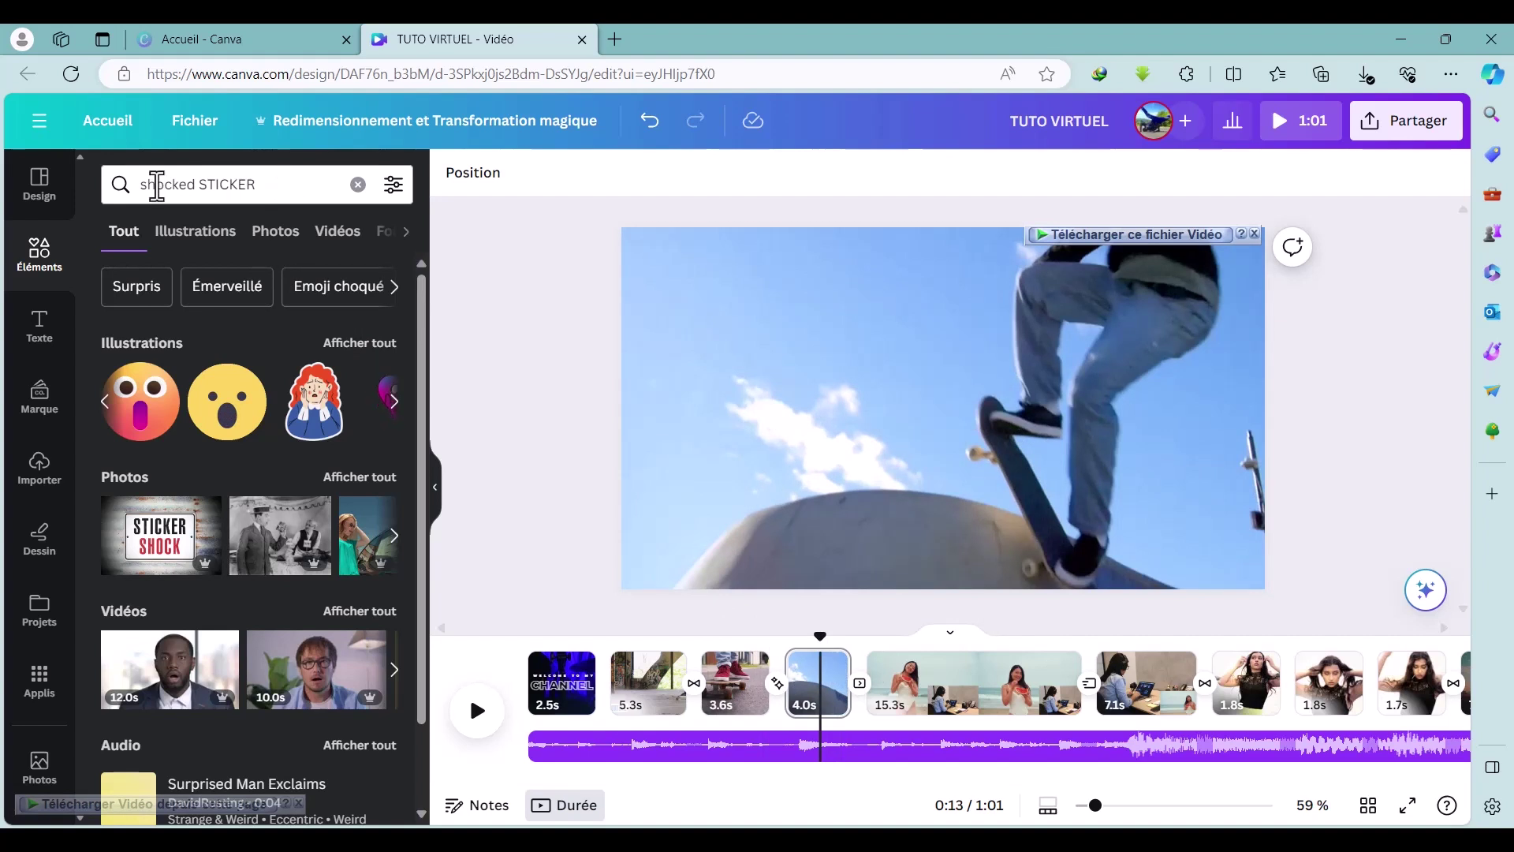
click(157, 187)
text(s)
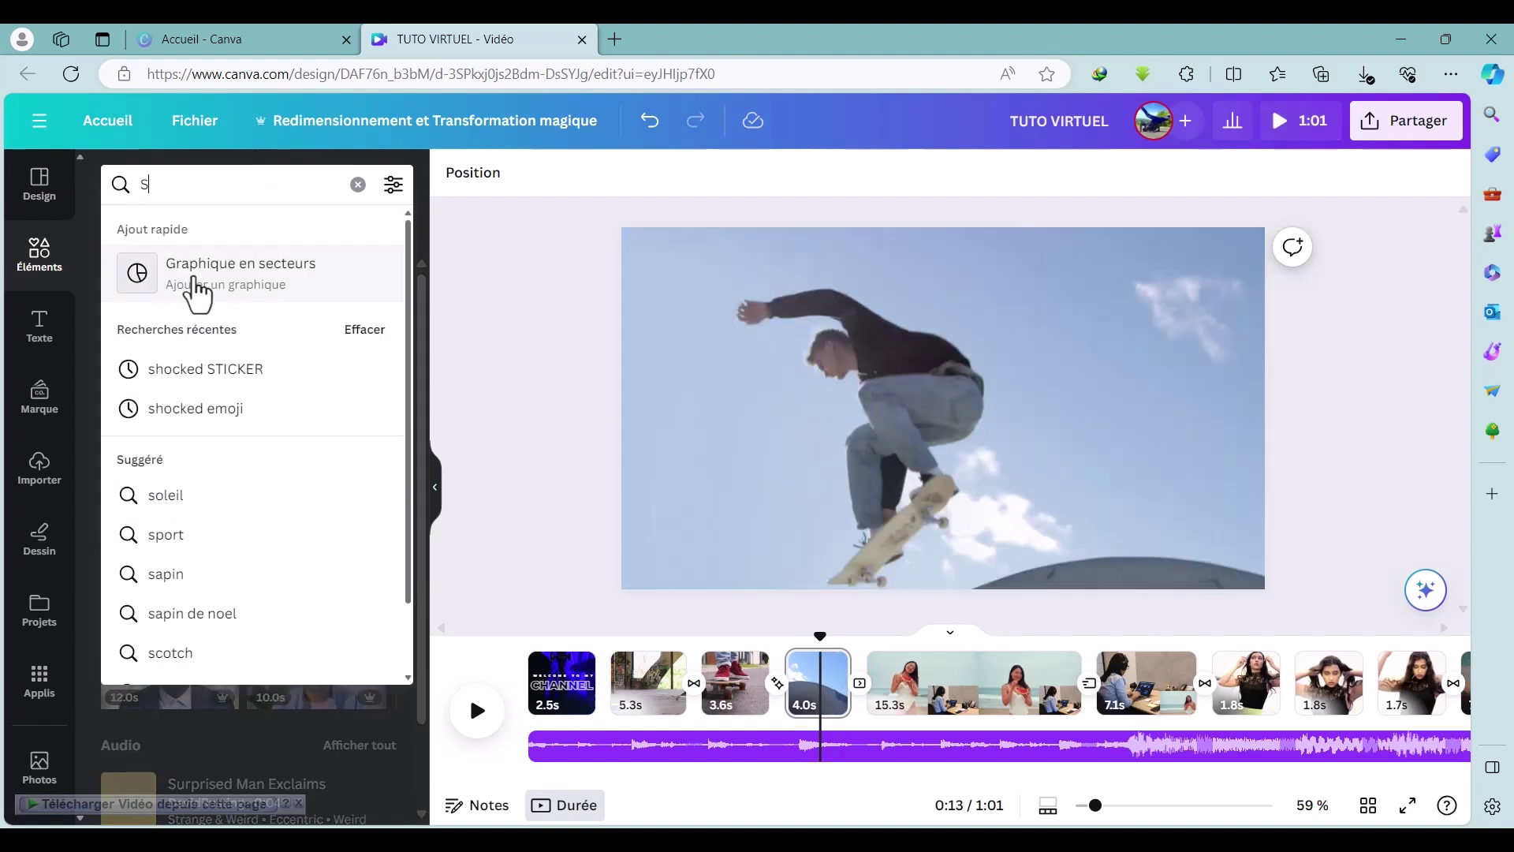
text(ubscribe youtube)
key(Return)
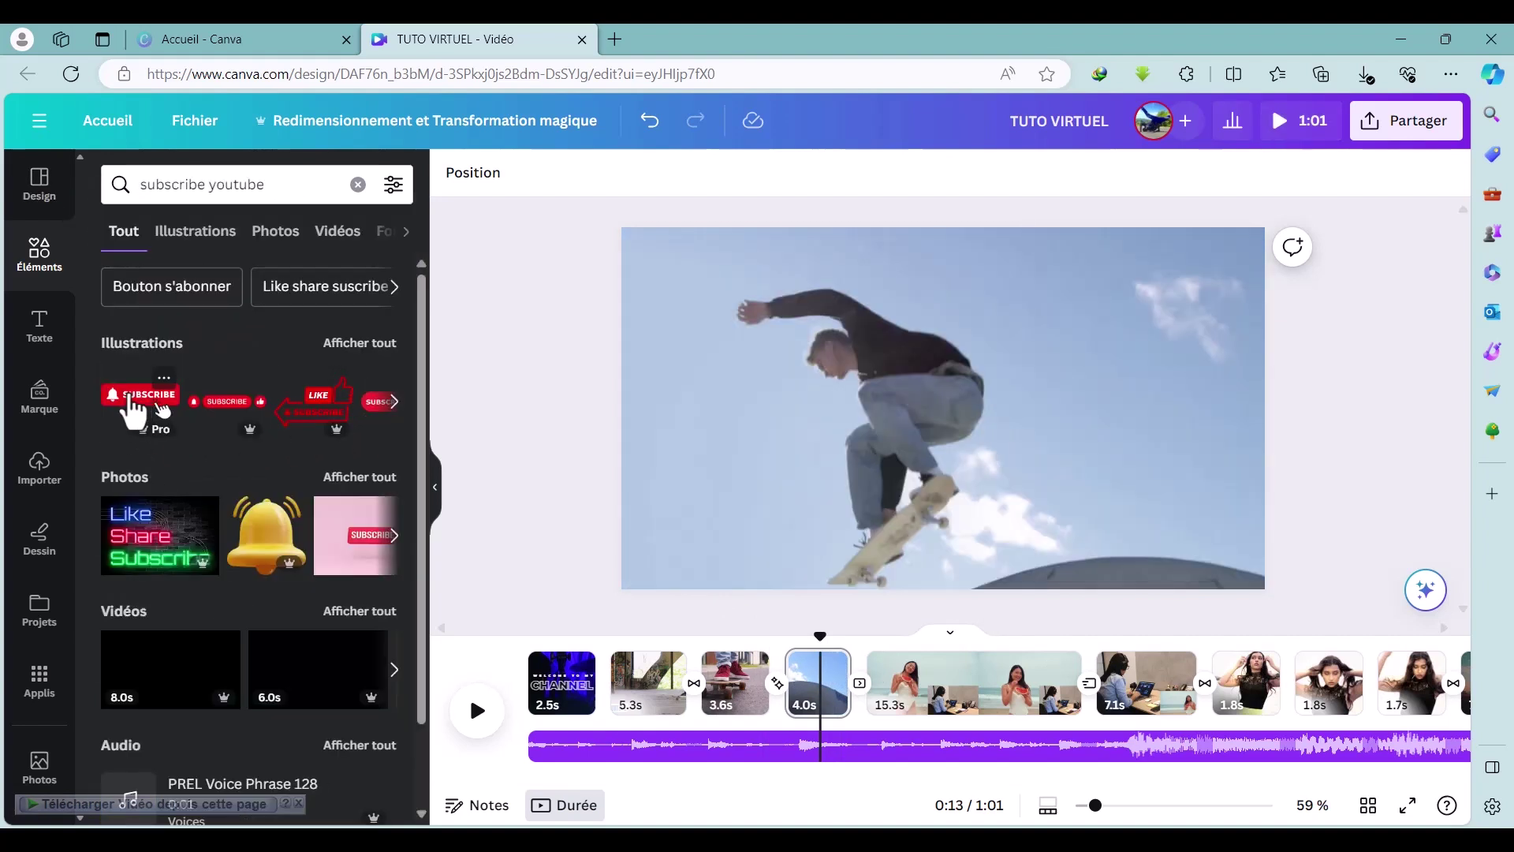
Add the red SUBSCRIBE button sticker with bell and hand to page 4, shrink it and place it in the page's lower right corner.
drag(132, 408, 753, 512)
drag(978, 585, 870, 534)
drag(787, 499, 759, 545)
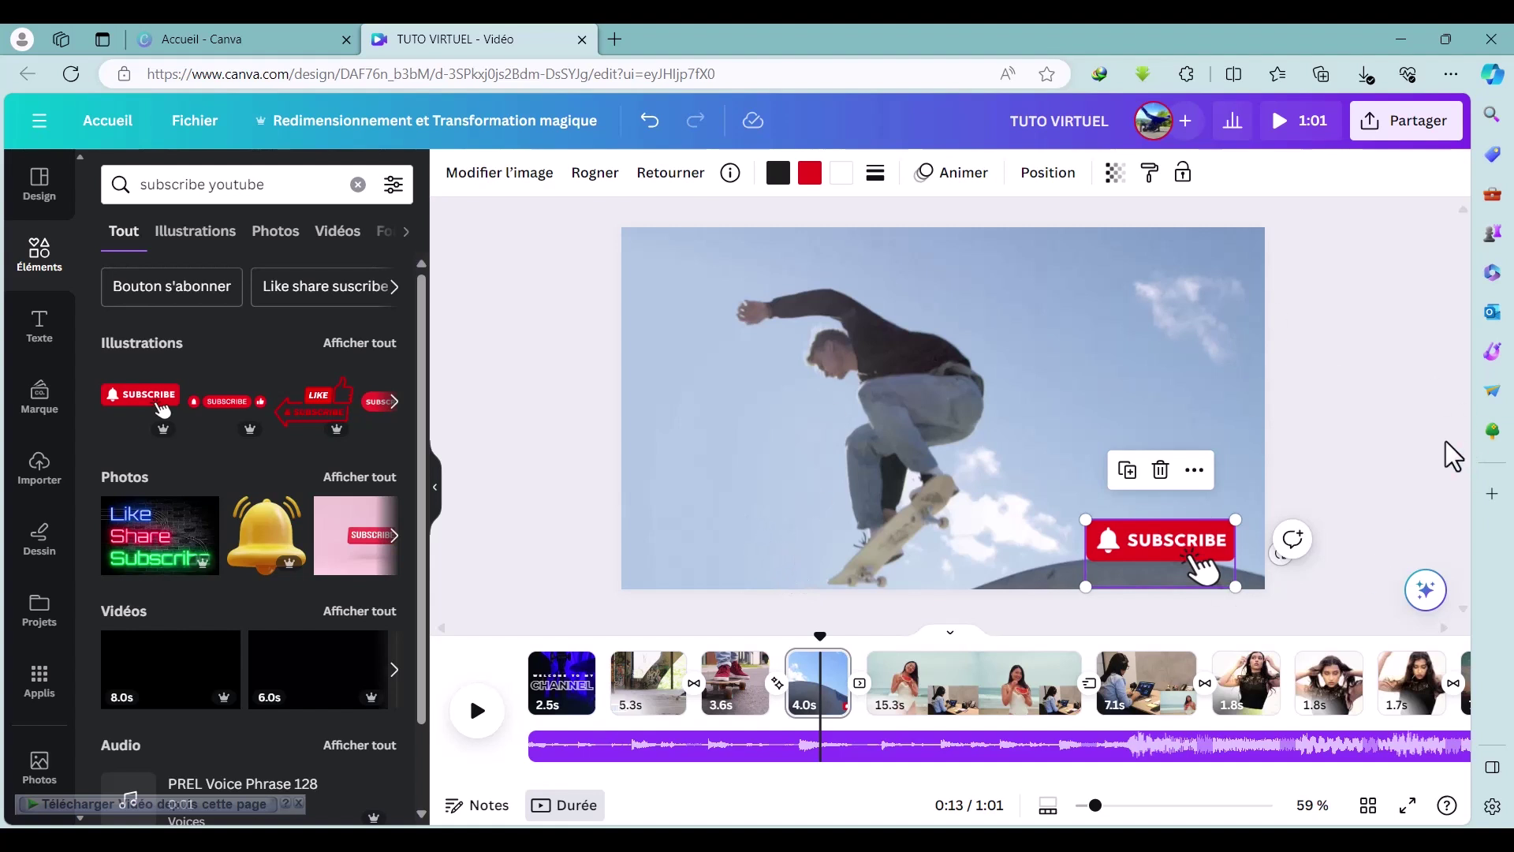
click(1355, 482)
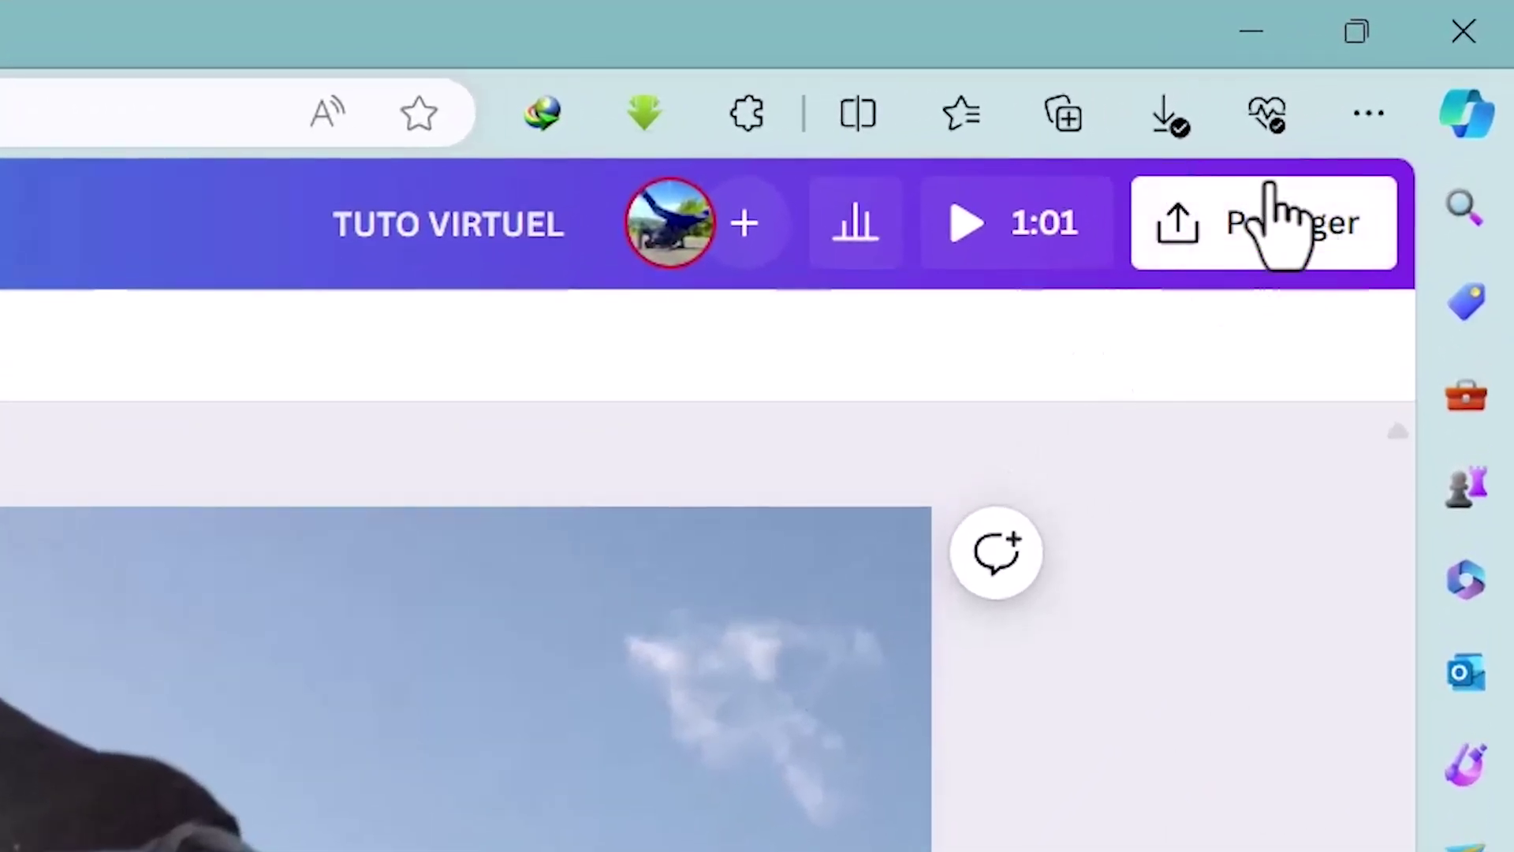
Download all 11 pages of the design as an MP4 video at 1080 px (HD).
click(1245, 230)
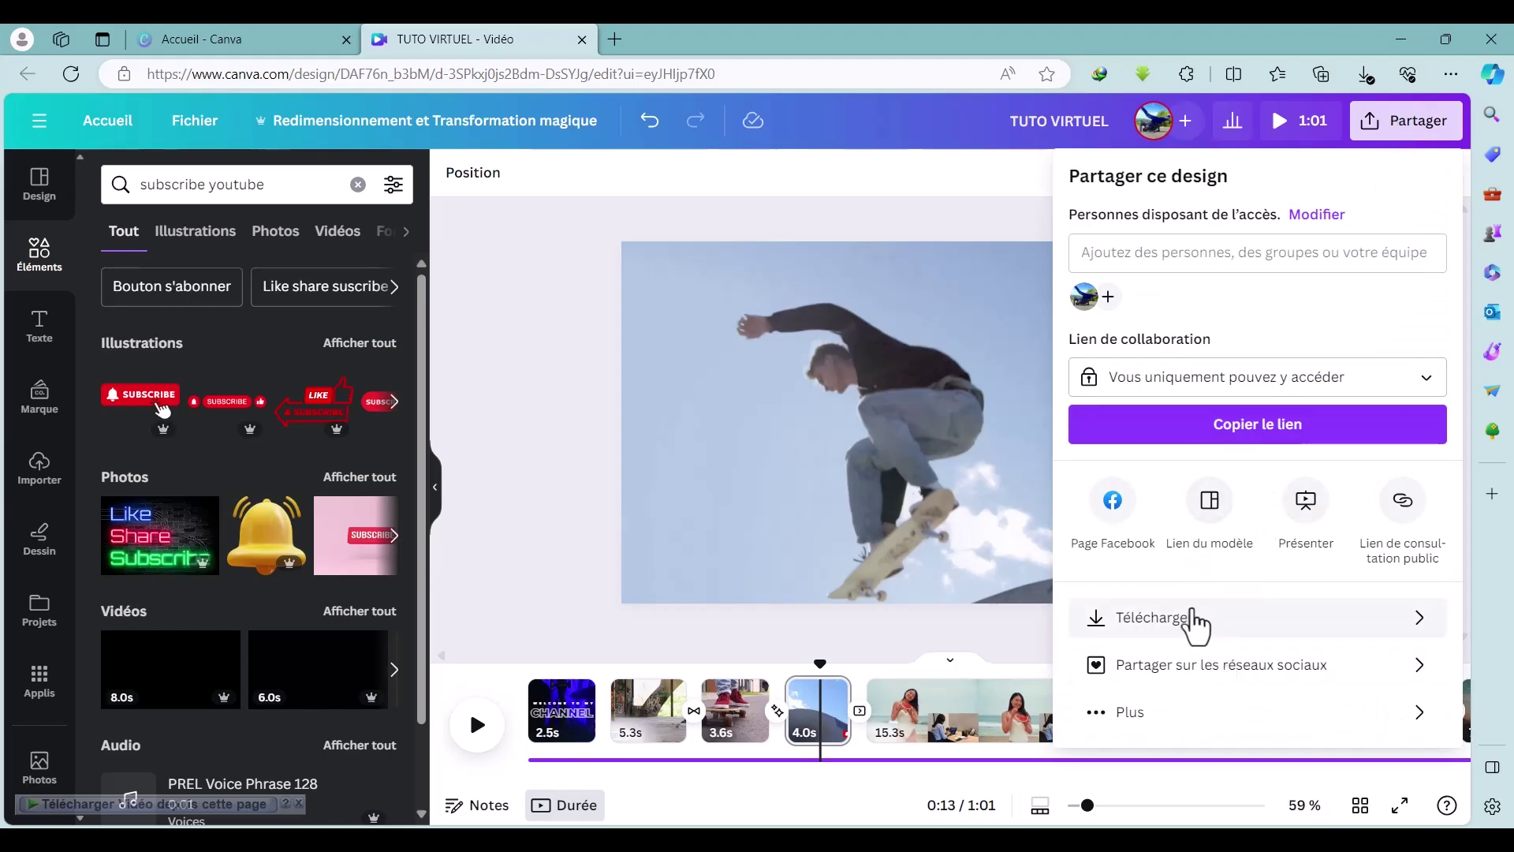
click(1156, 623)
click(1262, 269)
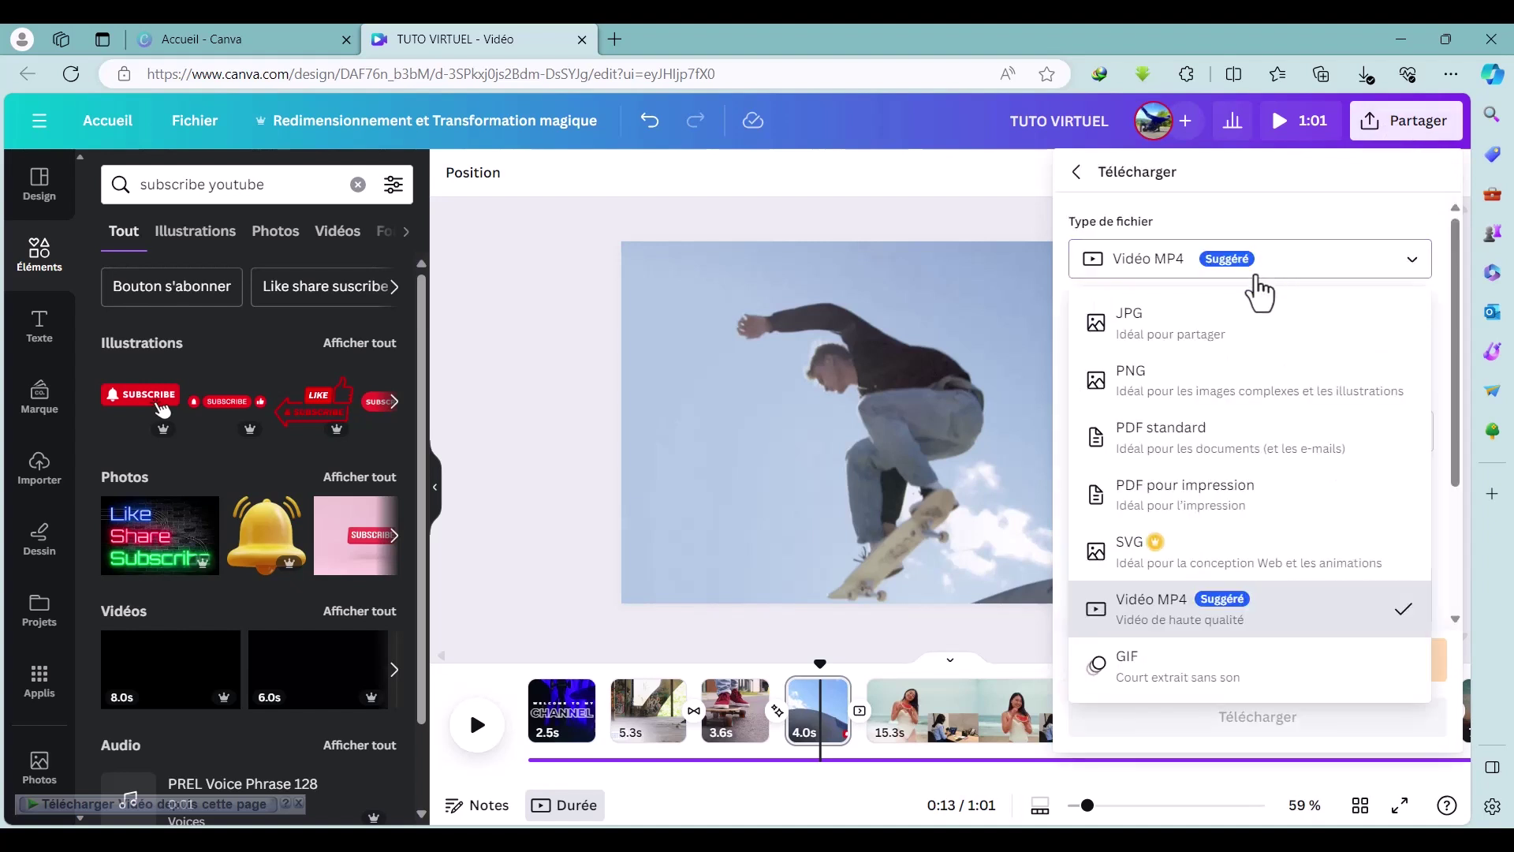
click(1271, 235)
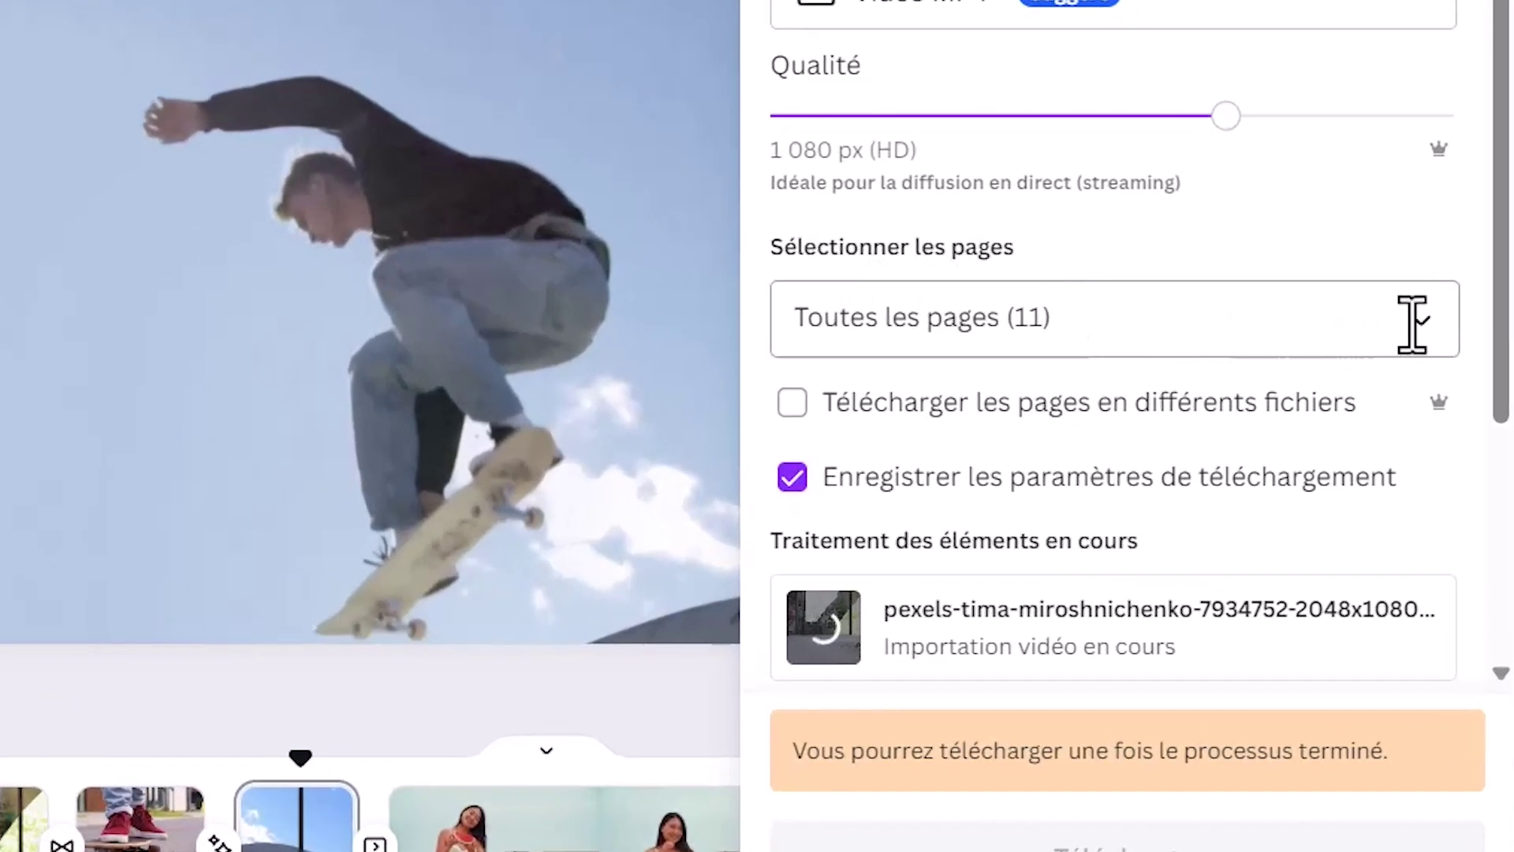
click(1420, 322)
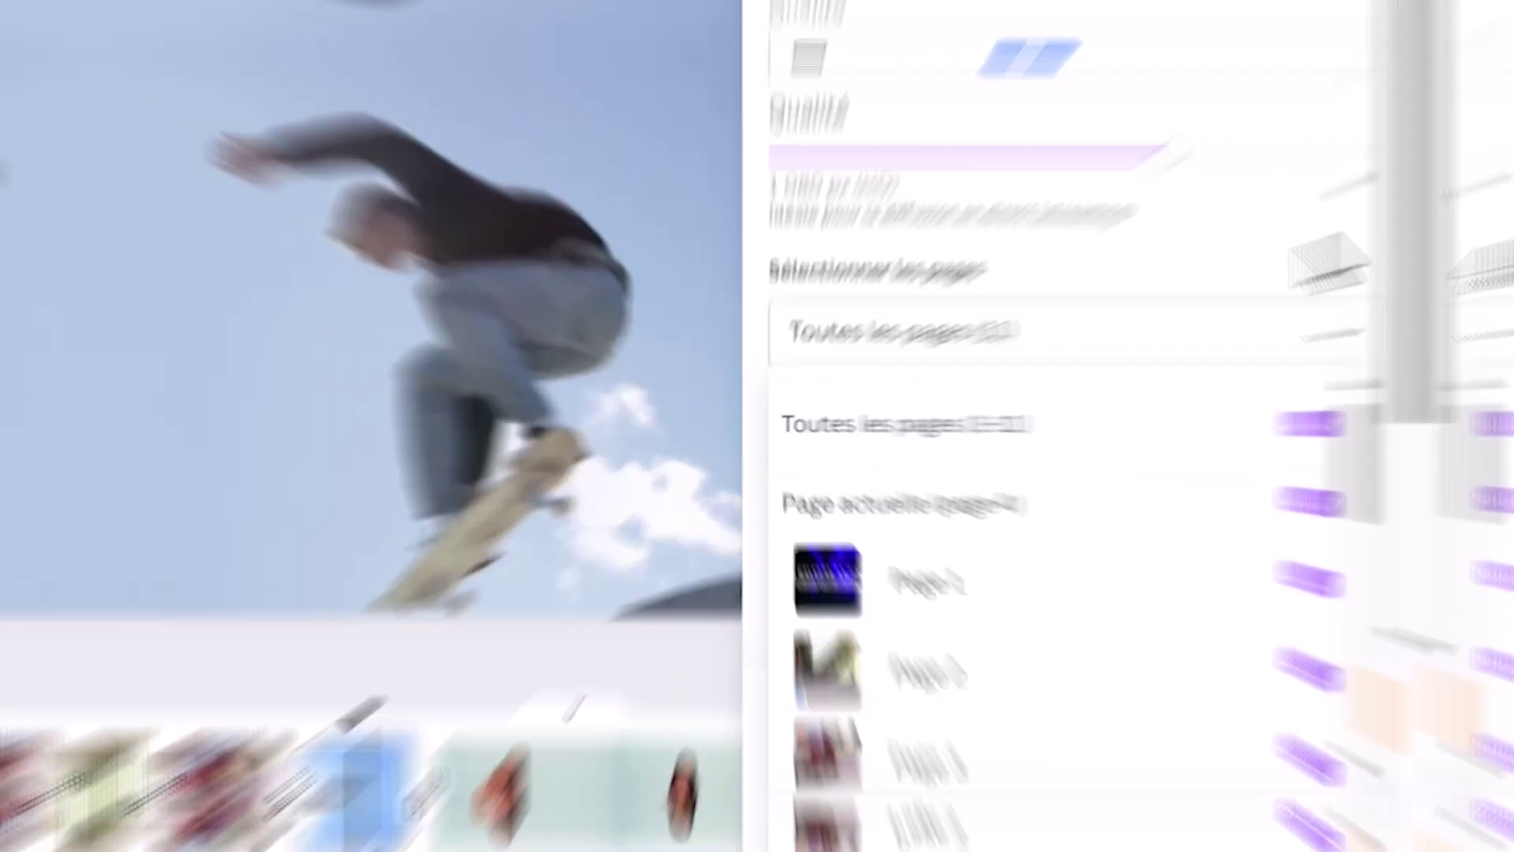
click(1402, 214)
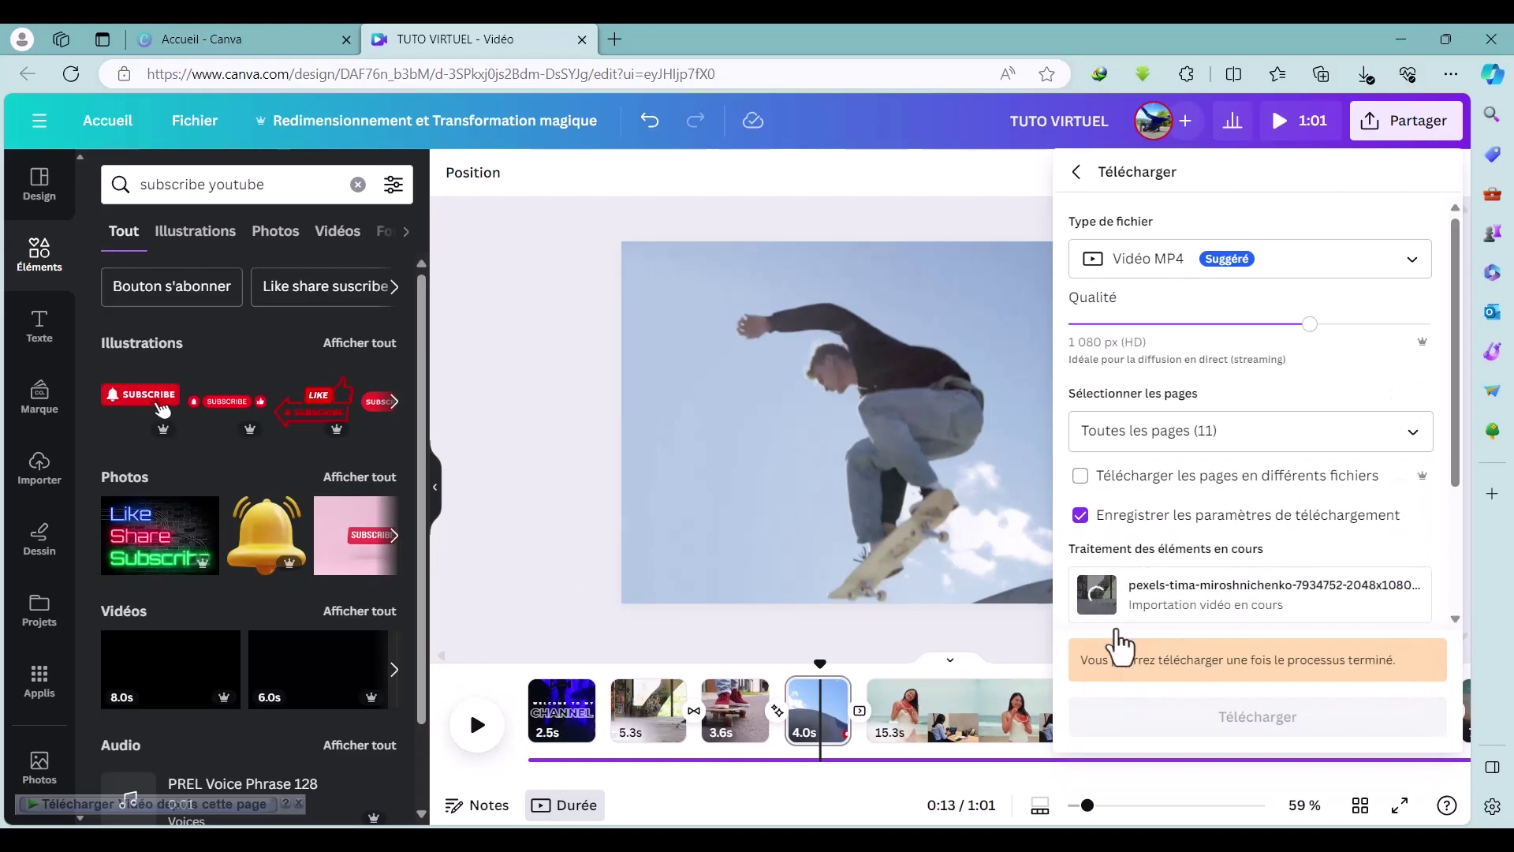
click(1258, 715)
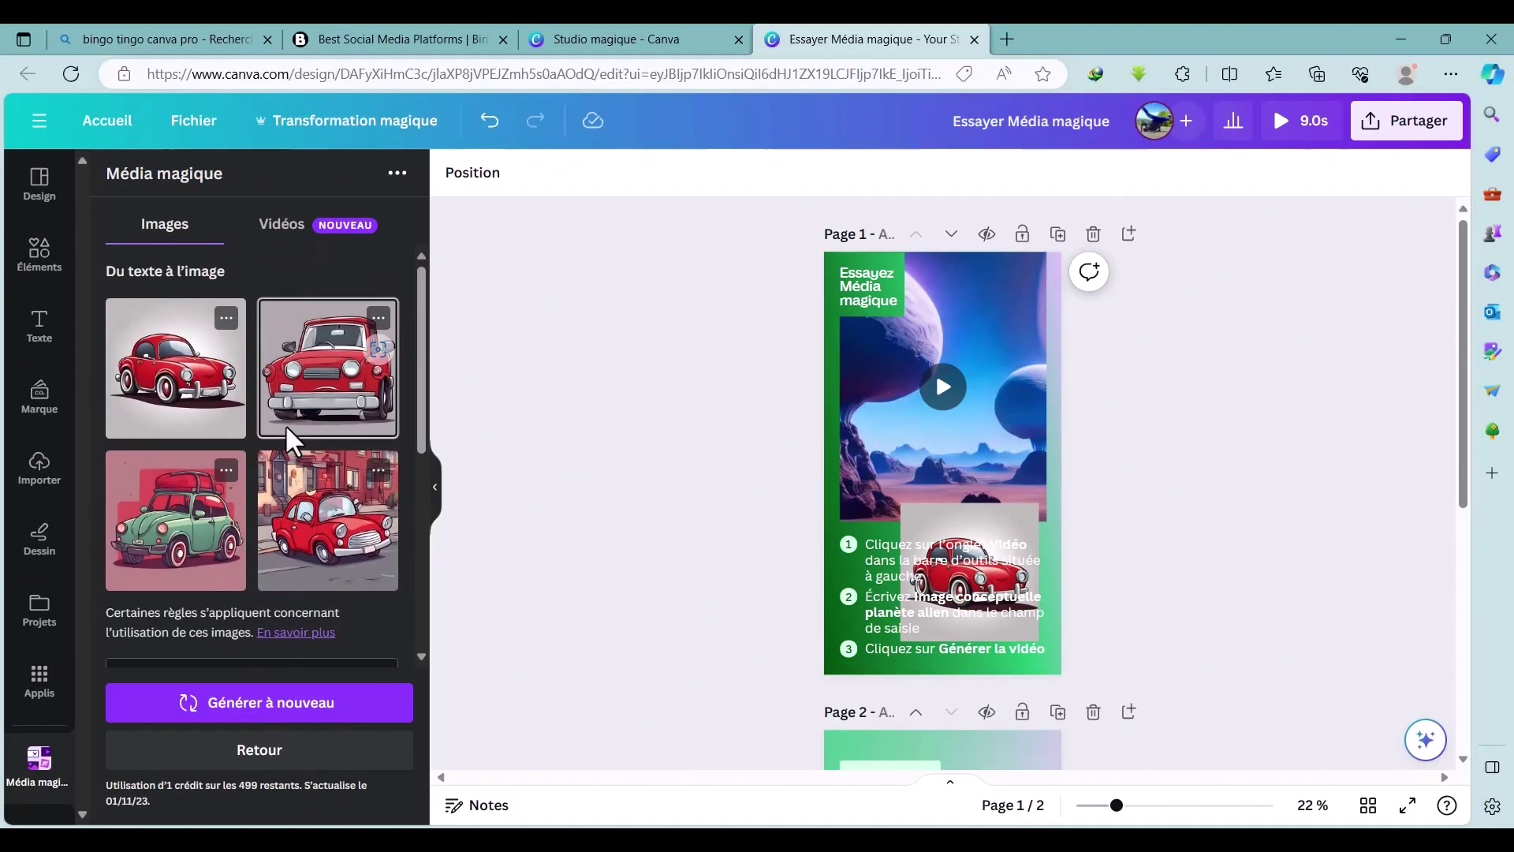
Generate a Magic Media video in the "Essayer Média magique" design from a French text prompt describing a running dog.
click(281, 224)
click(167, 389)
text(chien courantz d)
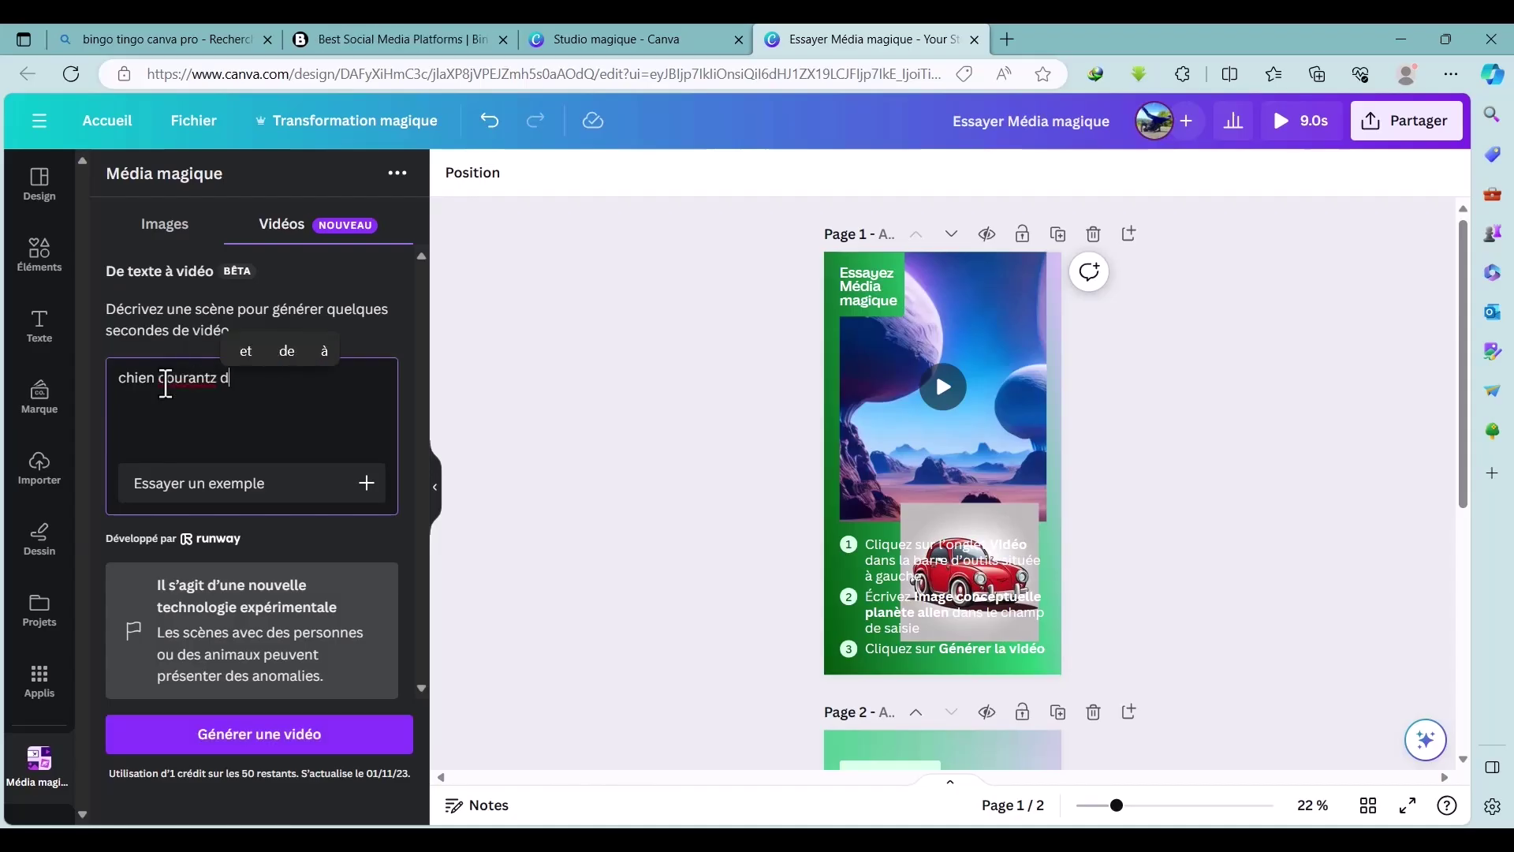
click(246, 730)
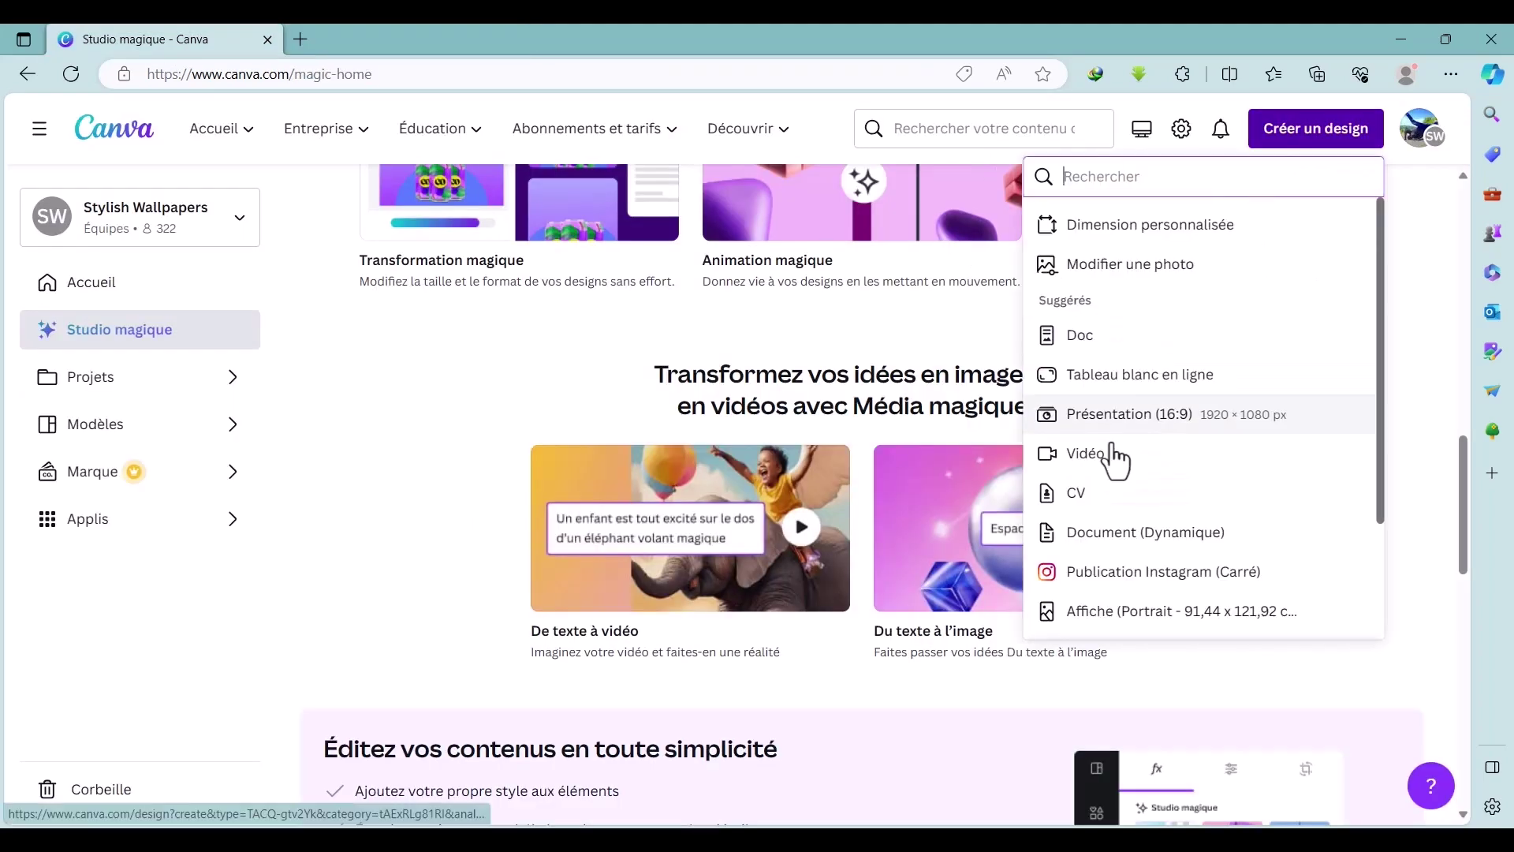
Create a new video design and generate a Magic Media video from the prompt "montage video sur canva".
click(1084, 454)
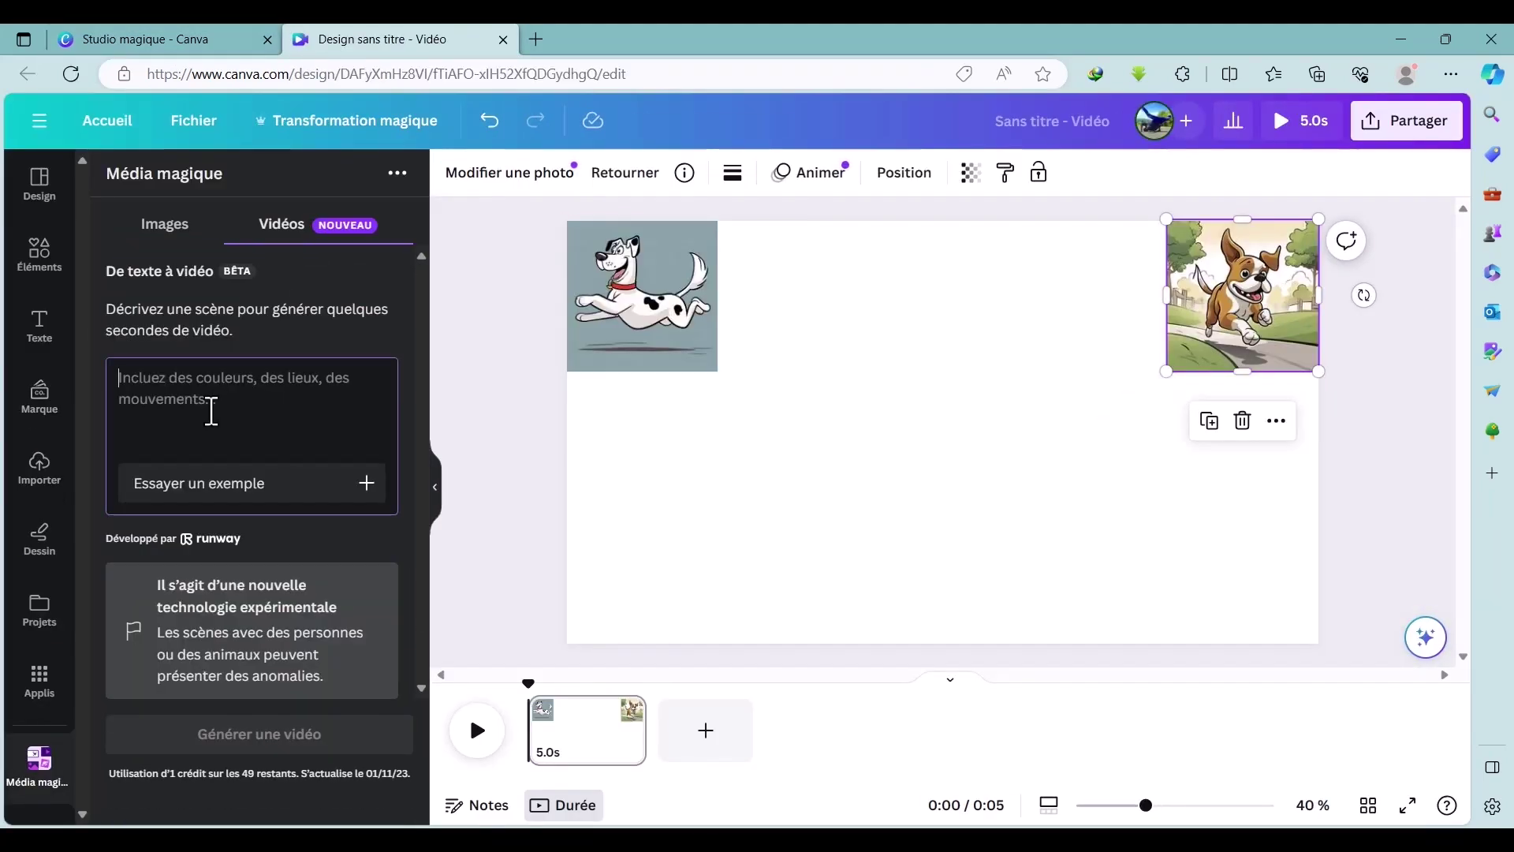
text(montage video sur canva)
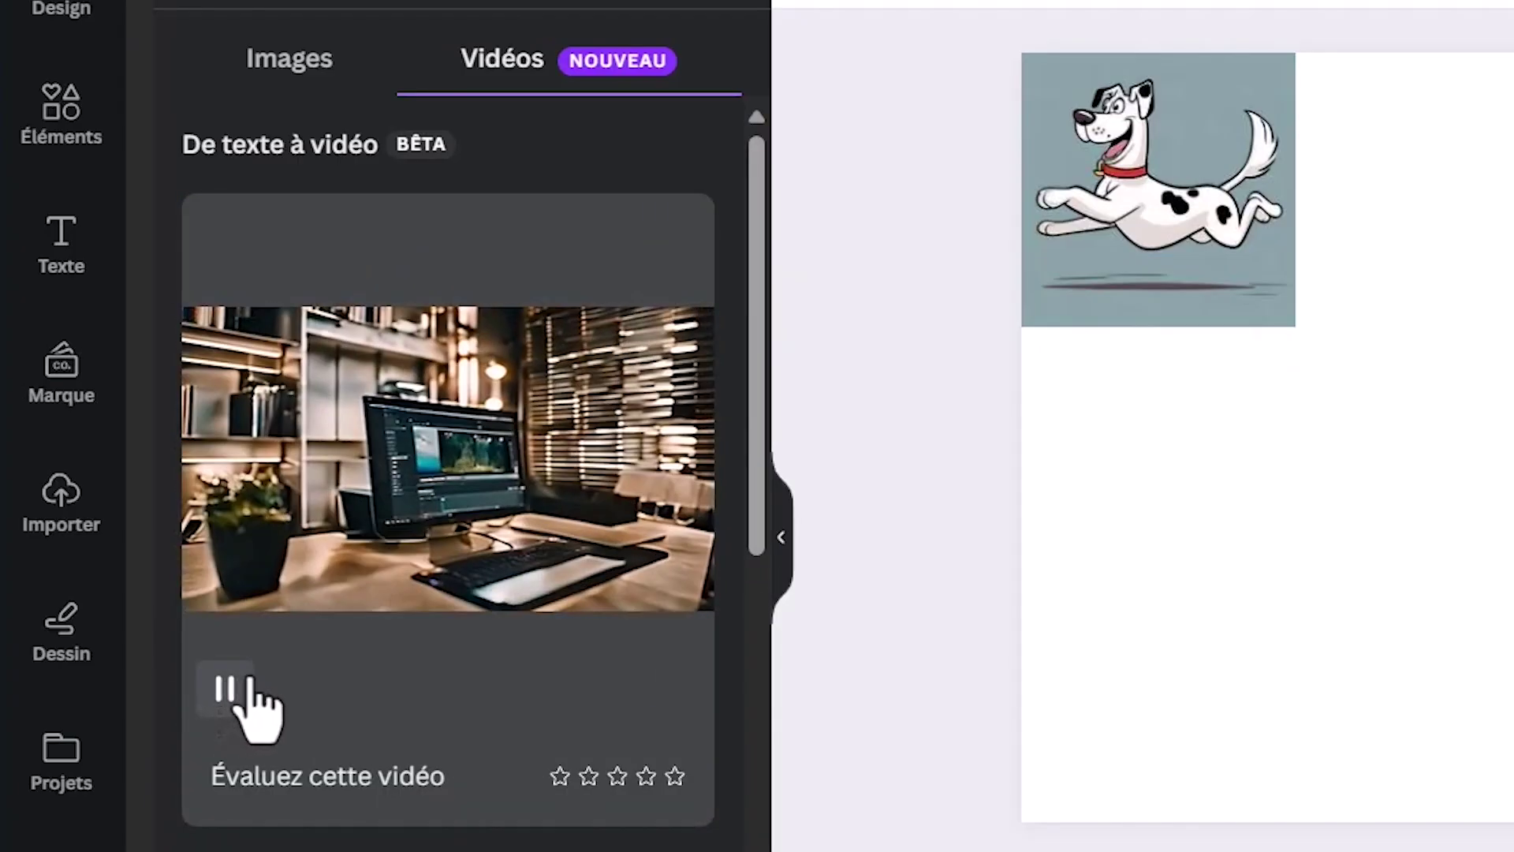